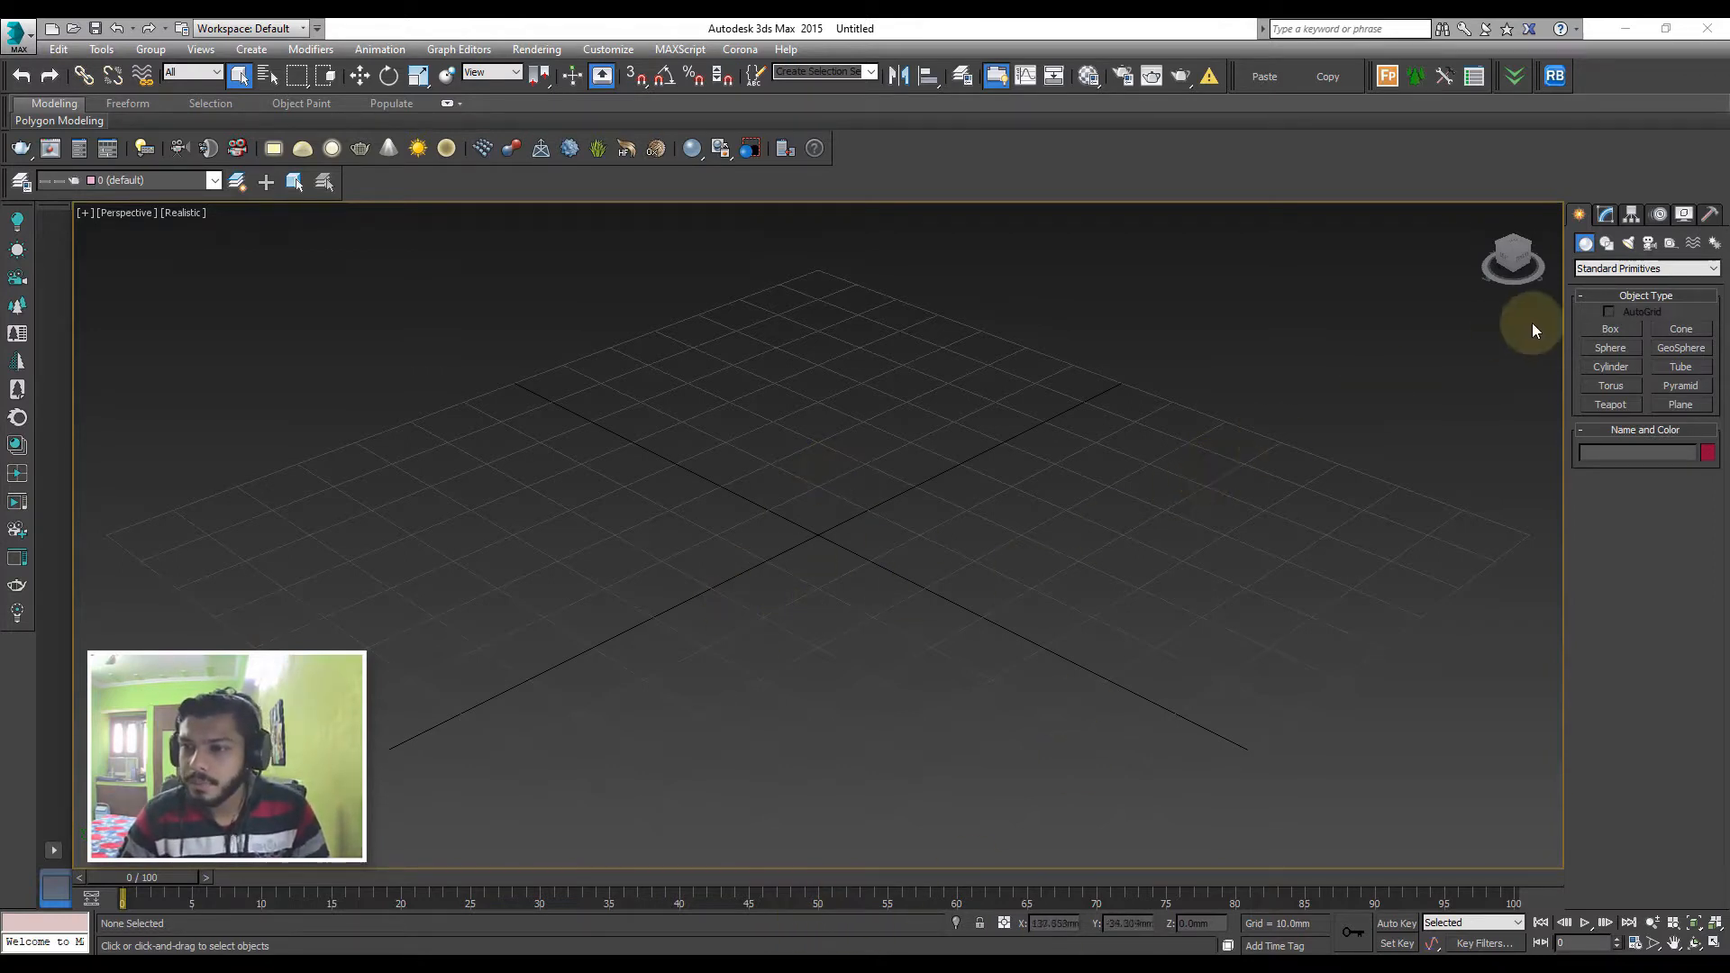
Create a box about 30.7 mm long, 22.7 mm wide and 38.9 mm high near the front corner of the grid
left_click(1611, 329)
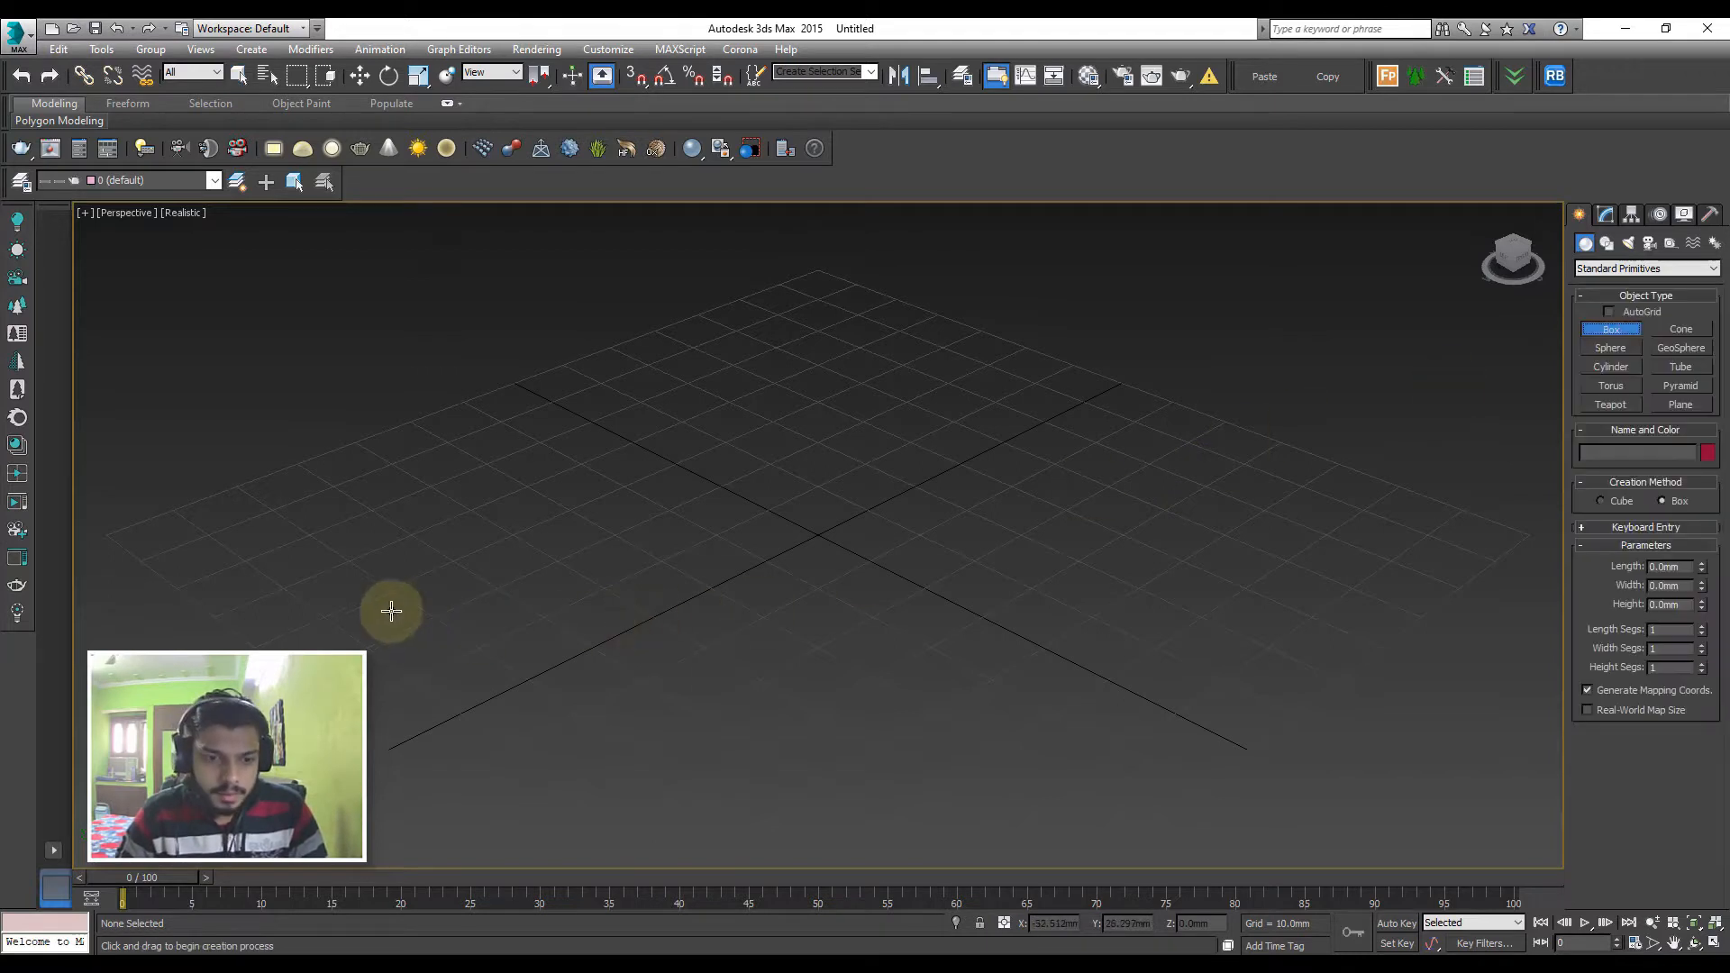
left_click_drag(390, 610, 374, 786)
left_click(342, 487)
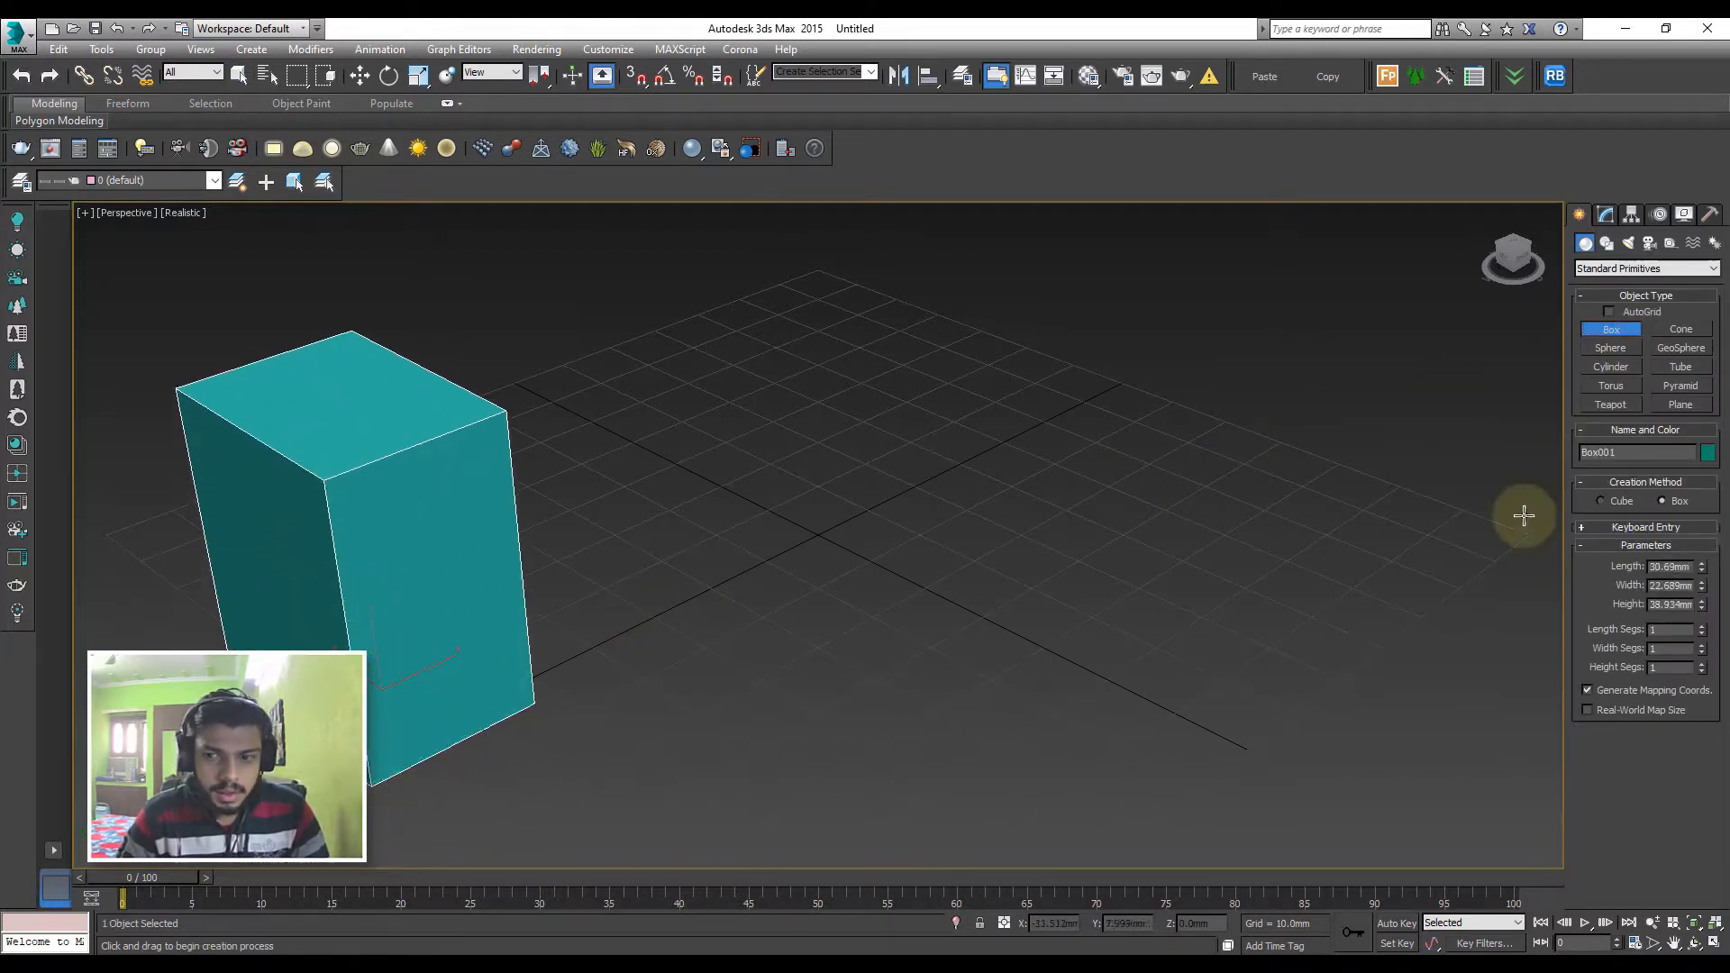
Set the box's length segments to 10, width segments to 8 and height segments to 6
left_click(1668, 628)
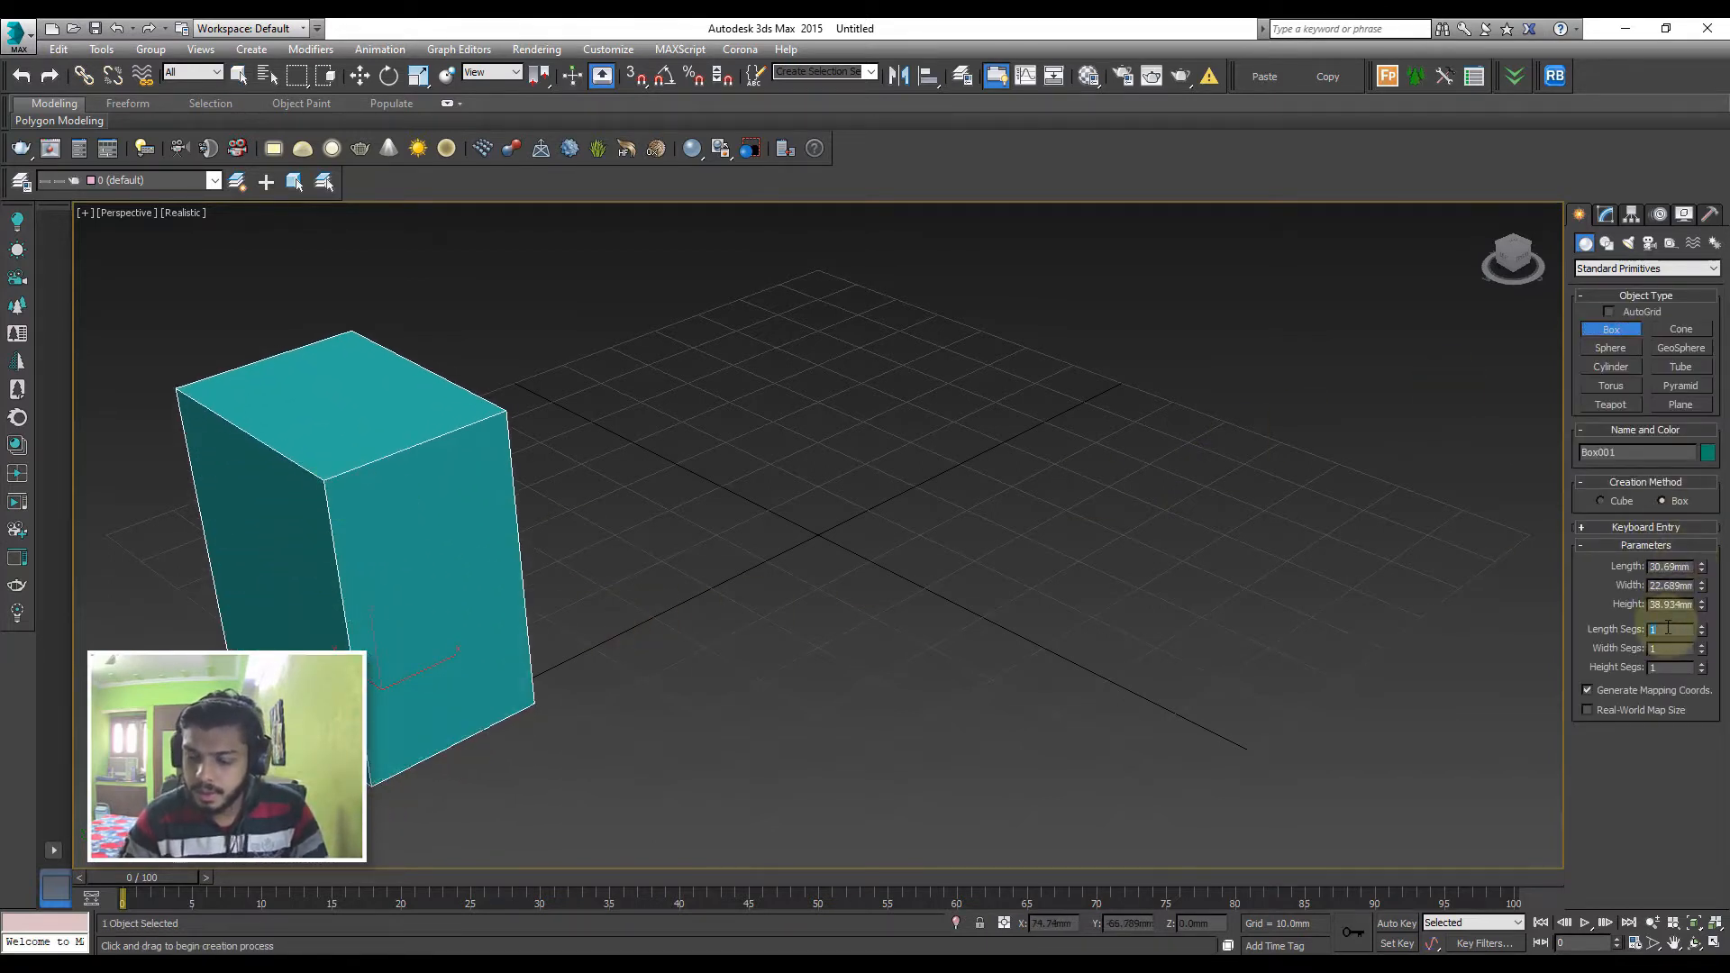
type("10")
key("Tab")
type("8")
key("Tab")
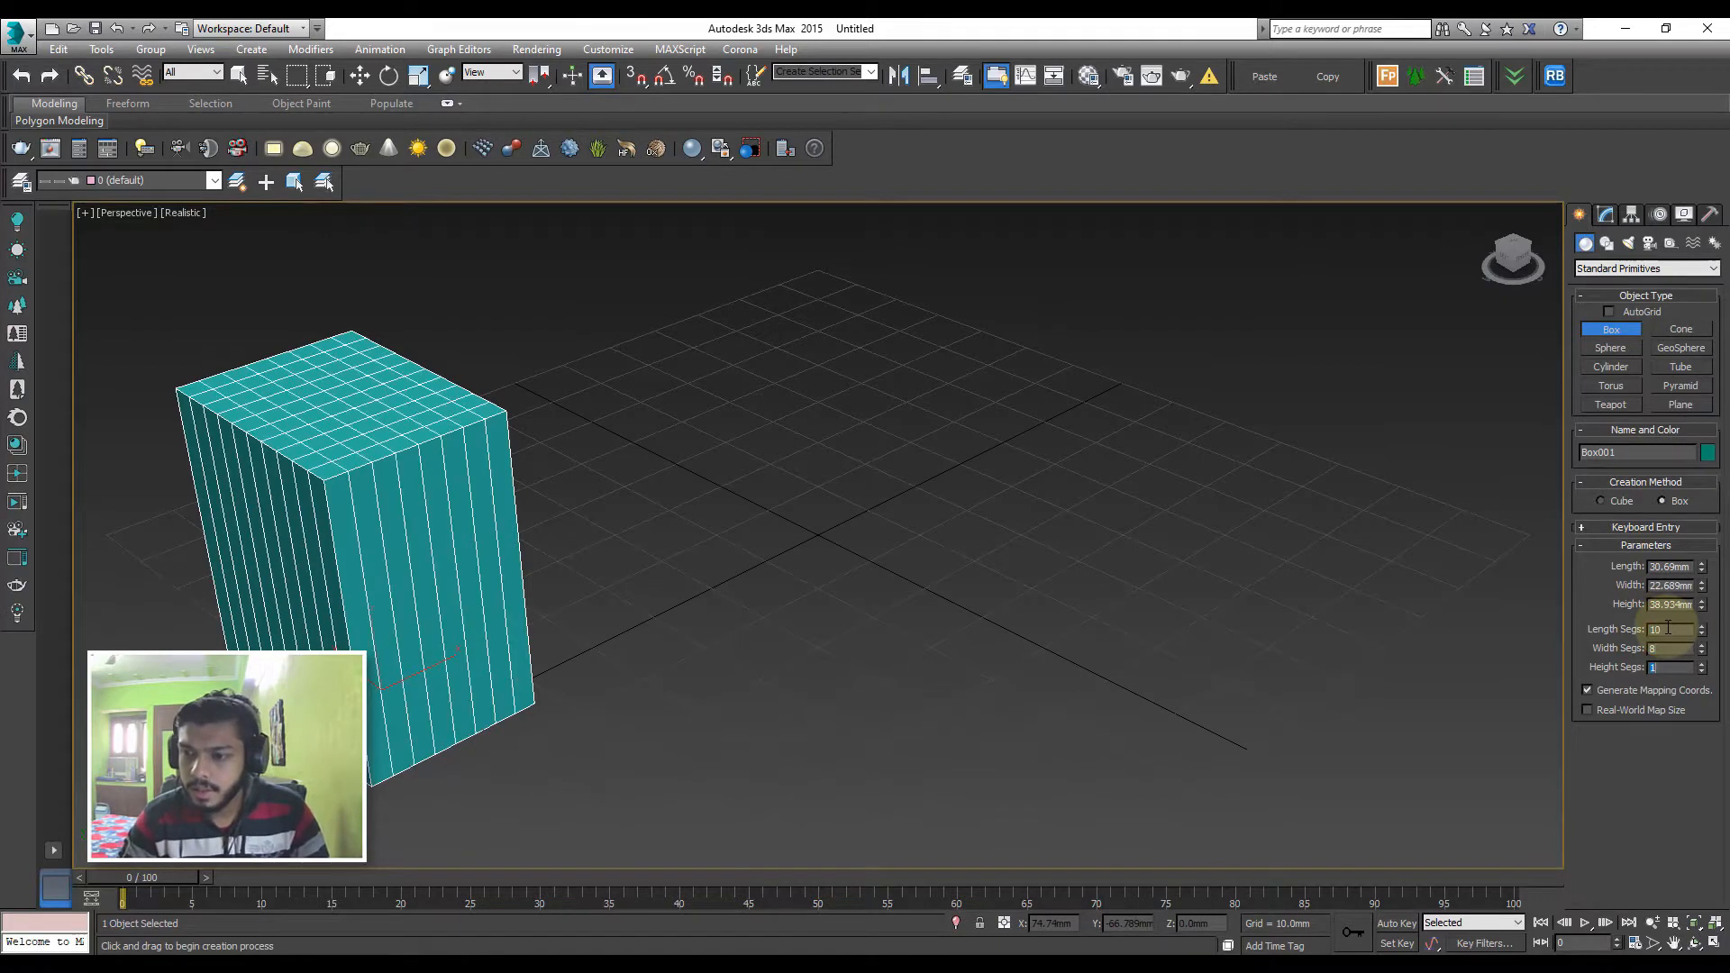
type("6")
key("Return")
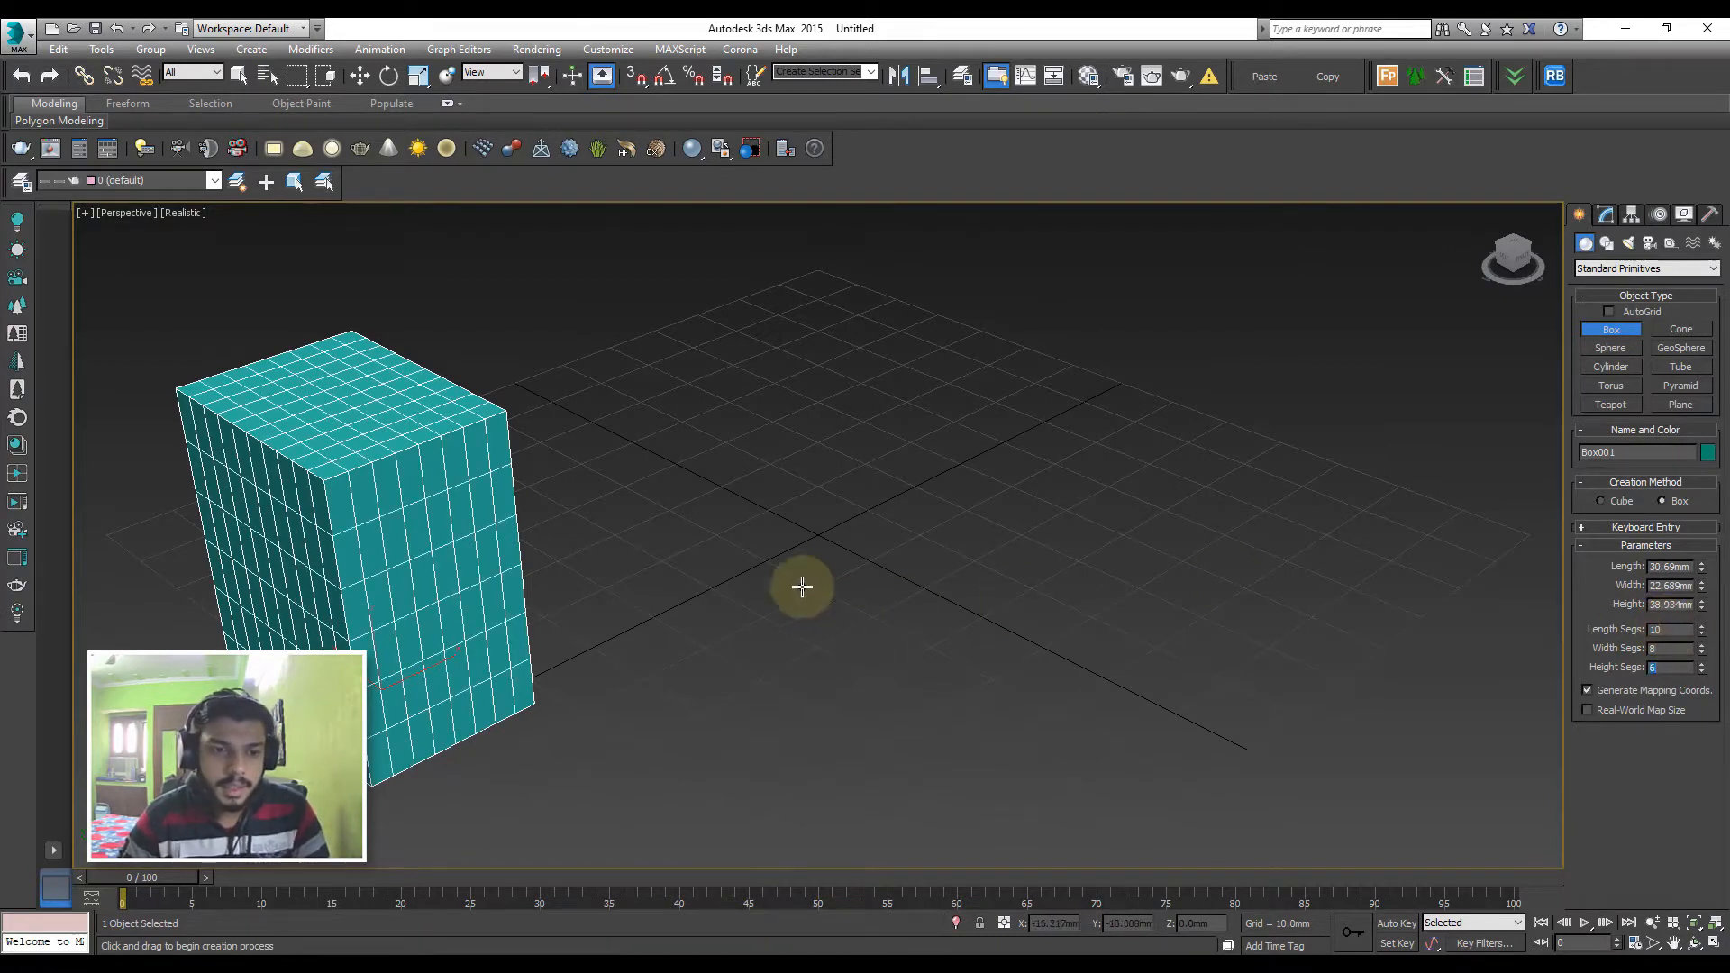
key("w")
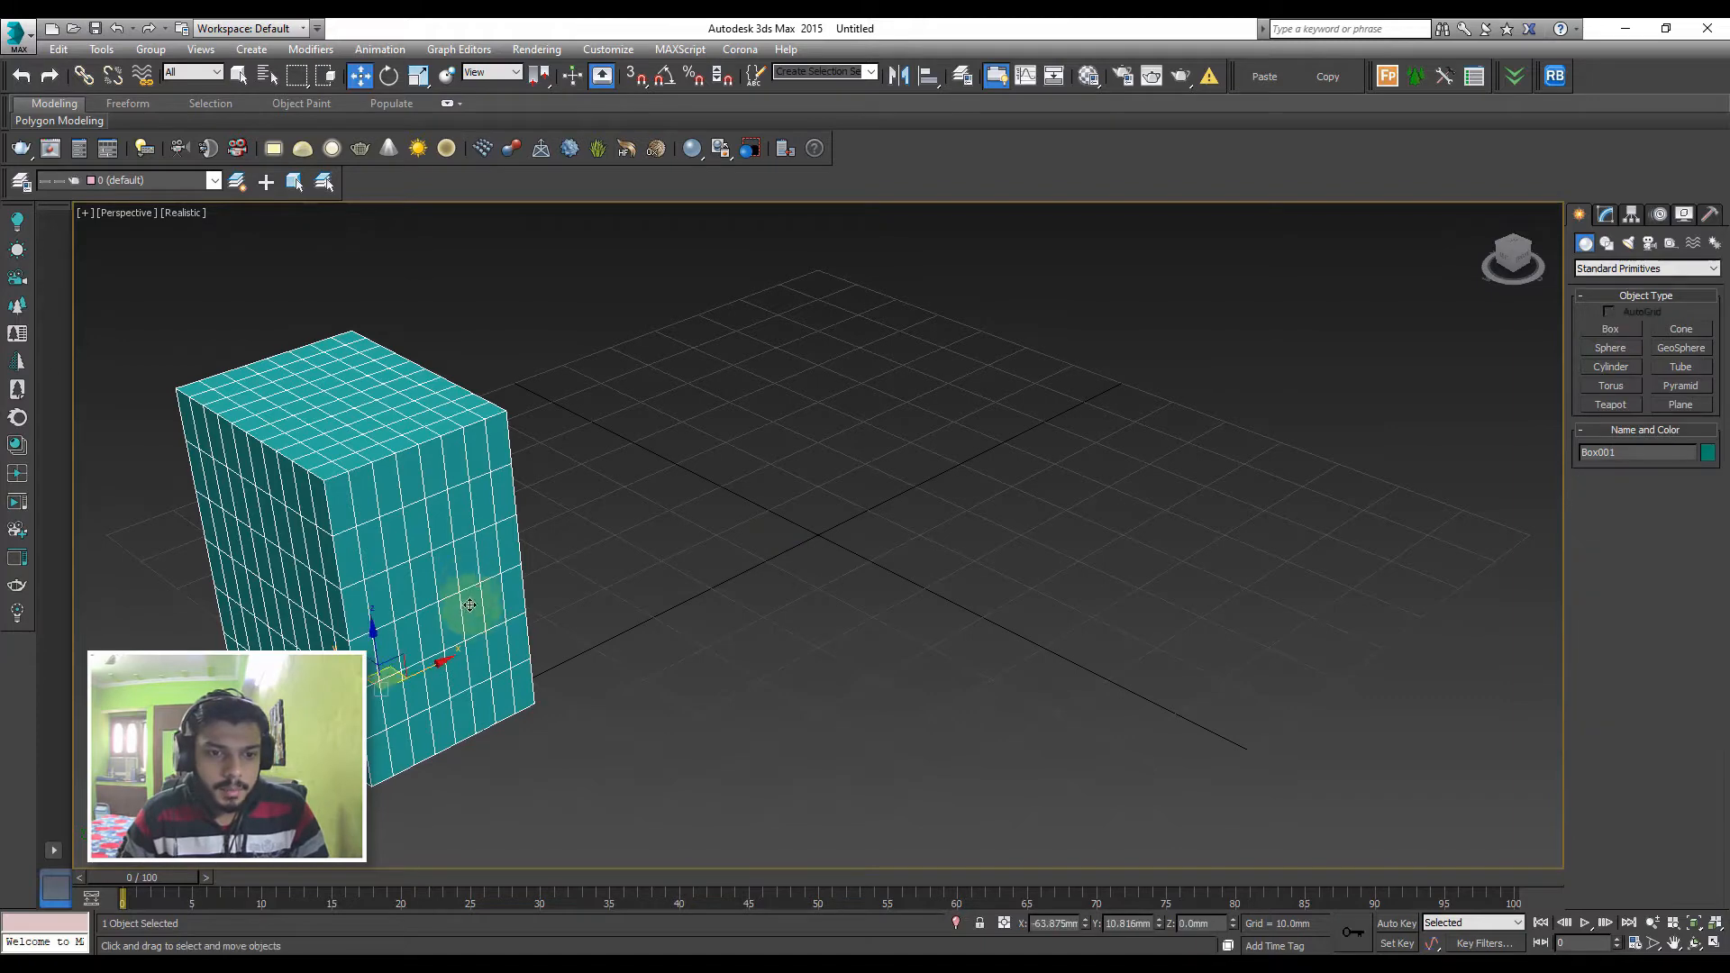
left_click_drag(436, 668, 671, 564, "shift")
left_click(937, 571)
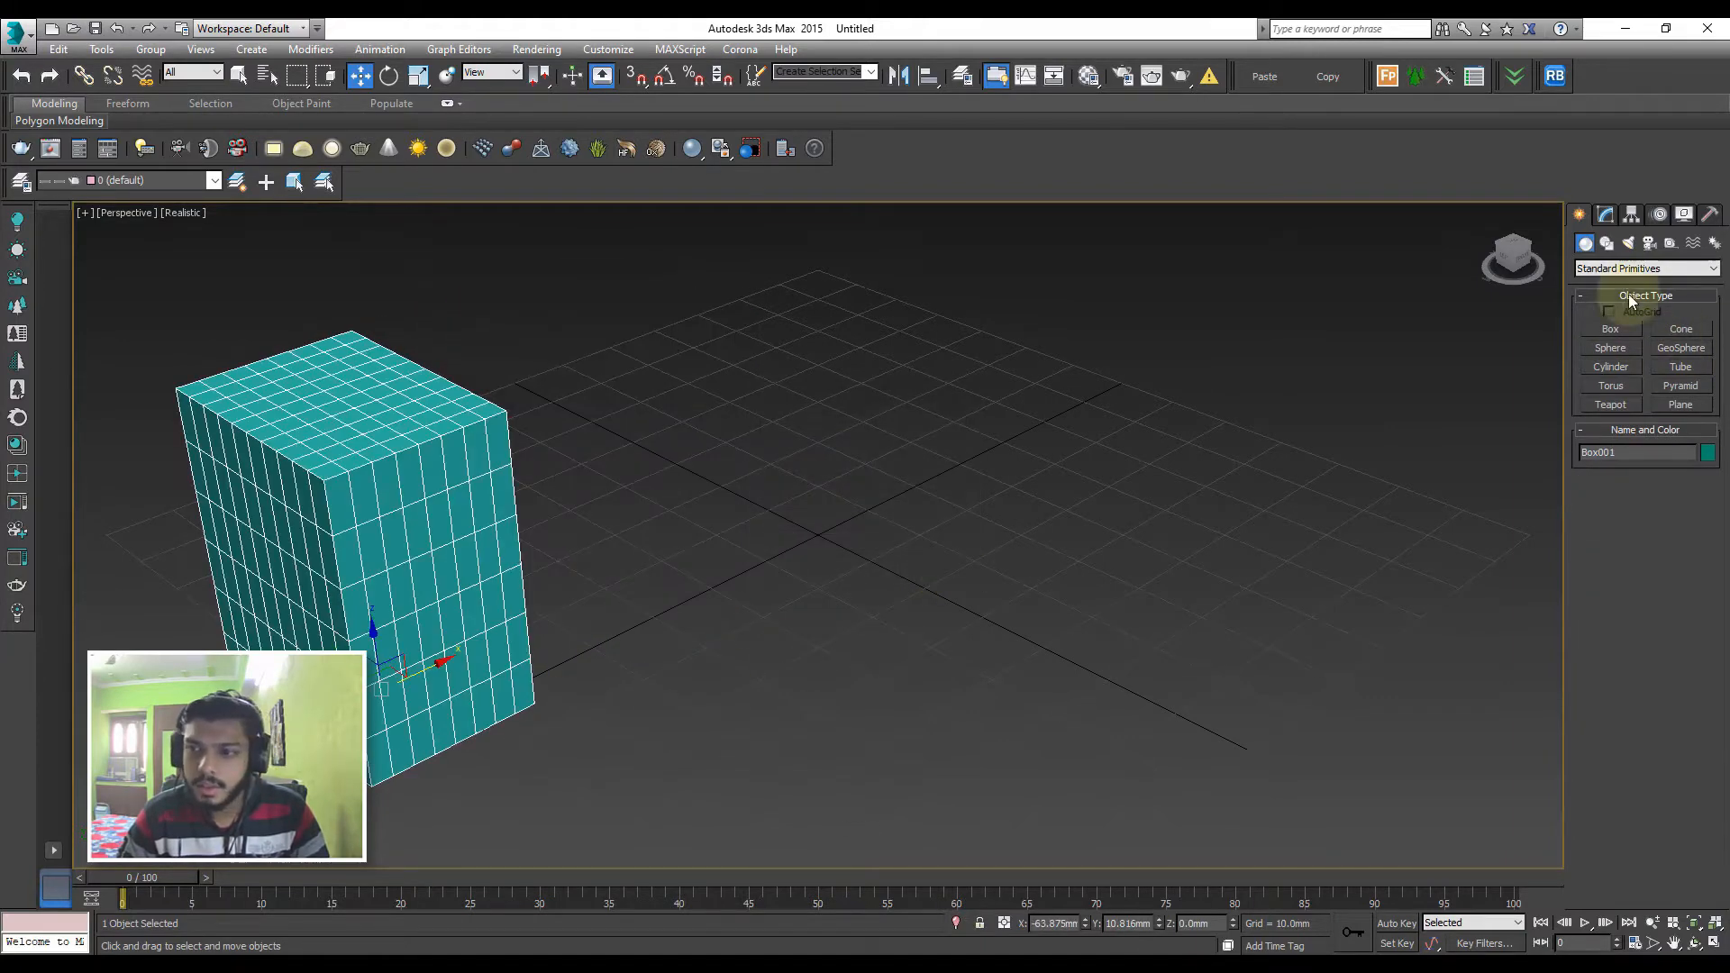
Create a second box beside the first, about 35.4 mm long, 30 mm wide and 53 mm high
left_click(1600, 214)
left_click(1579, 215)
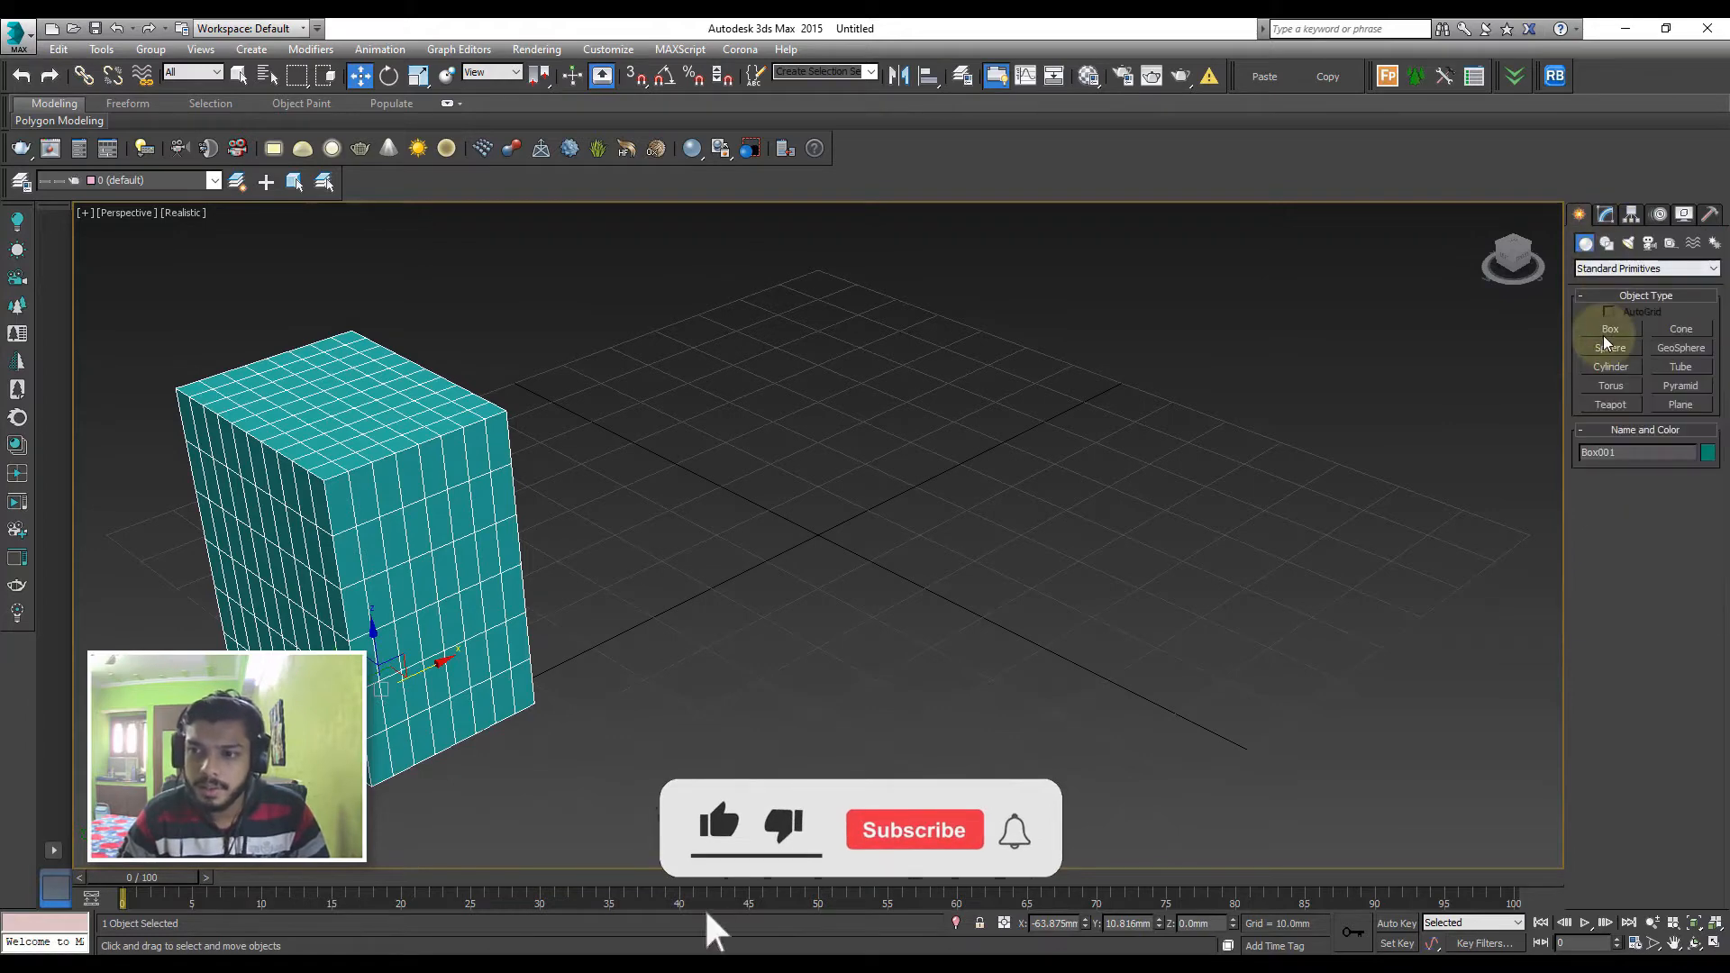
left_click(1611, 330)
left_click(623, 518)
left_click_drag(692, 581, 603, 703)
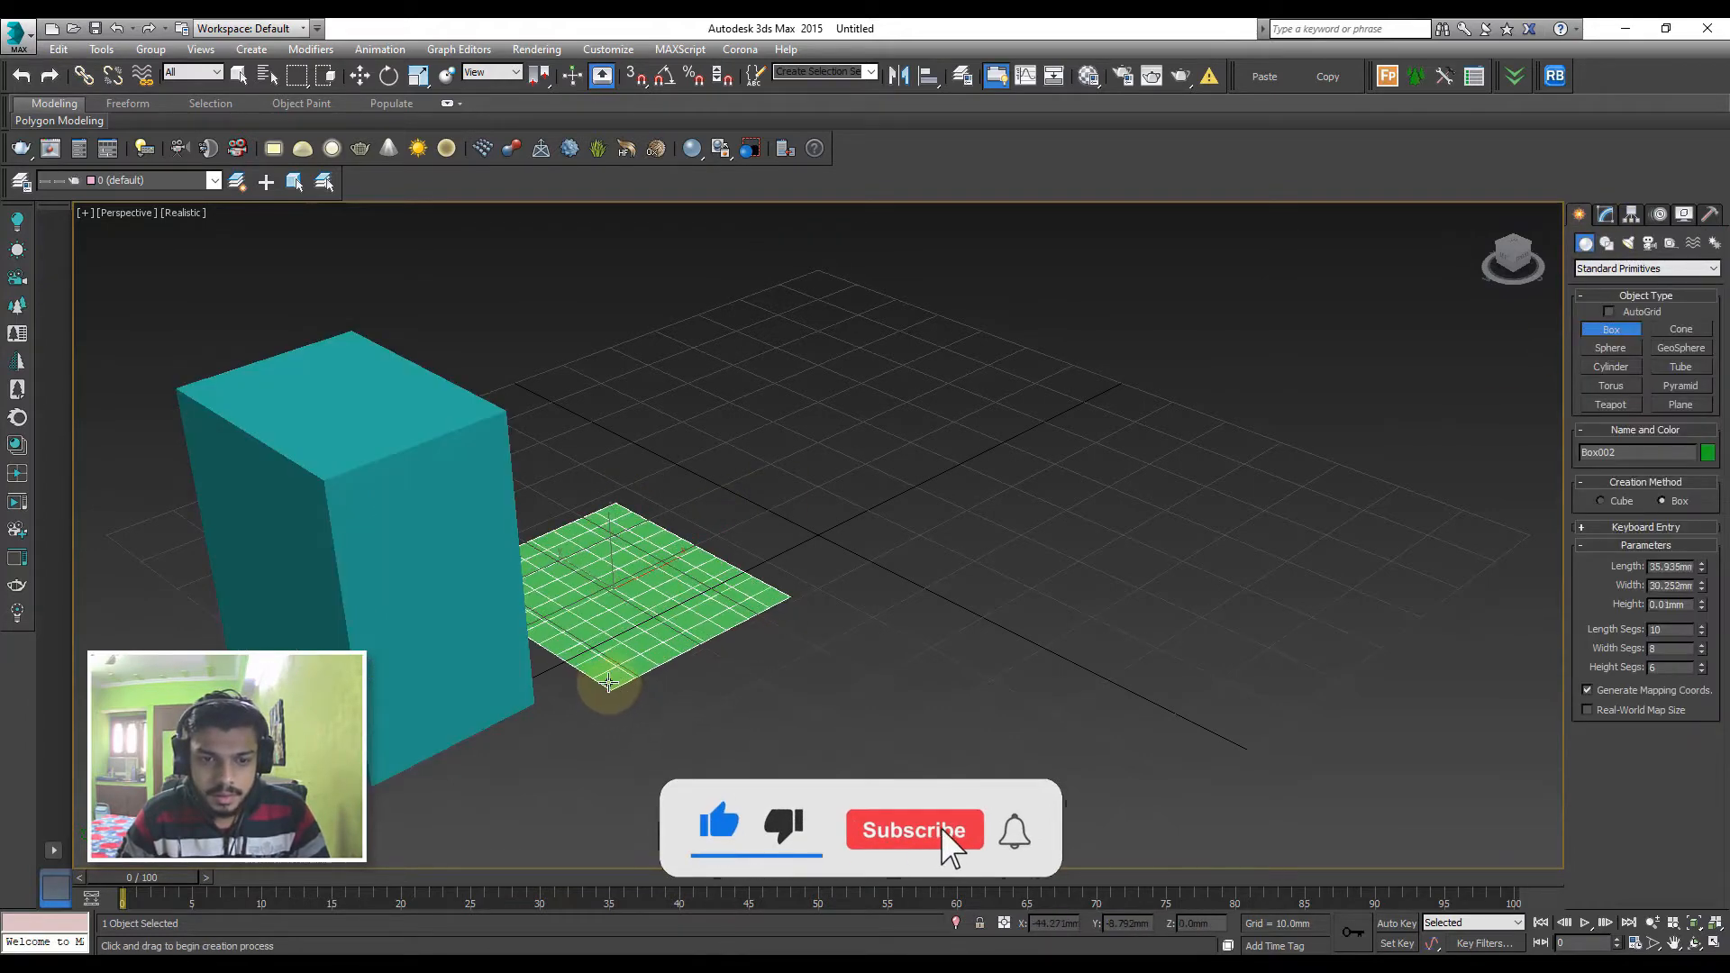
left_click(628, 317)
middle_click_drag(831, 368, 683, 466)
right_click(1005, 423)
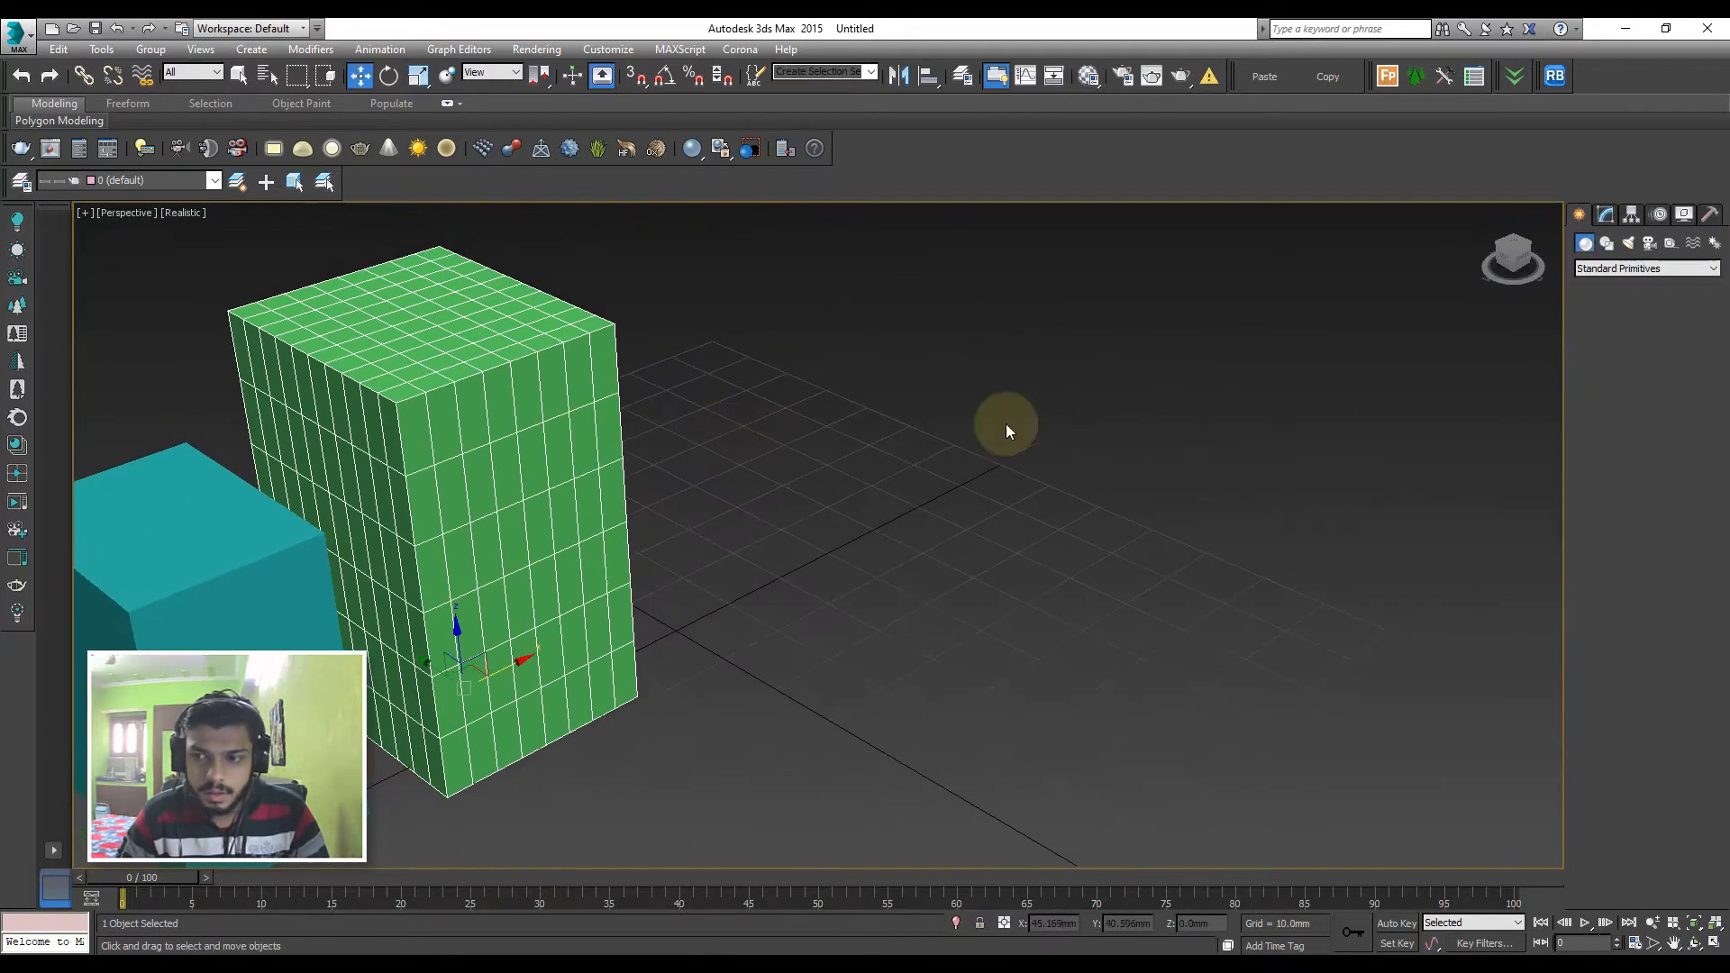
Lower the green box's height to about 22.8 mm and widen it to about 91.1 mm
left_click(1604, 216)
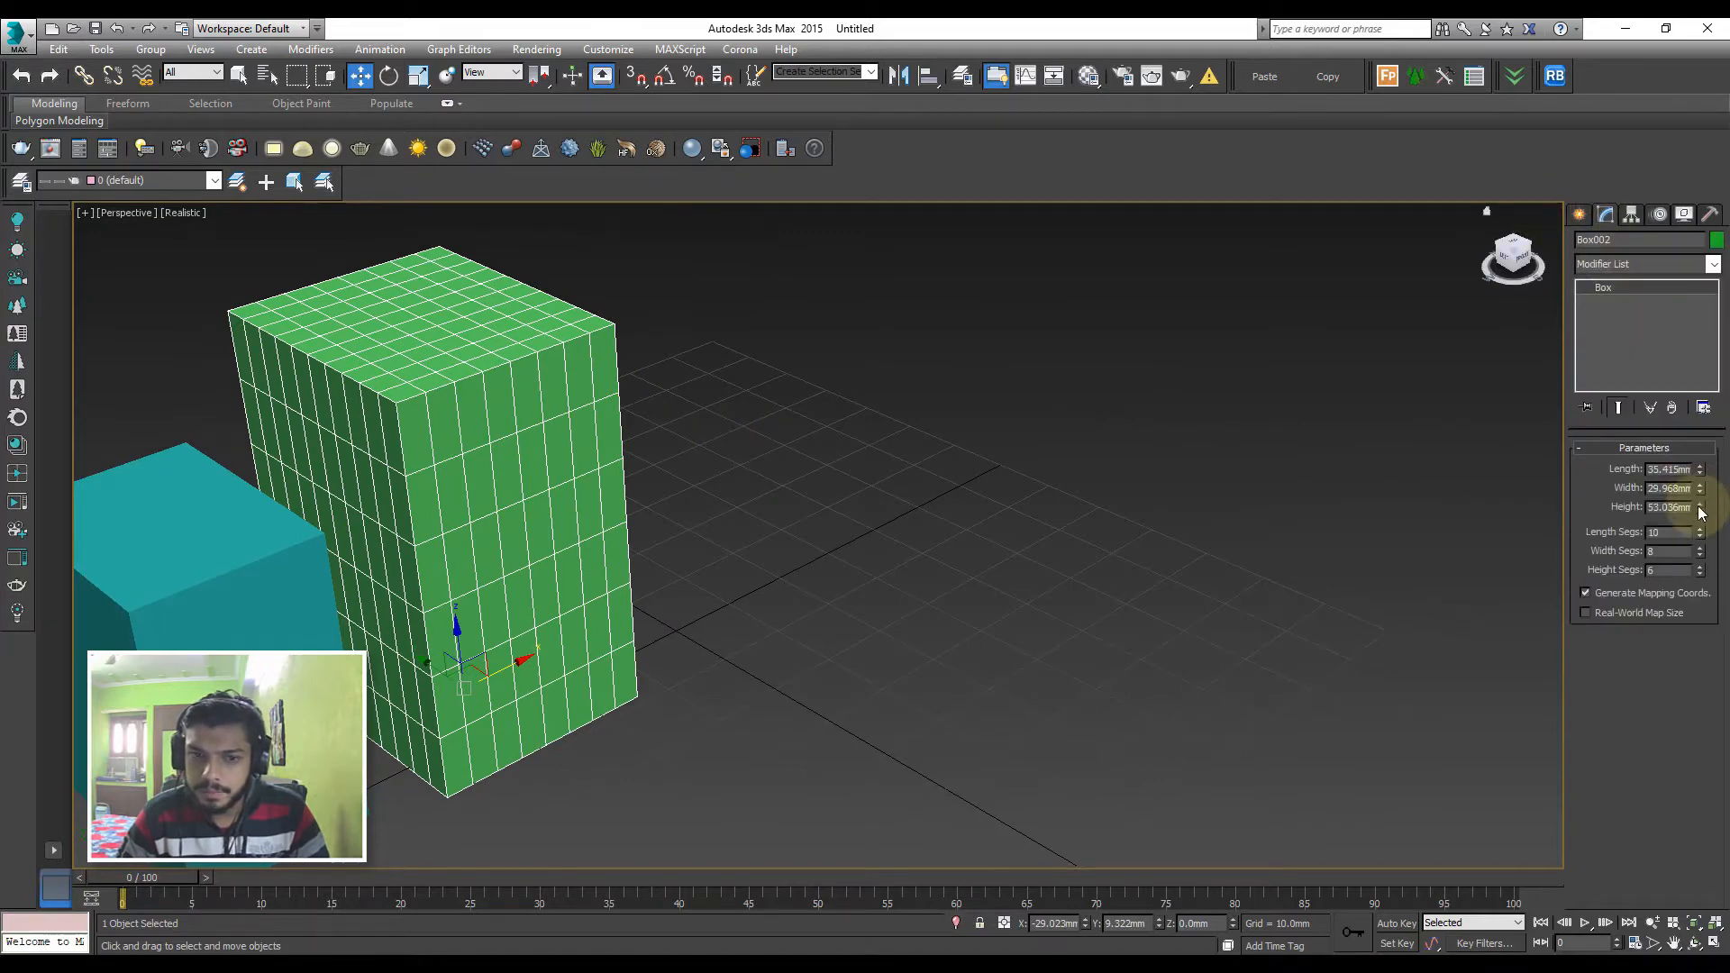
left_click_drag(1700, 510, 1700, 561)
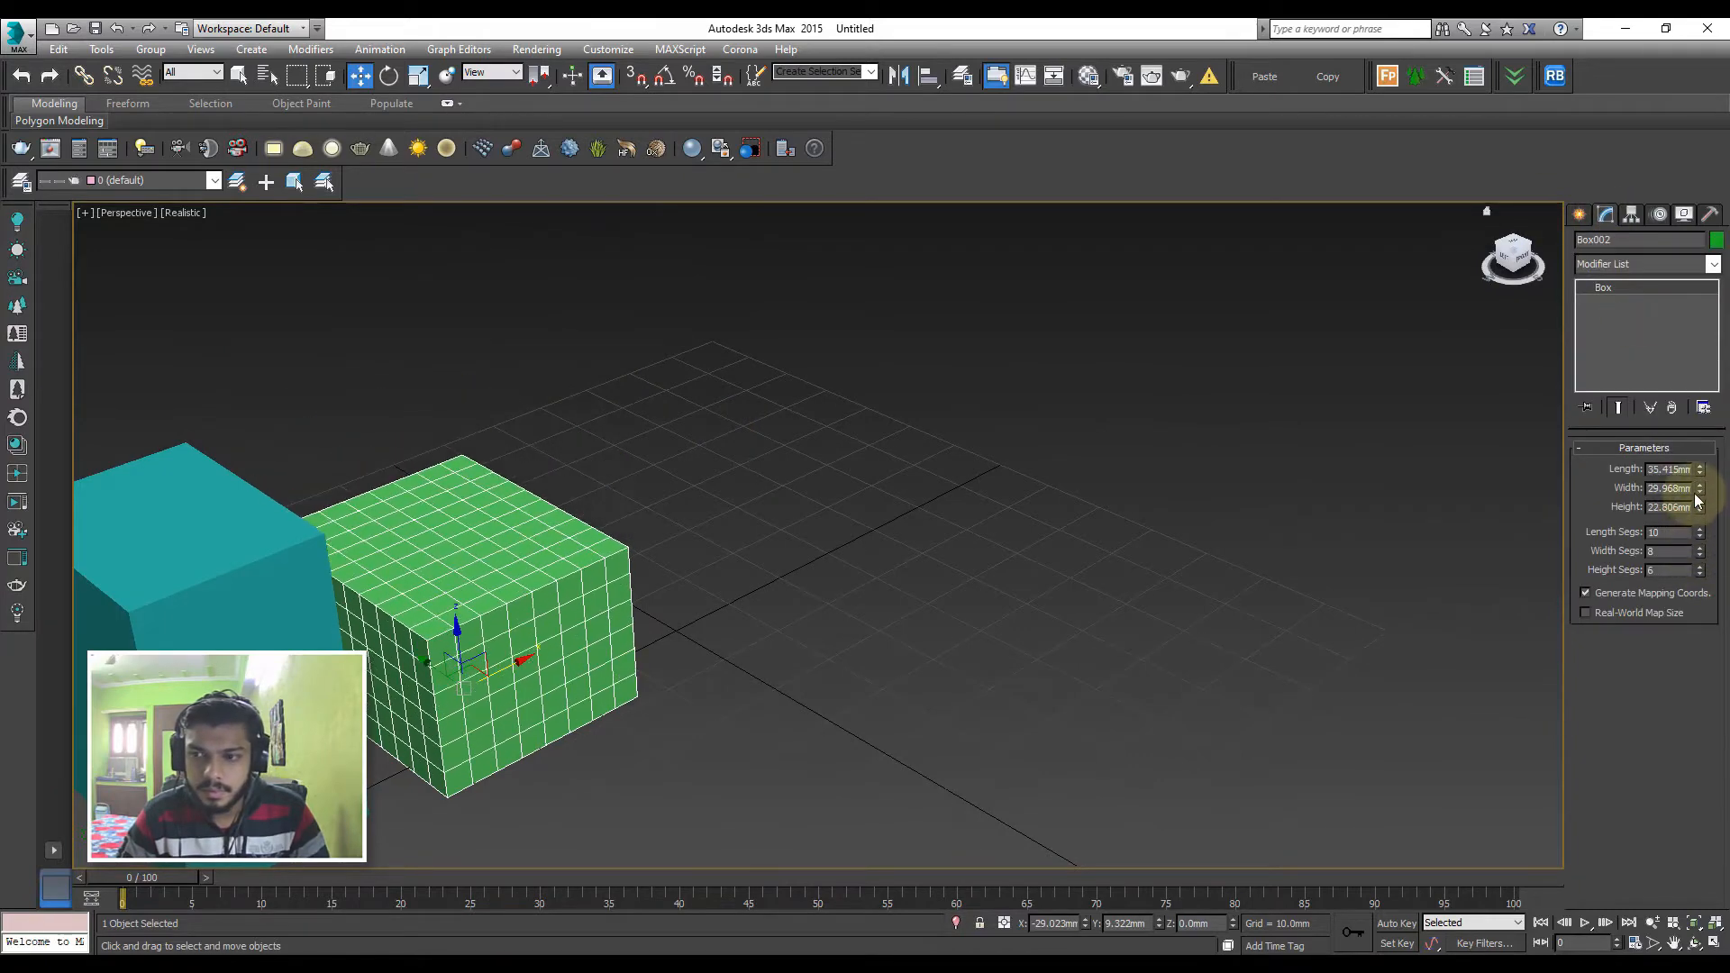
left_click_drag(1701, 487, 1718, 365)
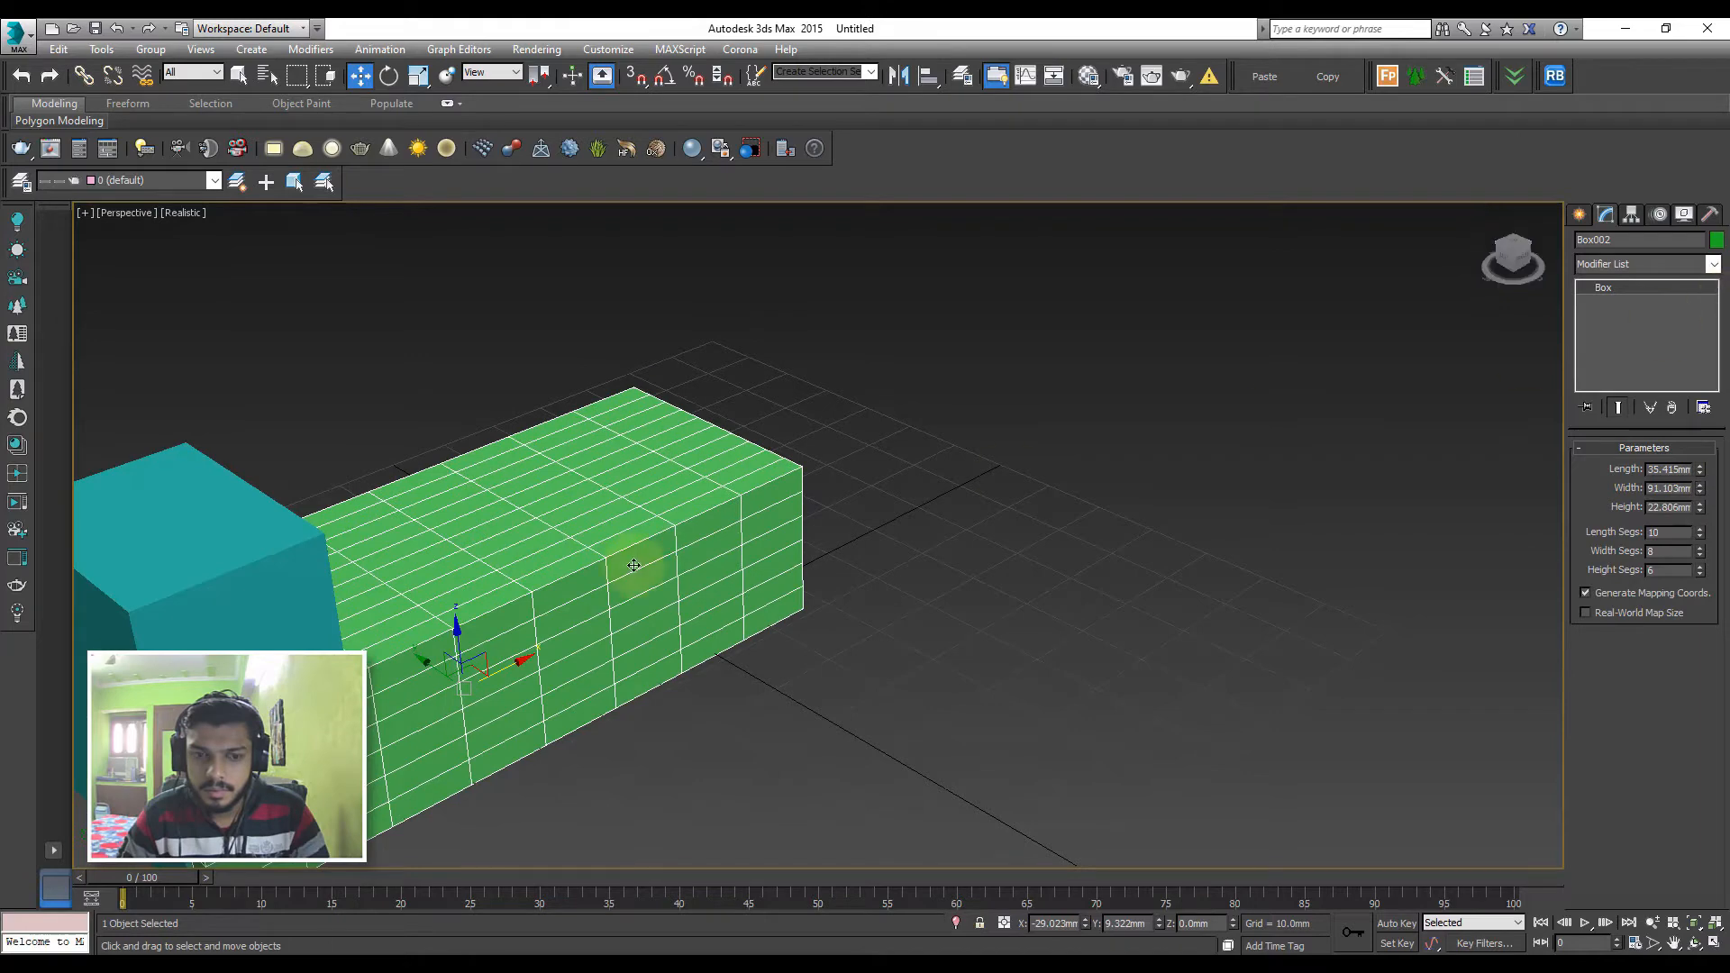
Move the green box along X to about 26.6 mm and increase its length to about 78.3 mm
left_click_drag(589, 635, 802, 539)
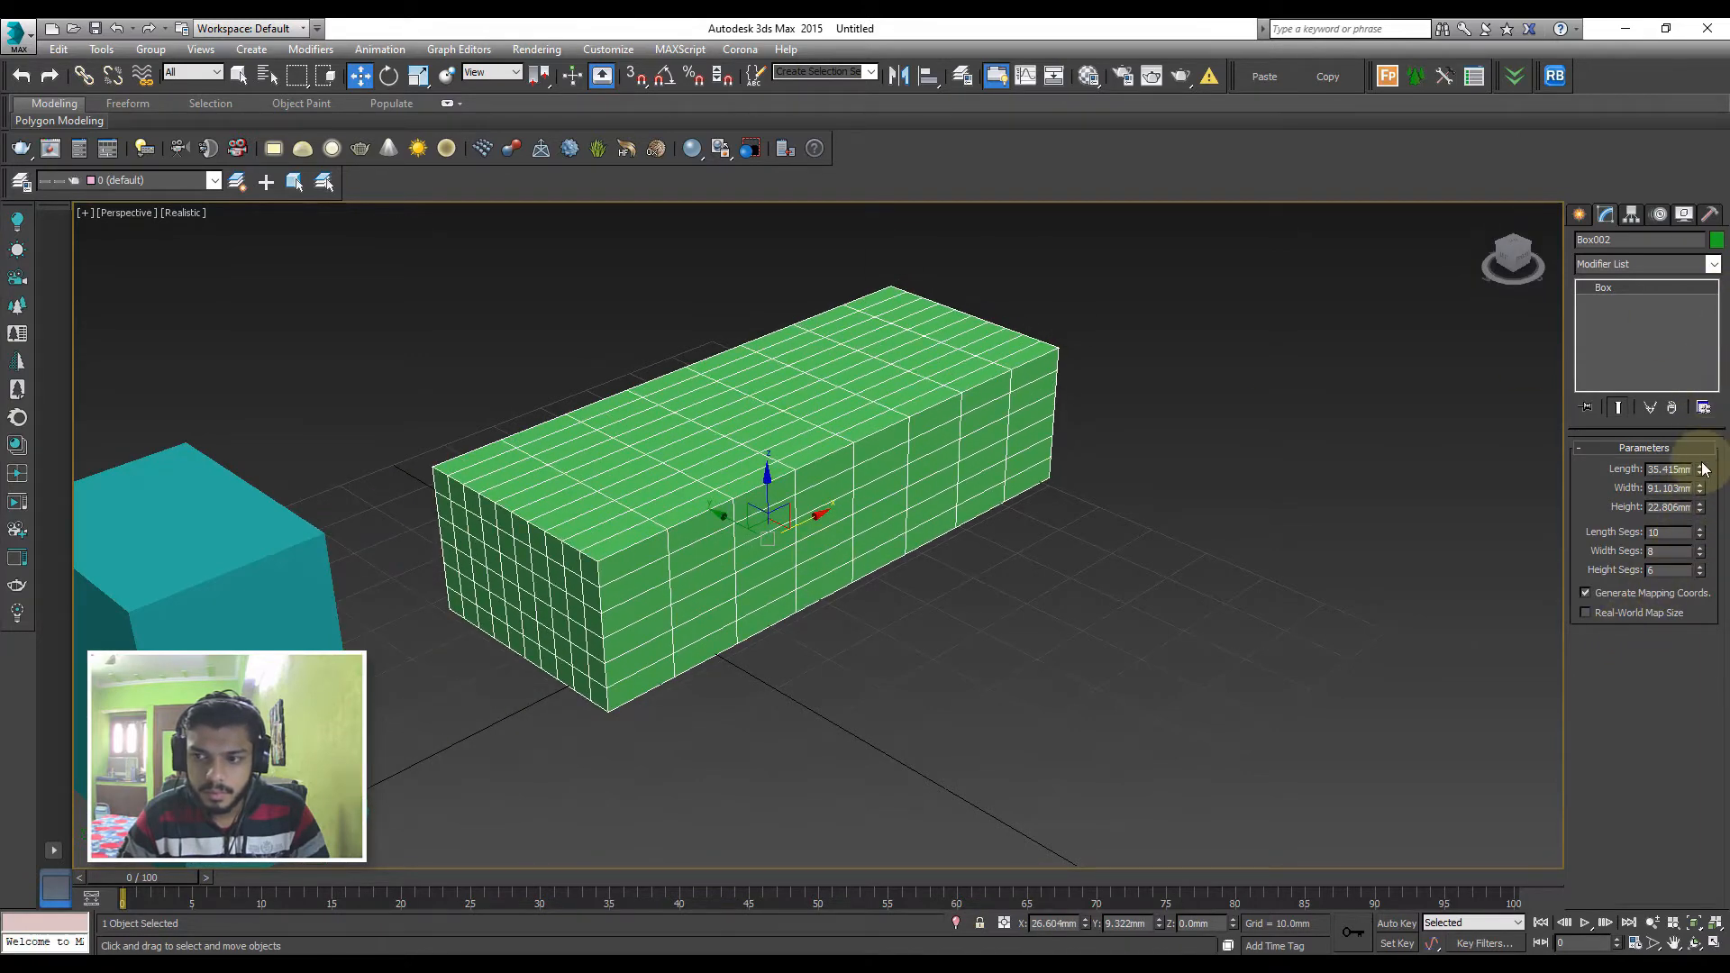
left_click_drag(1701, 468, 1662, 374)
scroll(1005, 495, "down", 3)
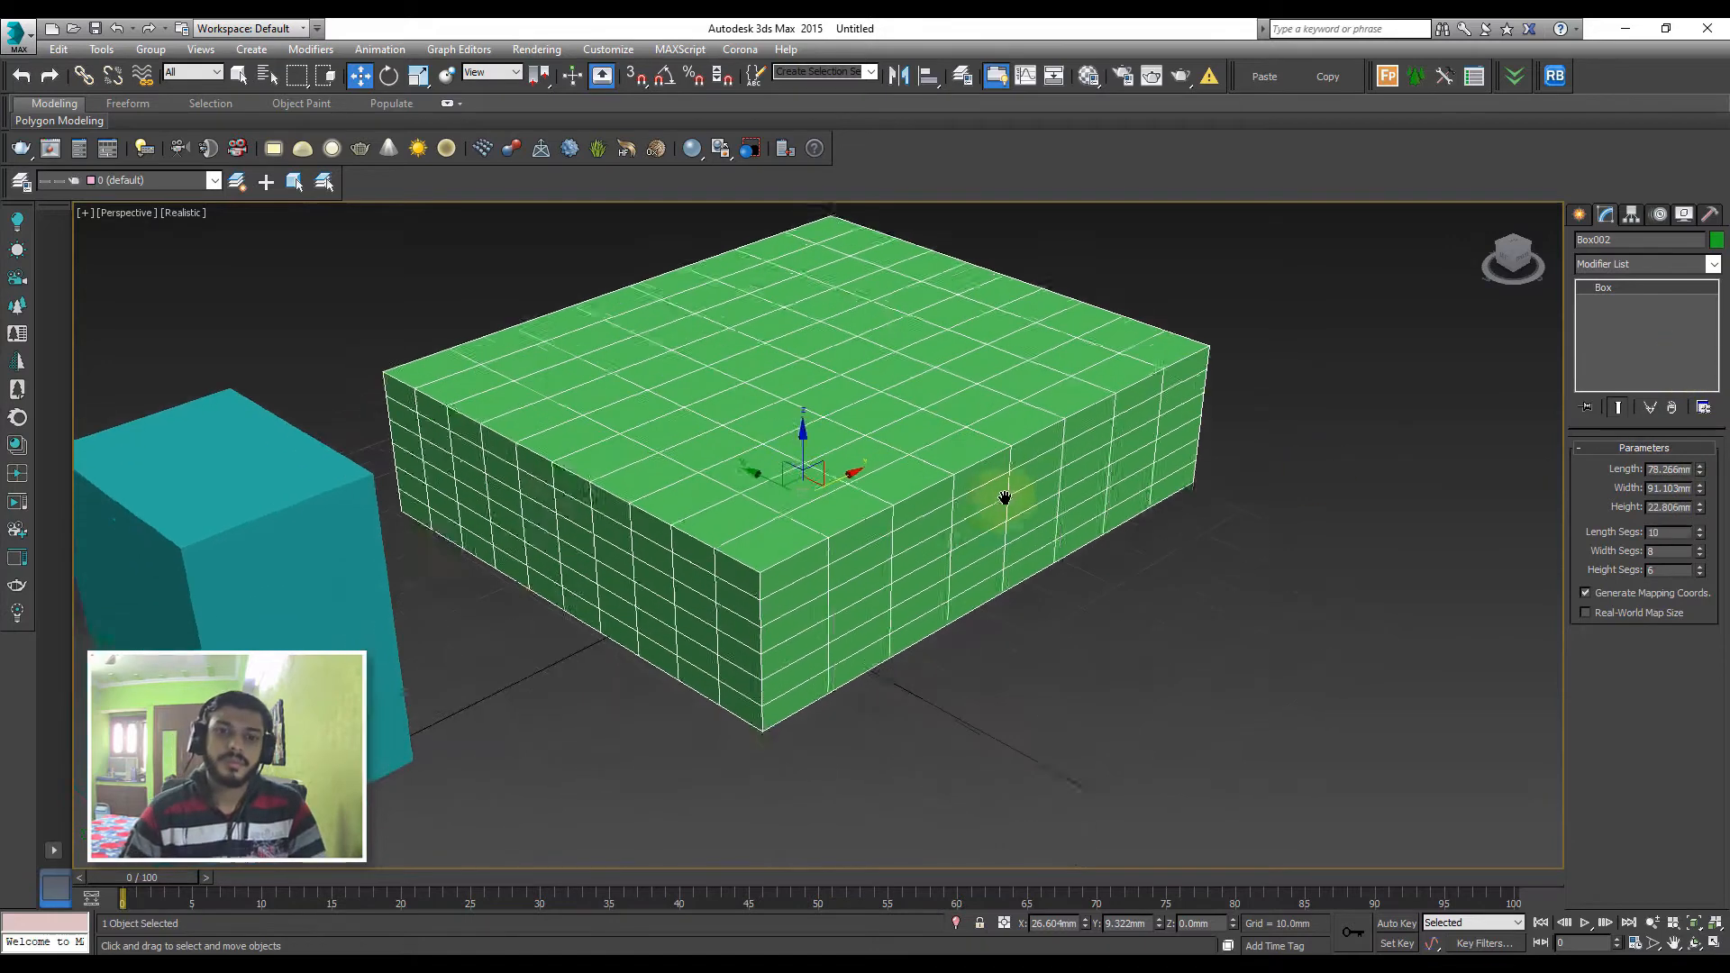
Move the teal box along X away from the green one, to about X -93.7 mm
left_click(609, 553)
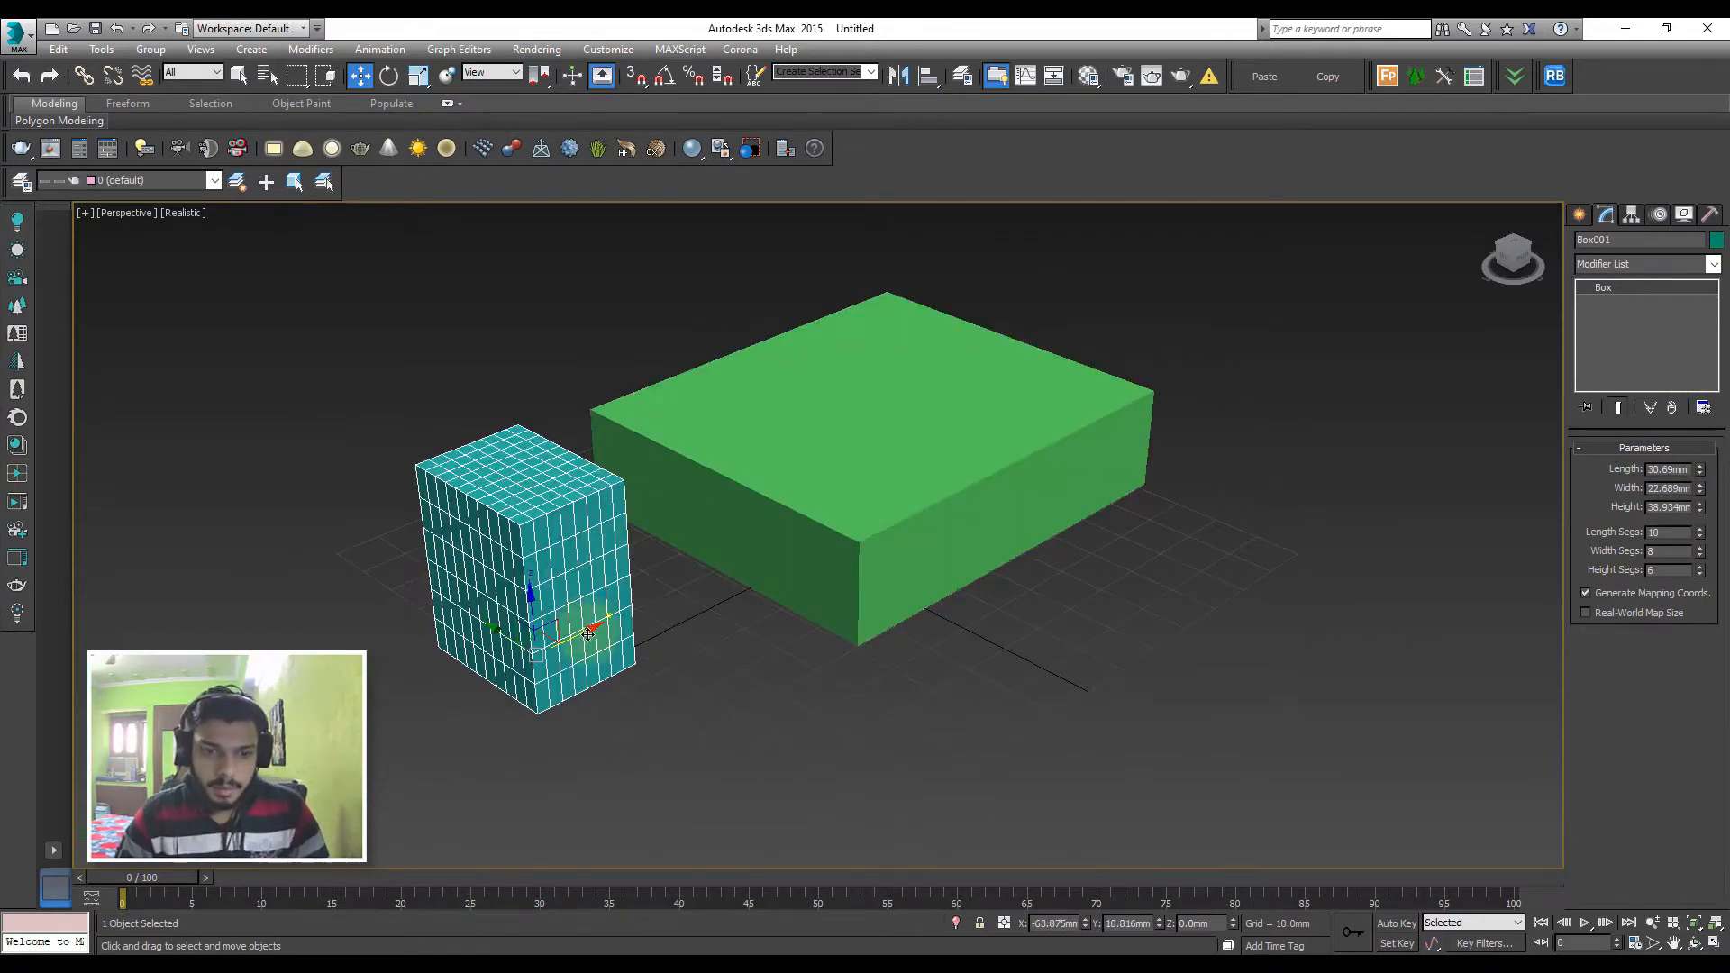
left_click_drag(579, 618, 456, 695)
middle_click_drag(456, 695, 561, 578)
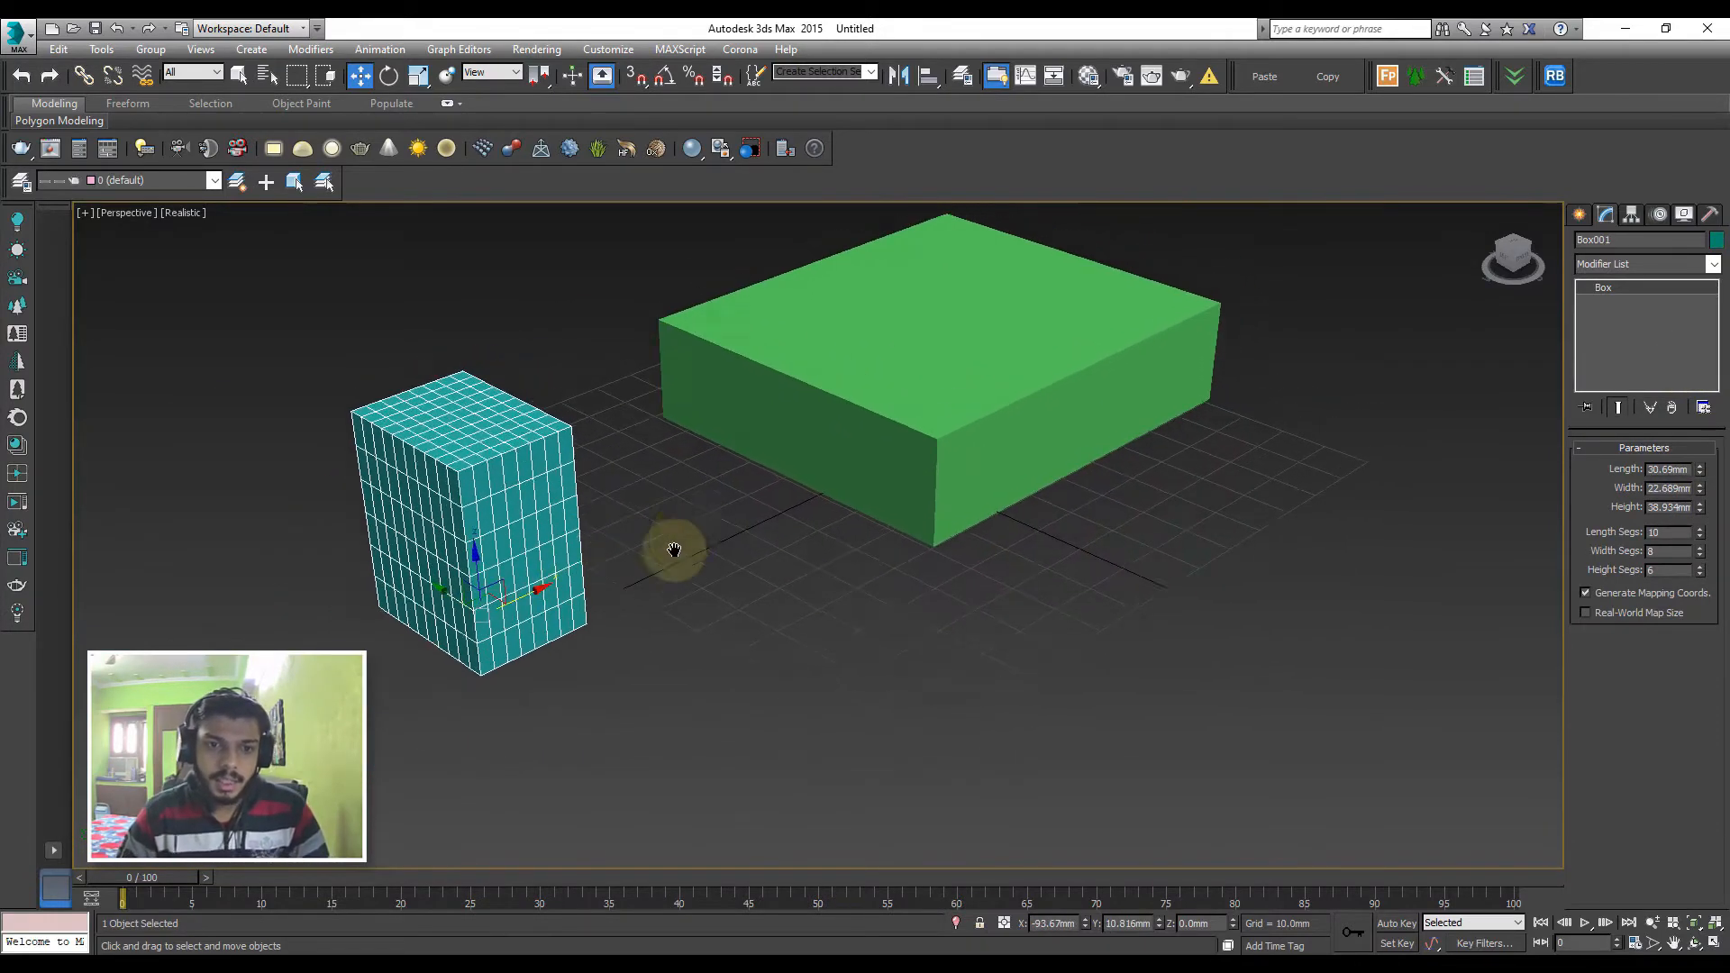
middle_click_drag(707, 477, 674, 555)
left_click(727, 481)
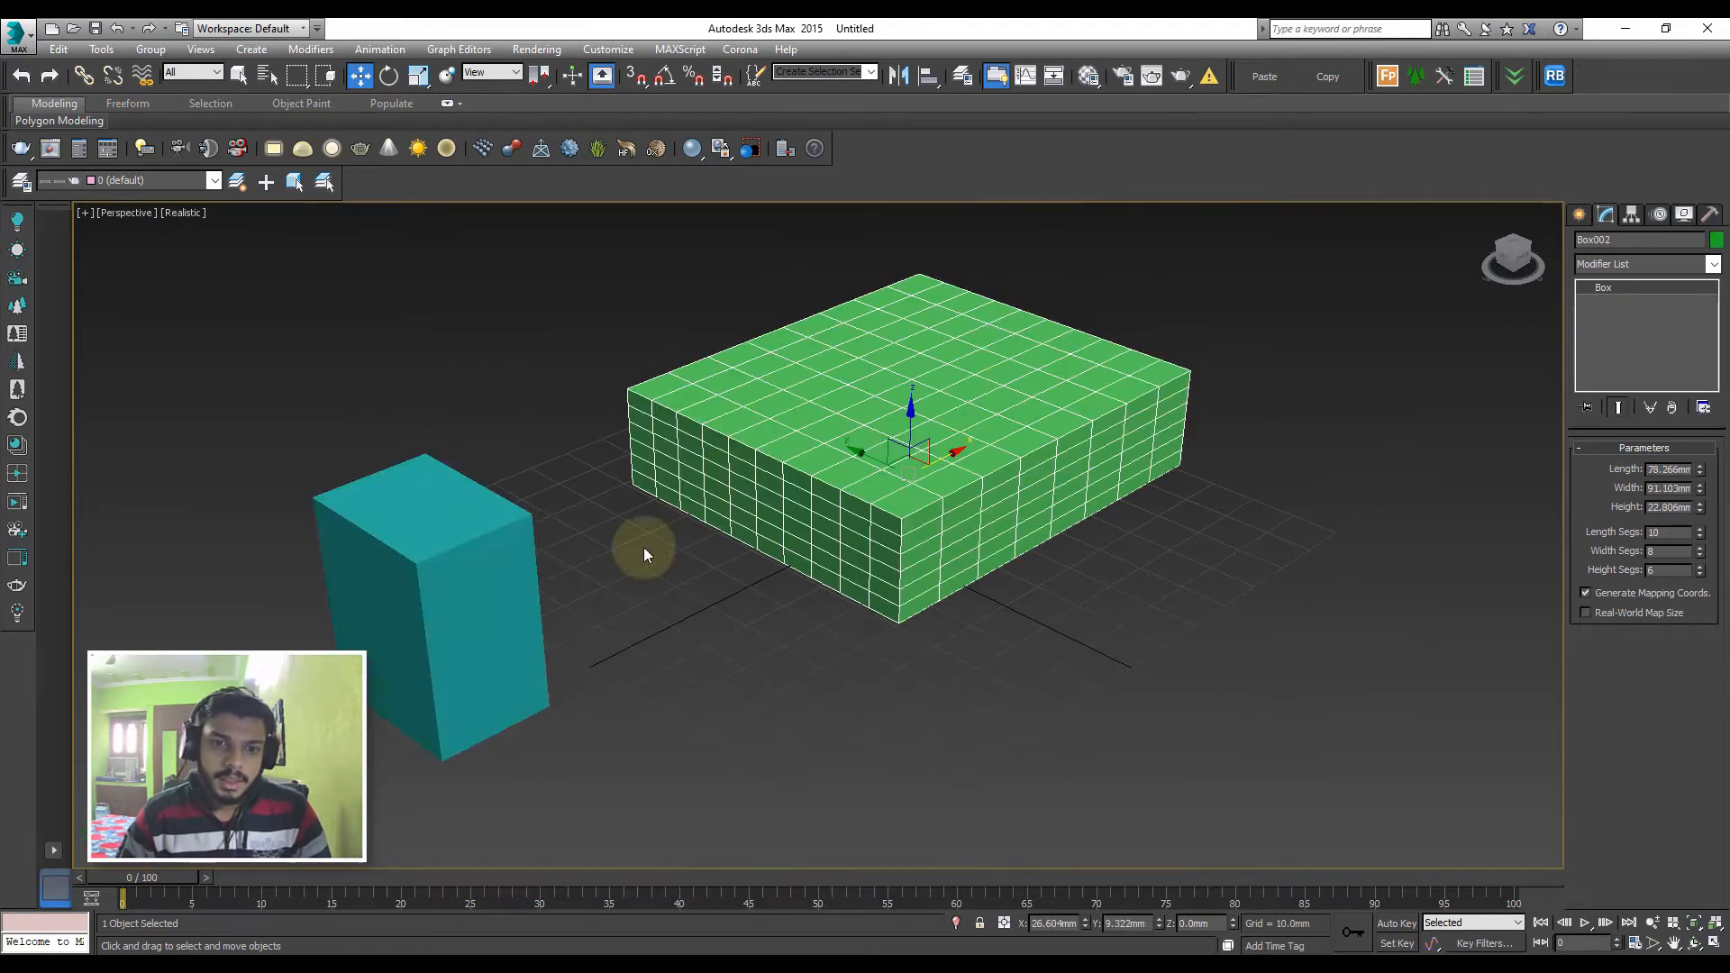
left_click(530, 591)
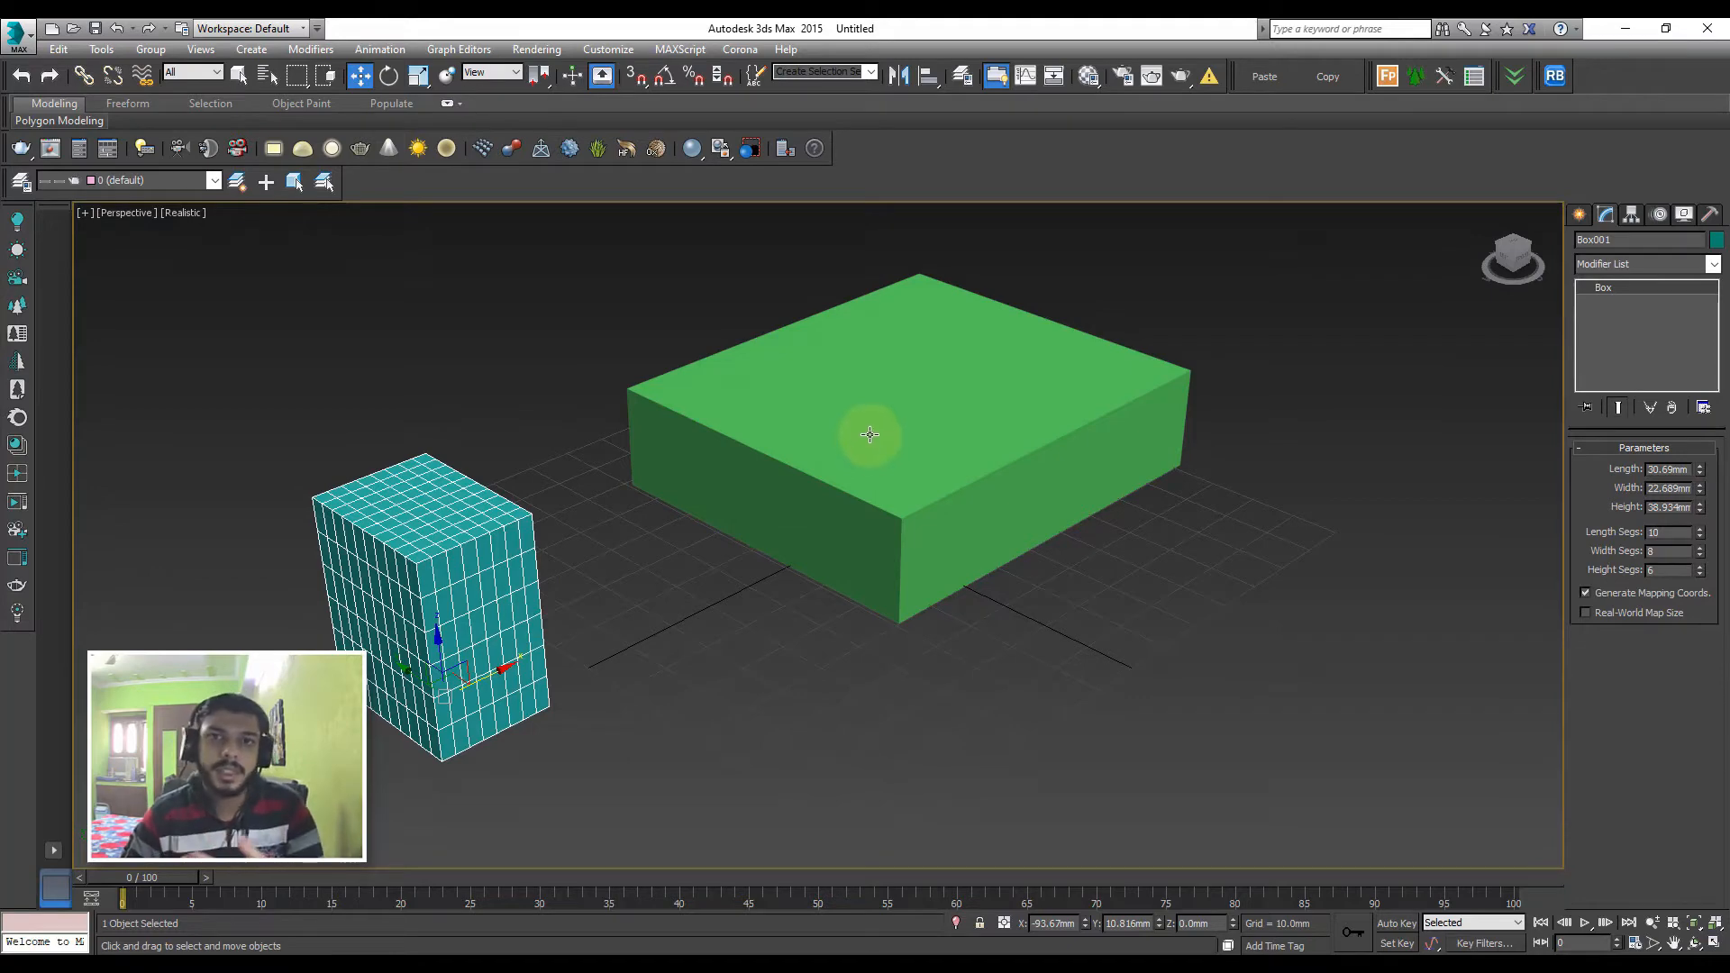
left_click(889, 600)
left_click(672, 636)
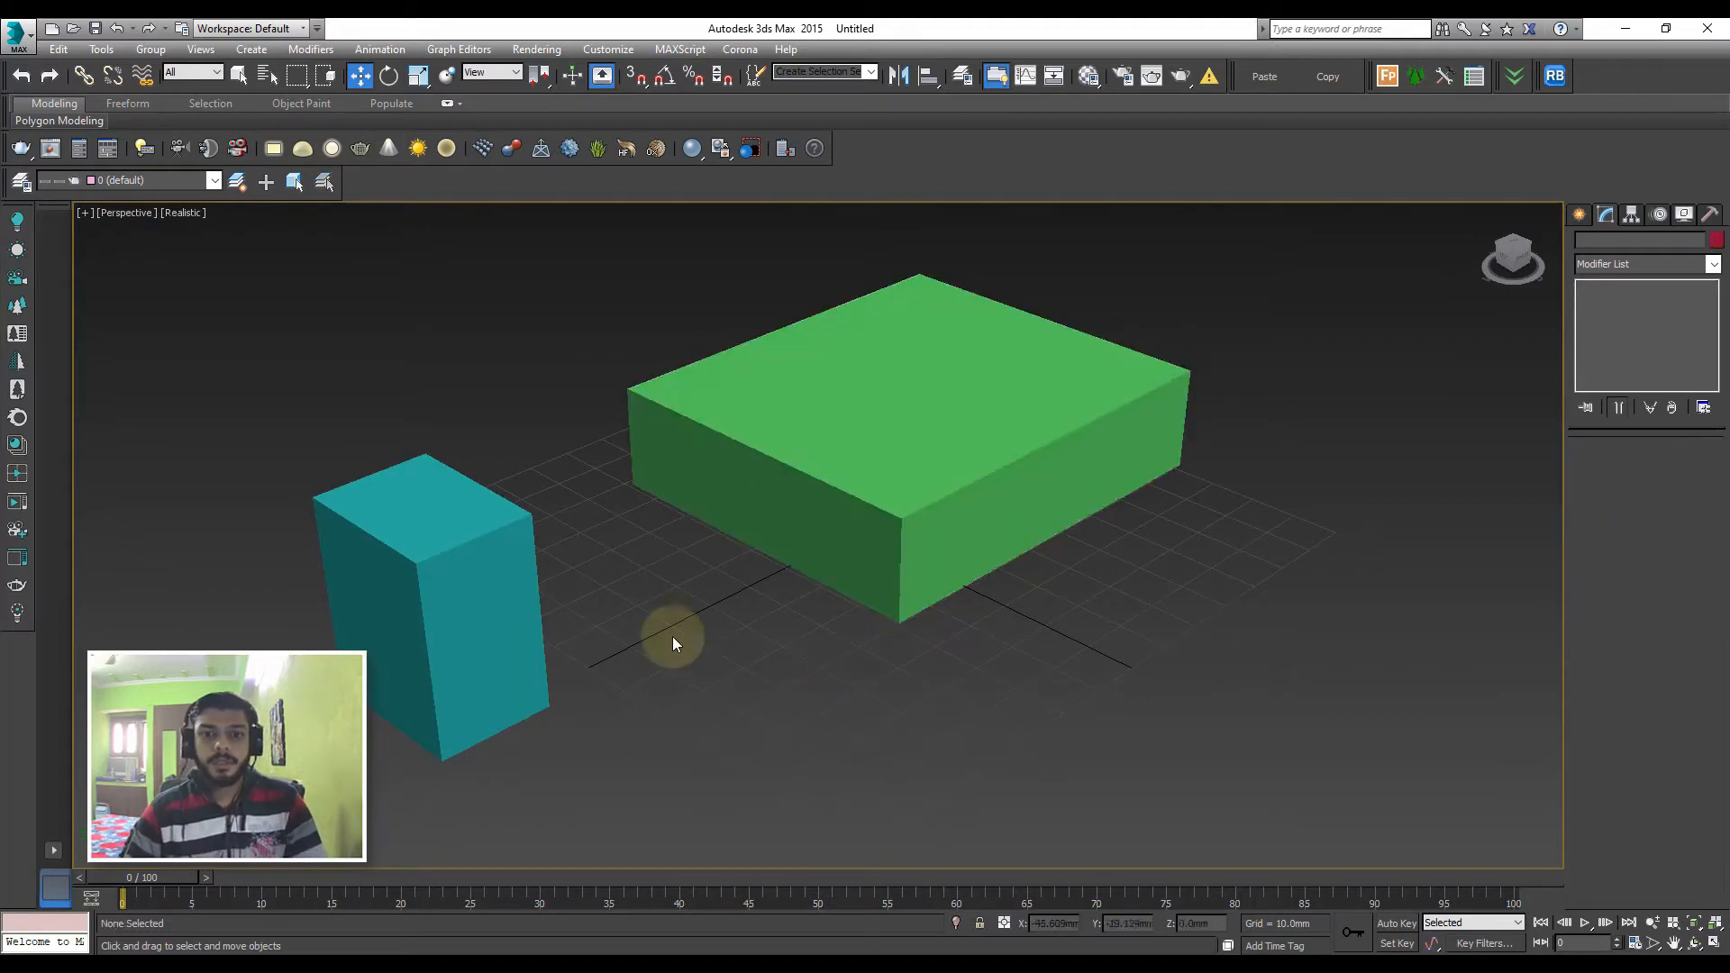
Turn the teal box into a Morph compound object
left_click(448, 635)
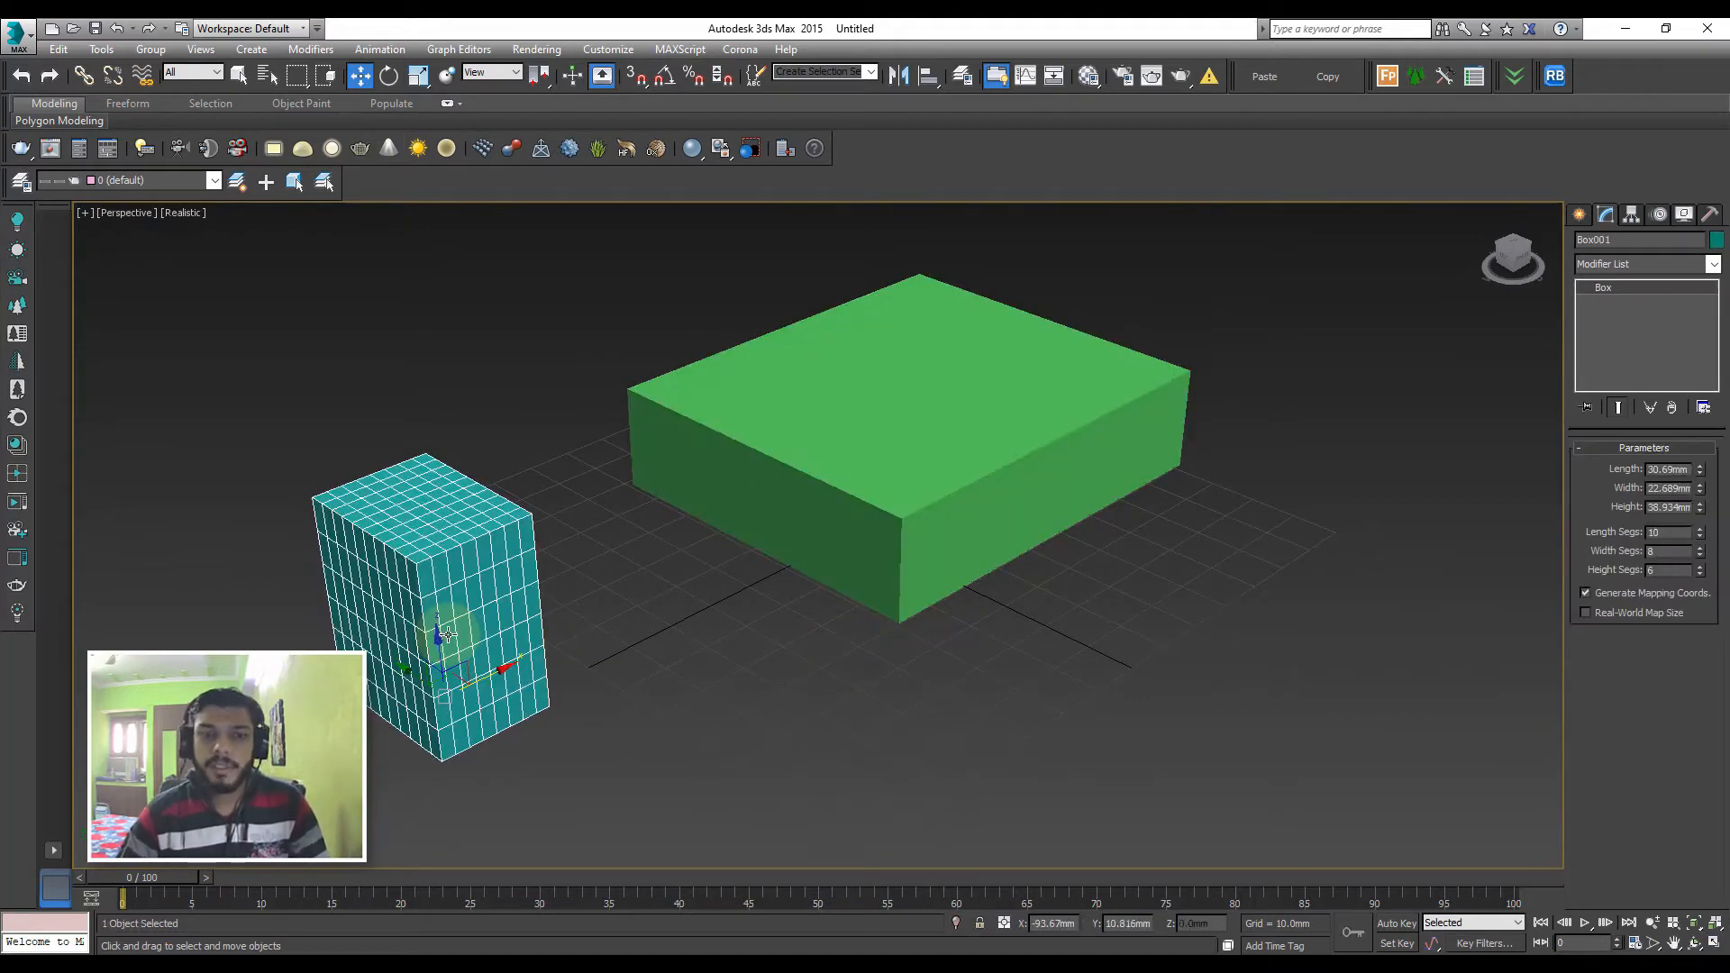
left_click(1581, 218)
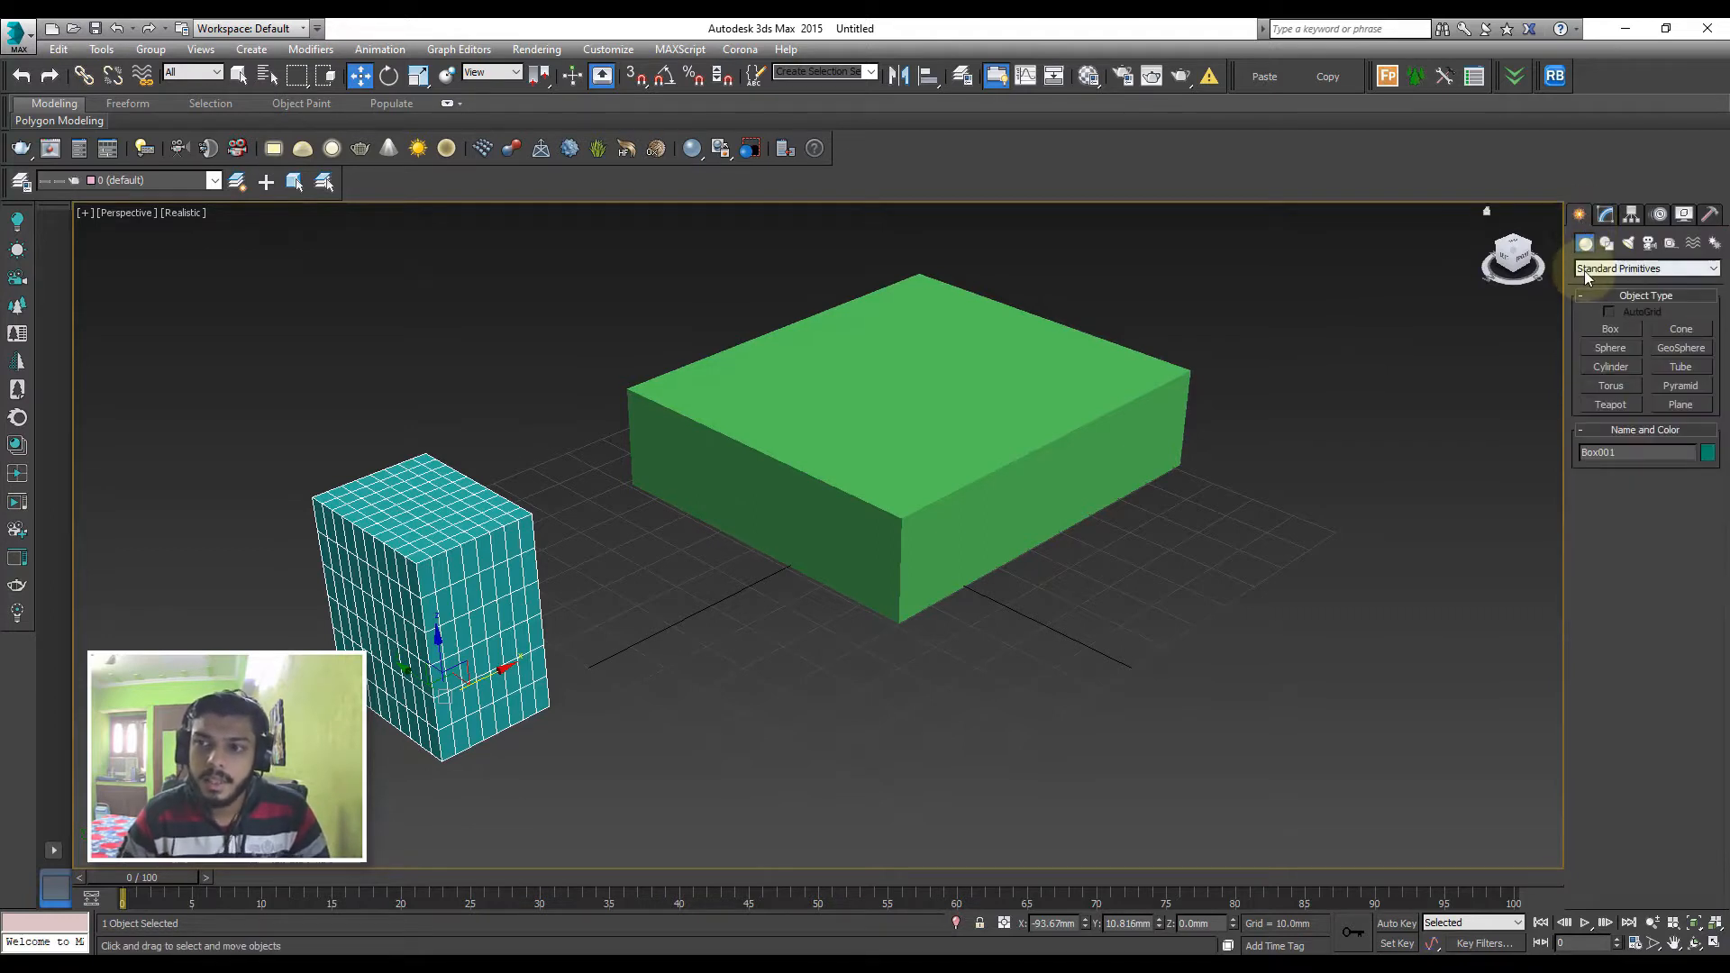
left_click(1613, 268)
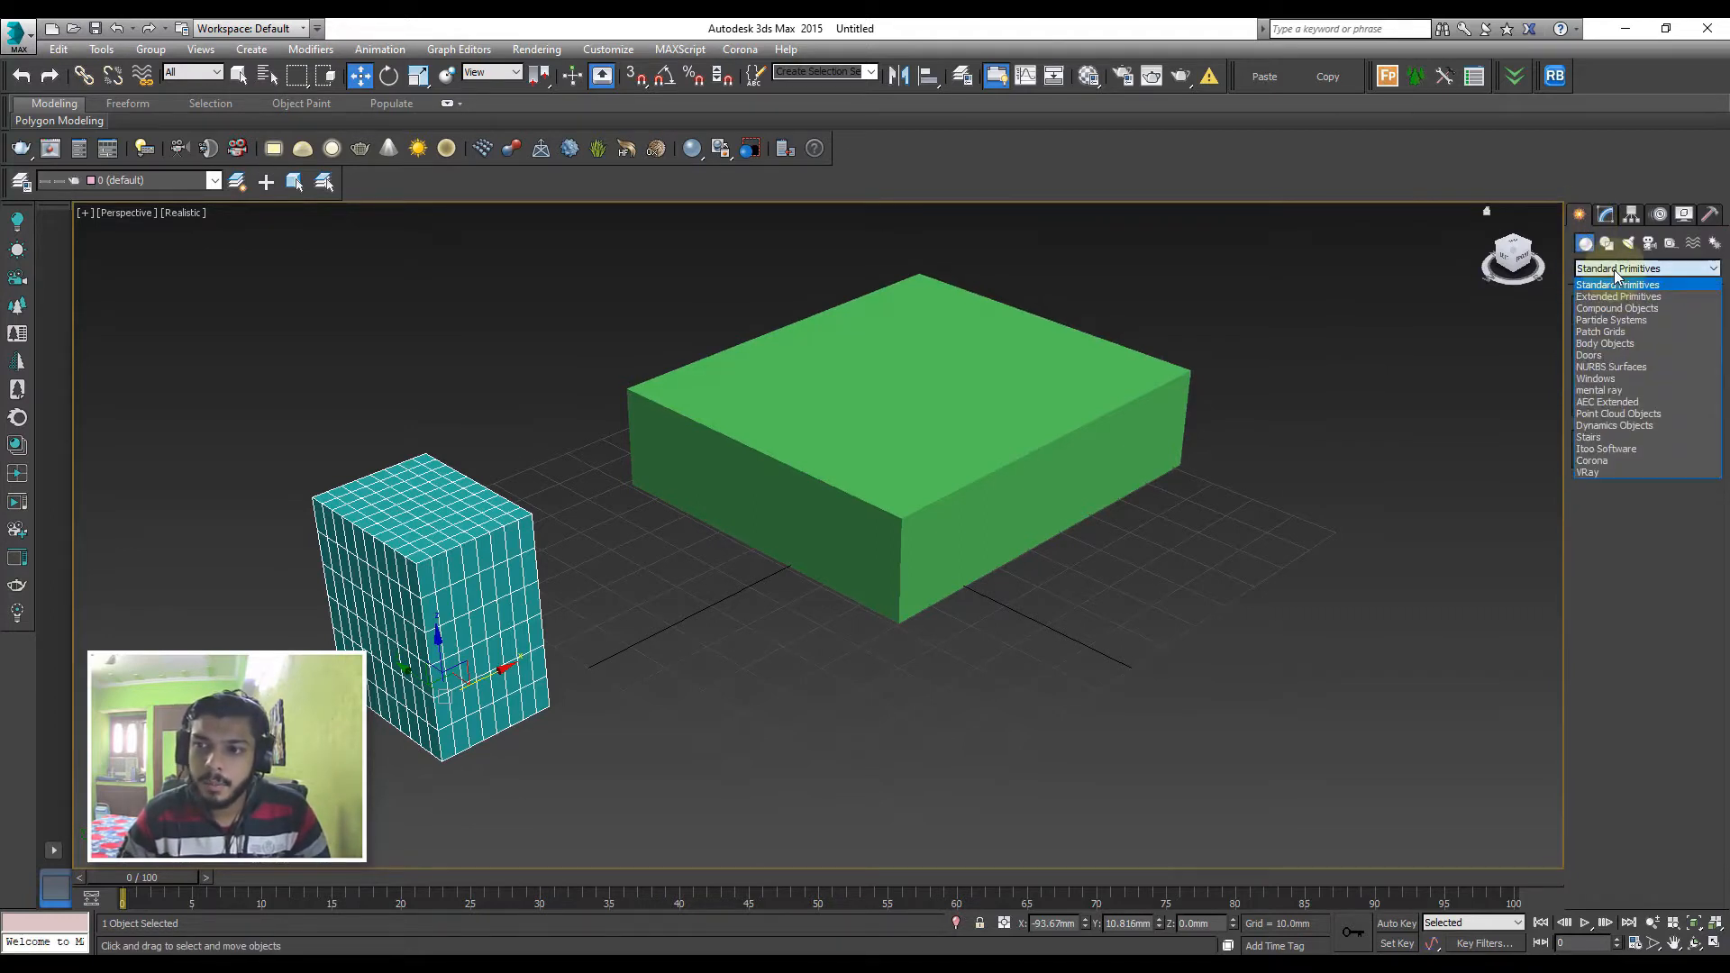
left_click(1611, 309)
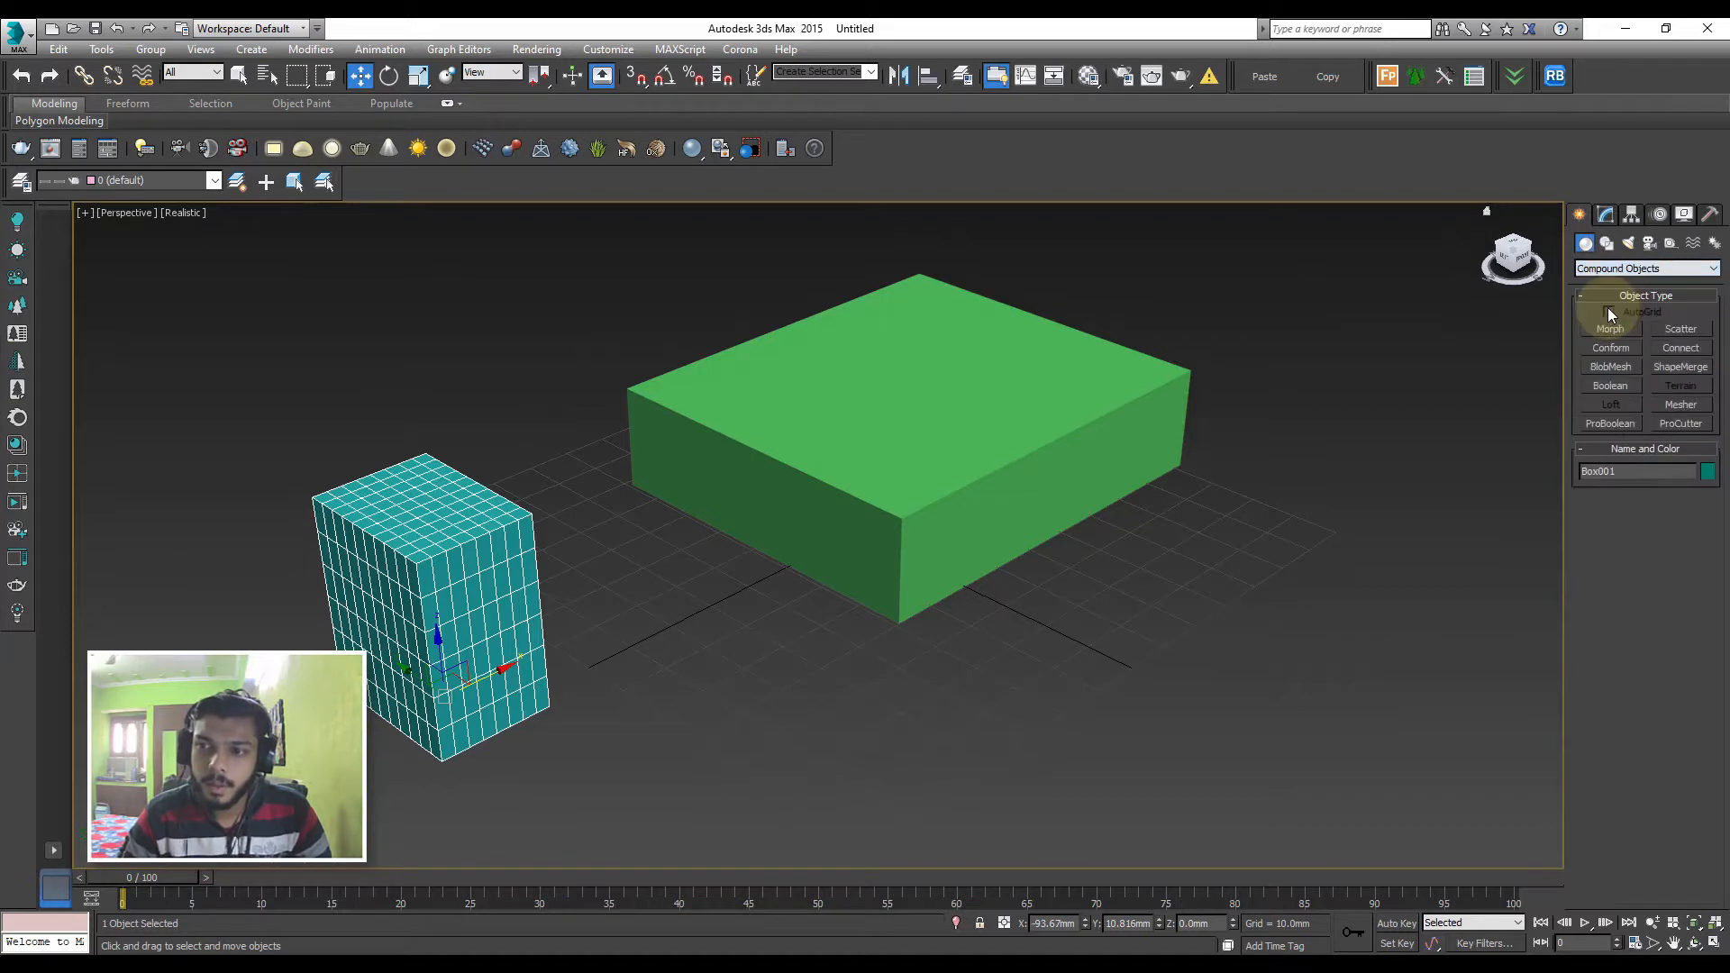
left_click(1604, 329)
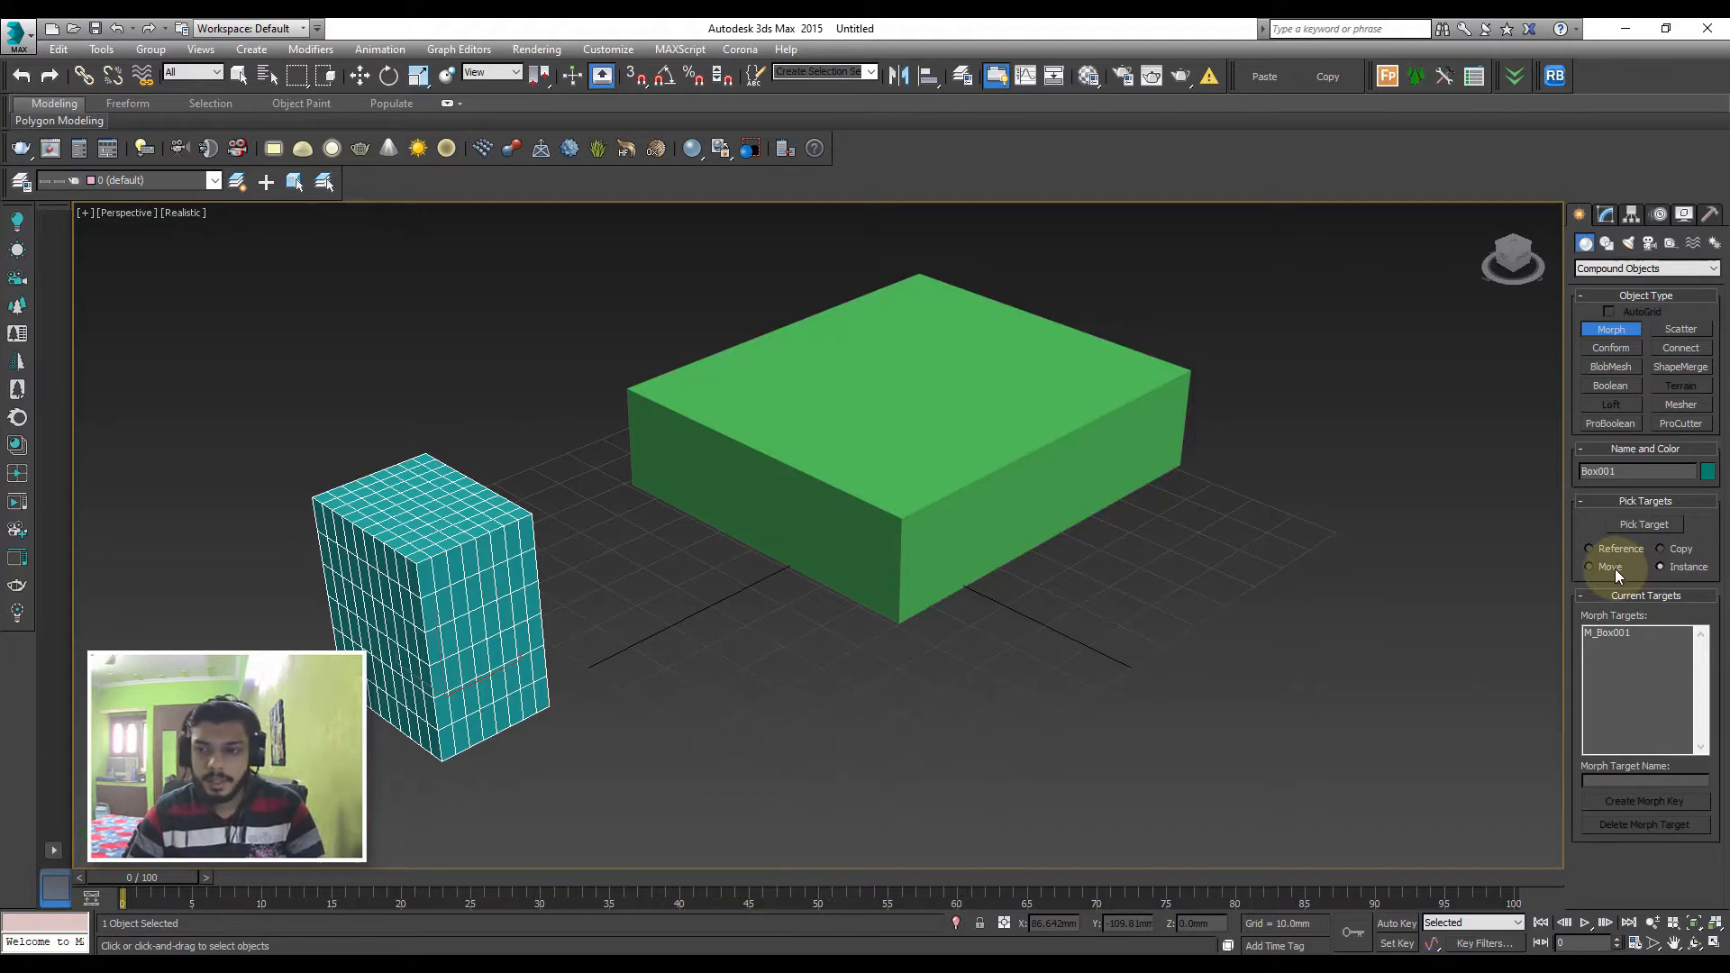
left_click(1643, 523)
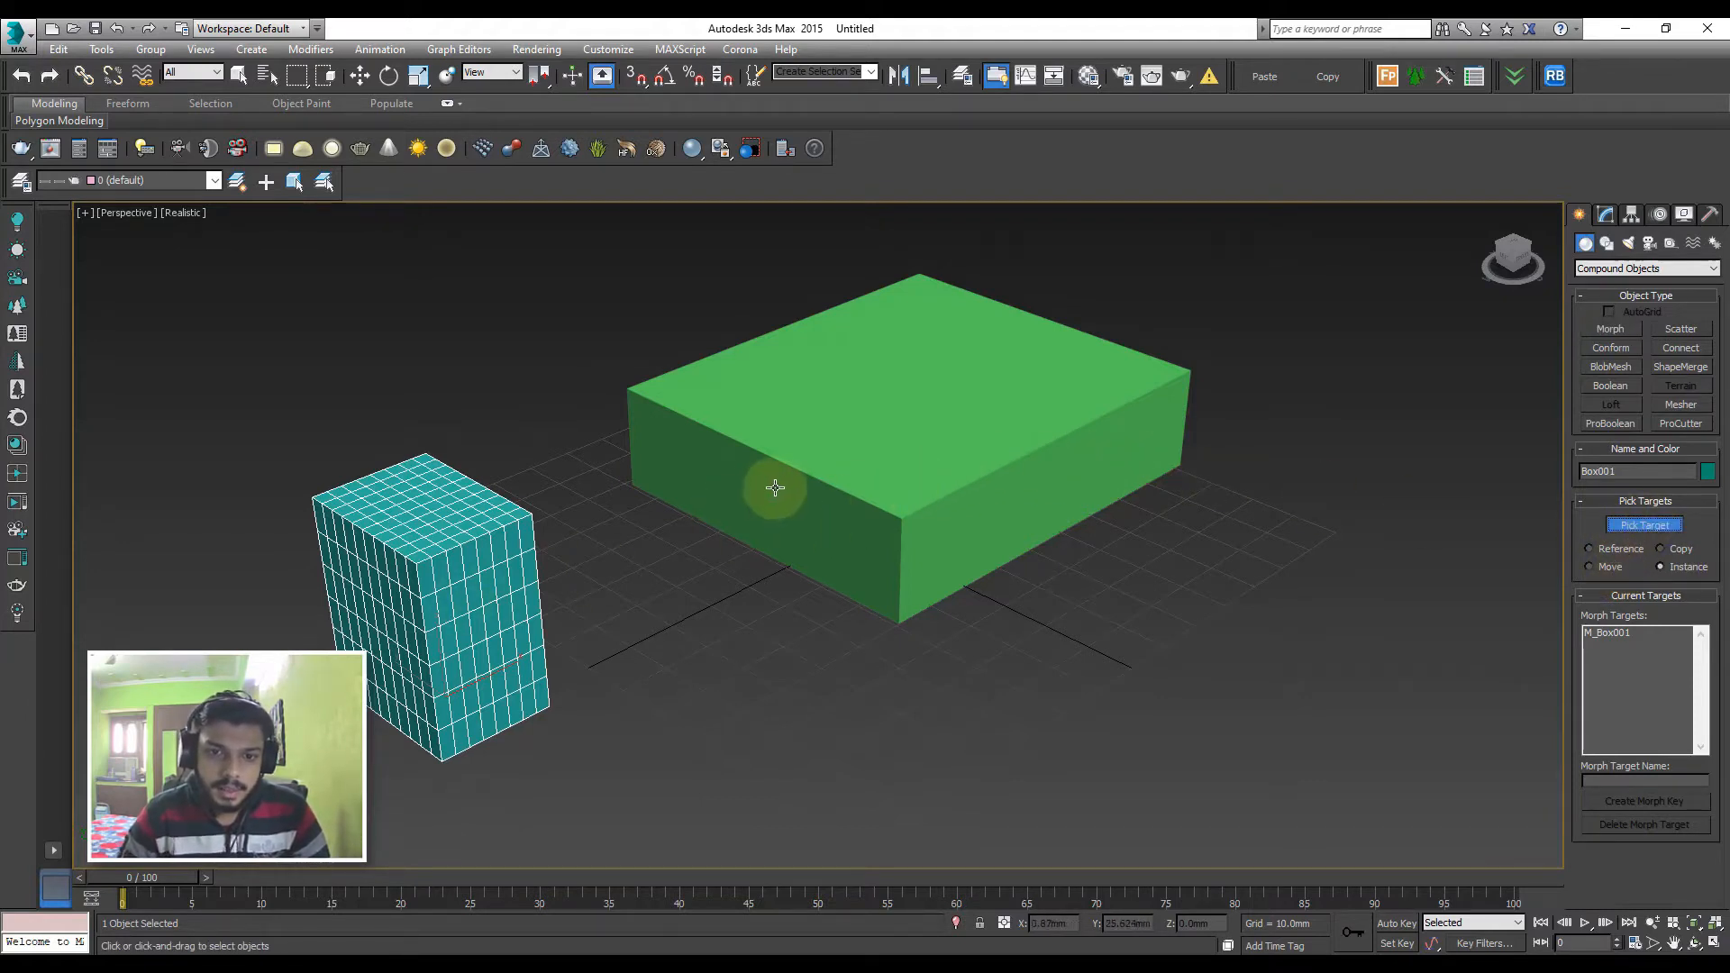
left_click(725, 456)
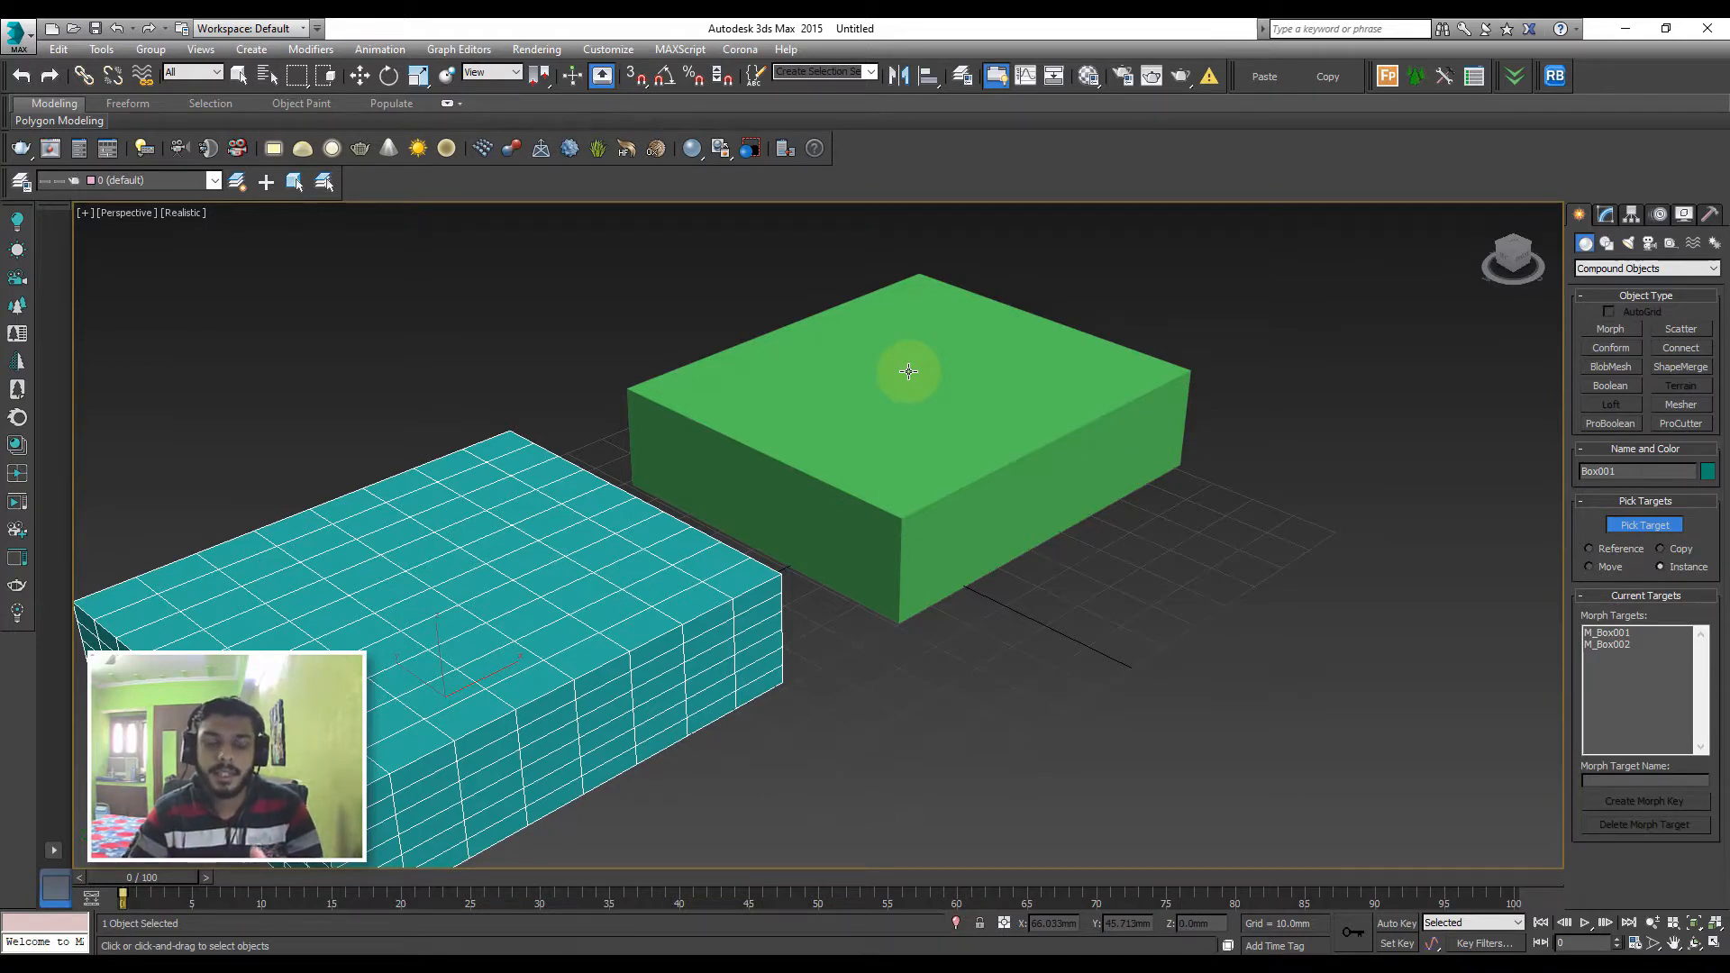
key("ctrl+z")
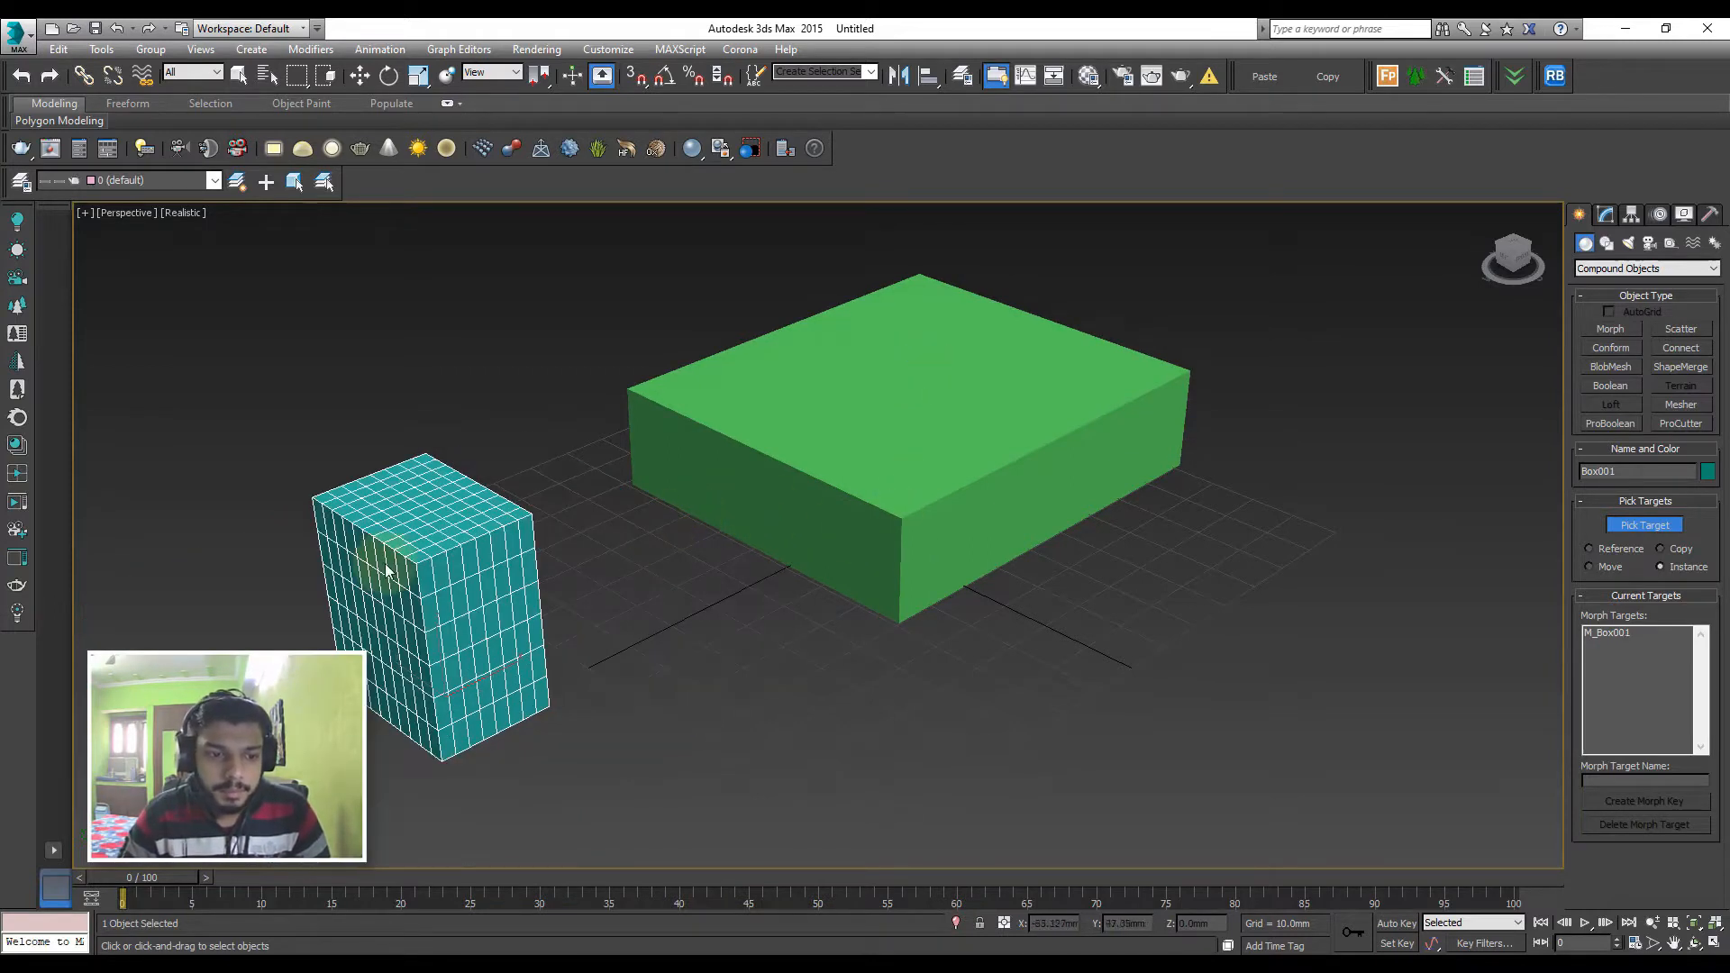
Go to frame 100 and pick the green box as an Instance morph target for the teal box
left_click(126, 877)
left_click_drag(127, 877, 1526, 883)
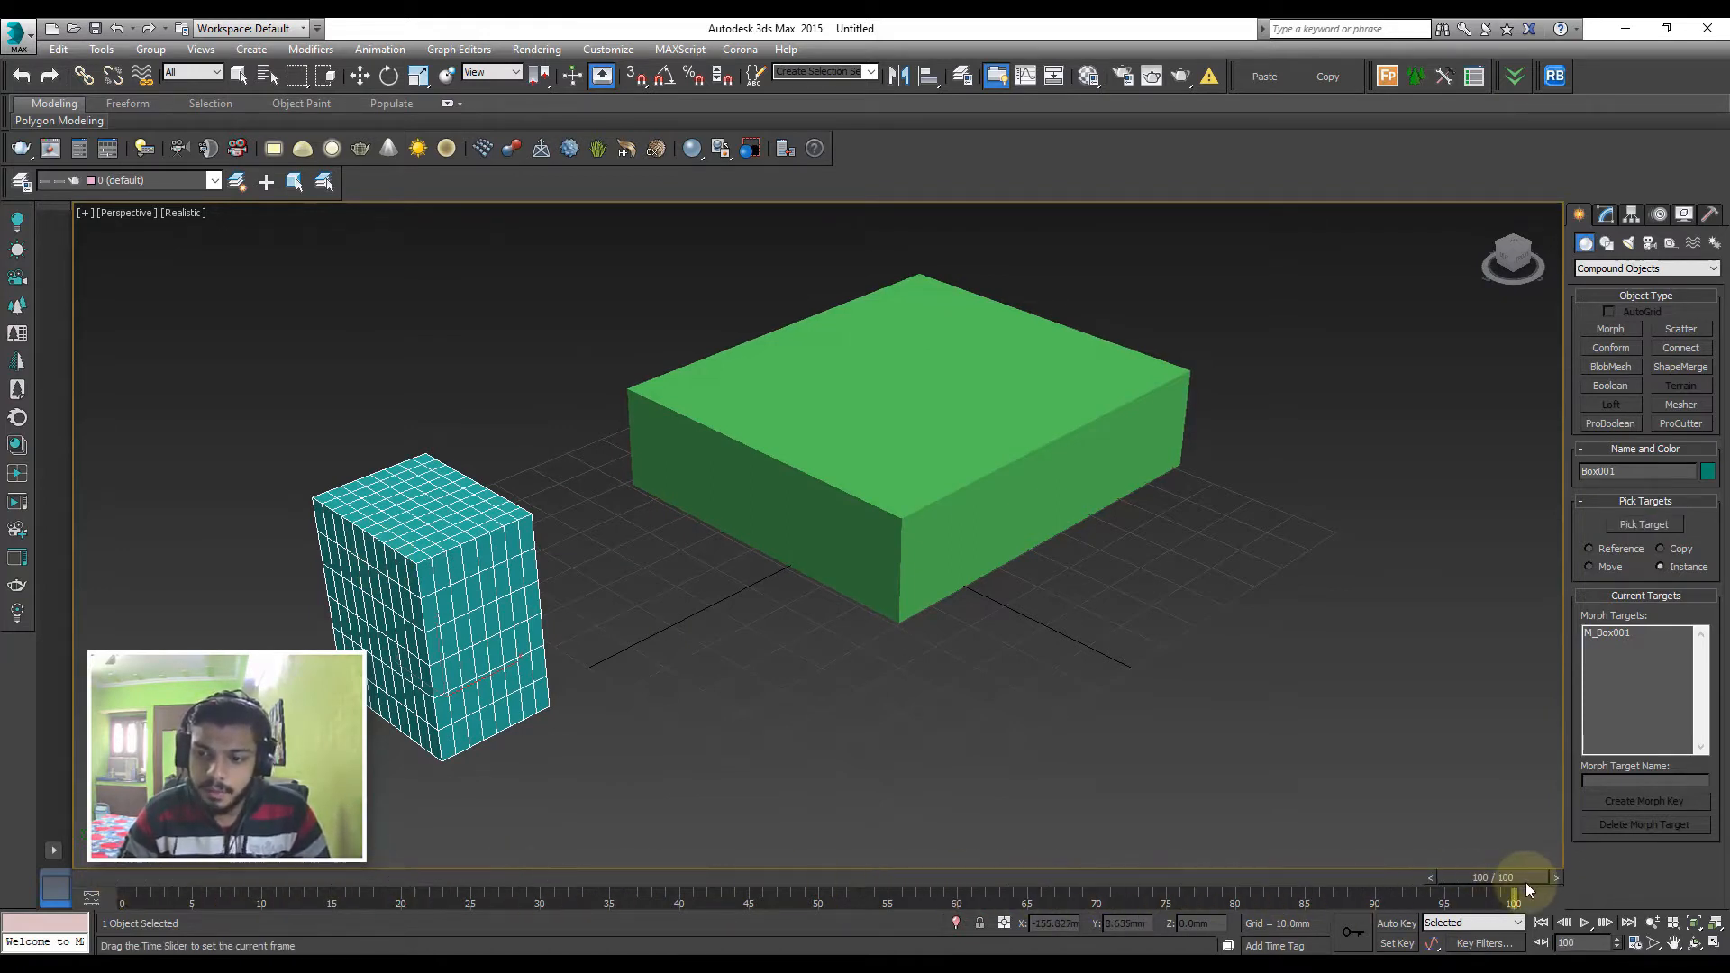
left_click(1644, 525)
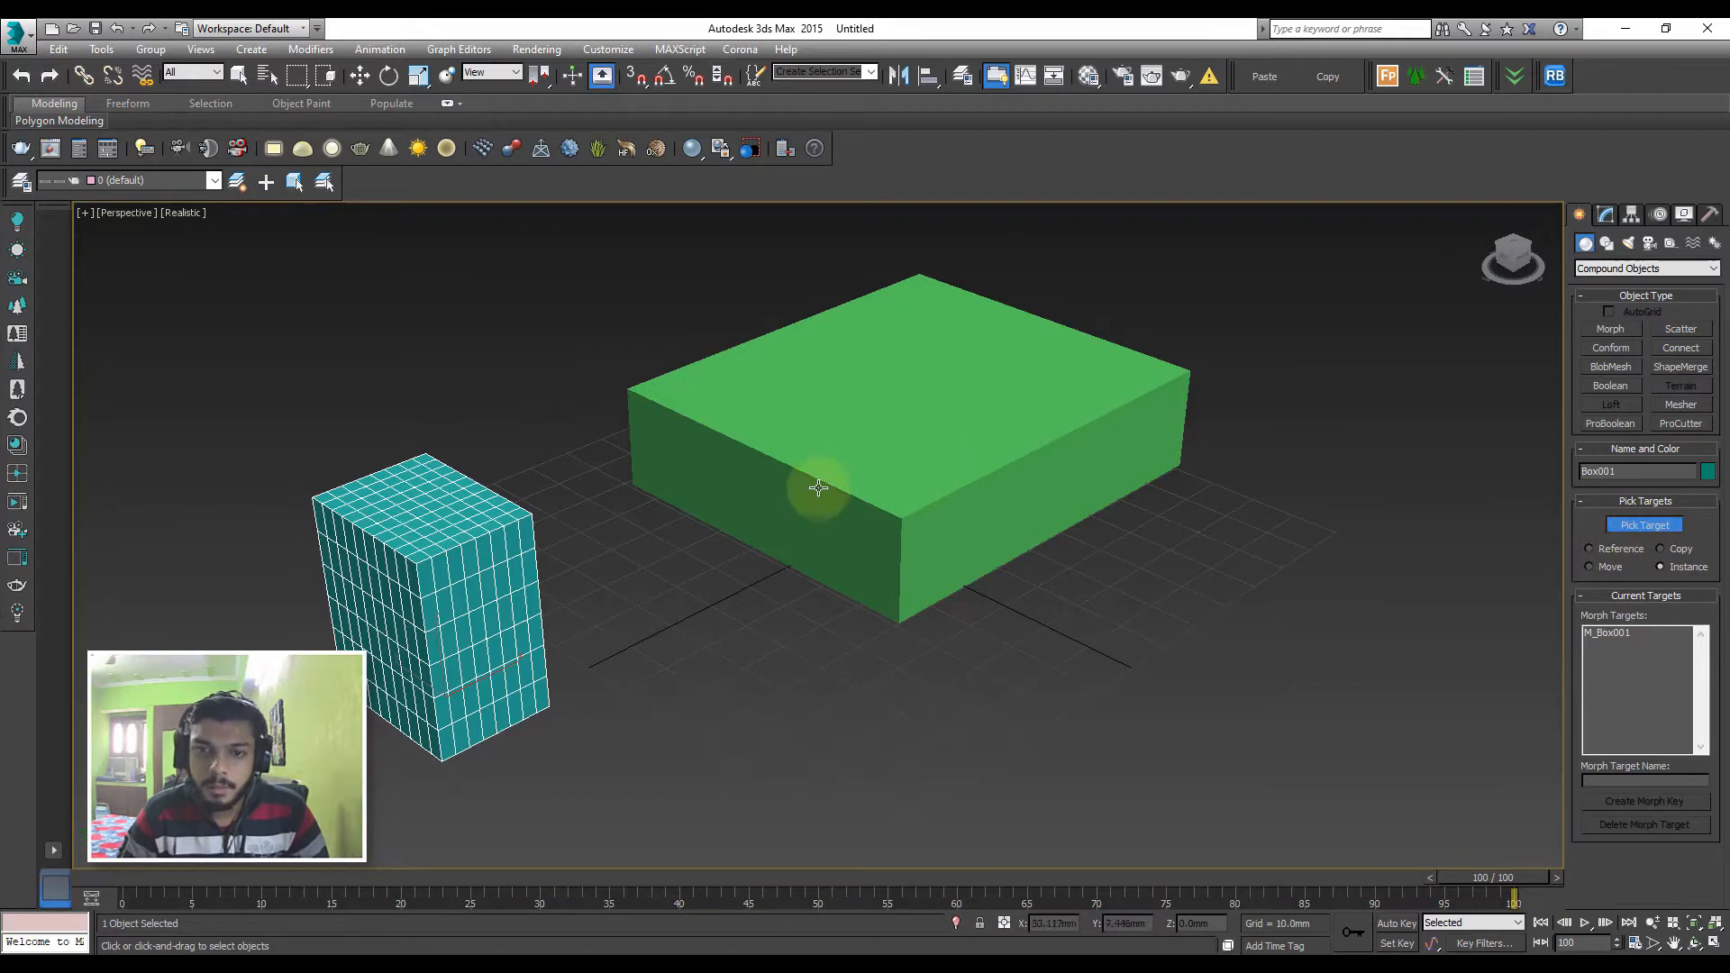
left_click(879, 472)
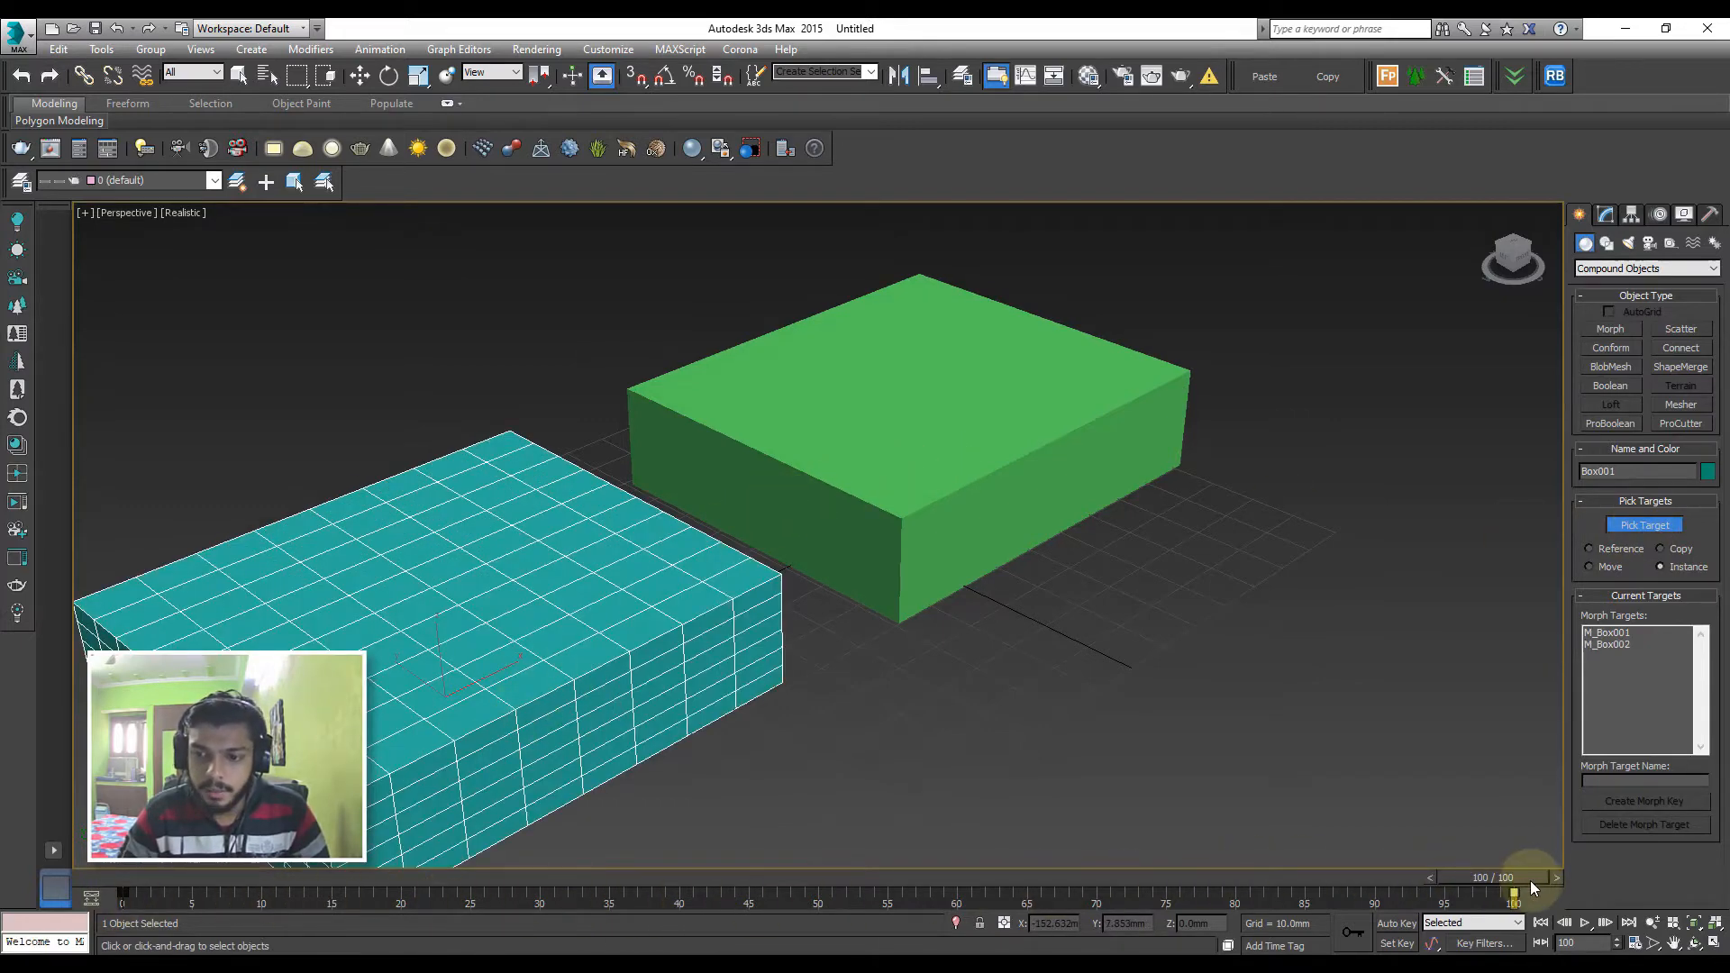
mouse_move(1527, 880)
left_mouse_down()
mouse_move(117, 880)
mouse_move(1532, 878)
left_mouse_up()
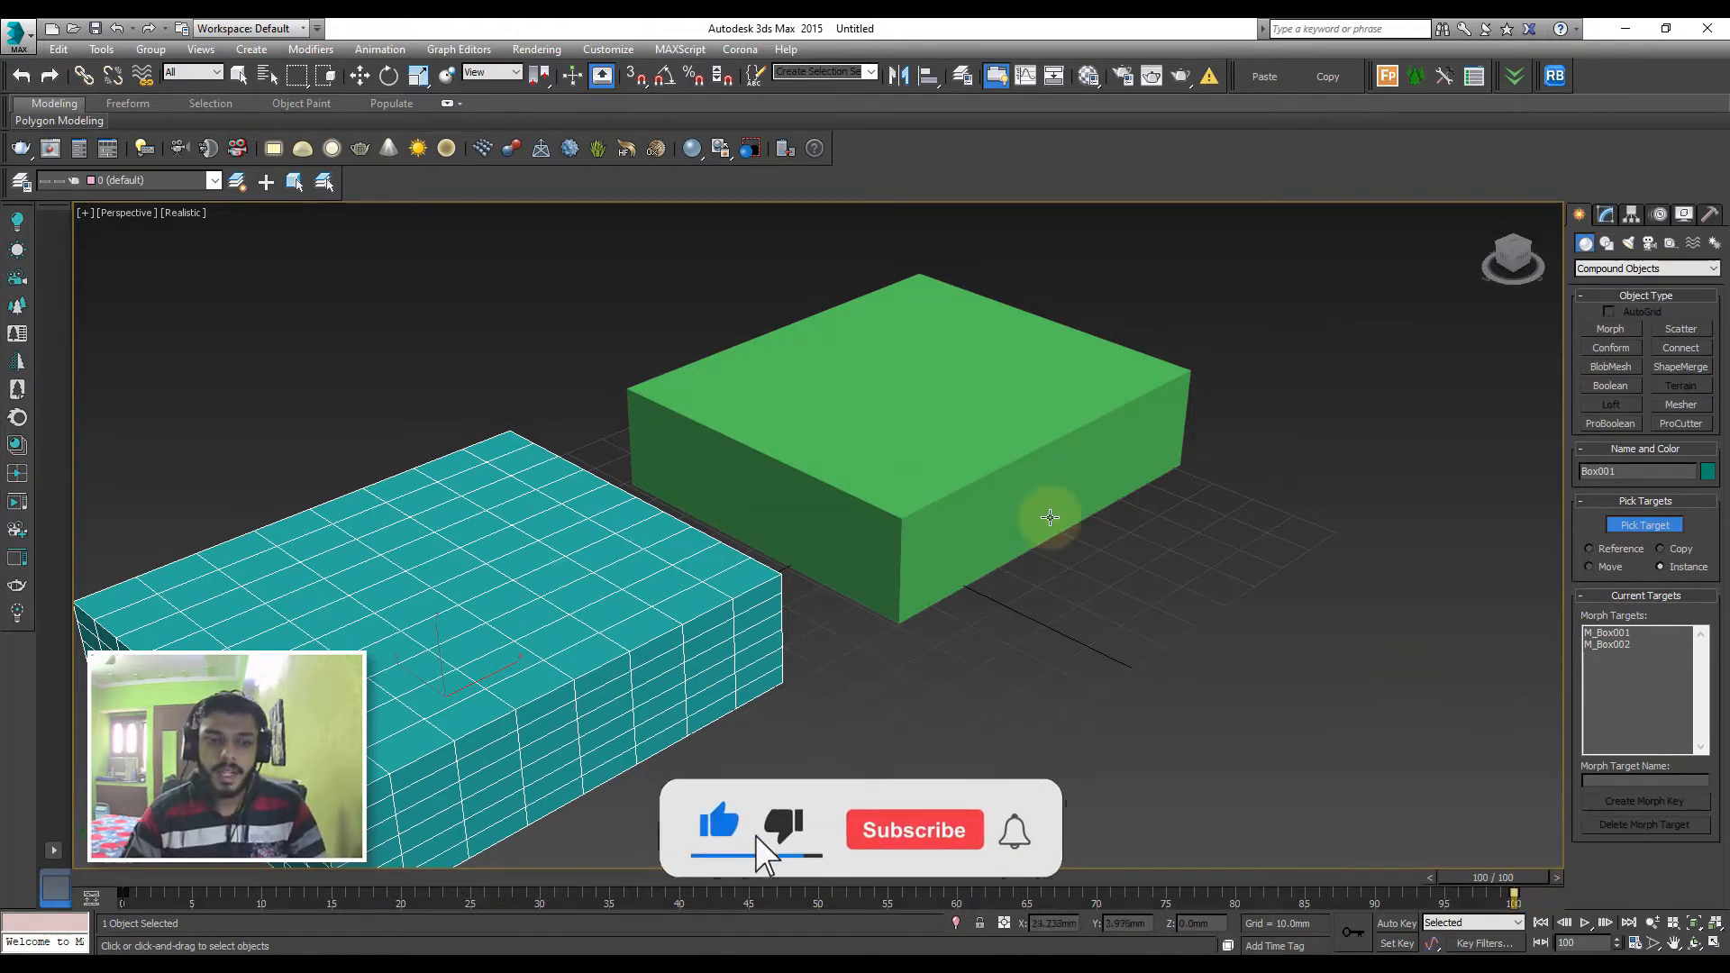
Compare the teal object's Morph settings with the parameters of the green target box
key("w")
left_click(1084, 599)
left_click(908, 501)
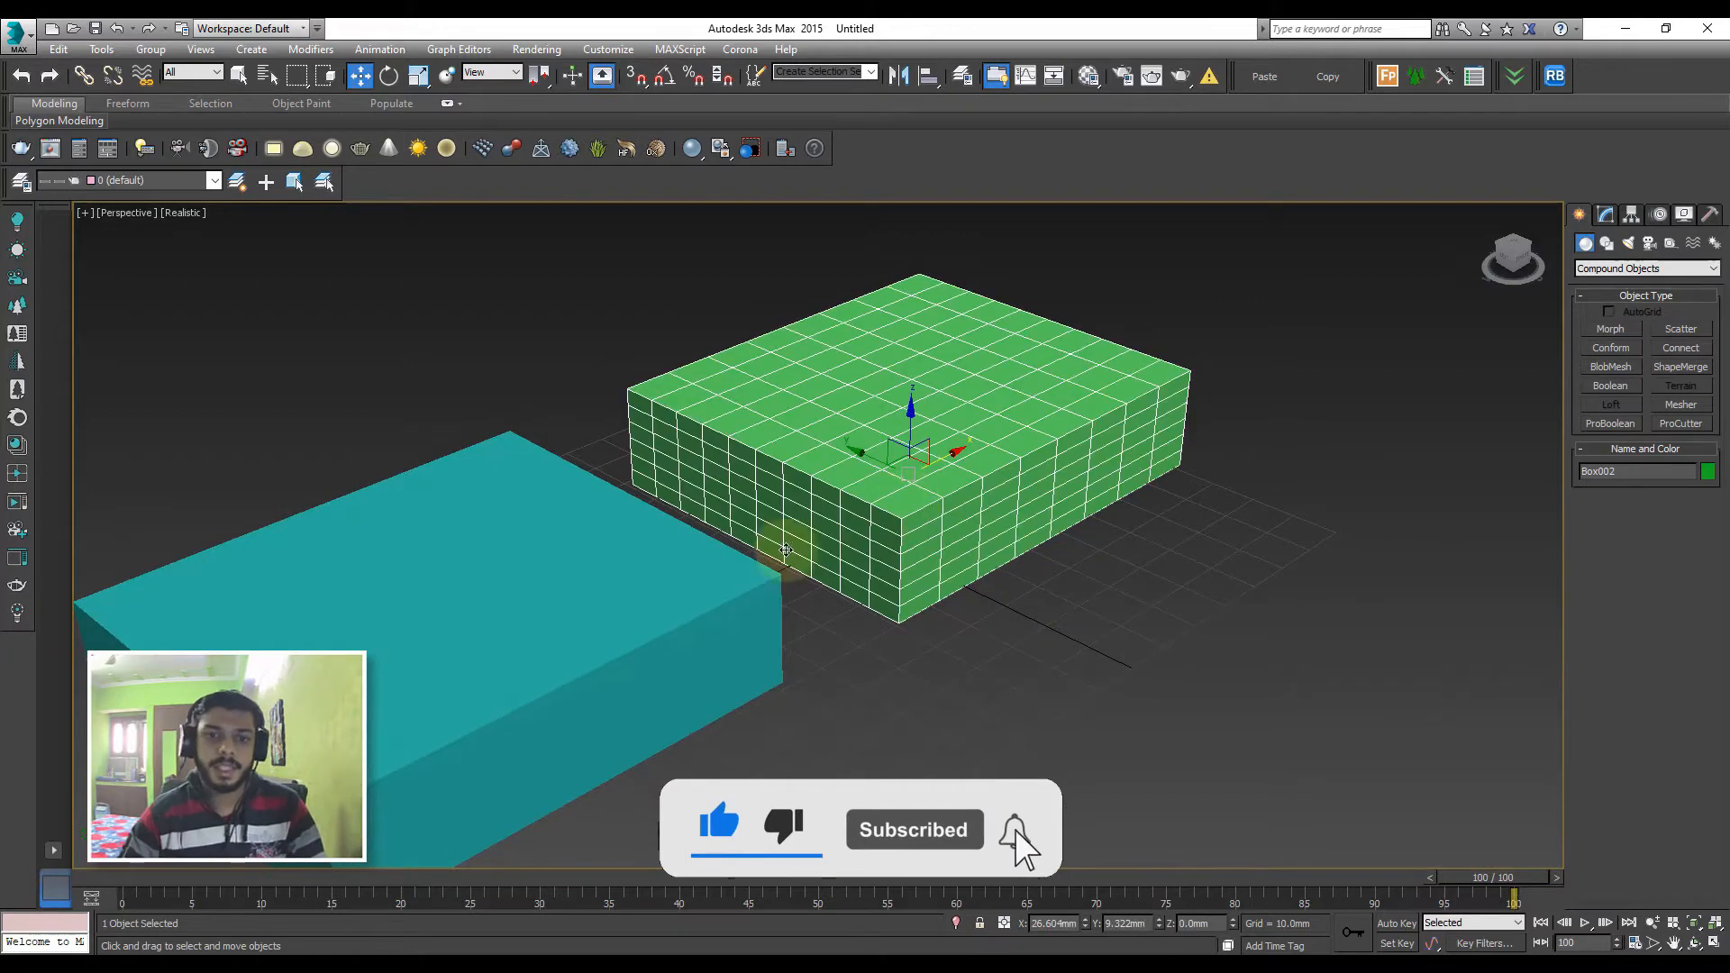
left_click(699, 580)
left_click(1604, 214)
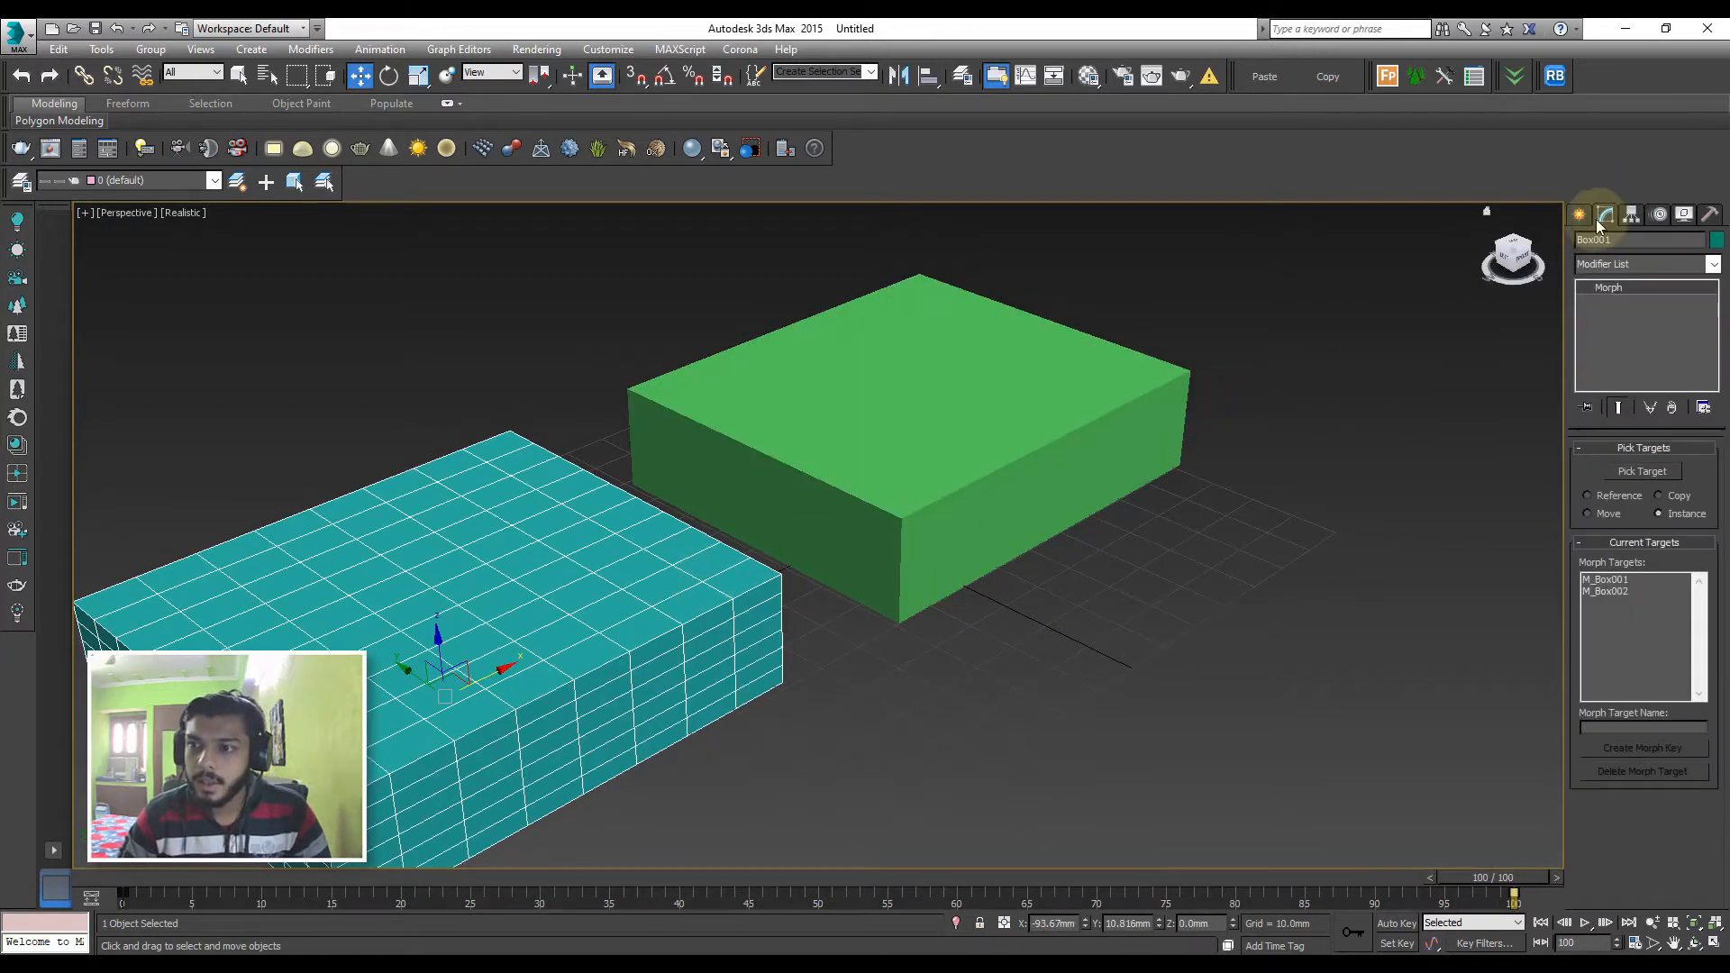
left_click(1034, 512)
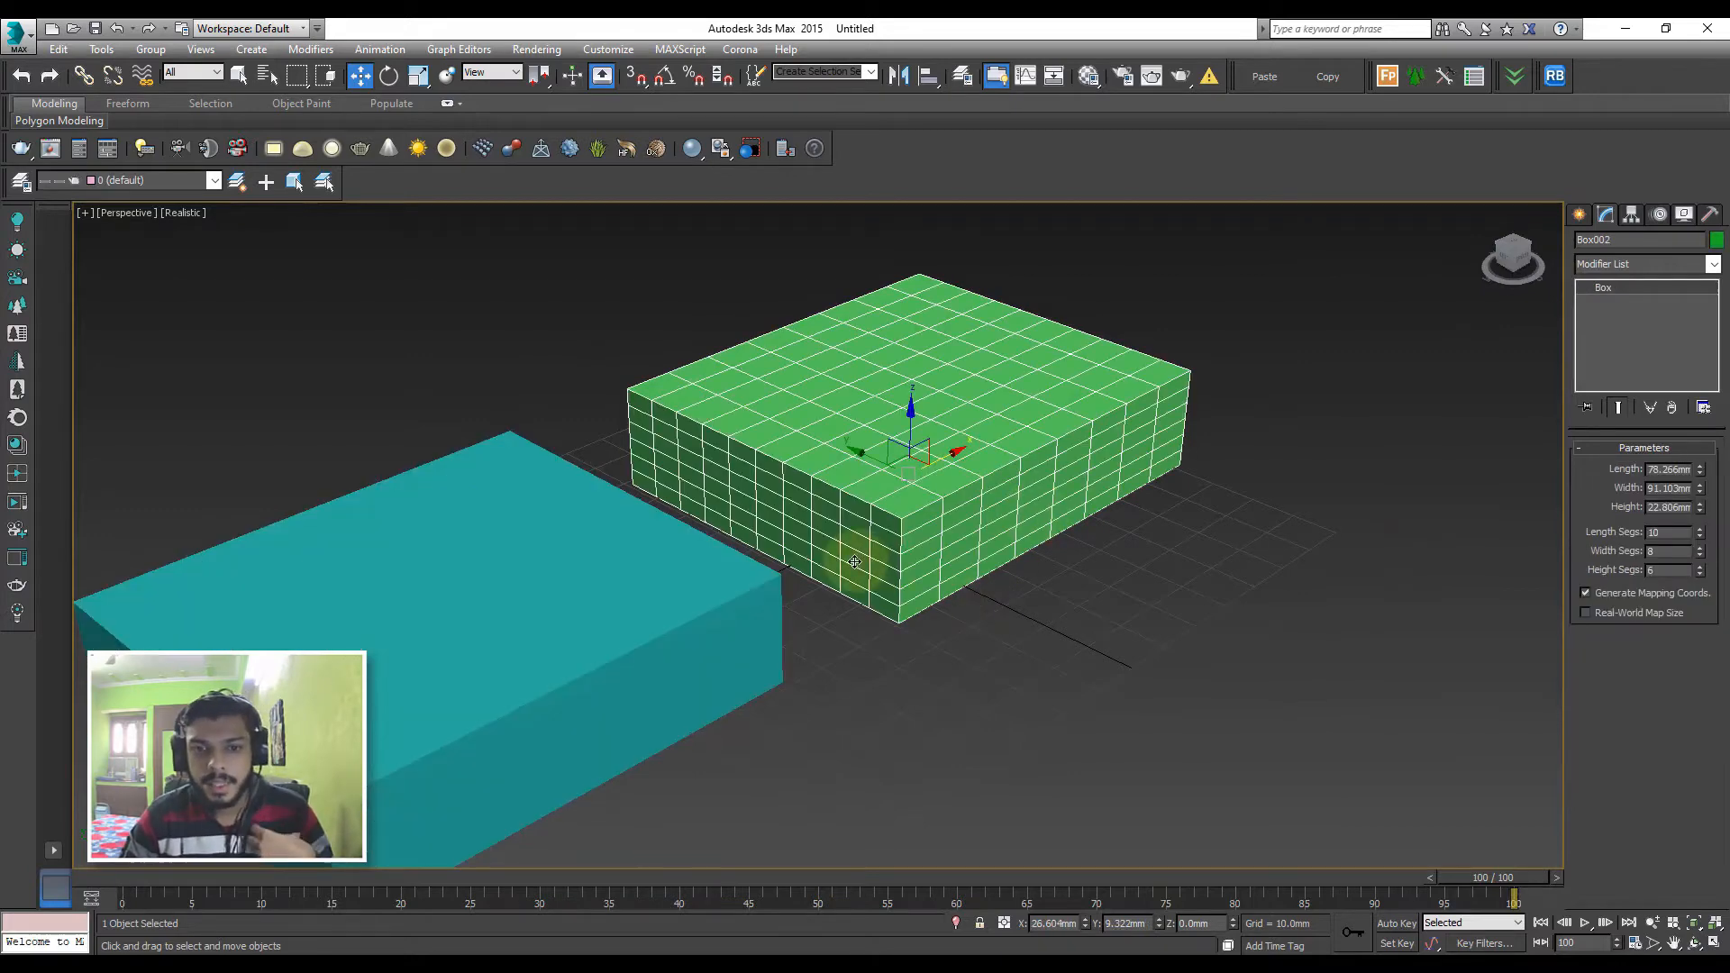
Try the green target box with 11 length segments and undo the change
left_click(1700, 532)
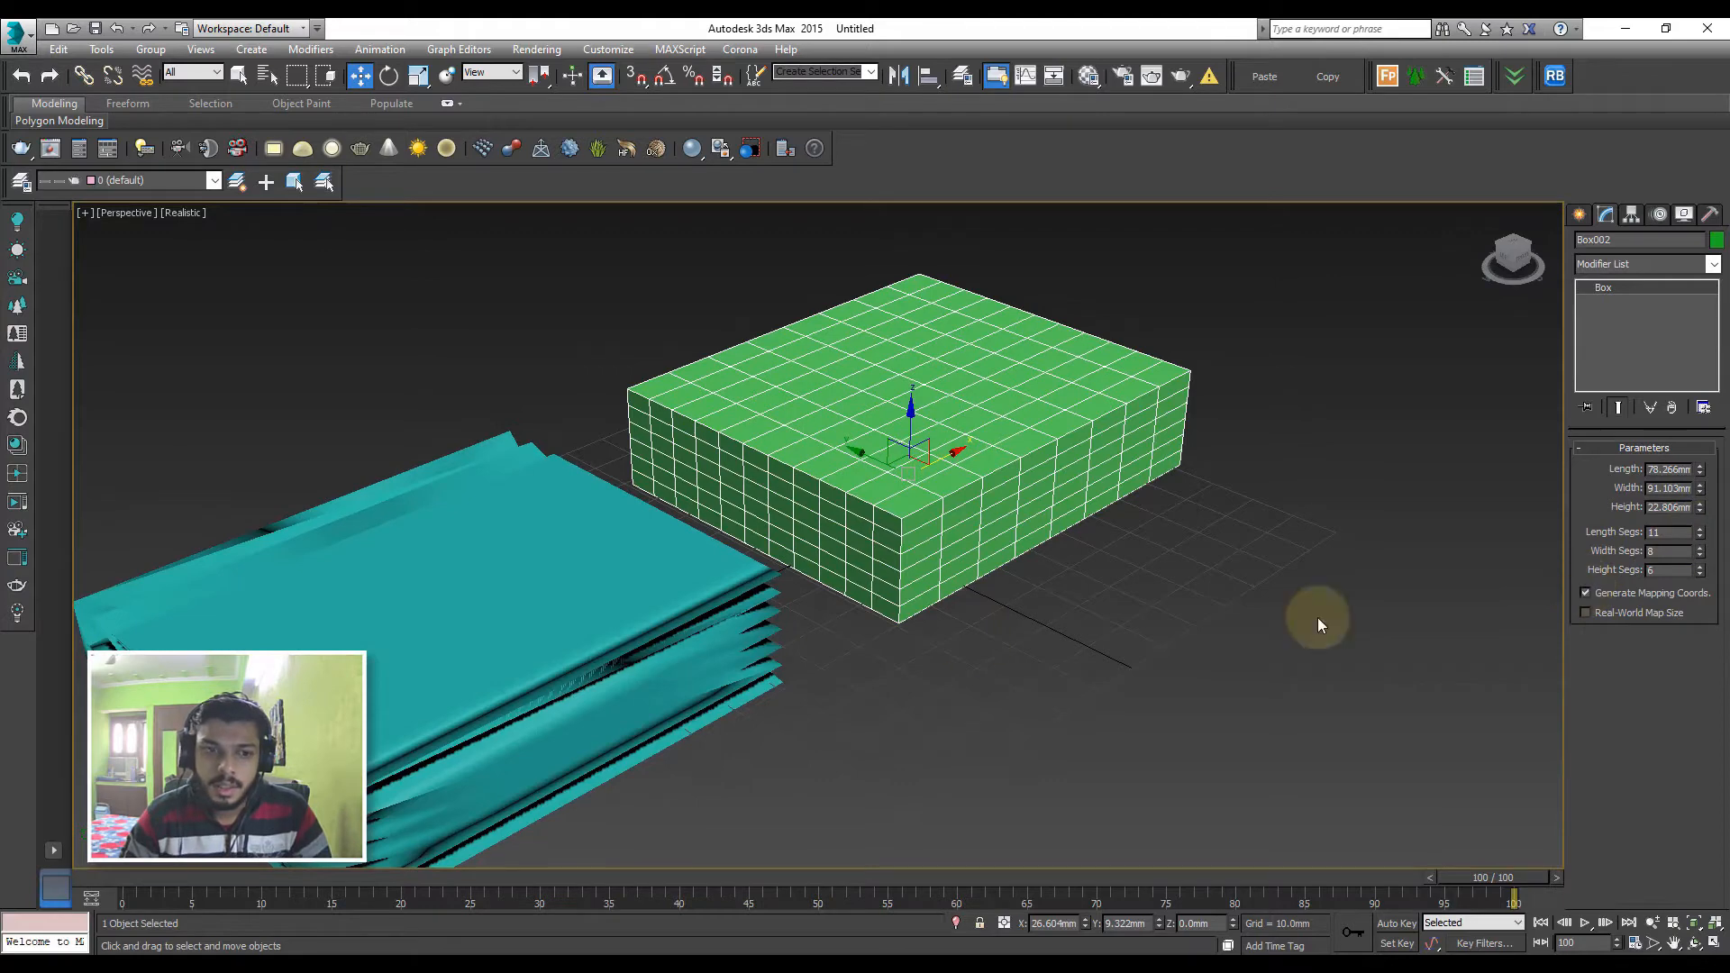
key("ctrl+z")
key("ctrl+z")
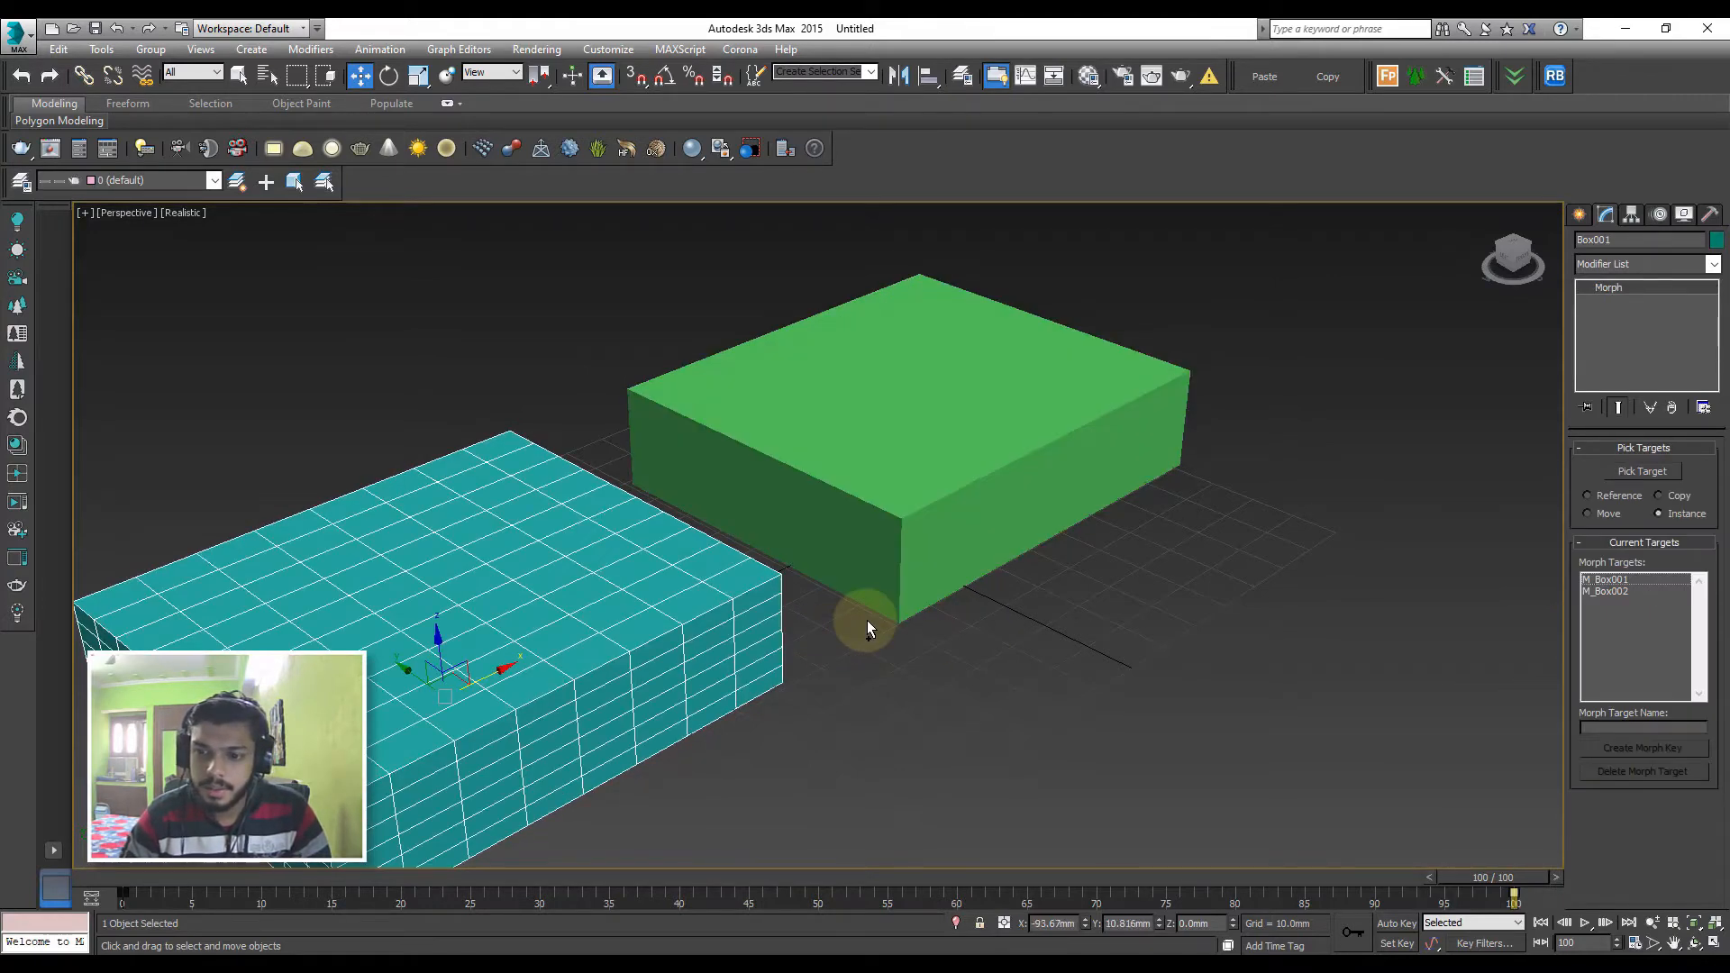
Undo the morph target pick and the Morph conversion of the teal box
left_click(17, 80)
left_click(17, 81)
left_click(17, 80)
left_click(18, 80)
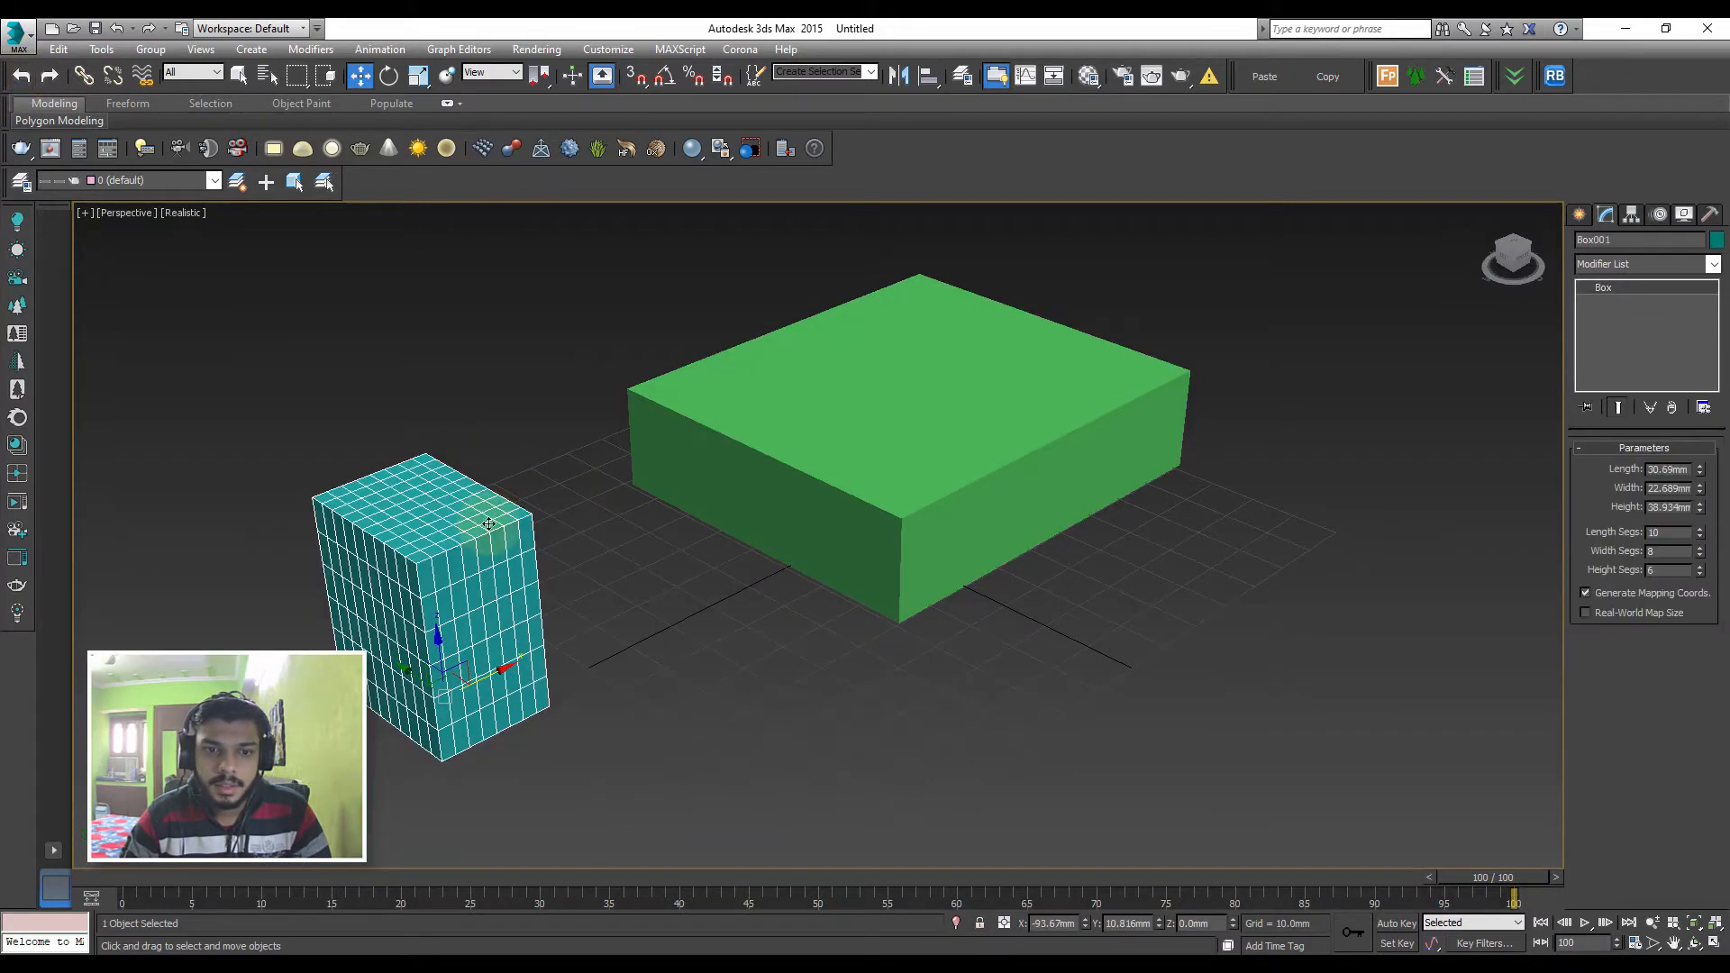
Compare the segment parameters of the teal box with those of the green box
left_click(620, 524)
left_click(502, 591)
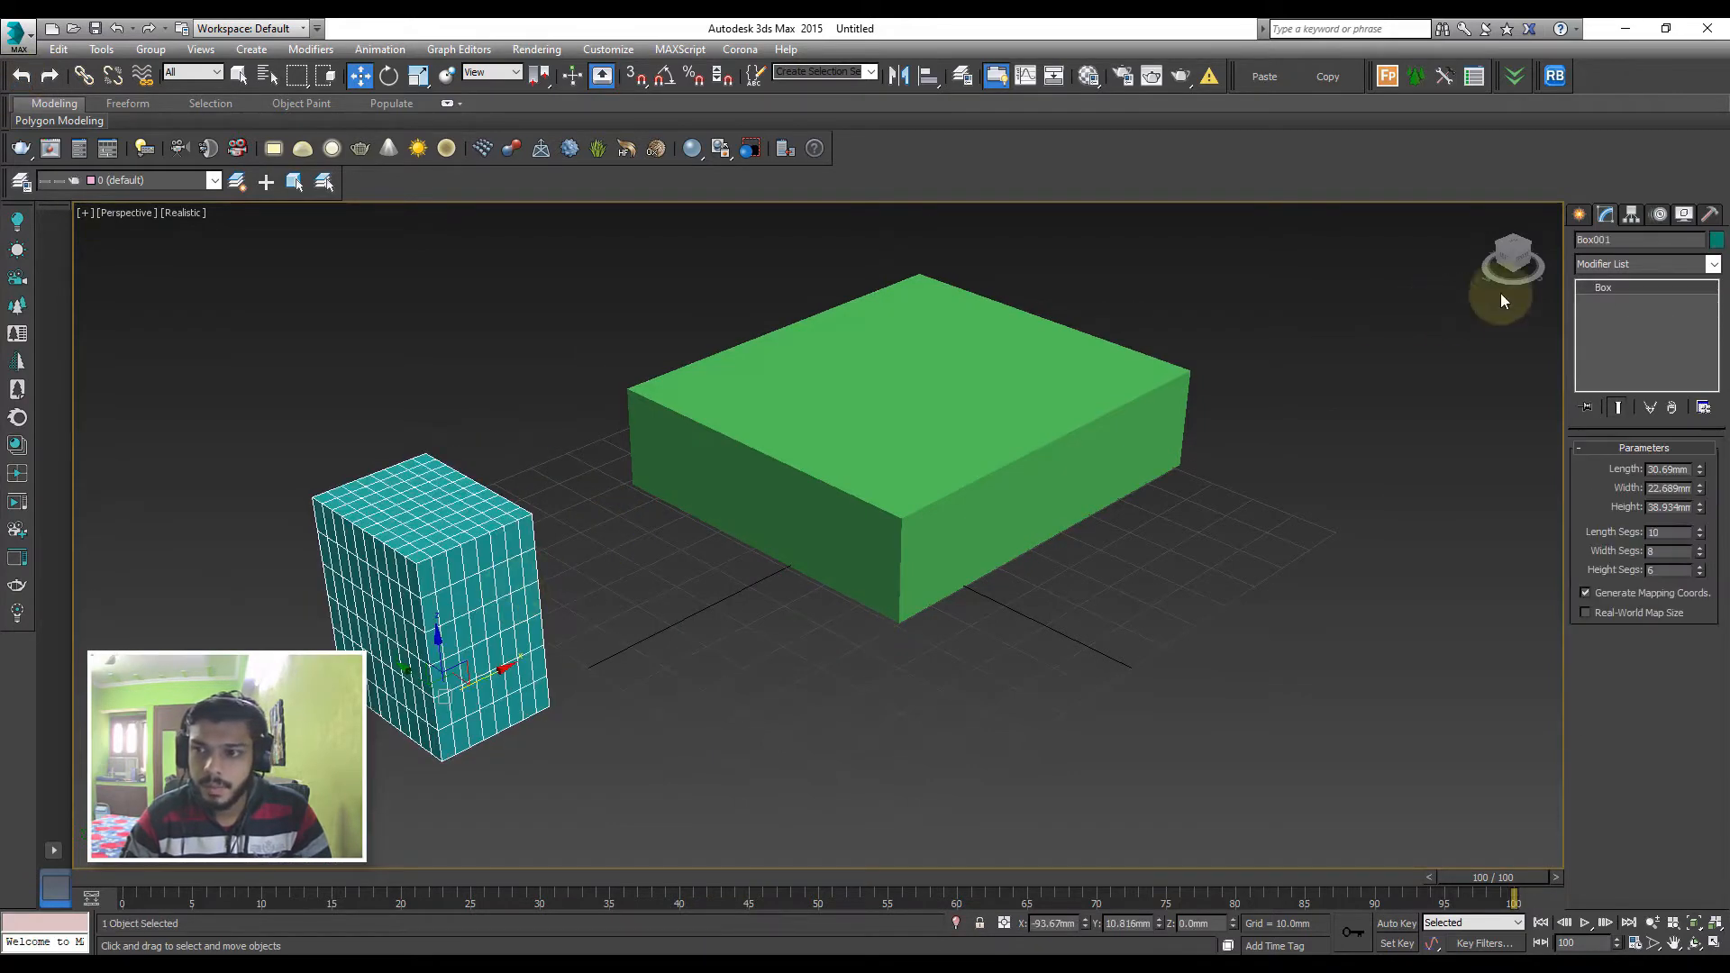
left_click(1622, 264)
left_click(1577, 222)
left_click(922, 368)
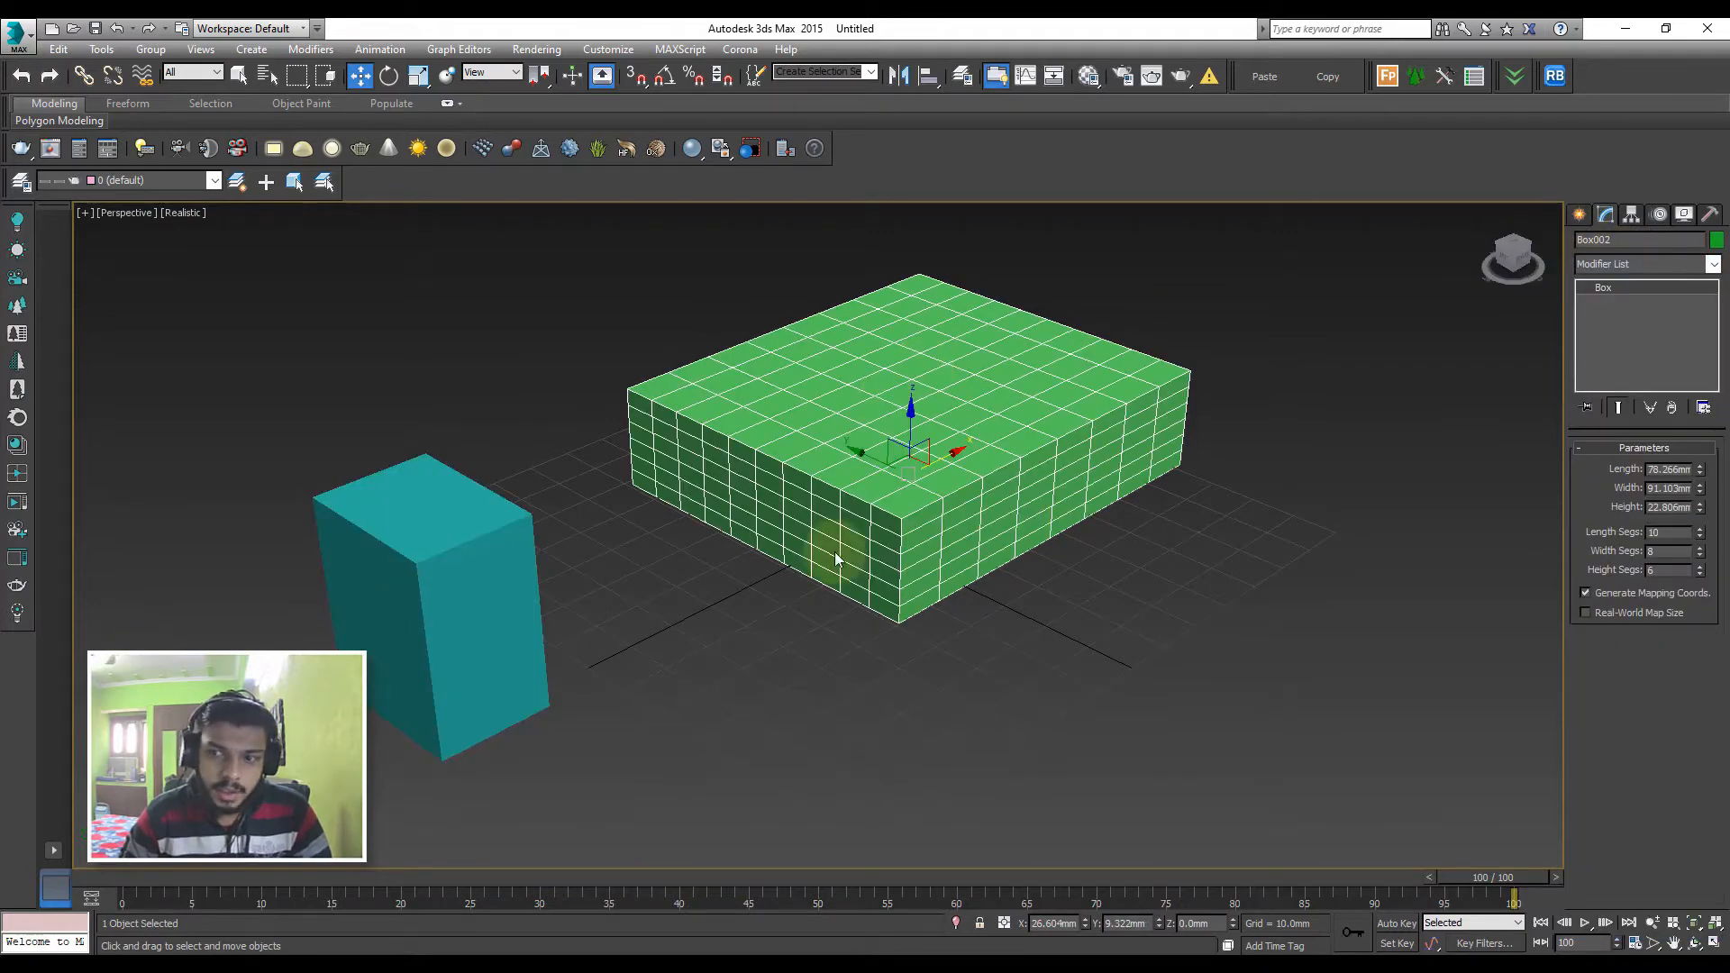
left_click(417, 661)
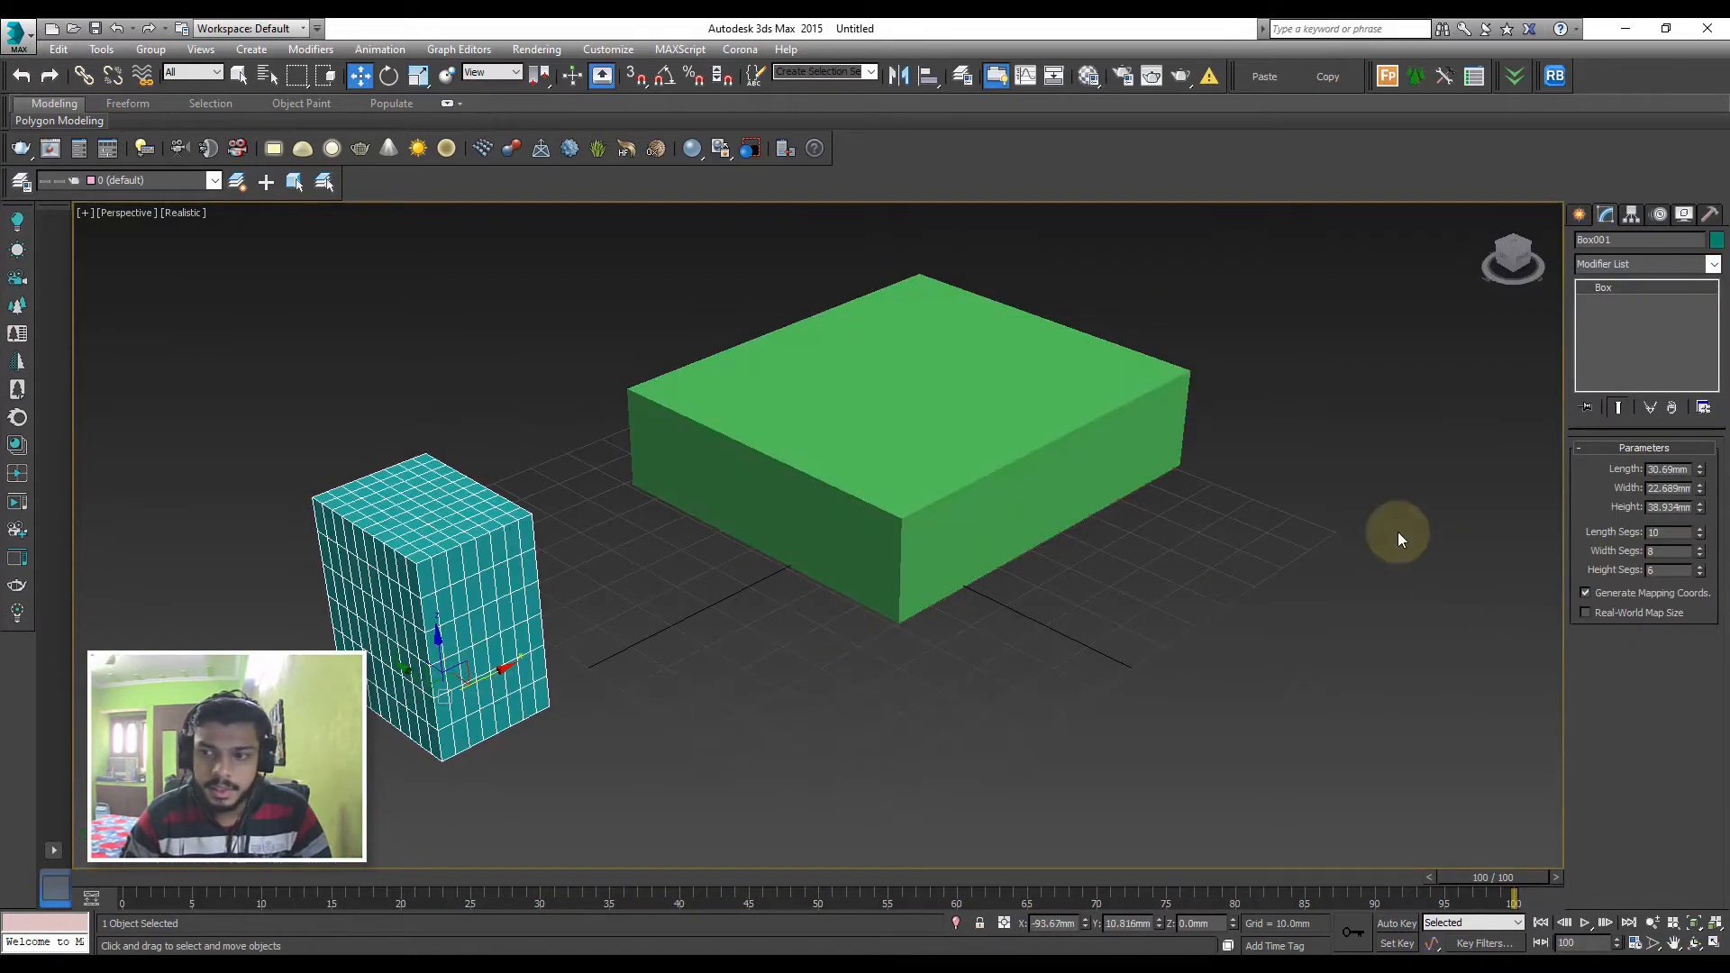
Set the green box's length segments to 11
left_click(868, 441)
left_click(1699, 528)
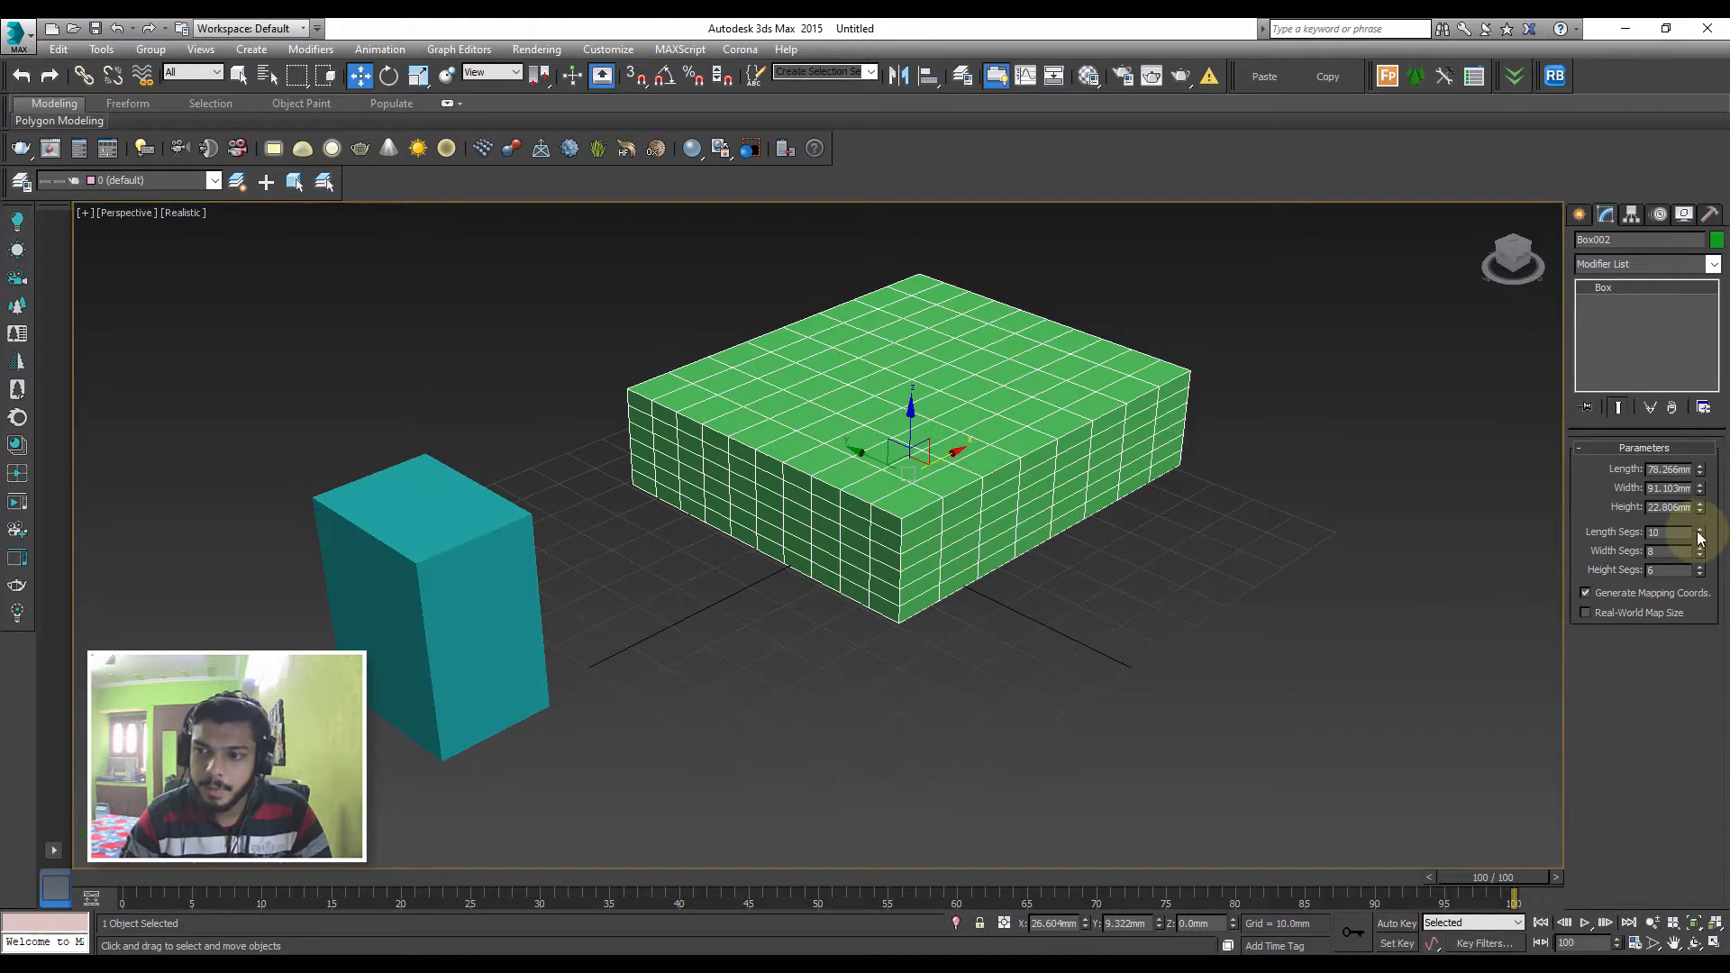
left_click(1243, 588)
Turn the teal box into a Morph compound object and activate target picking
left_click(454, 570)
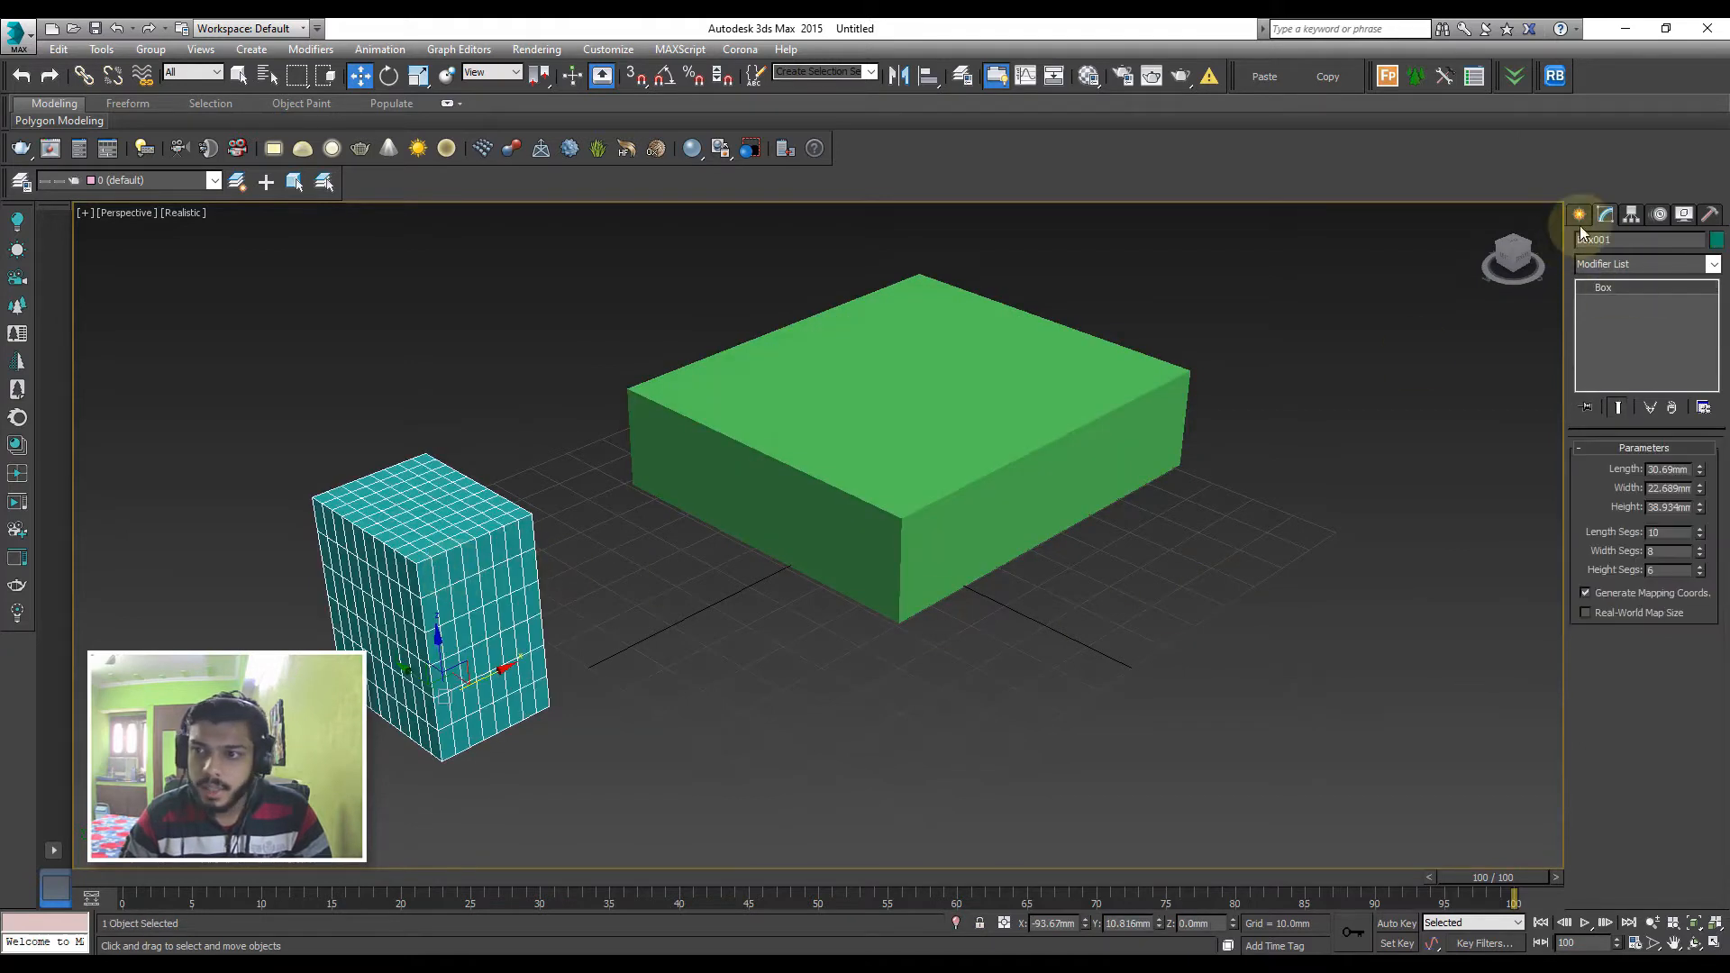
left_click(1579, 219)
left_click(1610, 328)
left_click(1645, 525)
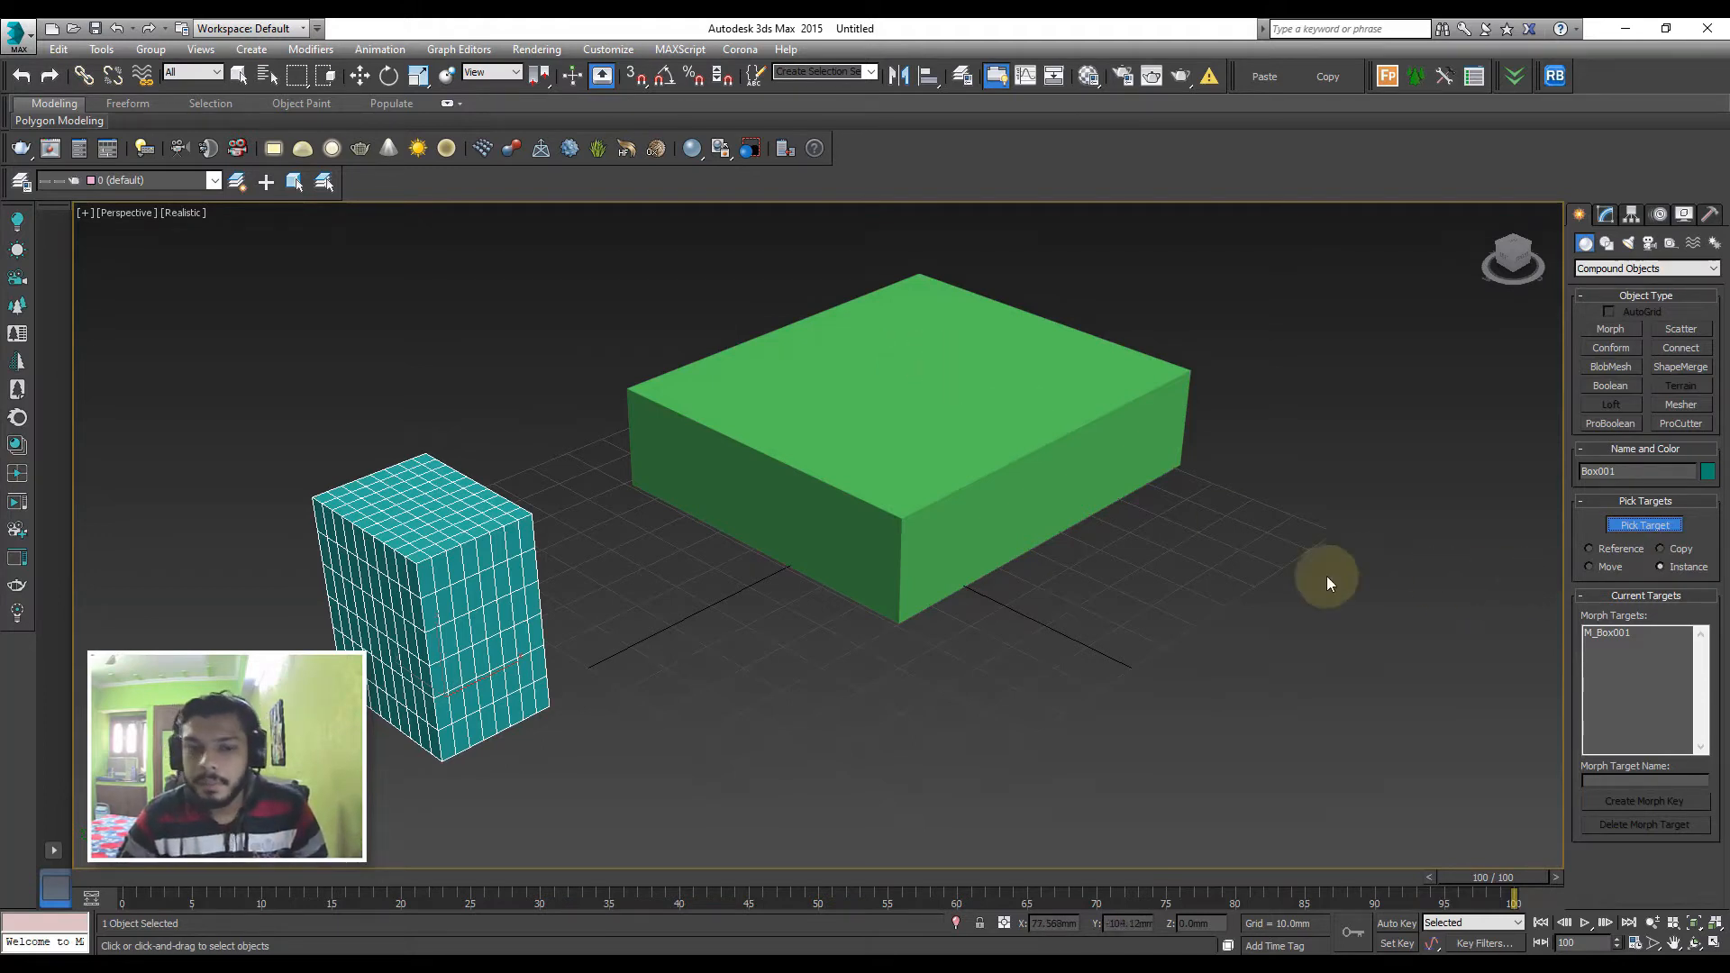
Set the green box's length segments to 10
left_click(1605, 213)
left_click(1042, 468)
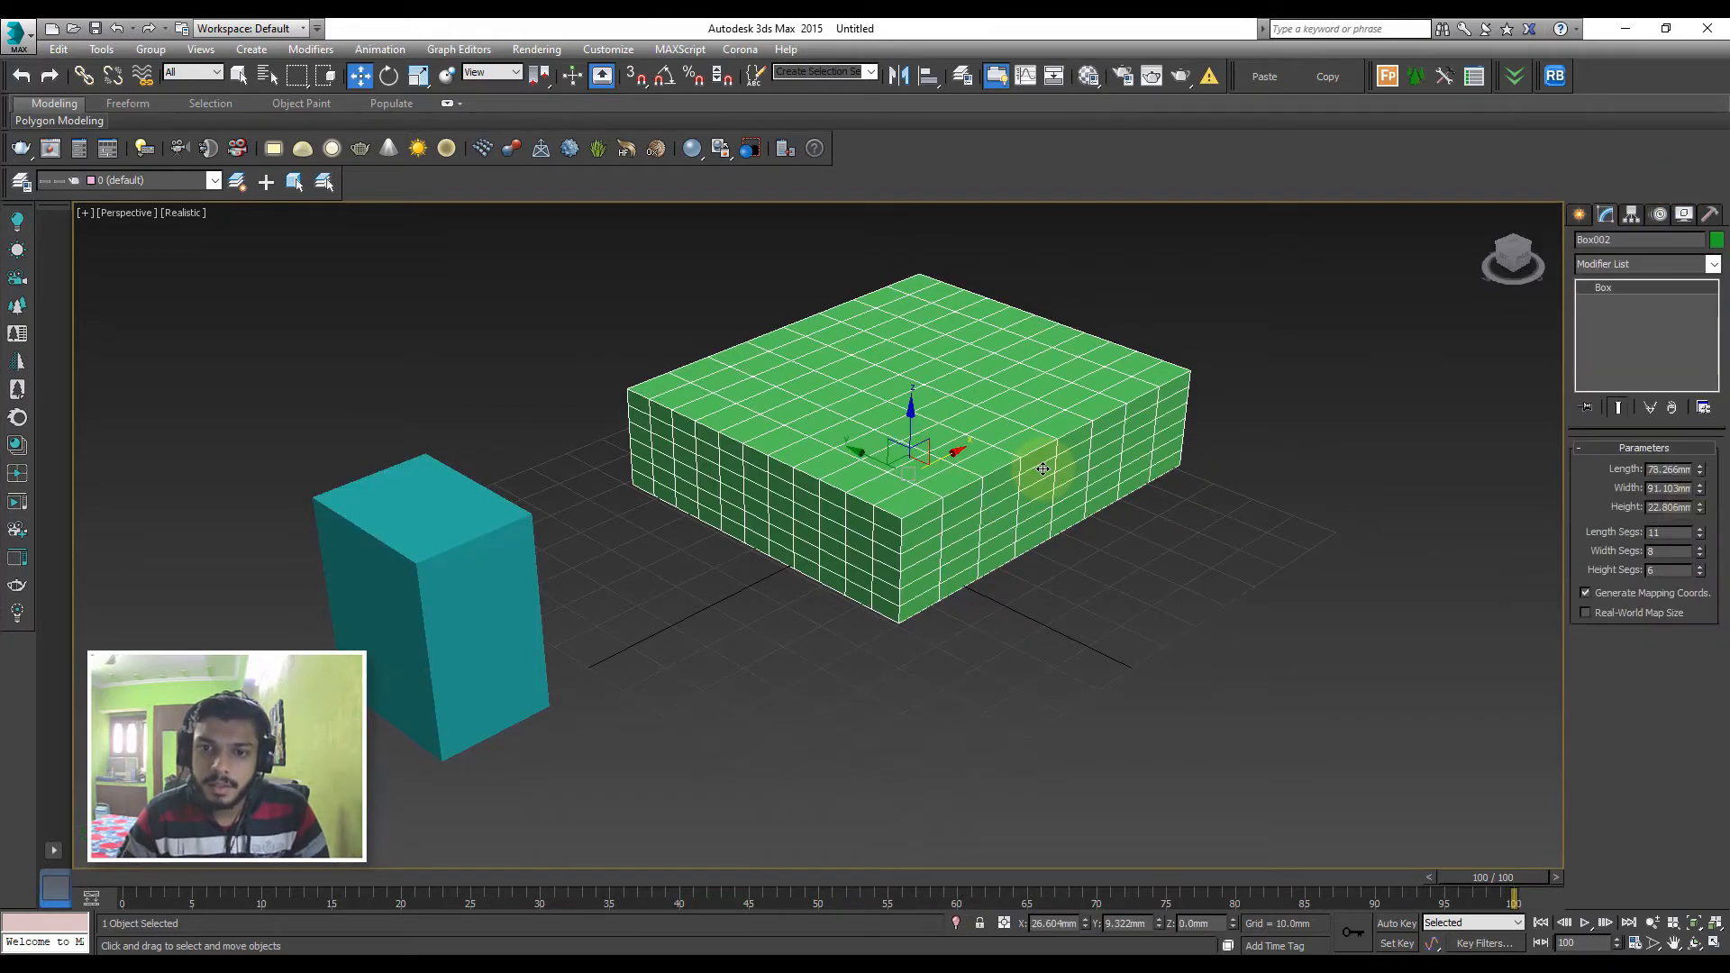
left_click(1701, 543)
left_click(1402, 499)
left_click(809, 495)
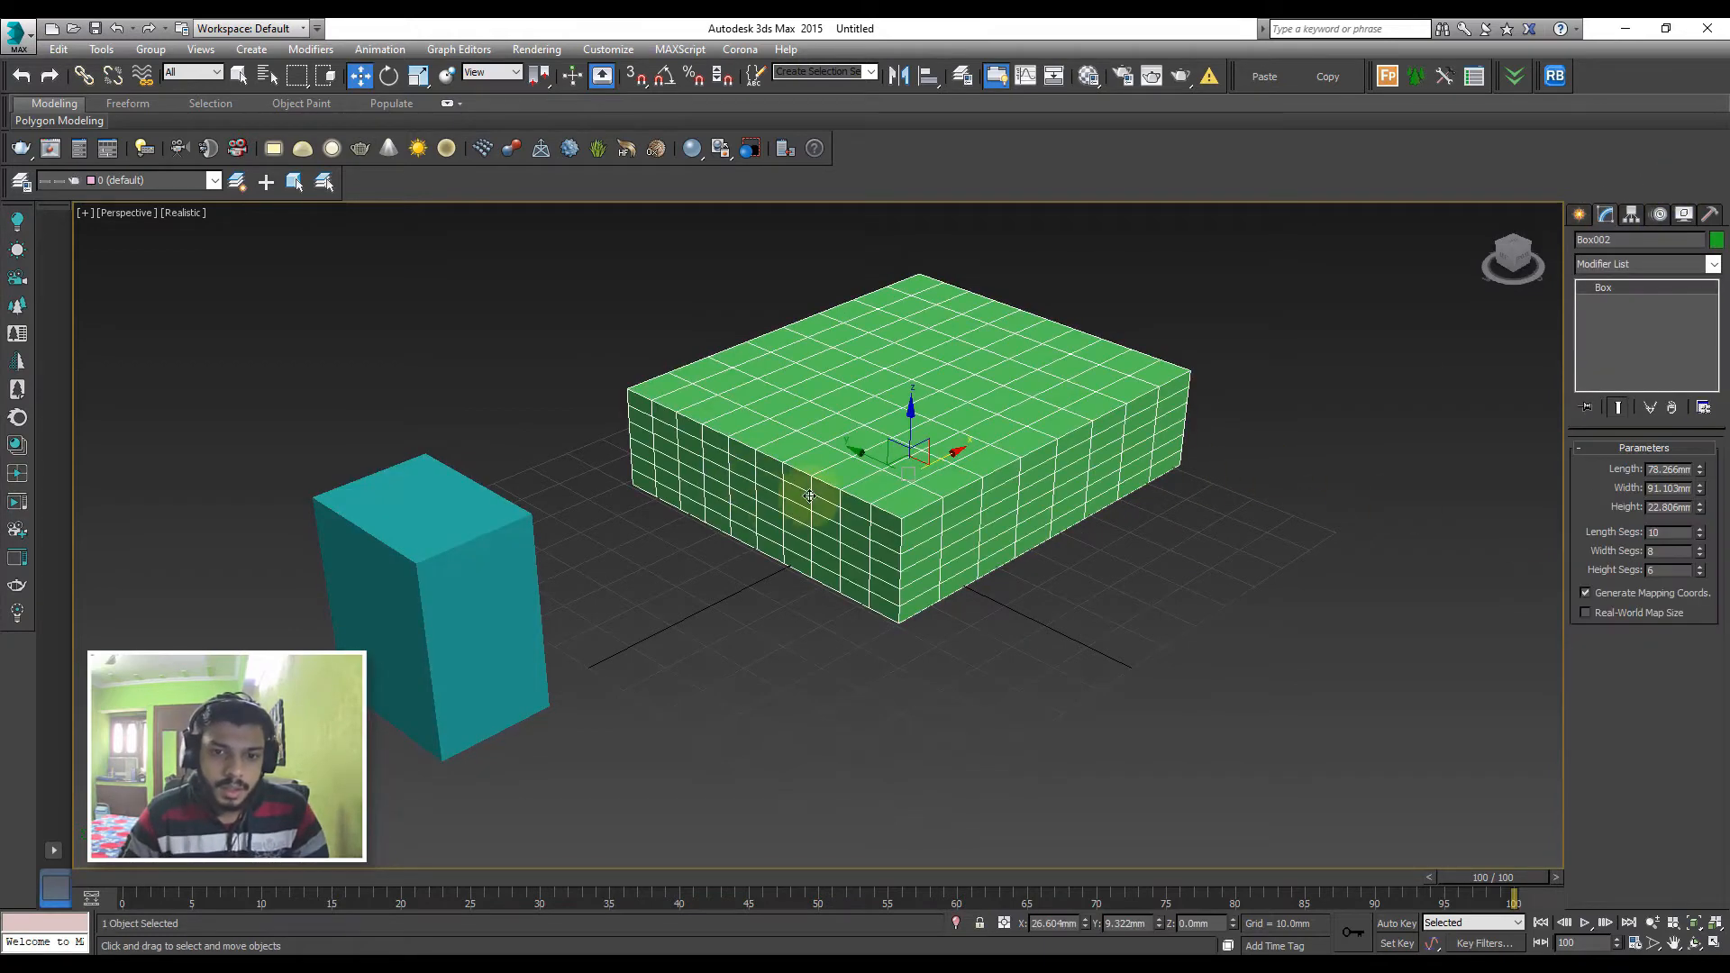
left_click(543, 584)
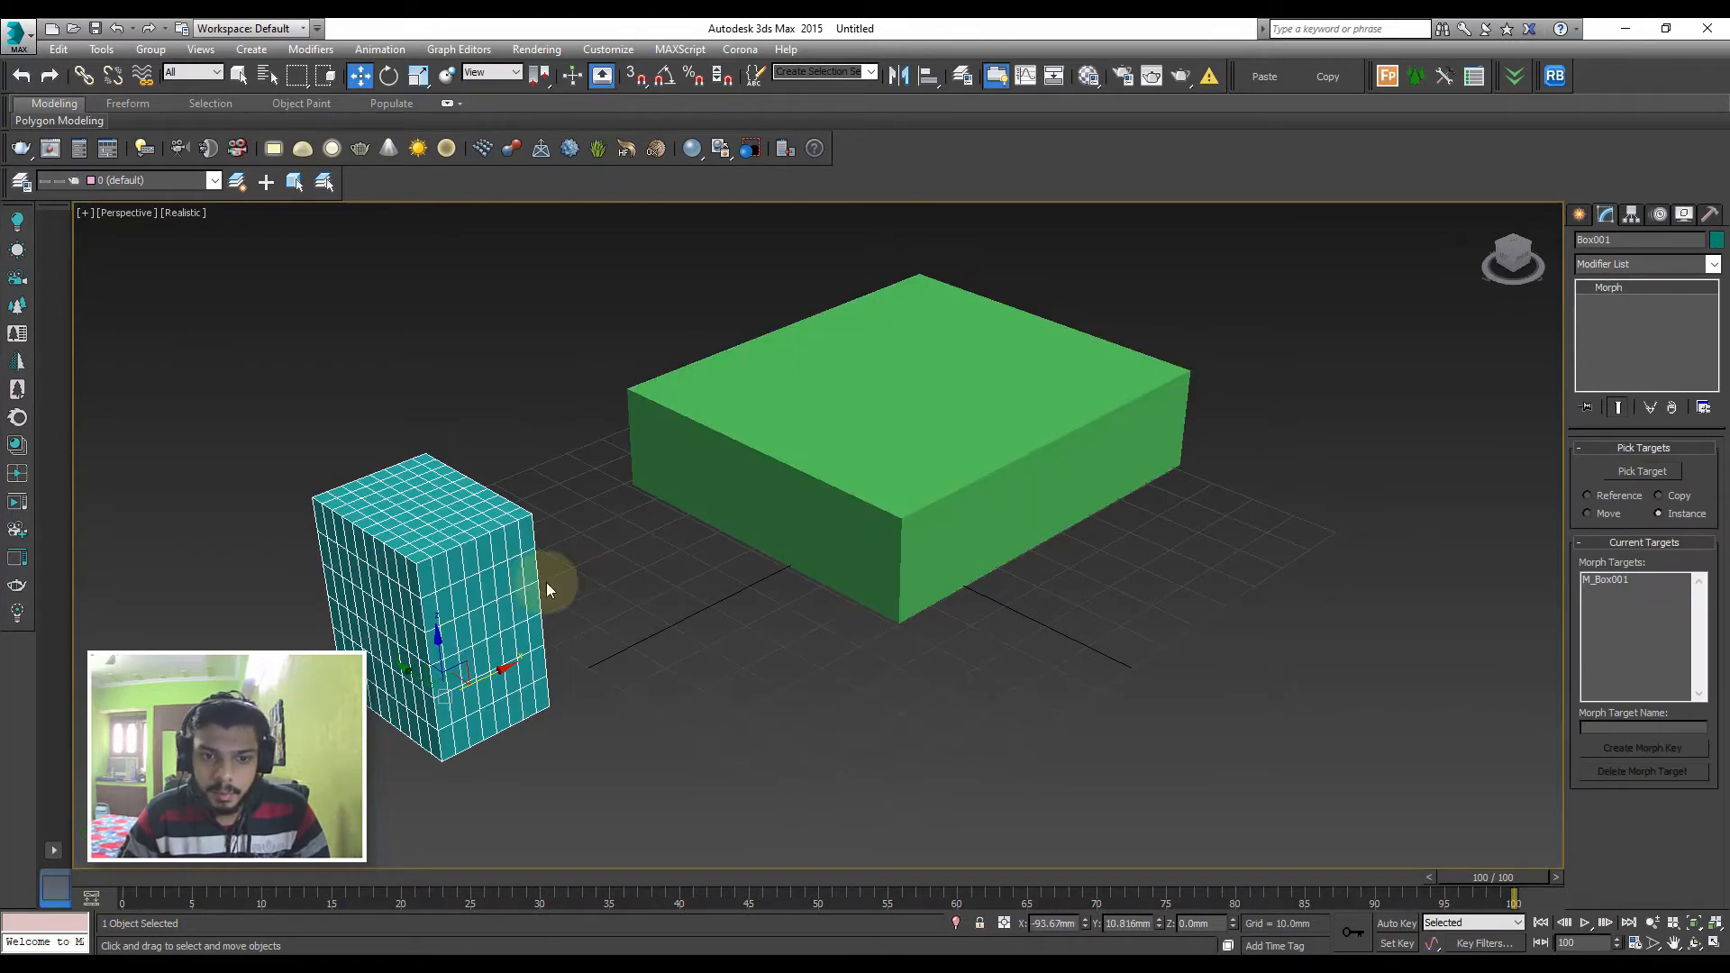
left_click(1640, 472)
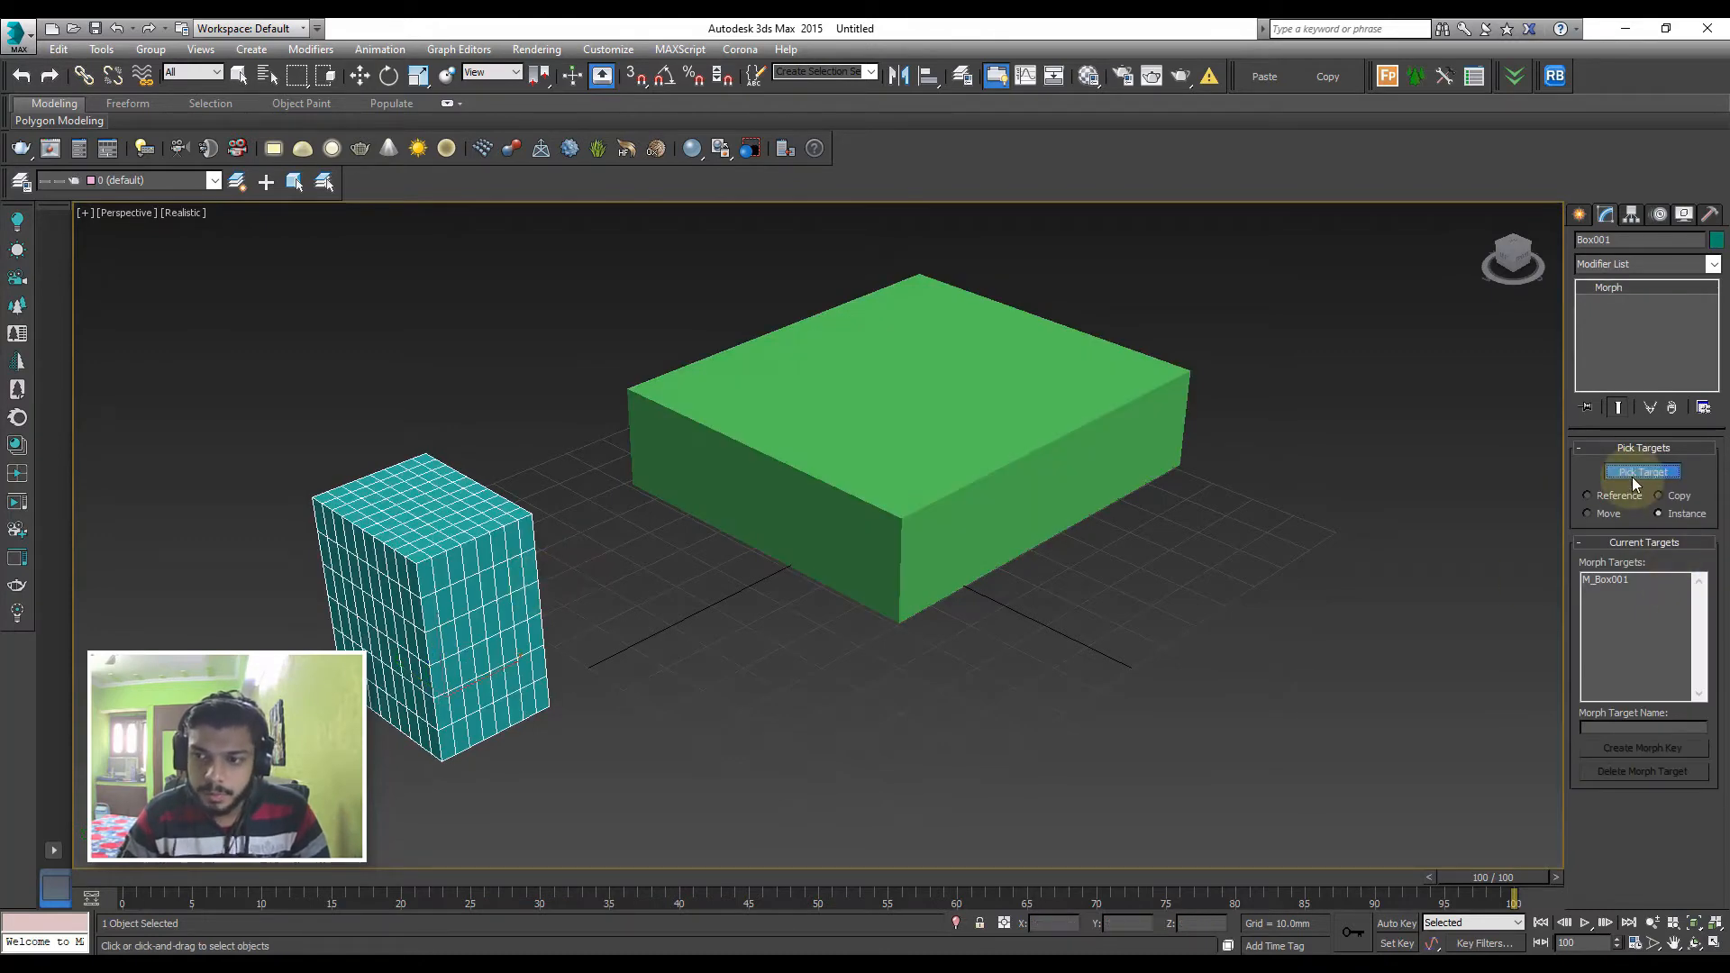
right_click(1016, 448)
Delete both the teal and the green box from the scene
left_click(1288, 295)
left_click_drag(1166, 321, 394, 692)
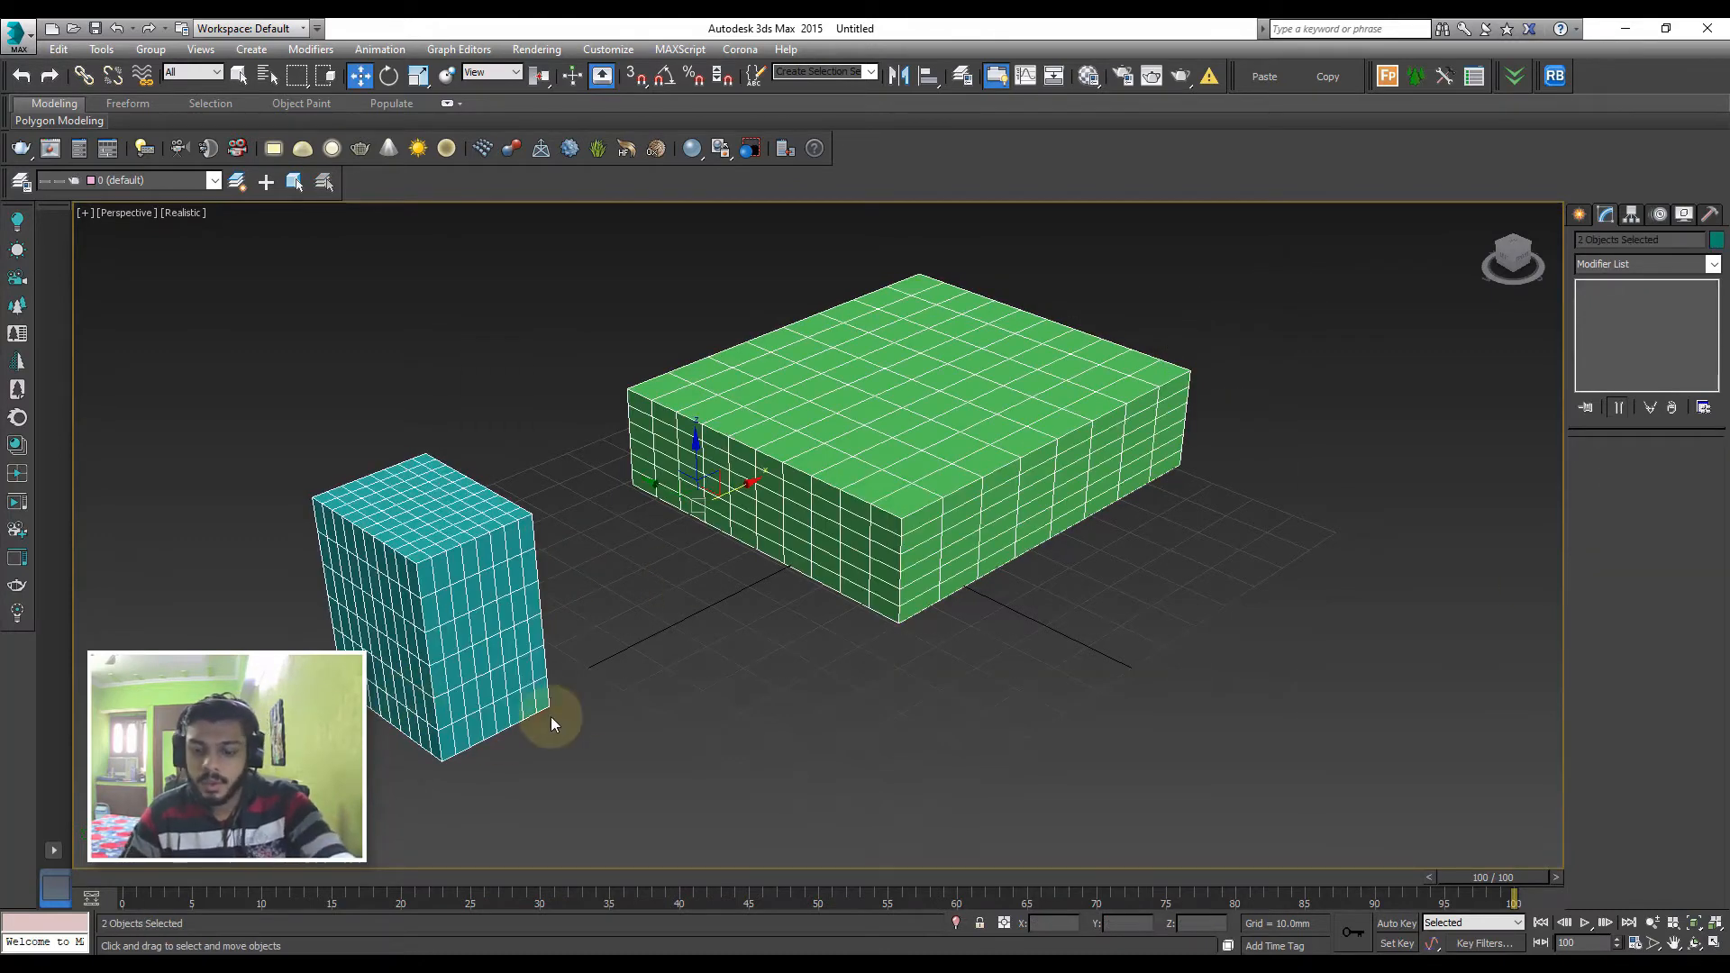
key("Delete")
Create a Standard Primitives box in the Top view, about 39 mm long, 36 mm wide and 42 mm high
left_click(1579, 214)
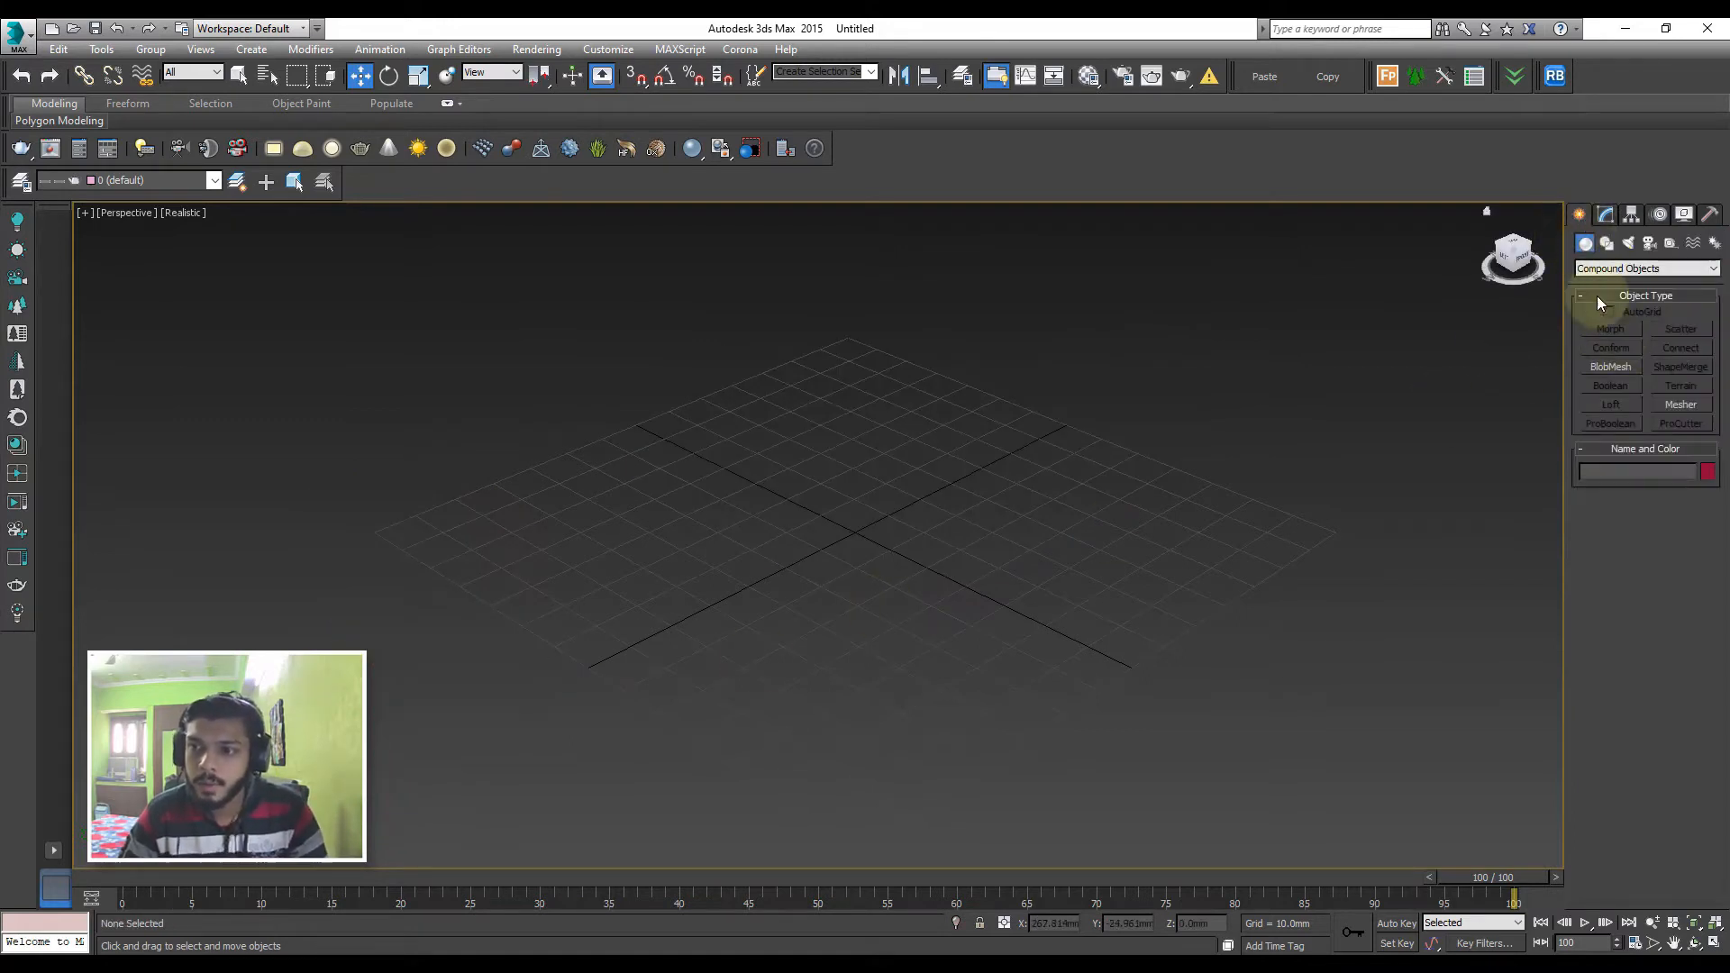
left_click(1597, 268)
left_click(1617, 281)
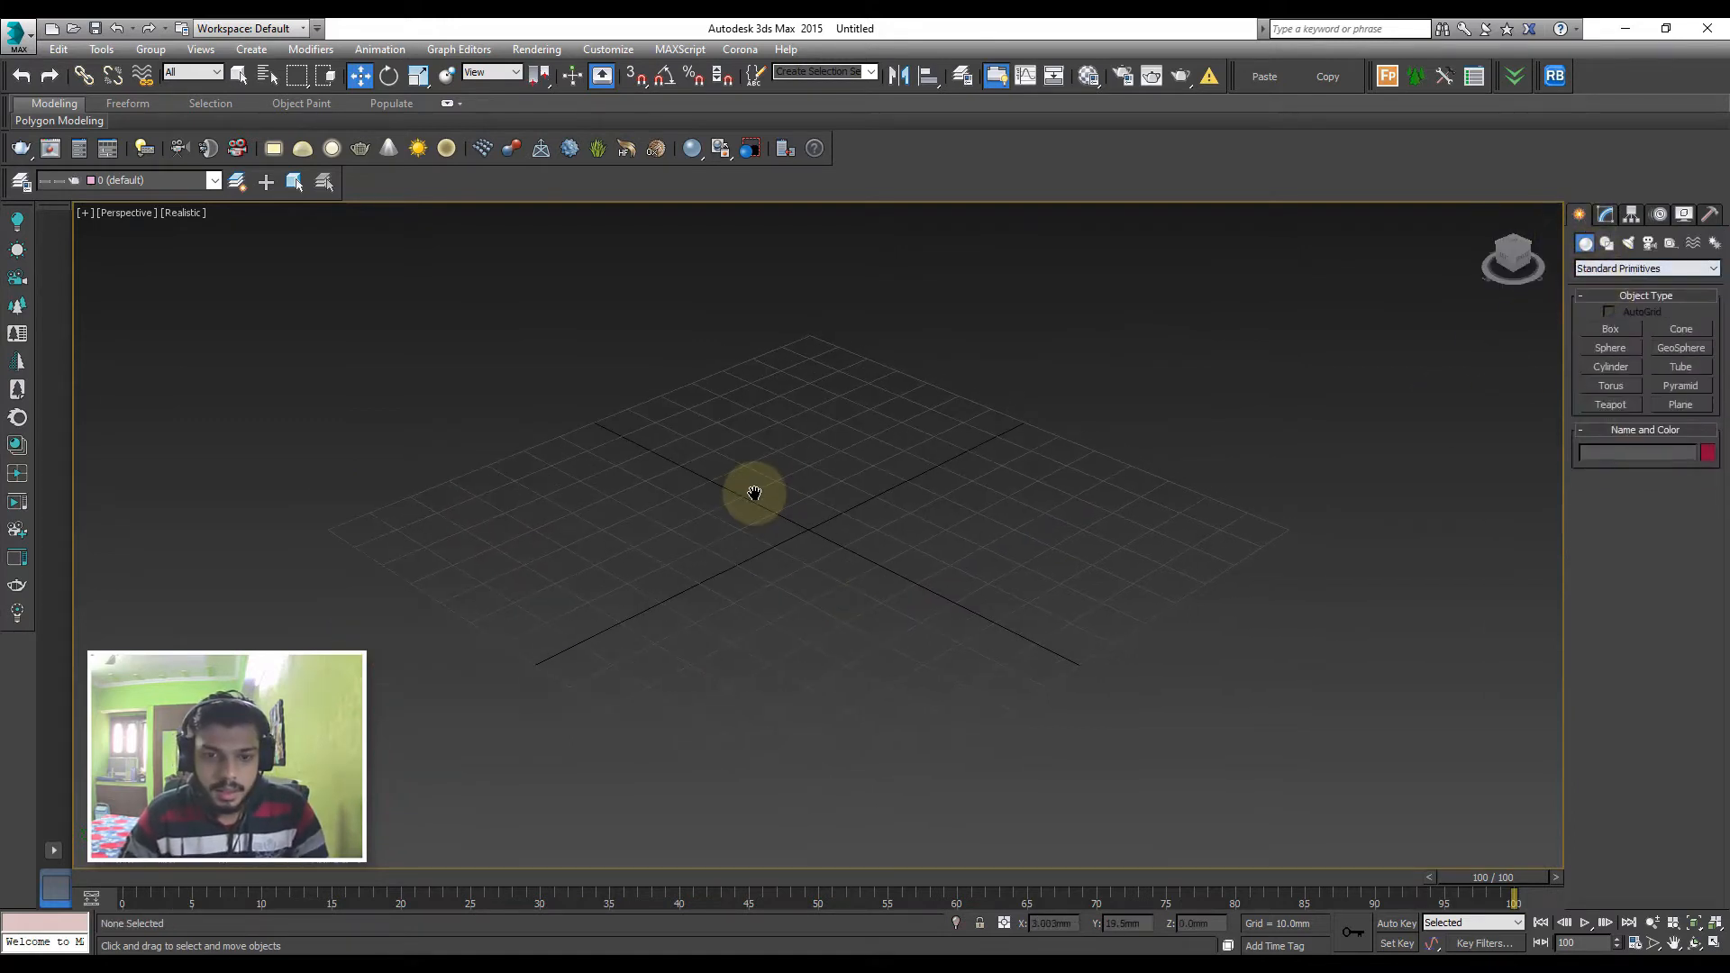
key("t")
left_click(1633, 328)
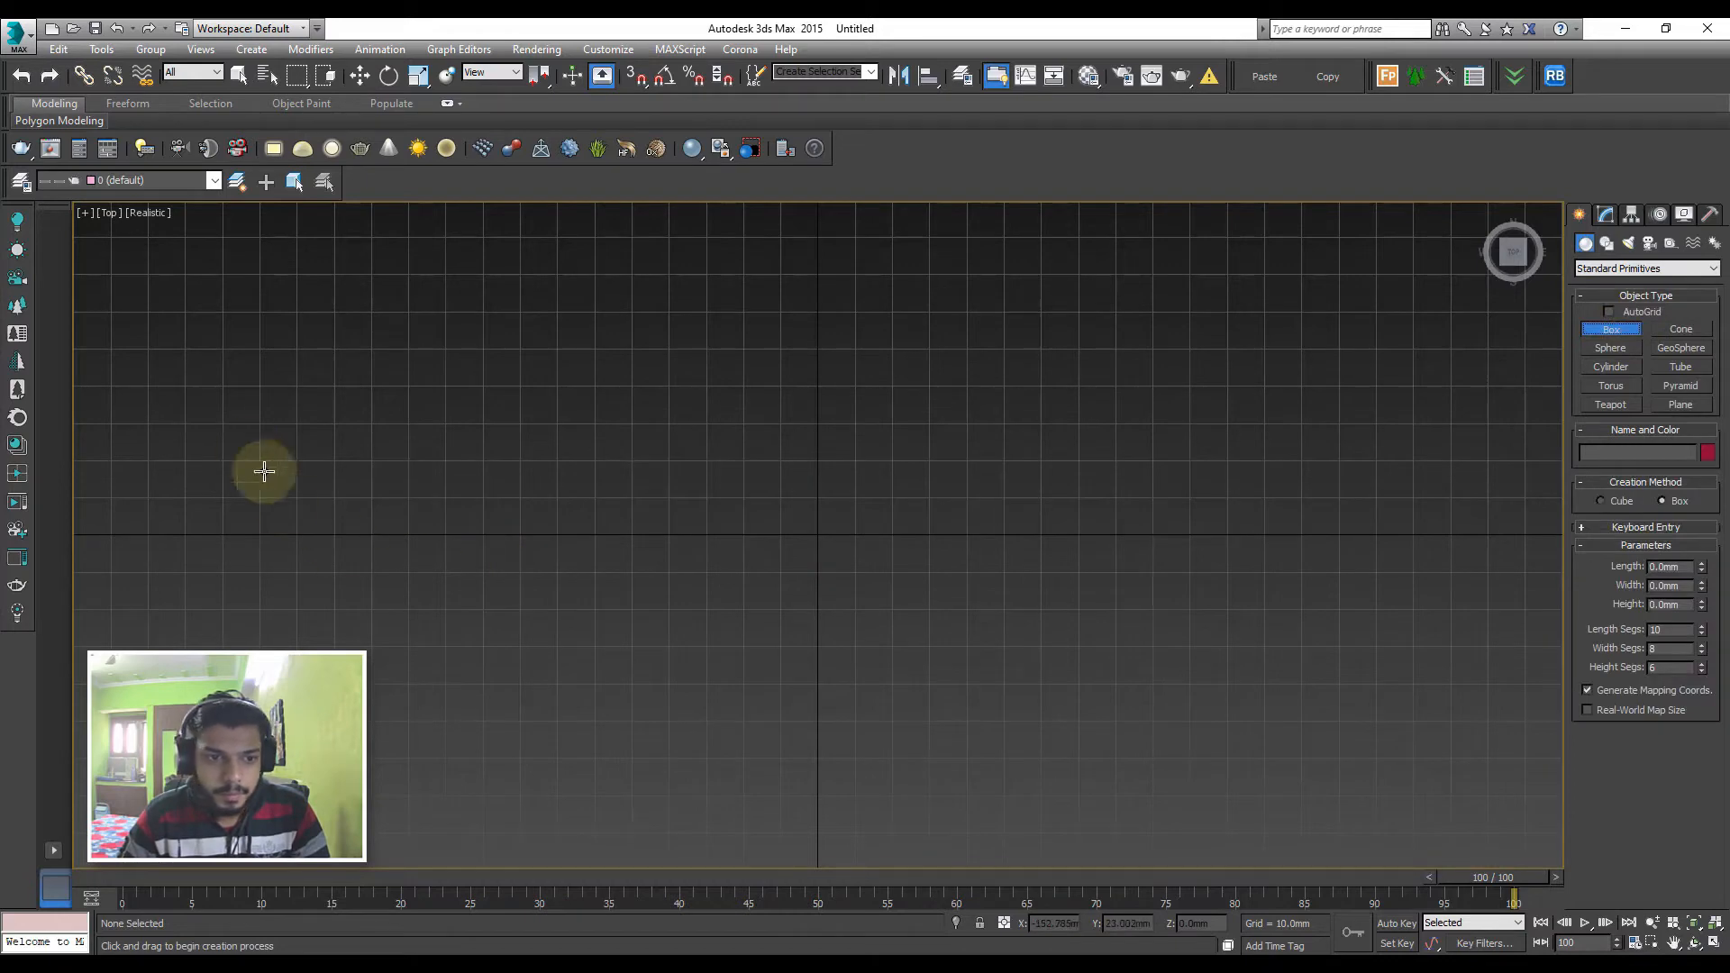
left_click_drag(250, 449, 384, 596)
left_click(290, 438)
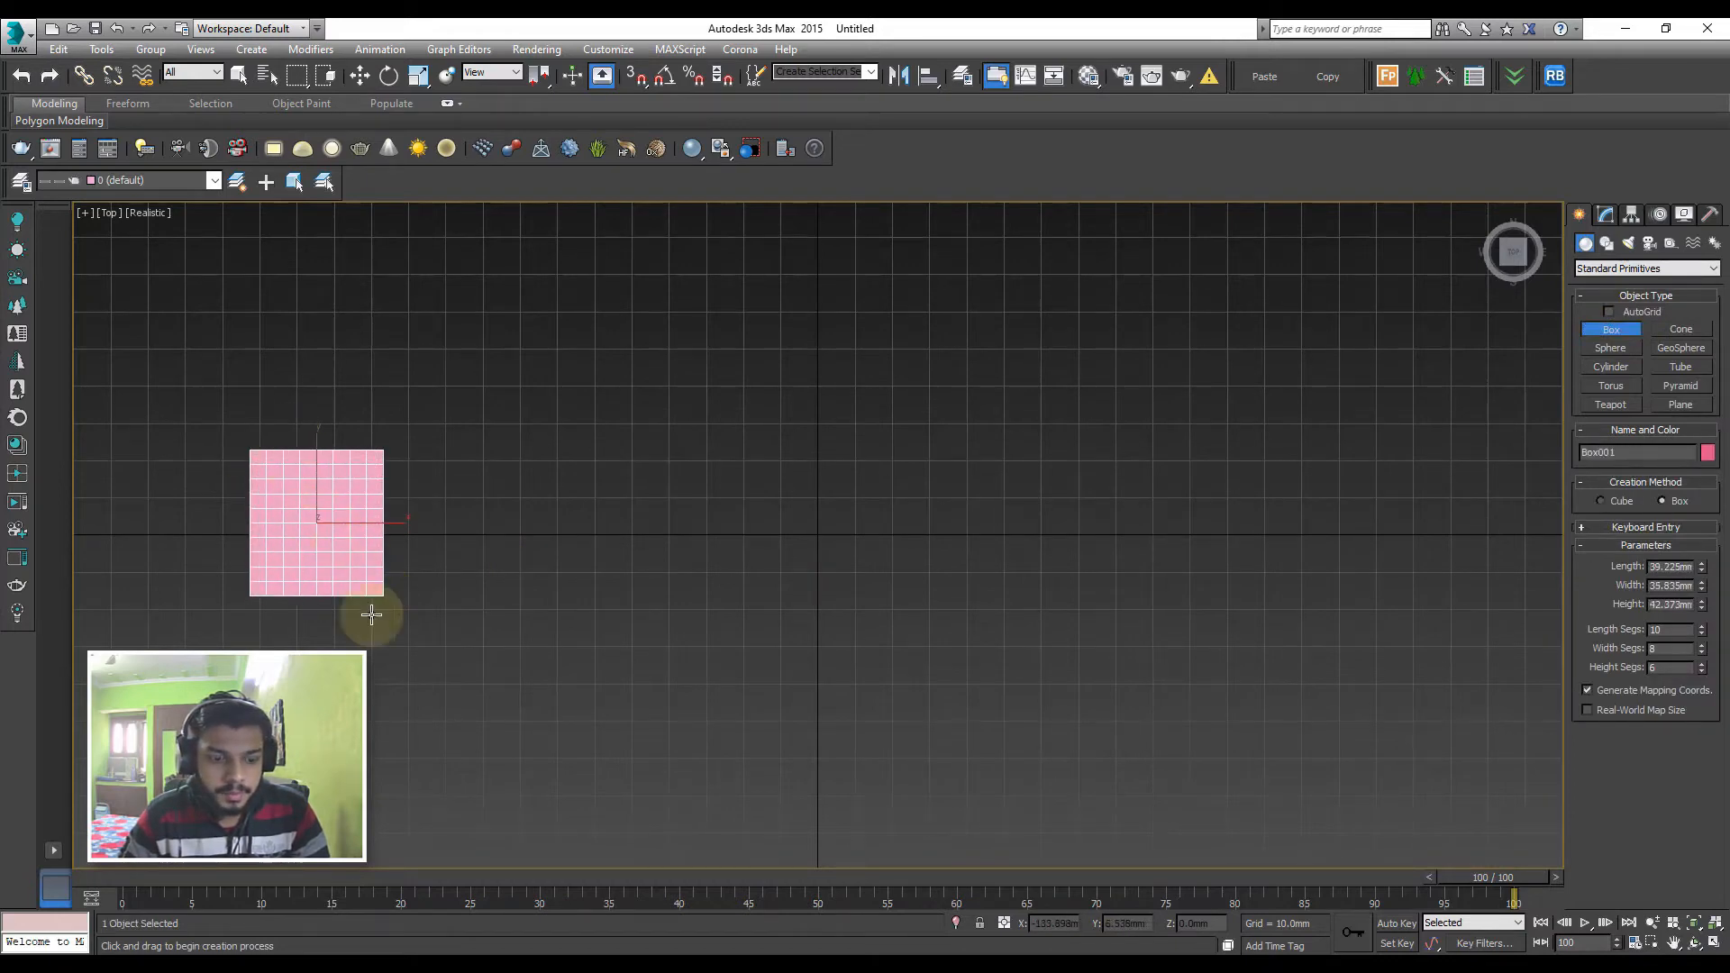
Clone the box along X as 5 evenly spaced copies, using the Copy option
key("w")
mouse_move(394, 525)
left_mouse_down("shift")
mouse_move(816, 523)
mouse_move(778, 523)
left_mouse_up("shift")
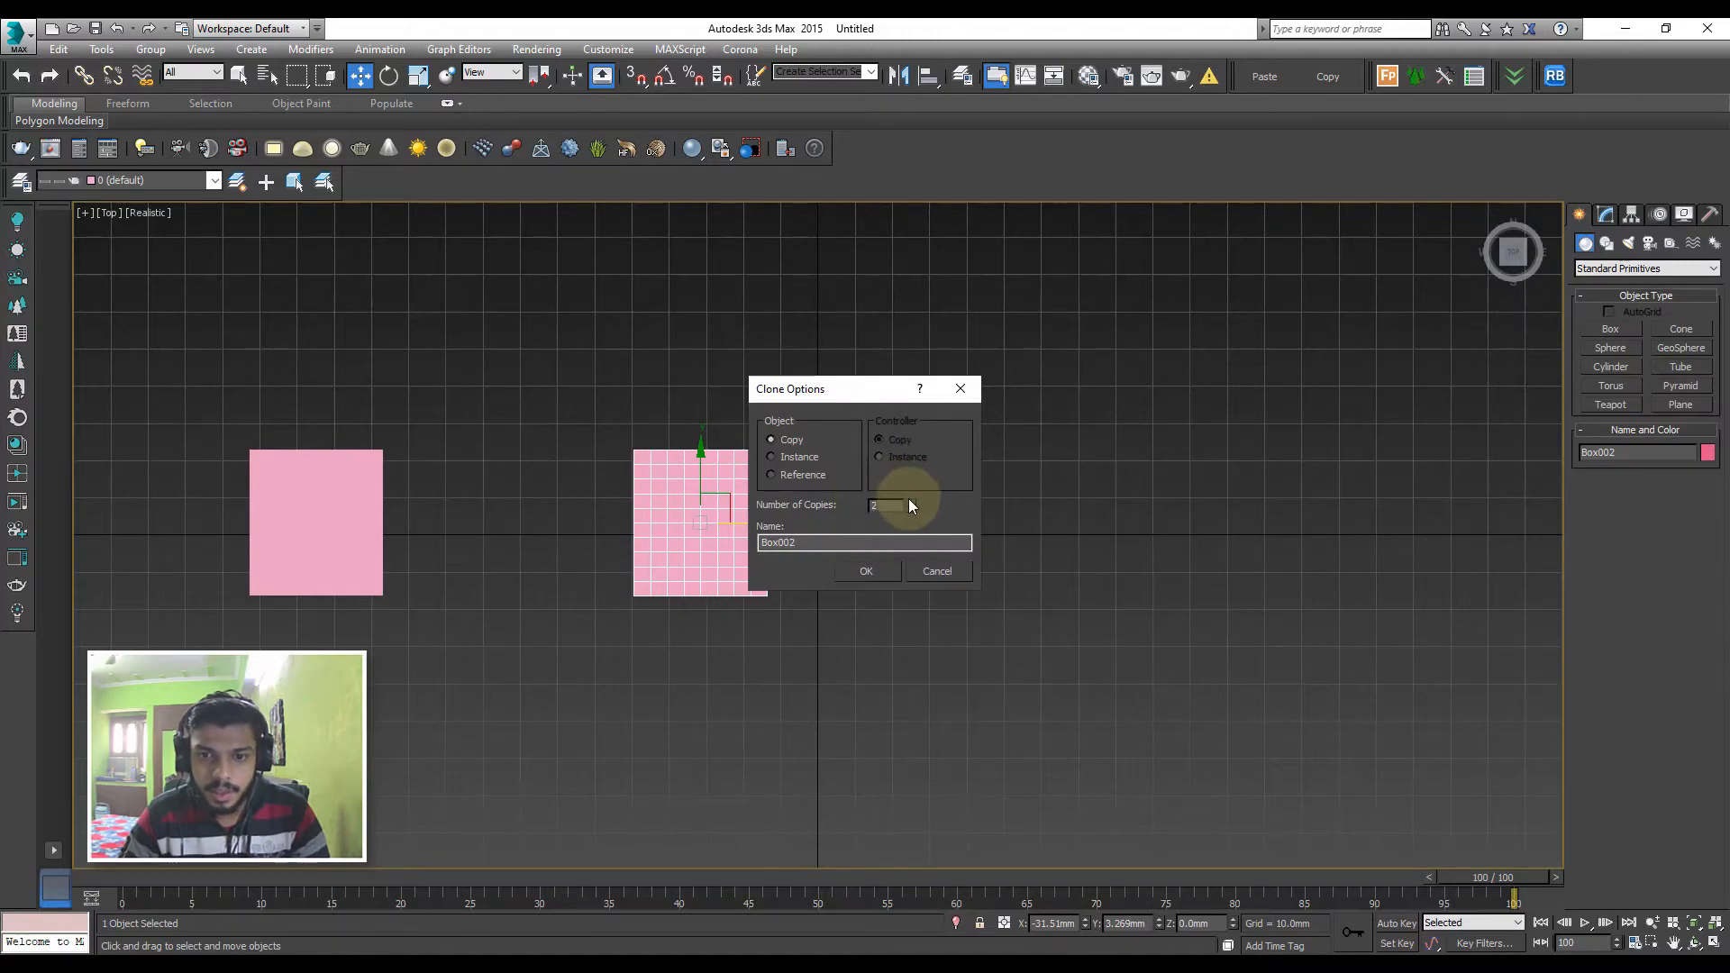
type("5")
left_click(866, 571)
scroll(734, 575, "down", 4)
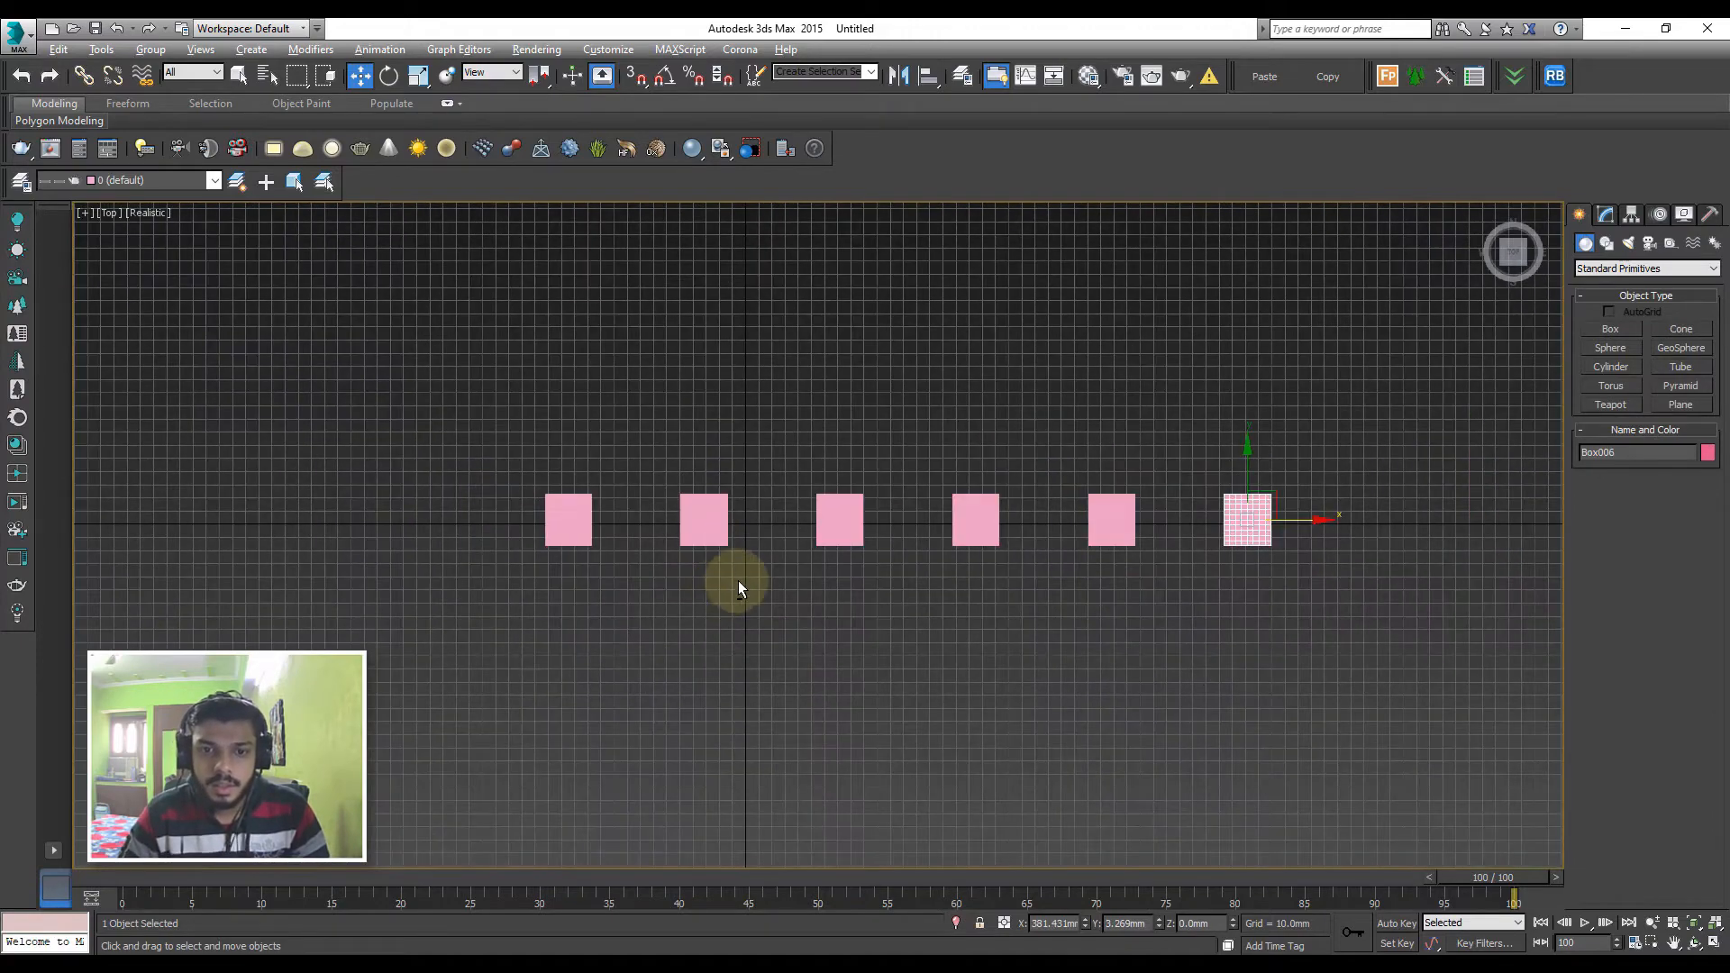
Switch to the Perspective view and frame the whole row of boxes
key("p")
scroll(783, 522, "up", 2)
key("z")
scroll(741, 502, "down", 5)
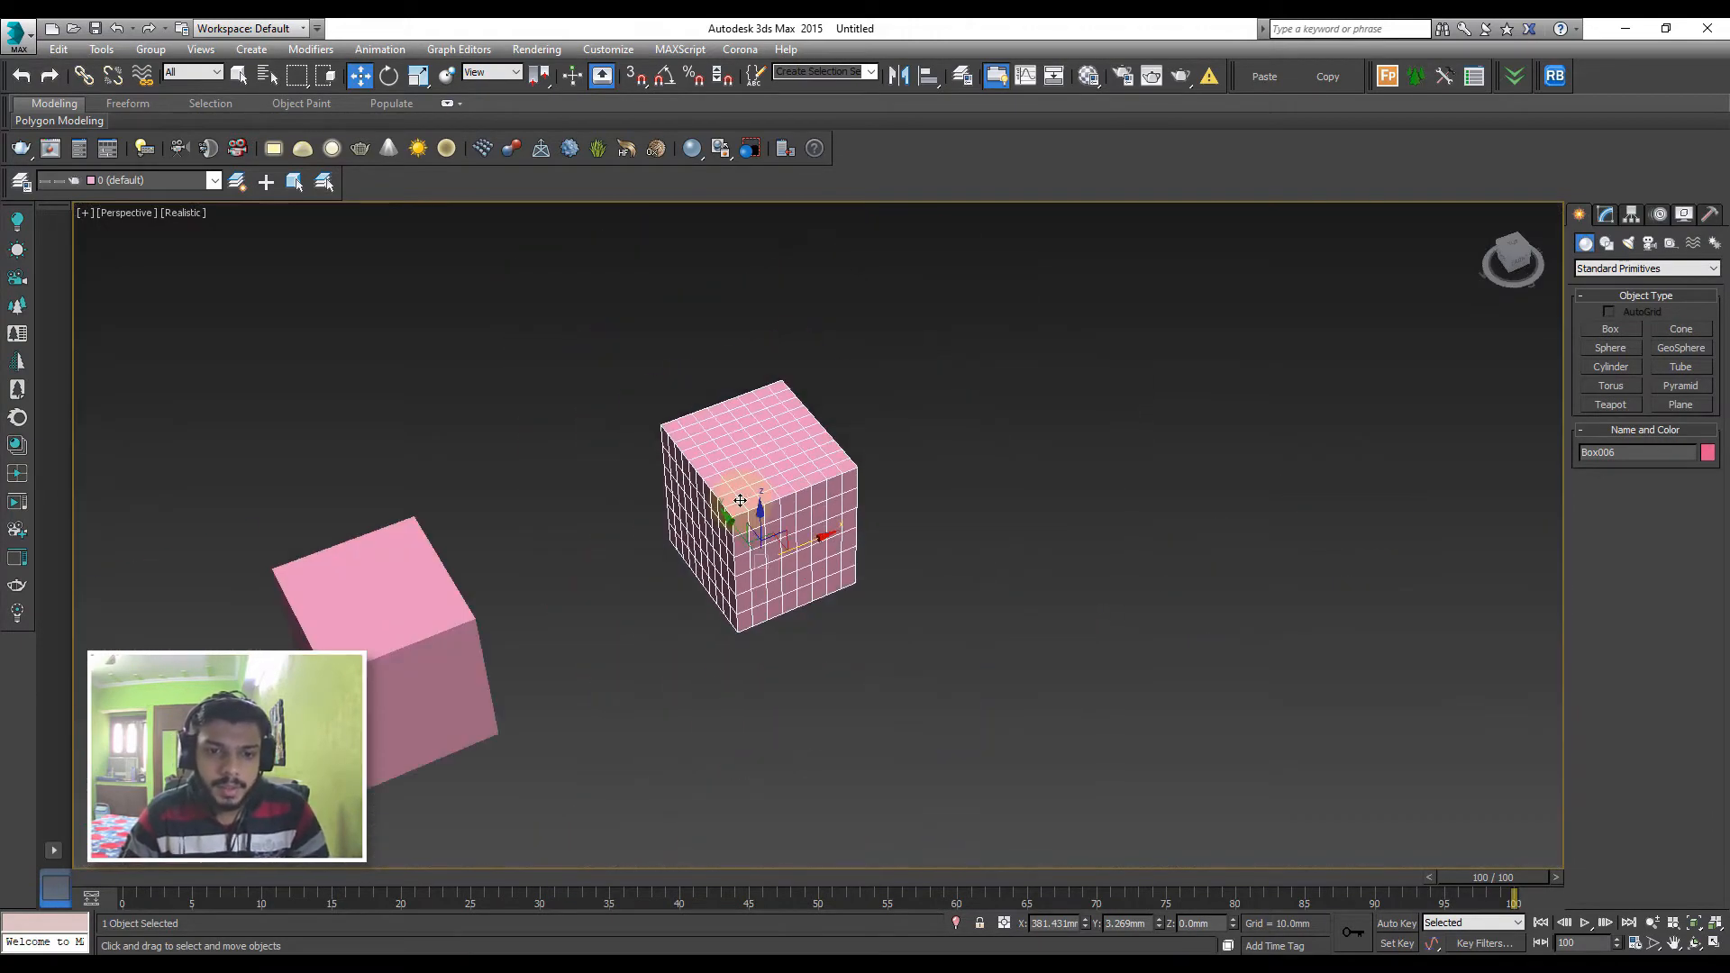
scroll(740, 500, "down", 6)
middle_click_drag(668, 615, 905, 487)
left_click(398, 579)
mouse_move(511, 569)
middle_mouse_down("alt")
mouse_move(501, 545)
mouse_move(520, 545)
middle_mouse_up("alt")
scroll(532, 550, "up", 3)
Apply a Taper modifier to the second box in the row with amount -0.55 and curve 0.87
left_click(537, 551)
left_click(1606, 214)
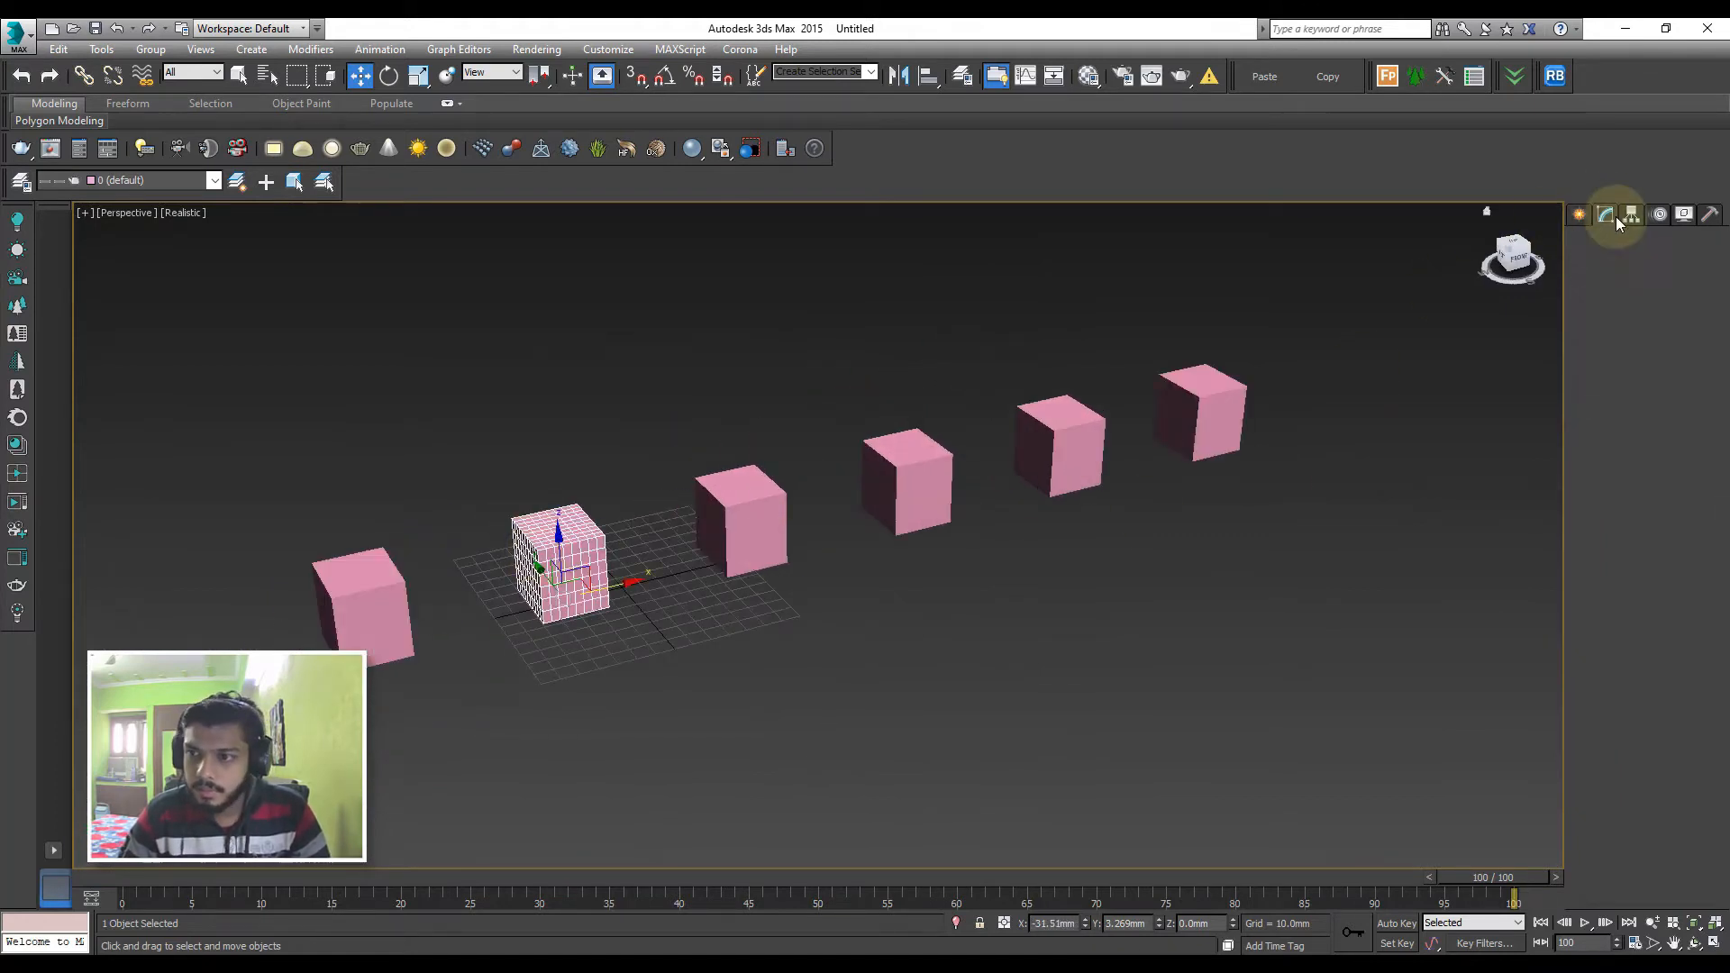
left_click(1607, 264)
key("t")
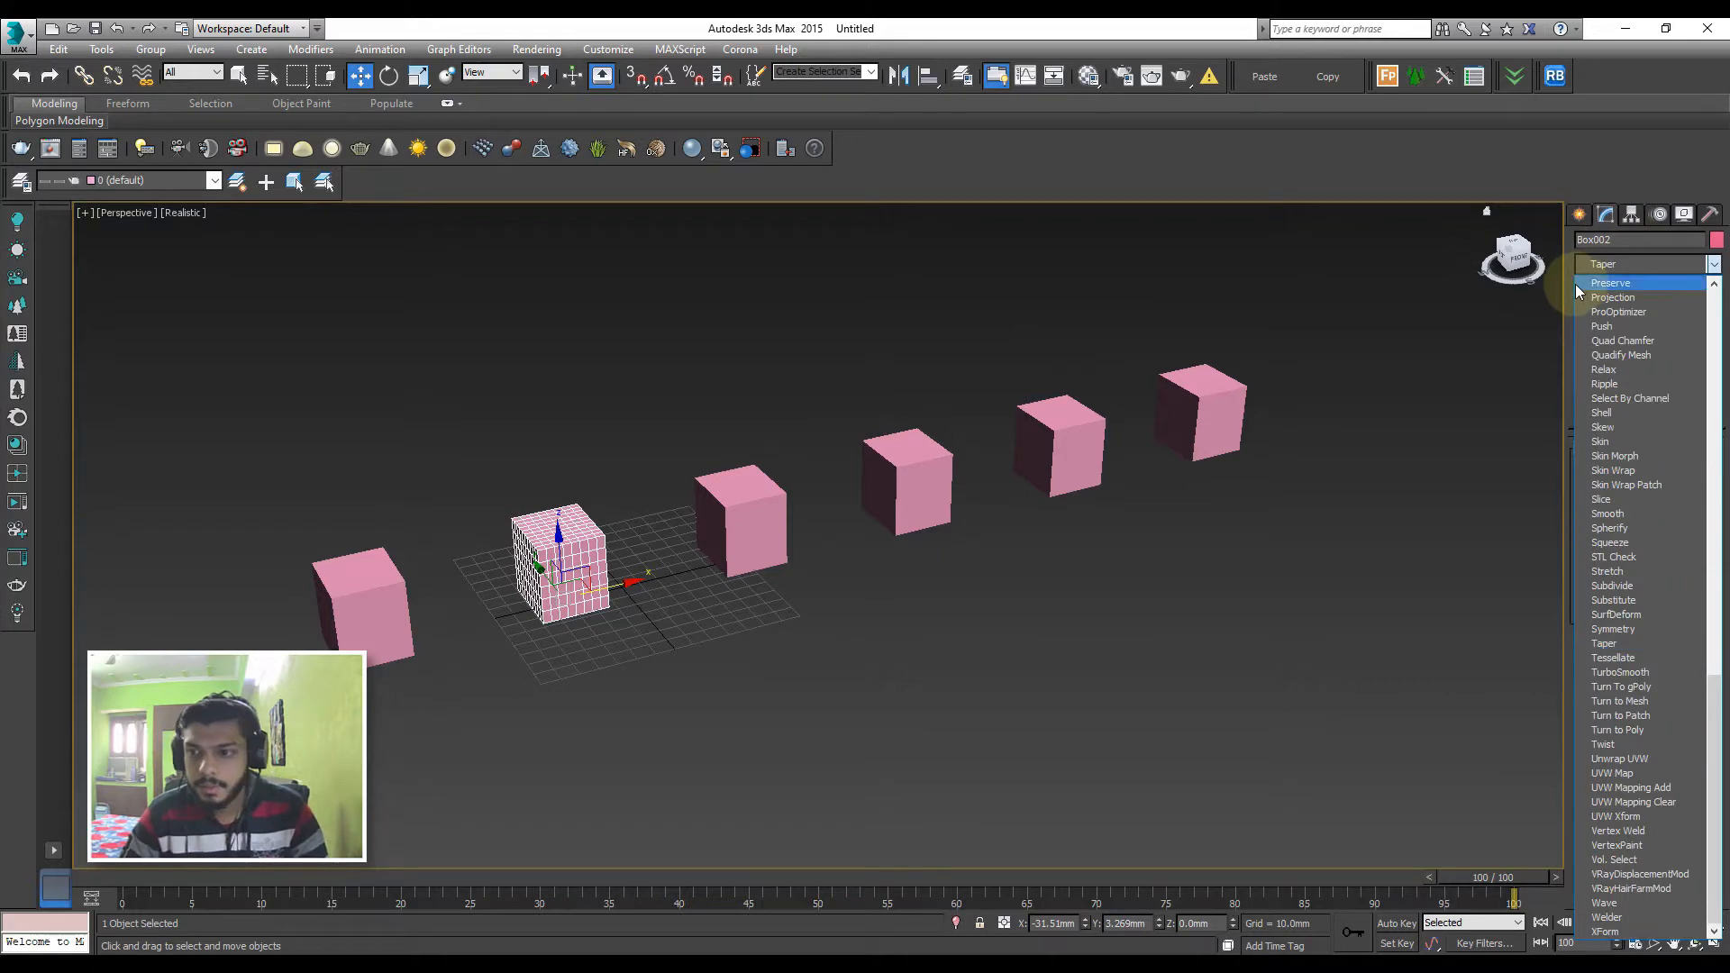
left_click(1600, 643)
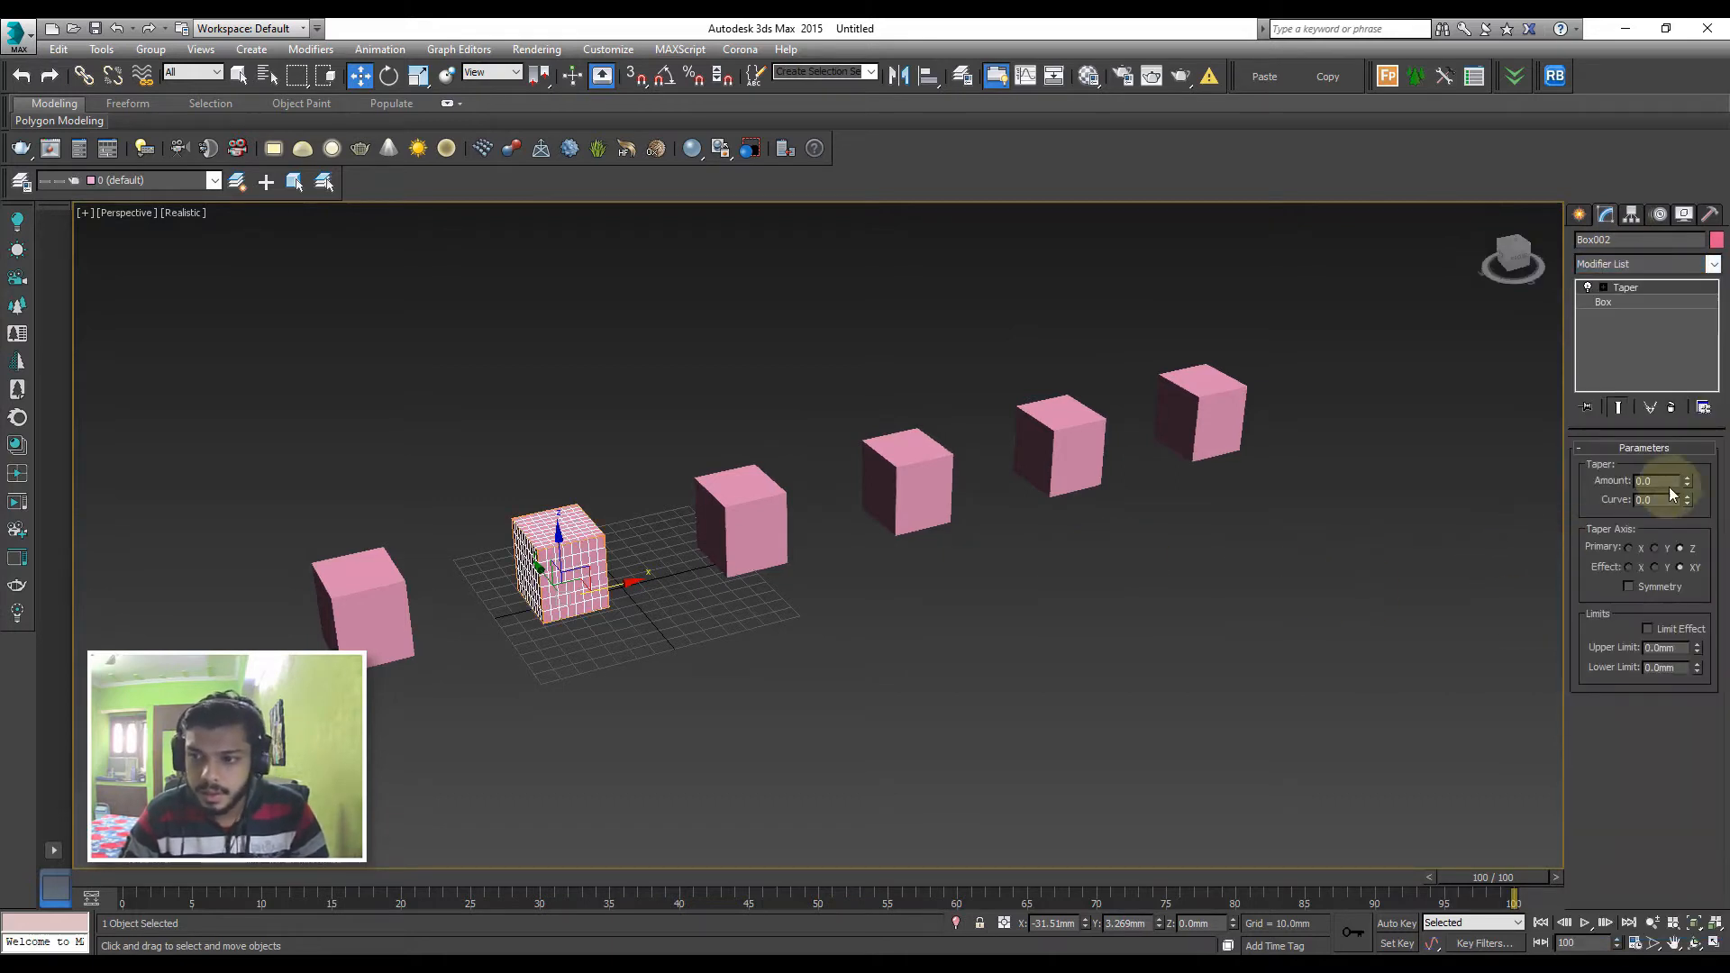
left_click_drag(1687, 481, 1667, 412)
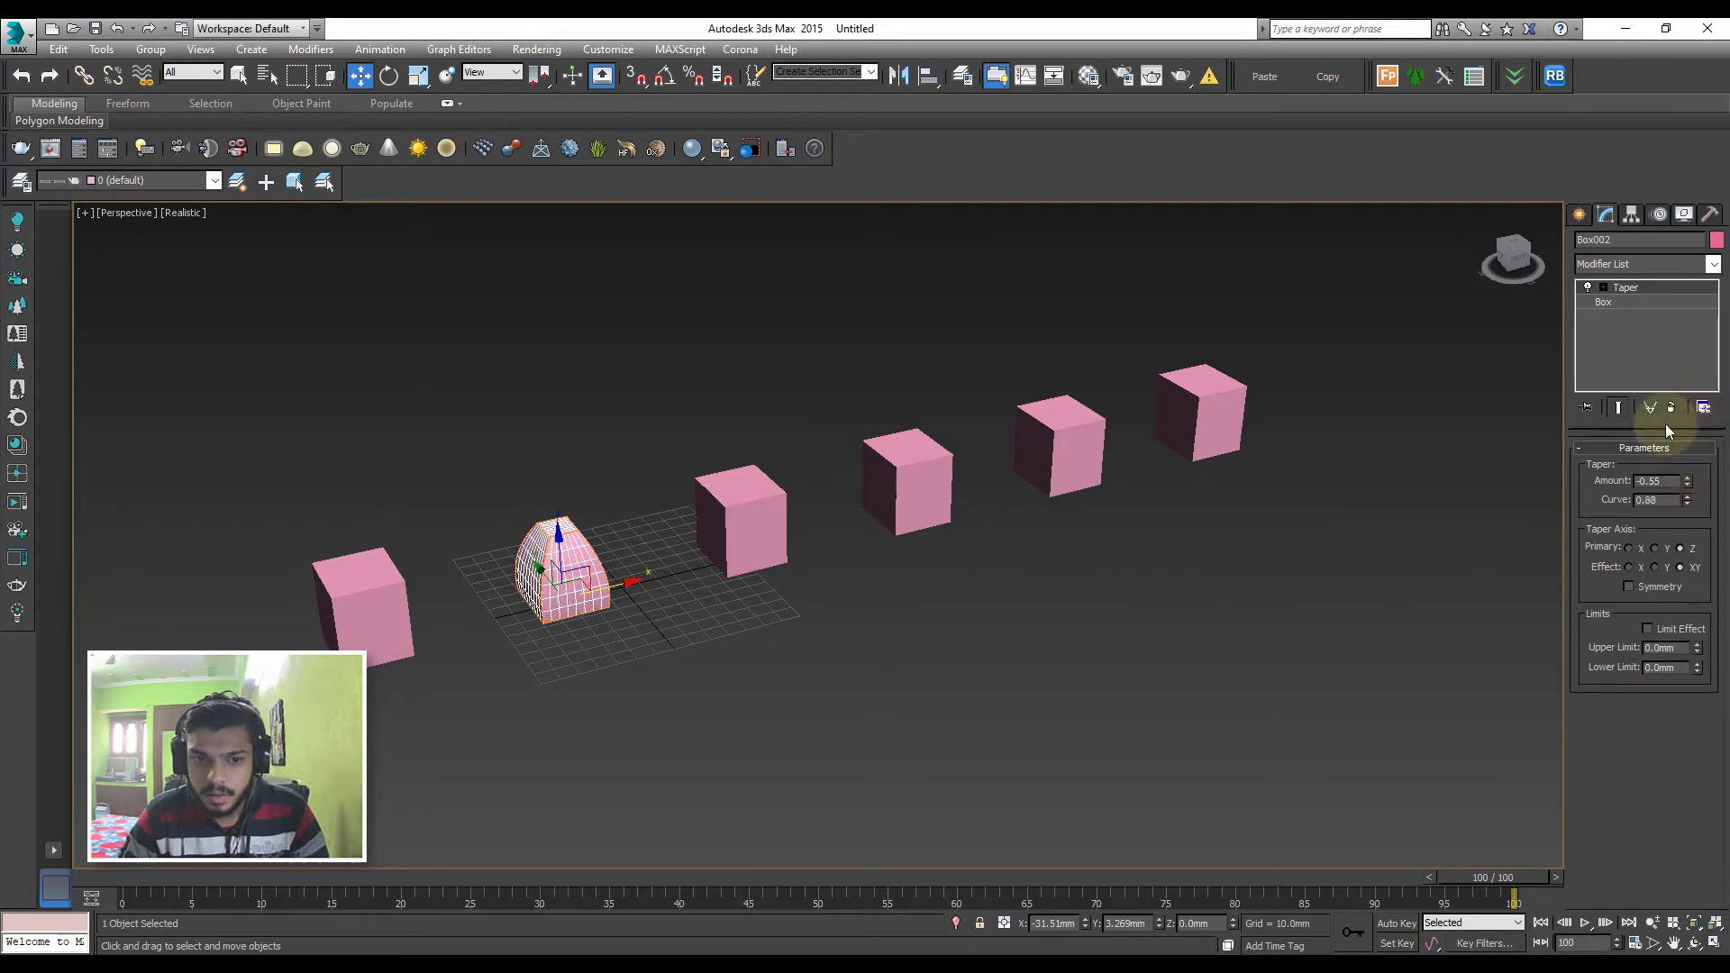
Apply a Relax modifier to the third box with a relax value of 0.63 and 13 iterations
left_click(772, 527)
left_click(1638, 264)
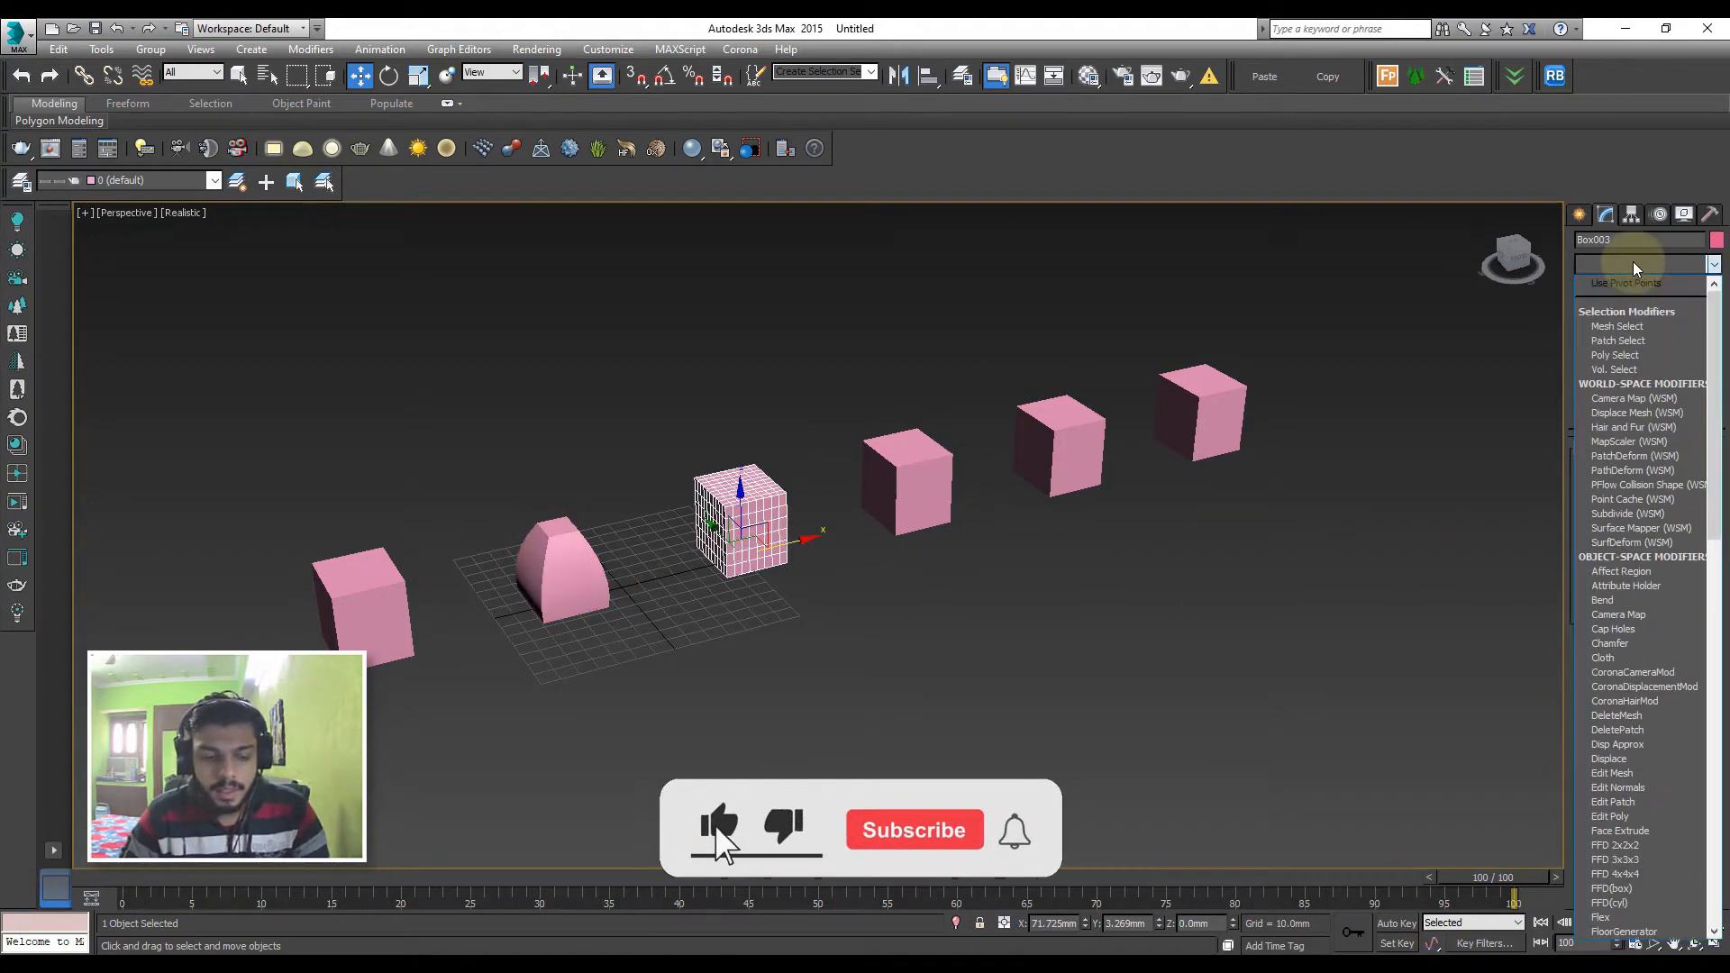
key("r")
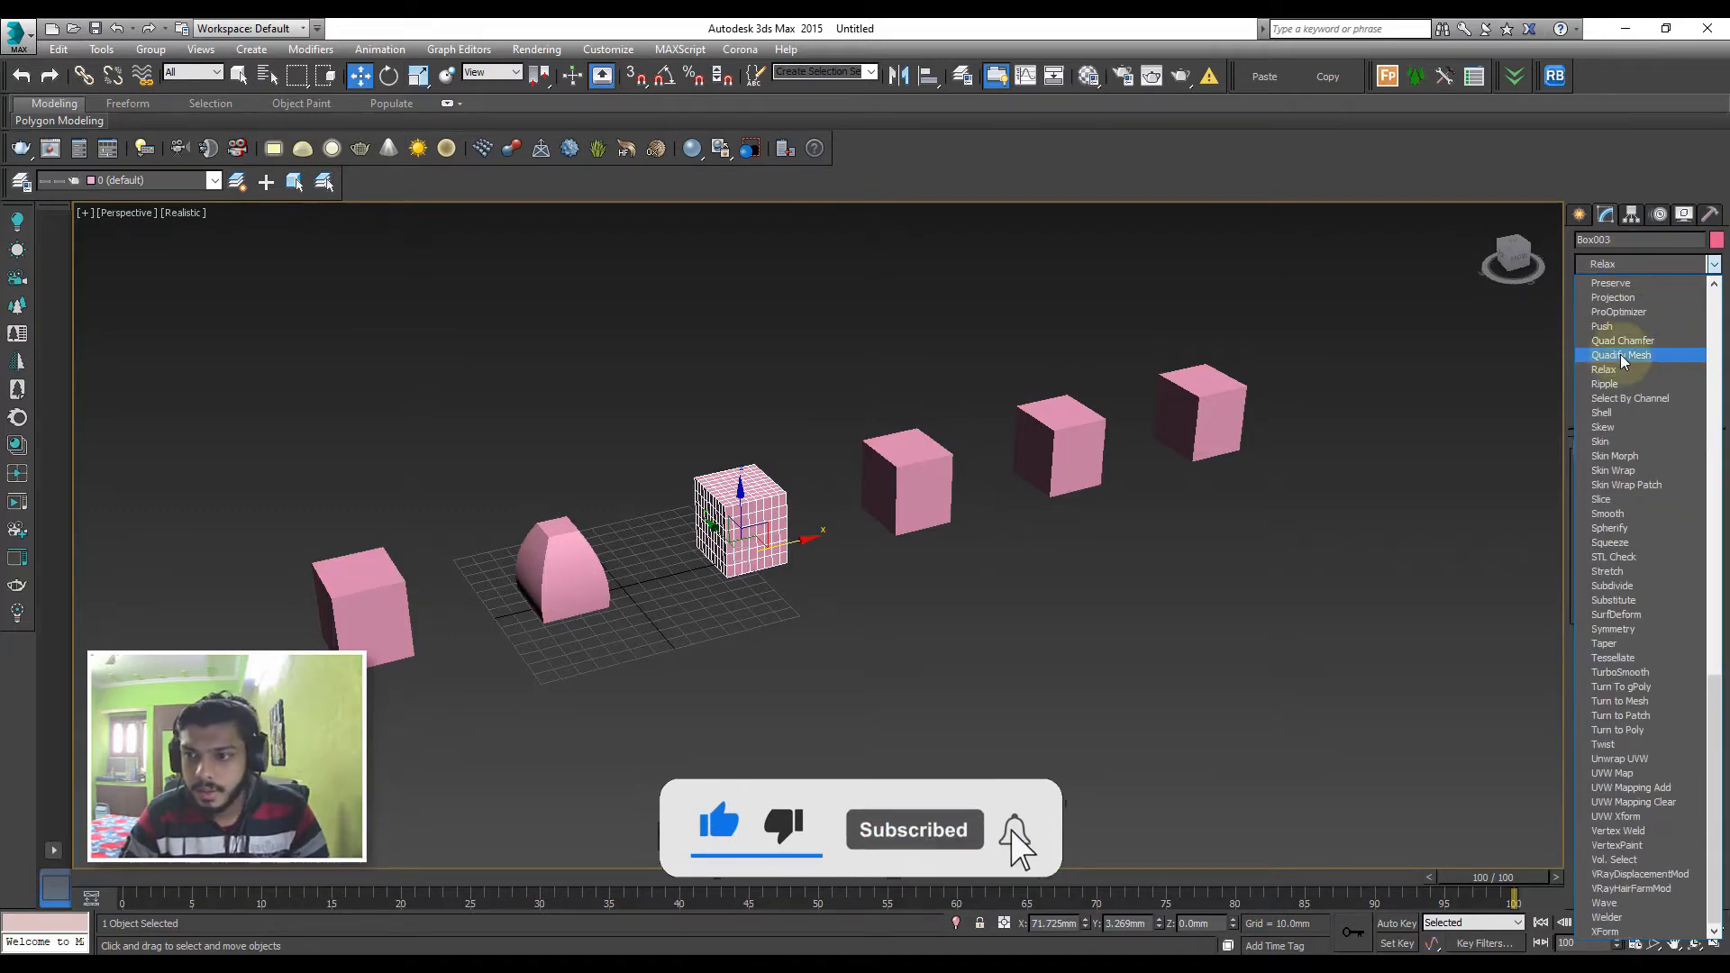
left_click(1621, 367)
key("z")
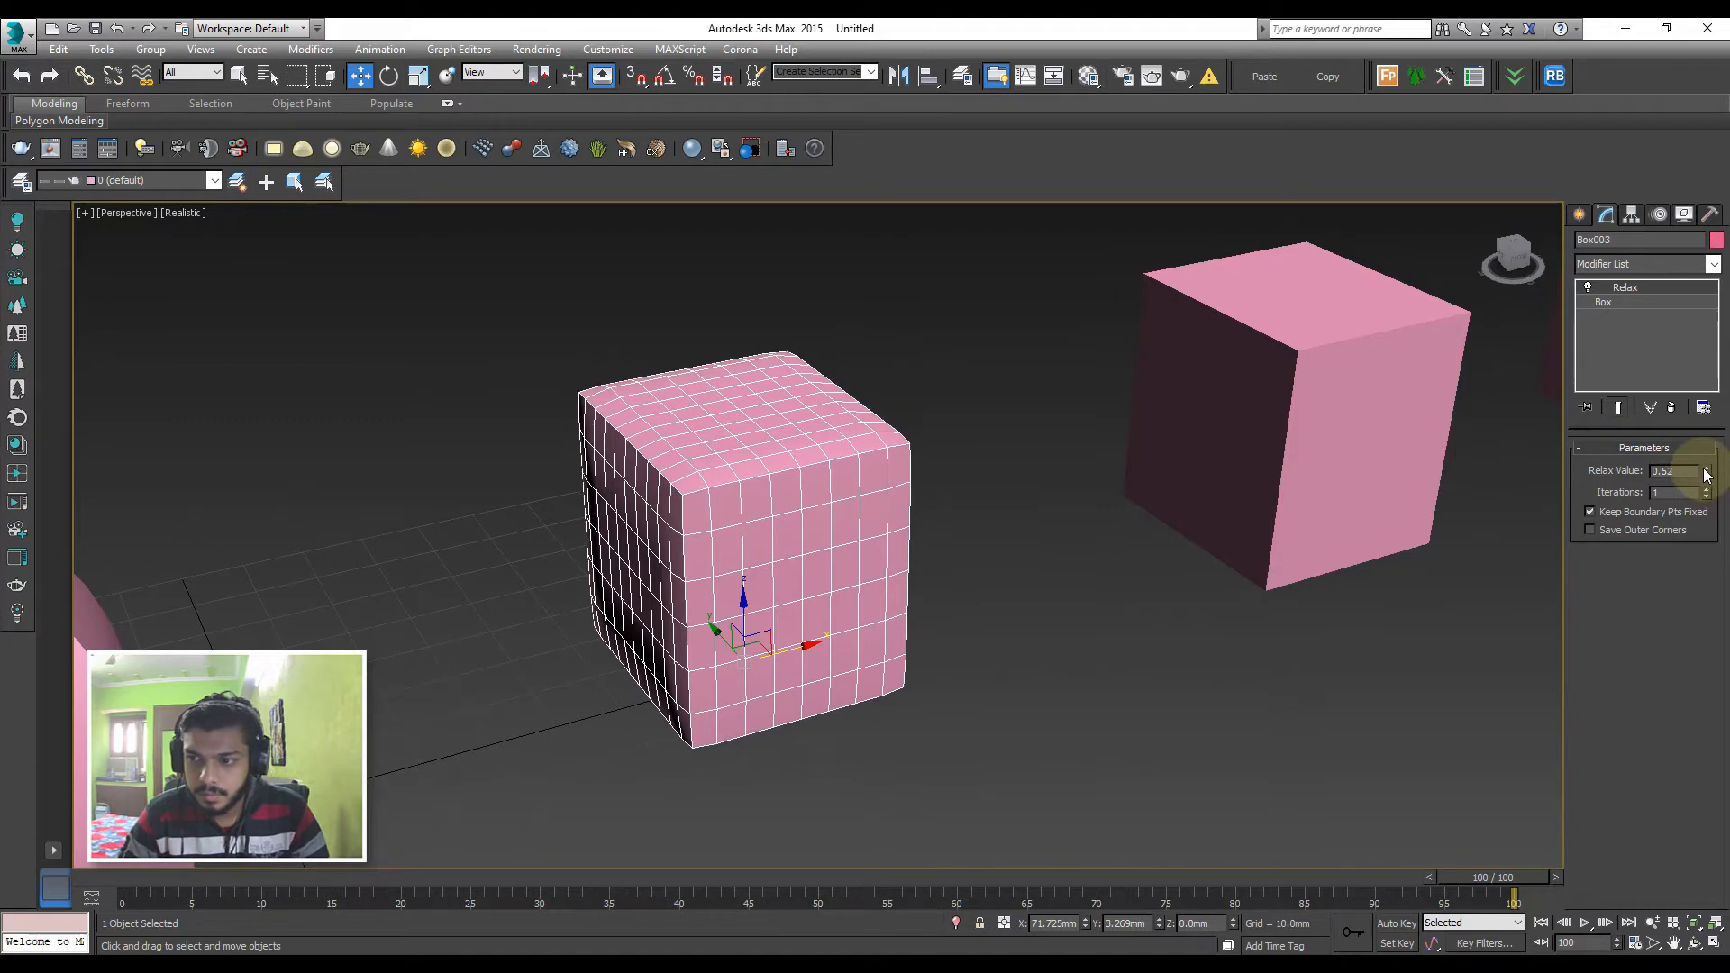
mouse_move(1706, 492)
left_mouse_down()
mouse_move(1708, 387)
mouse_move(1713, 487)
left_mouse_up()
Apply a Noise modifier to the fourth box in the row
scroll(981, 498, "down", 3)
middle_click_drag(980, 498, 919, 439)
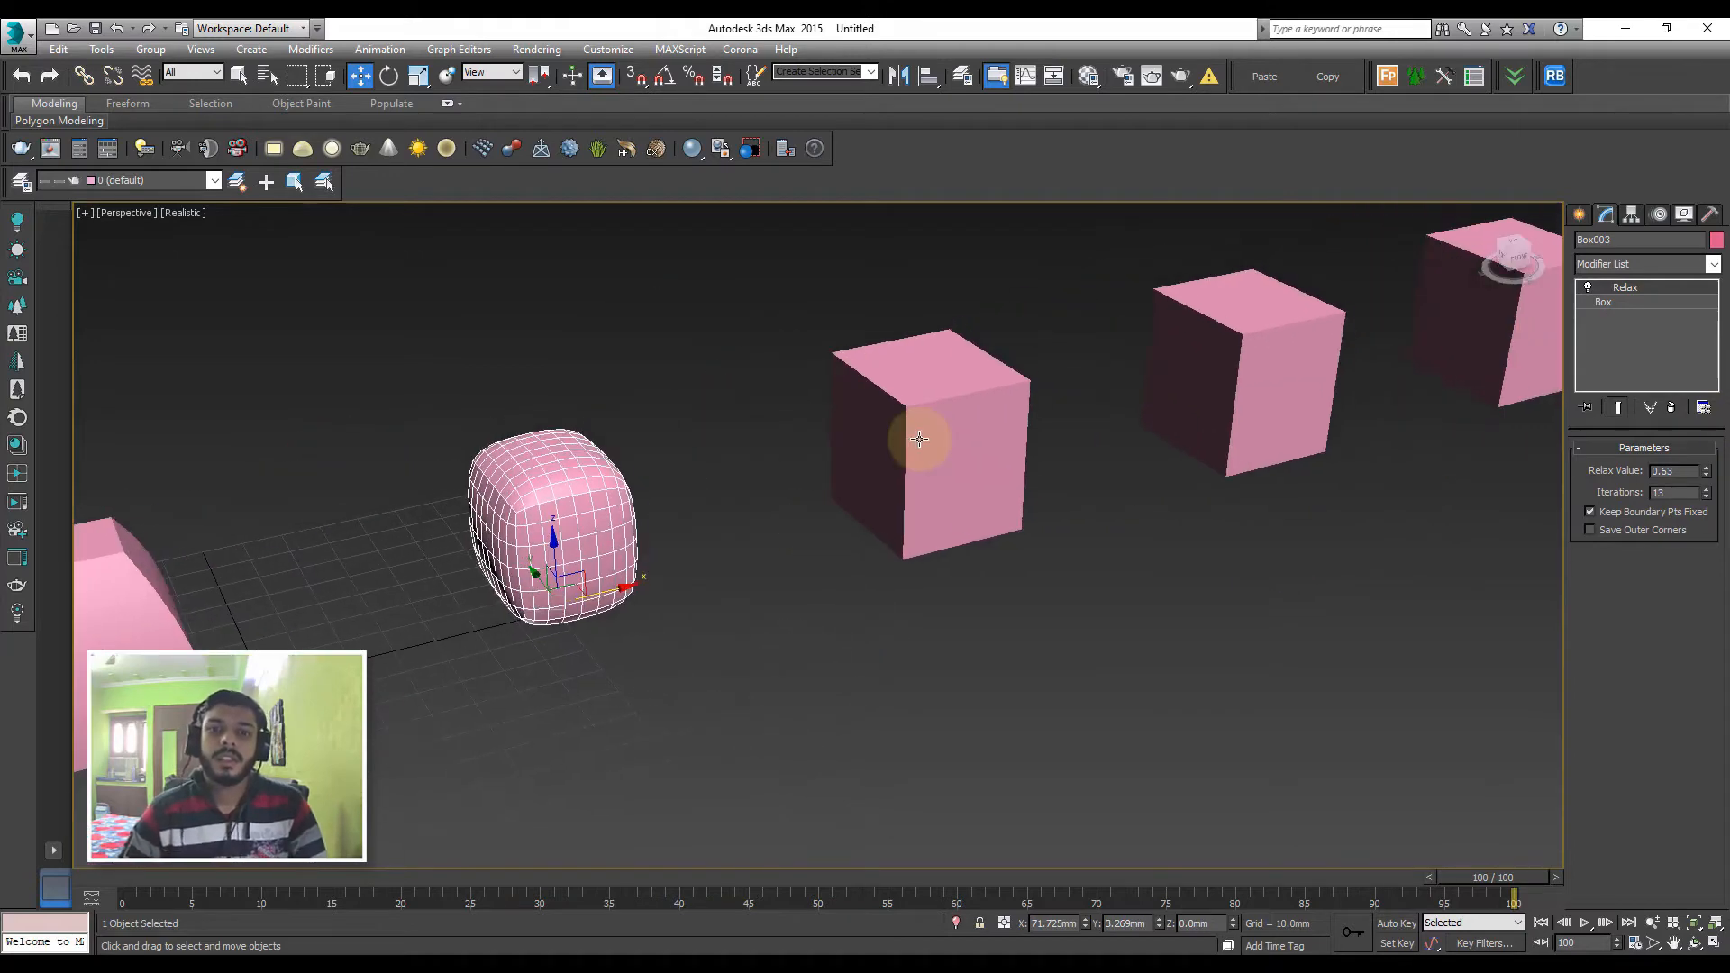
left_click(919, 439)
left_click(1619, 265)
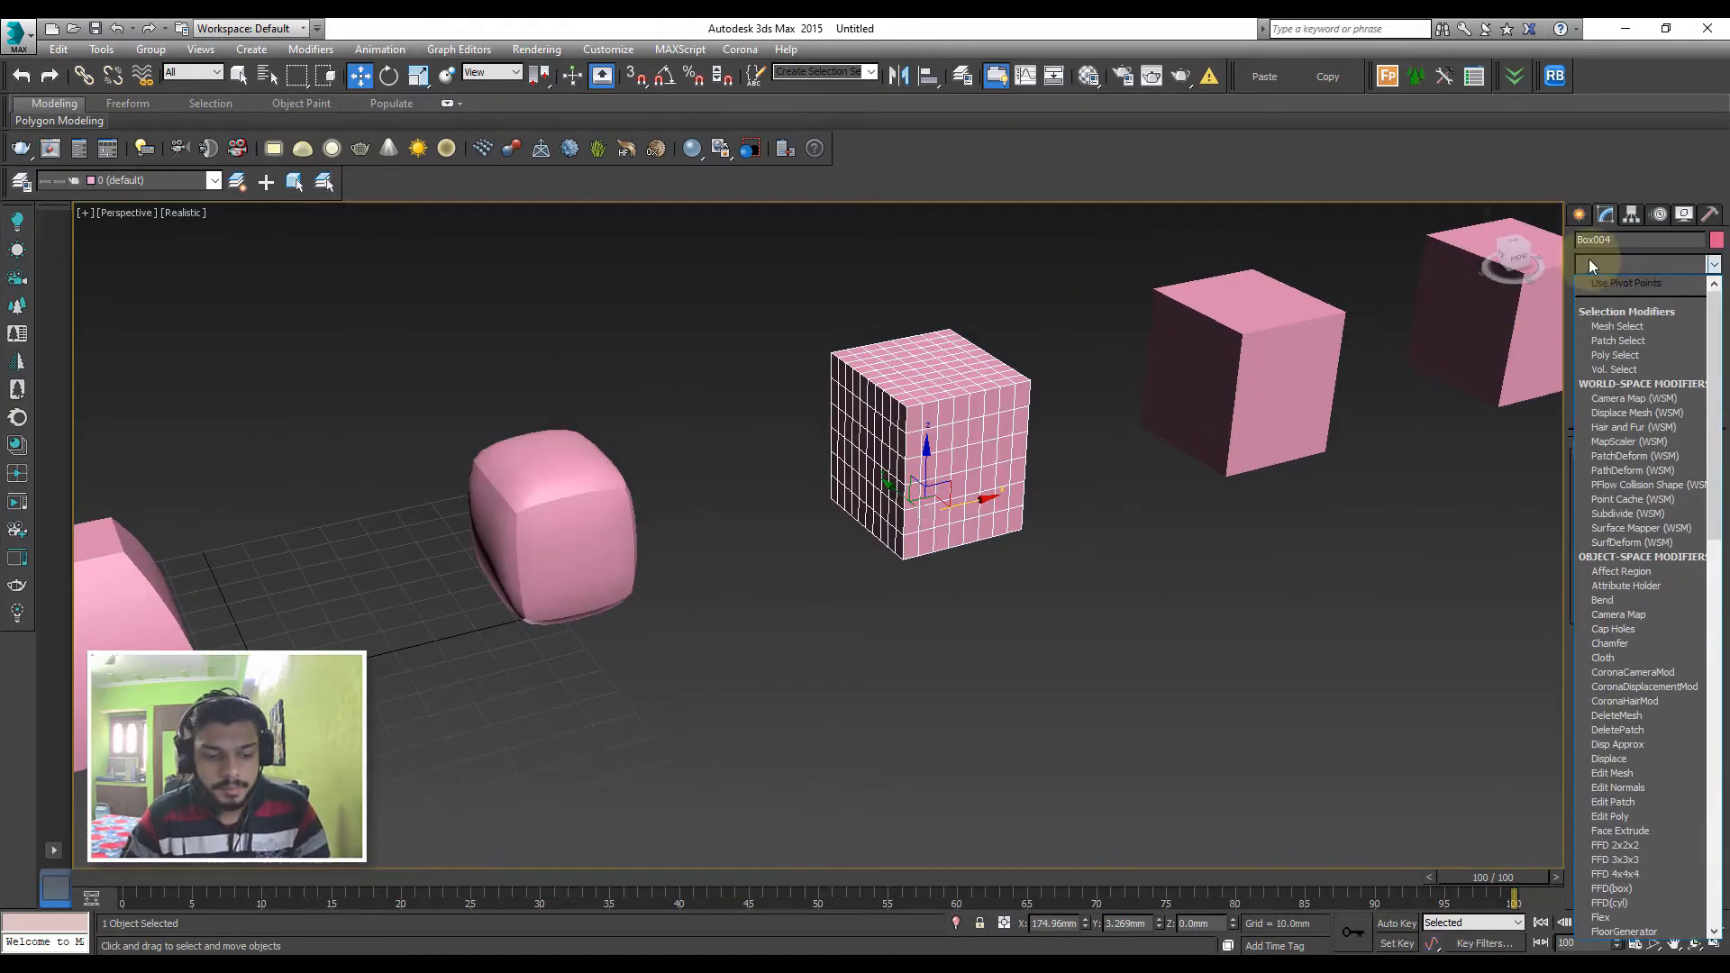
type("noise")
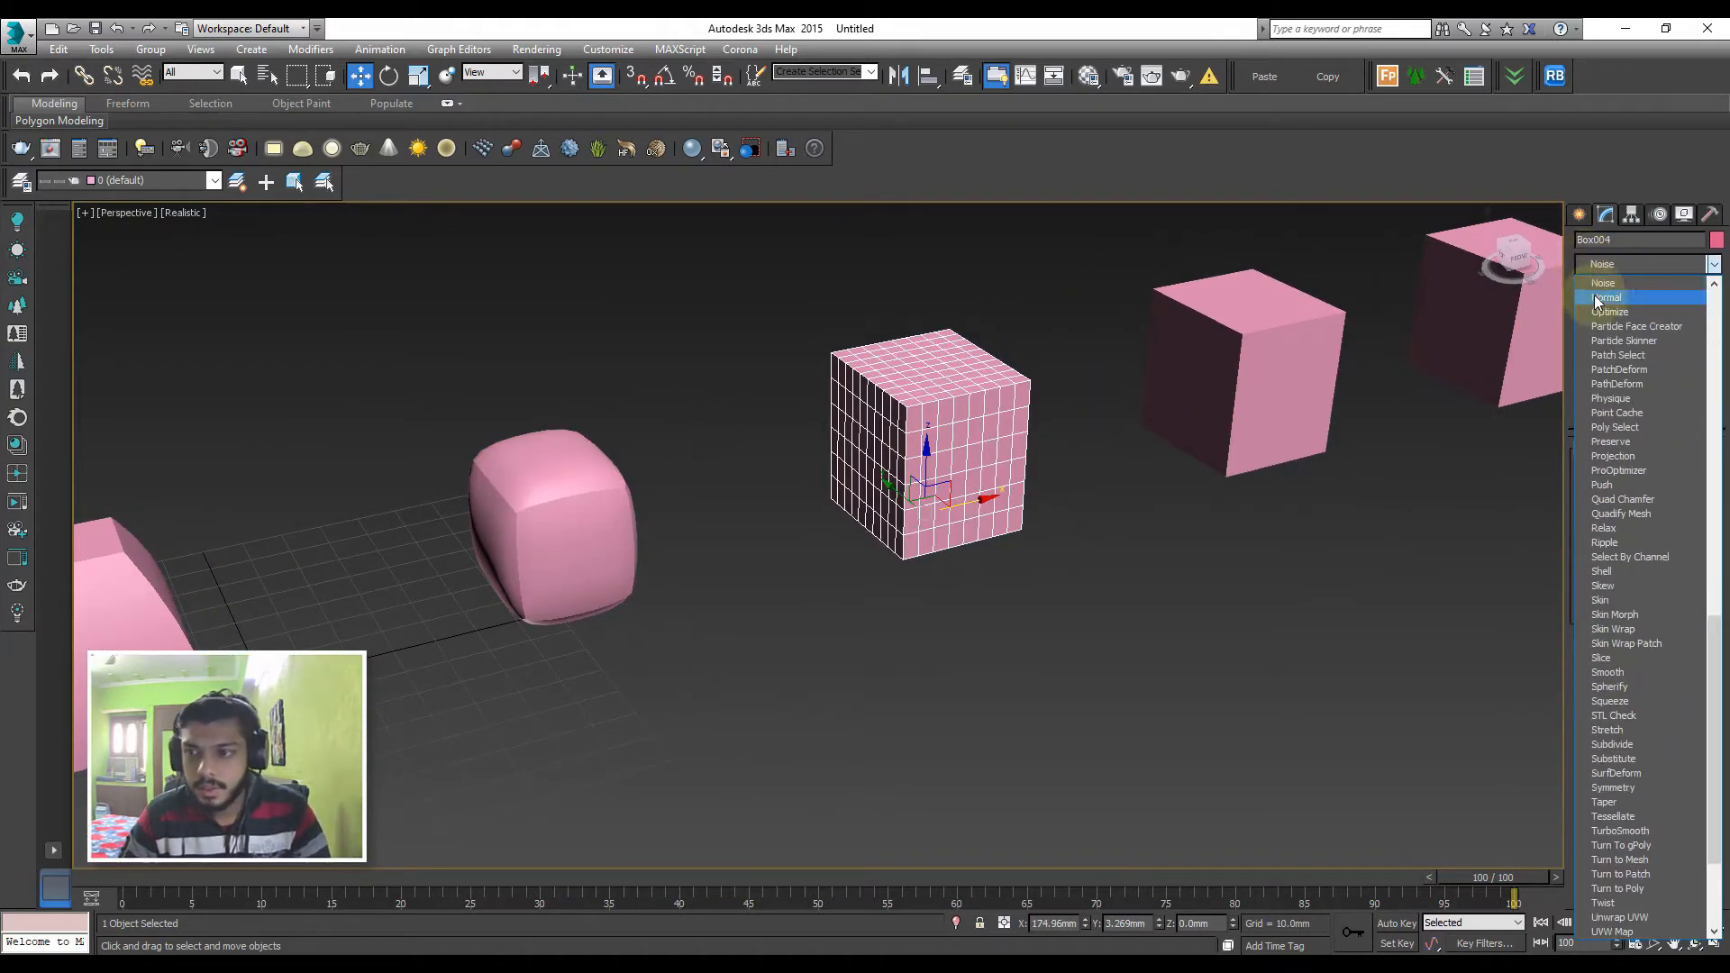
key("Return")
Set the fourth box's Noise to seed 15 and scale 34.96, with strengths X 19.29 mm, Y 19.95 mm and Z 47.55 mm
left_click_drag(1695, 500, 1699, 548)
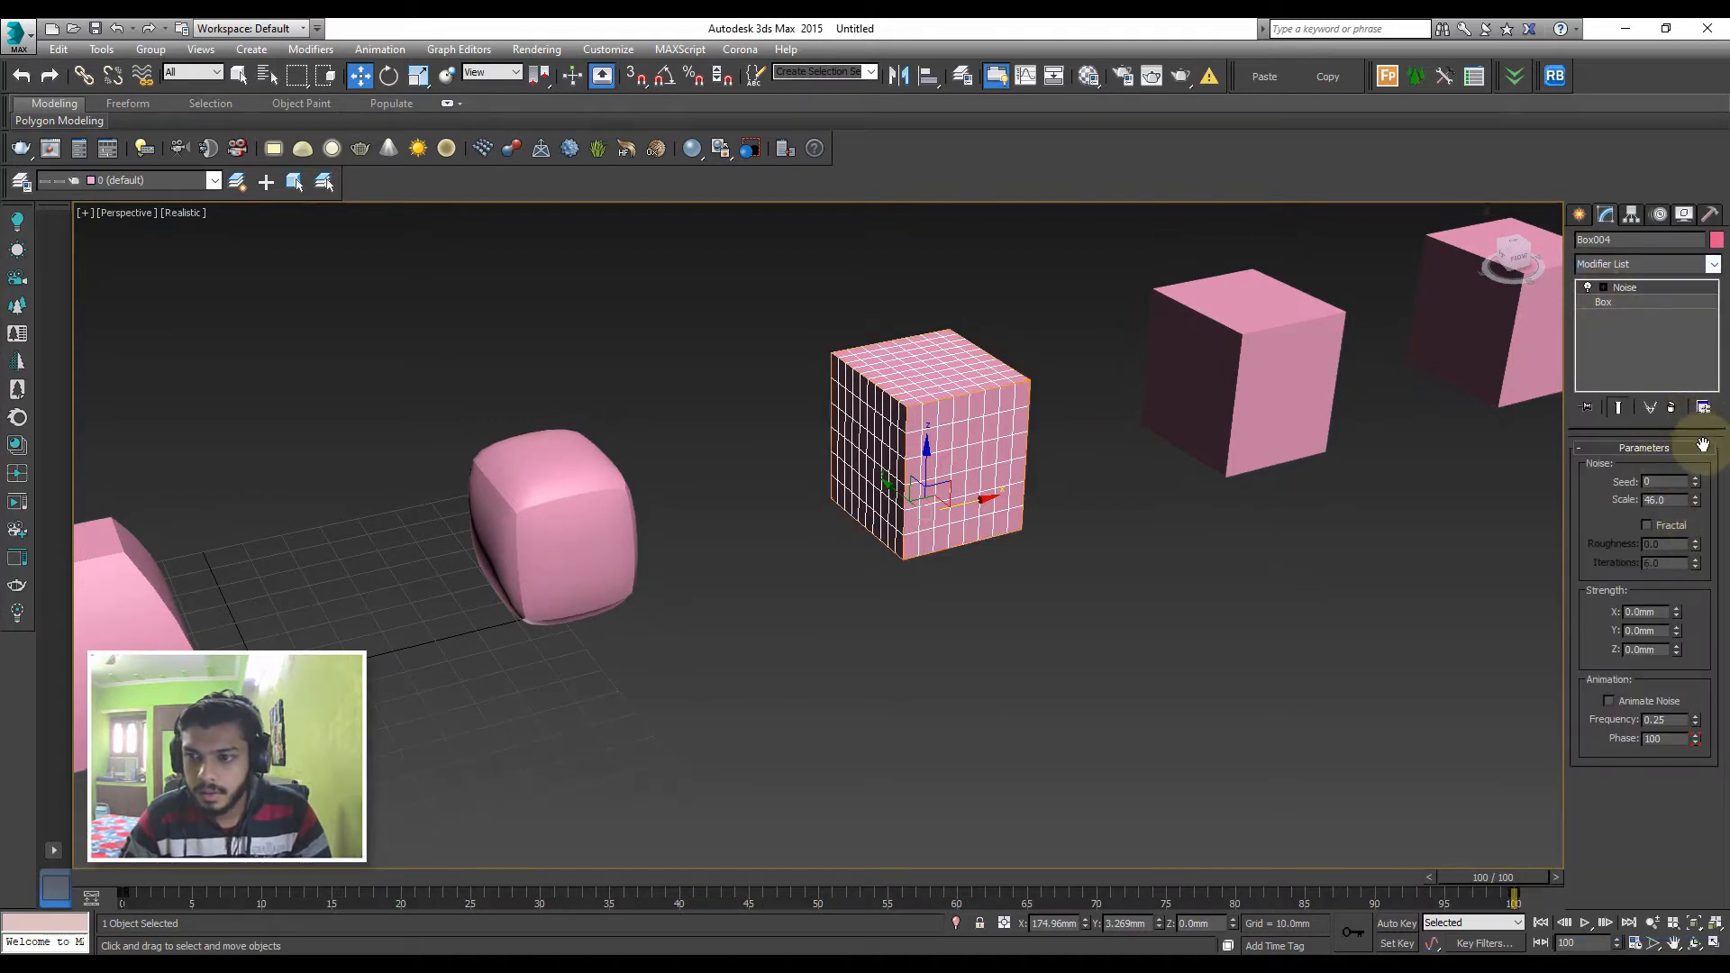
left_click_drag(1700, 482, 1698, 407)
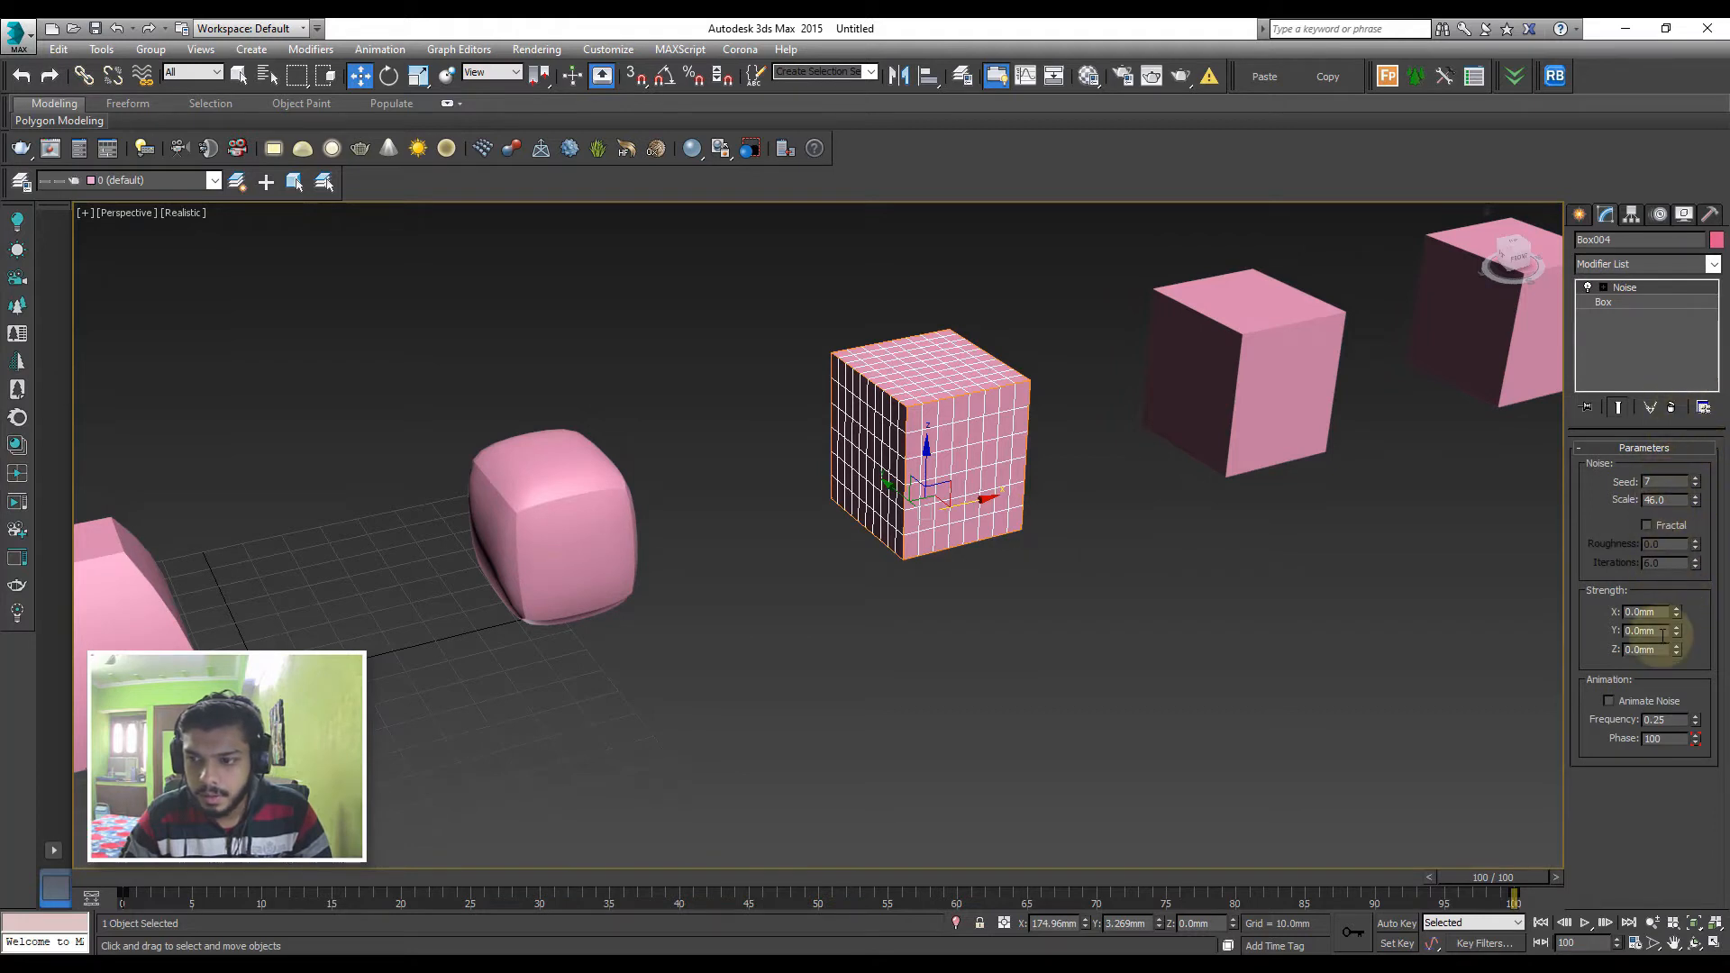
left_click_drag(1676, 611, 1630, 544)
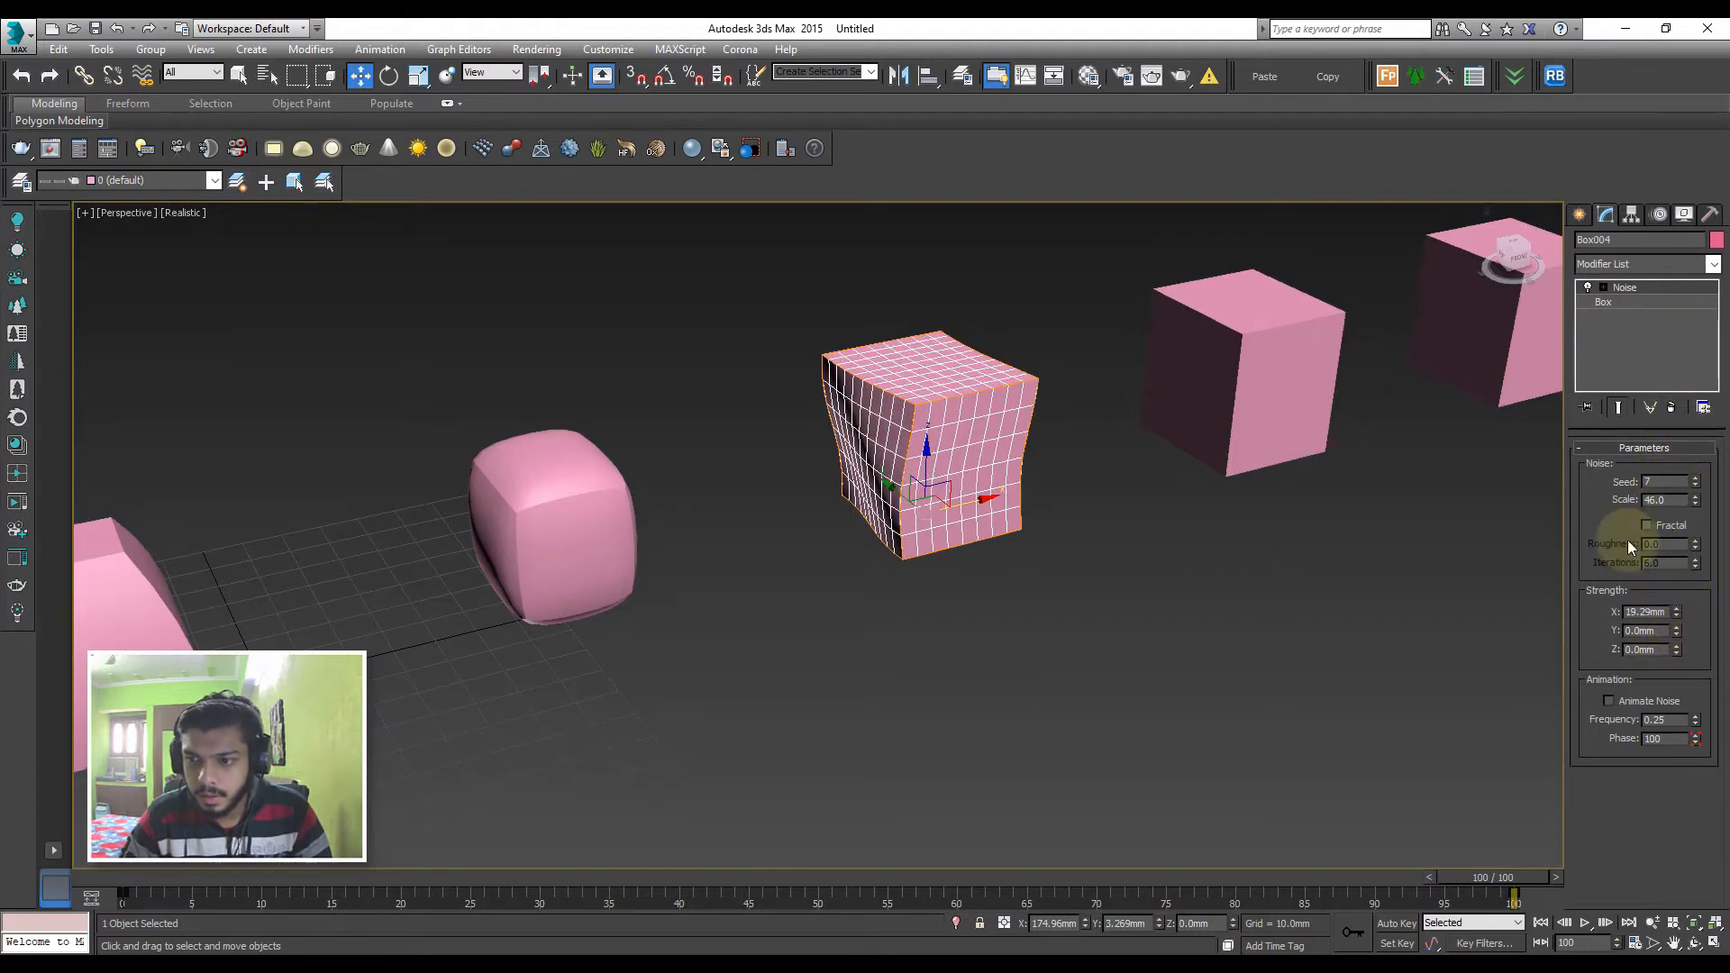
left_click_drag(1680, 632, 1663, 746)
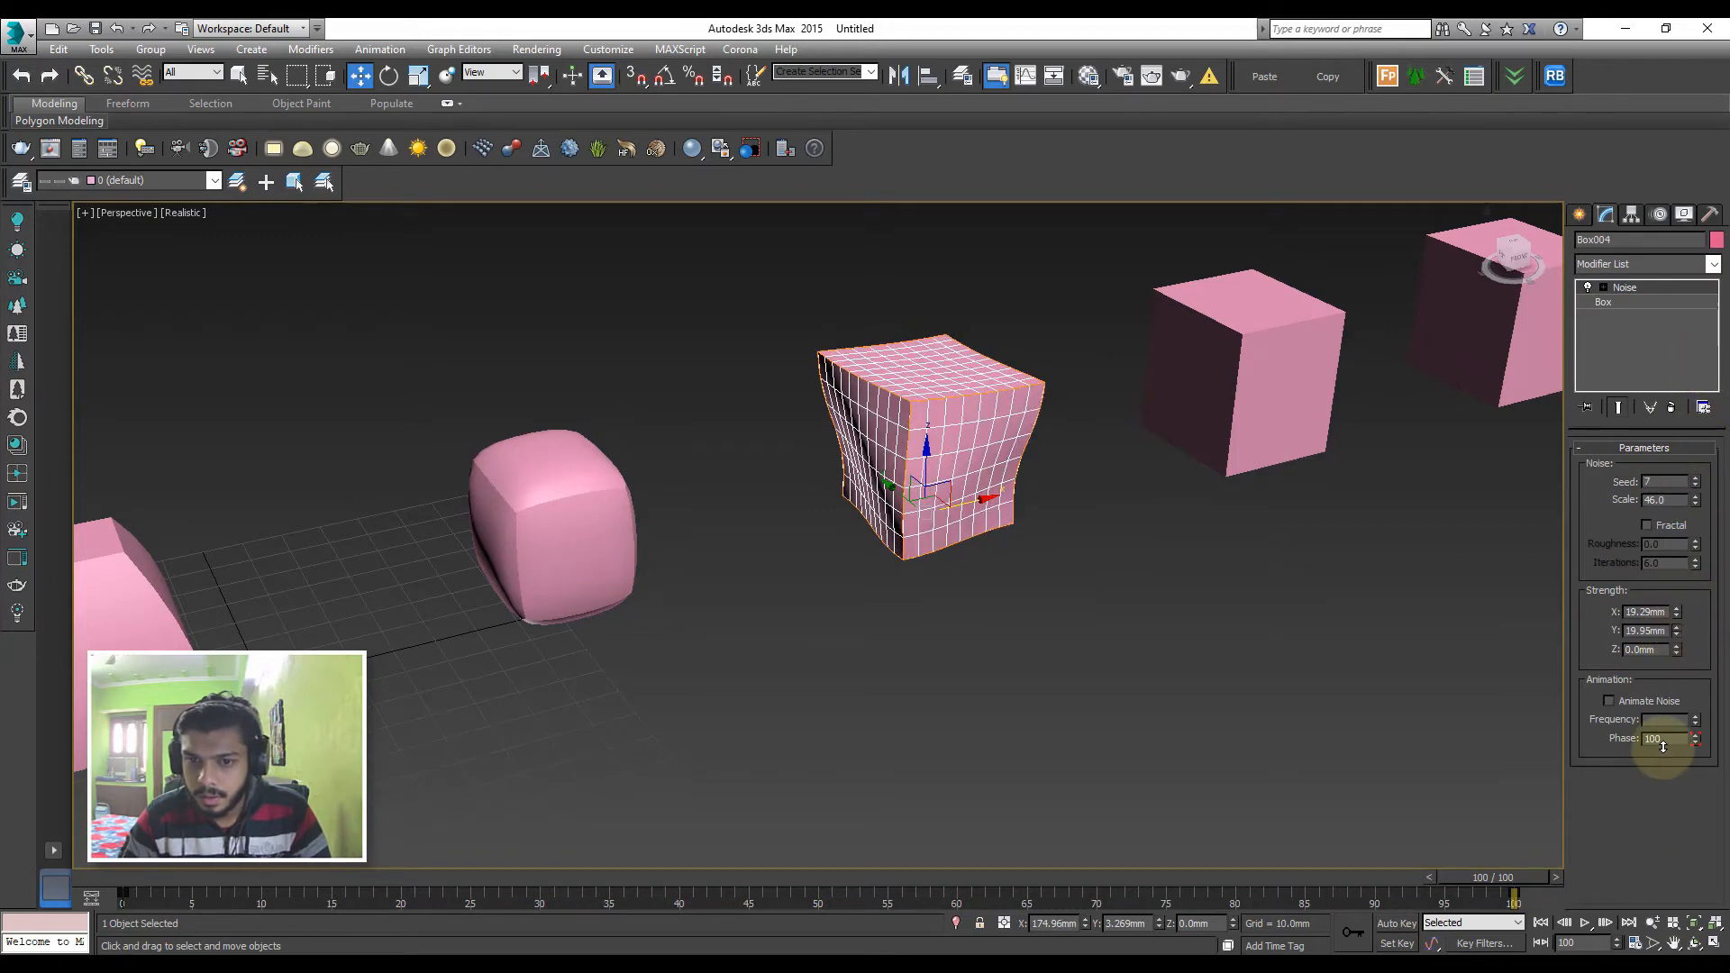
left_click_drag(1678, 652, 1726, 214)
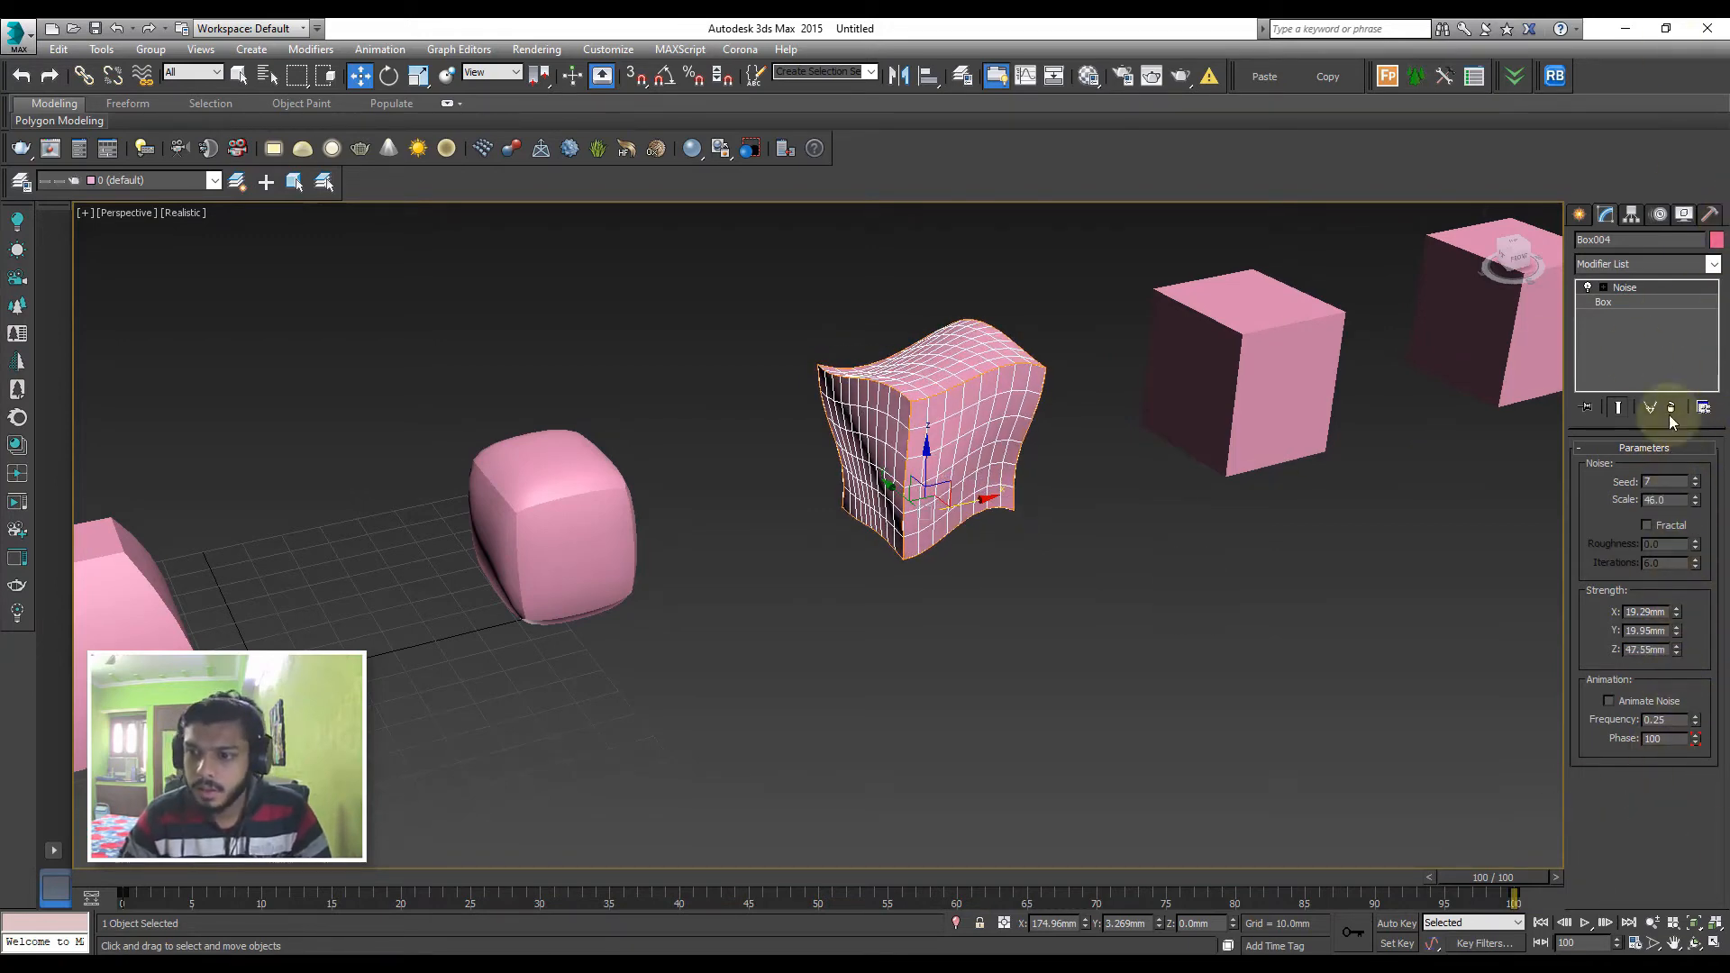
left_click_drag(1695, 483, 1687, 405)
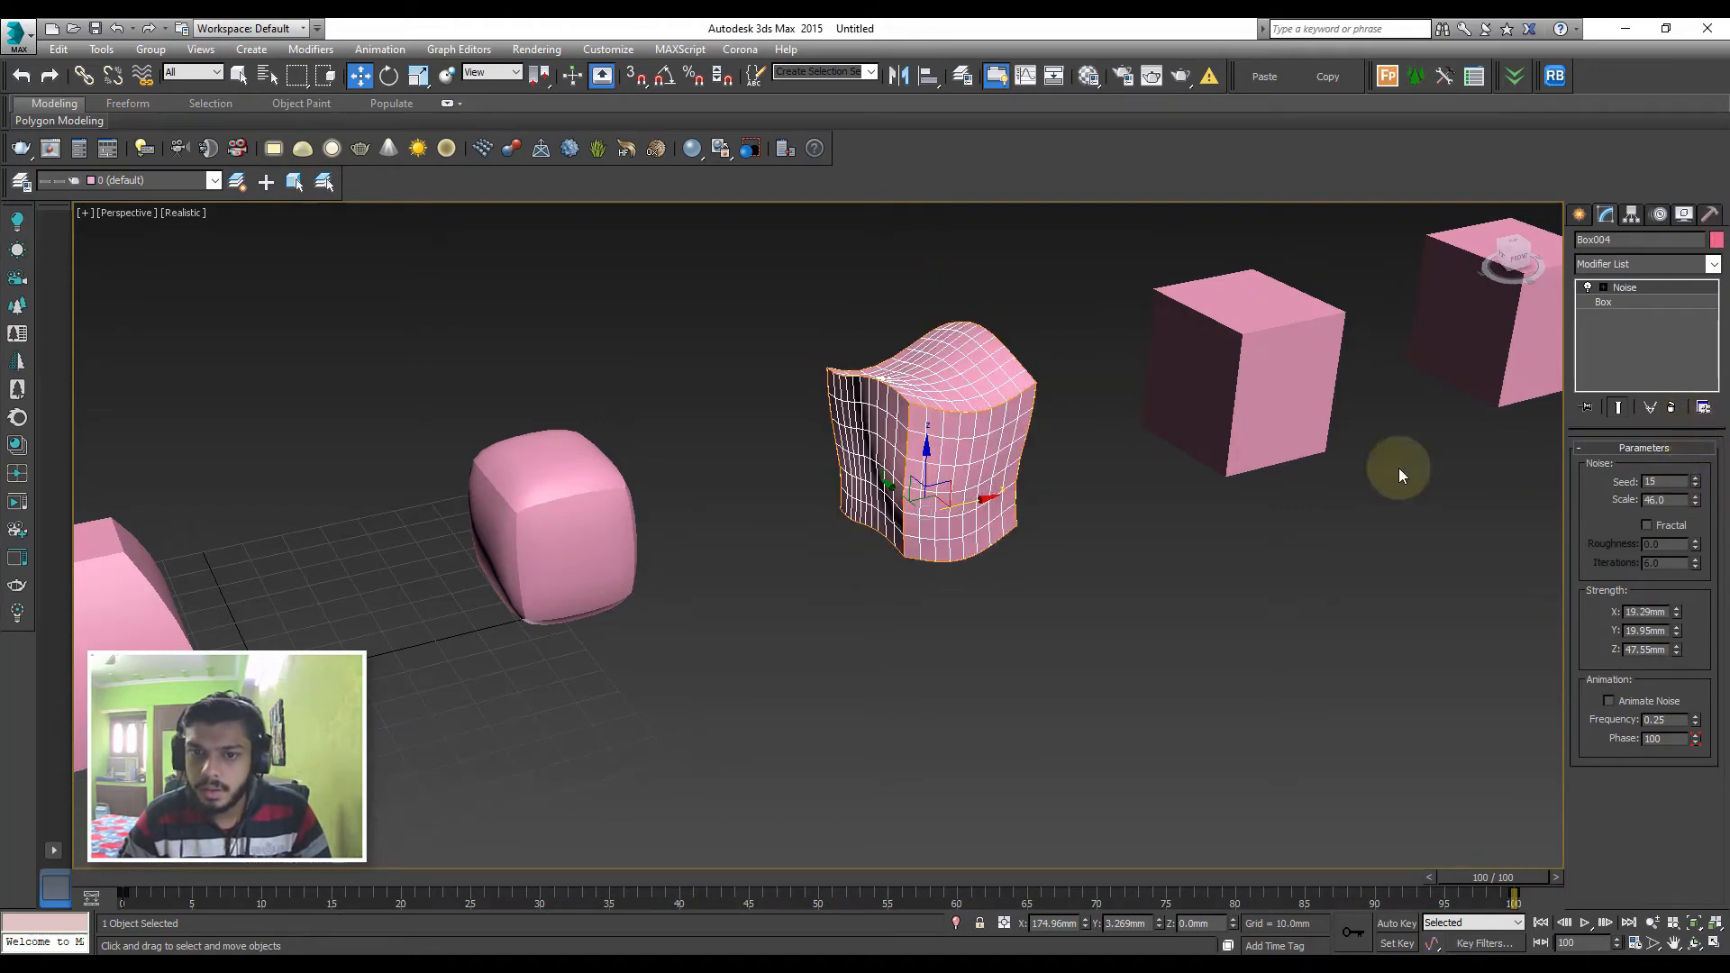
middle_click_drag(1394, 467, 1212, 483, "alt")
mouse_move(1695, 499)
left_mouse_down()
mouse_move(1692, 387)
mouse_move(1715, 586)
mouse_move(1712, 523)
left_mouse_up()
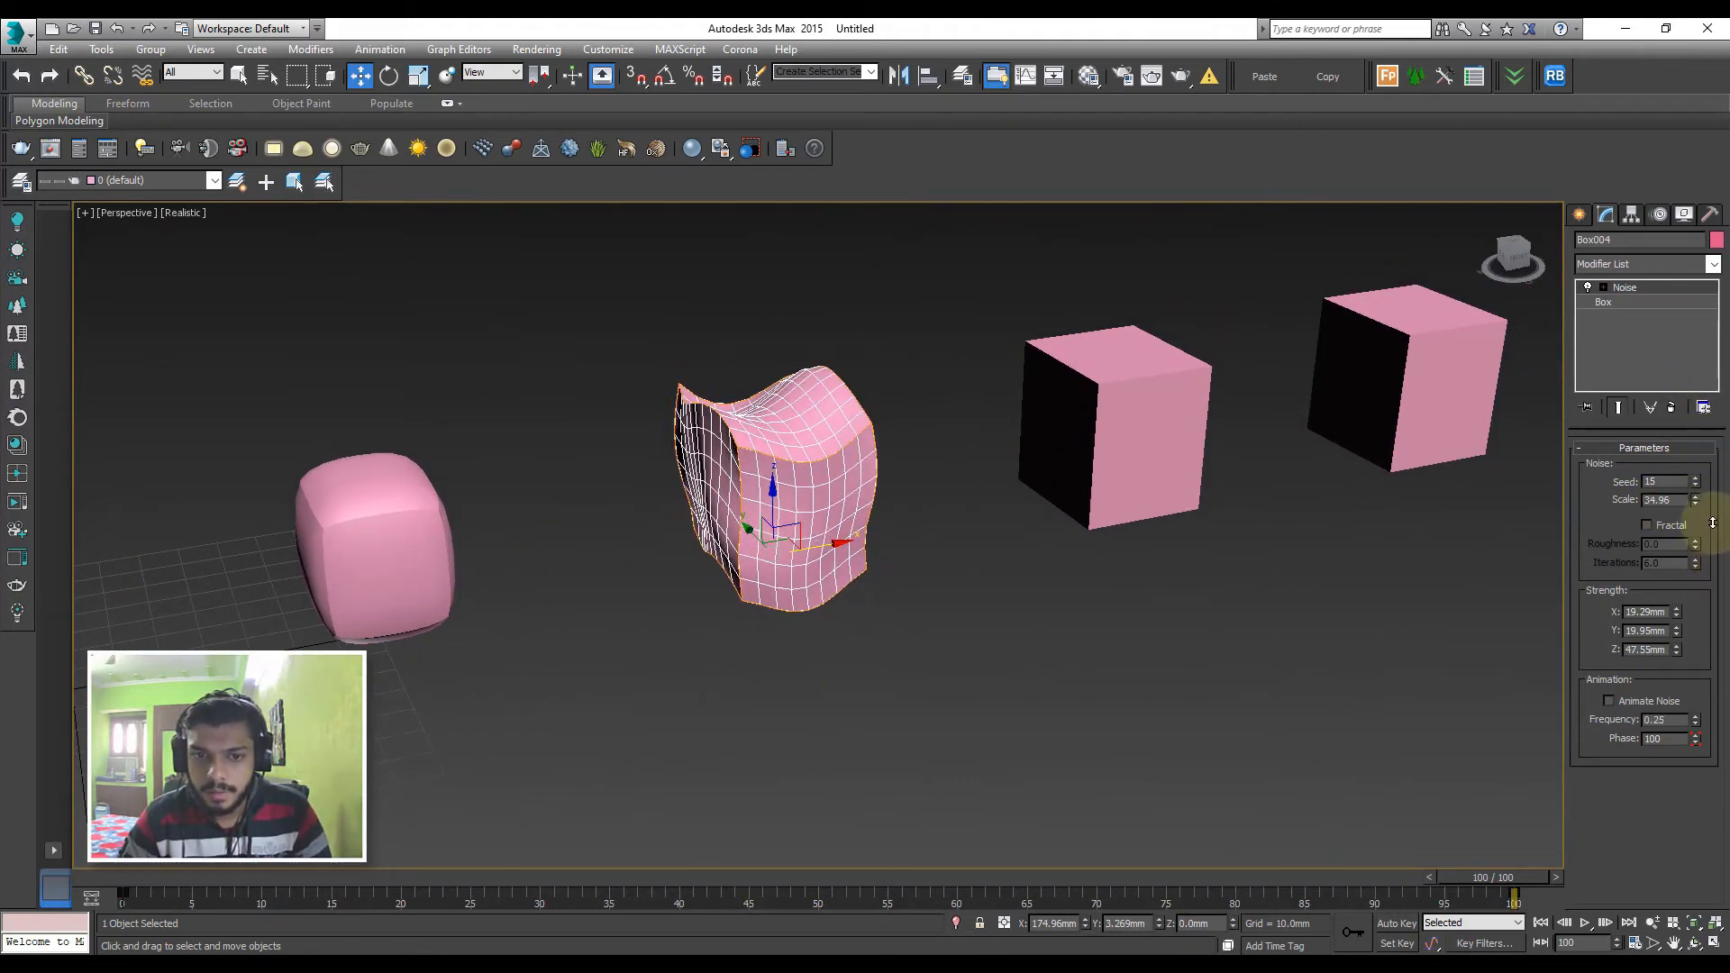
Apply a Wave modifier to the fifth box with amplitude 1 15.67 mm, amplitude 2 10.39 mm and wave length 17.5 mm
left_click(1644, 261)
left_click(1131, 421)
left_click(1644, 265)
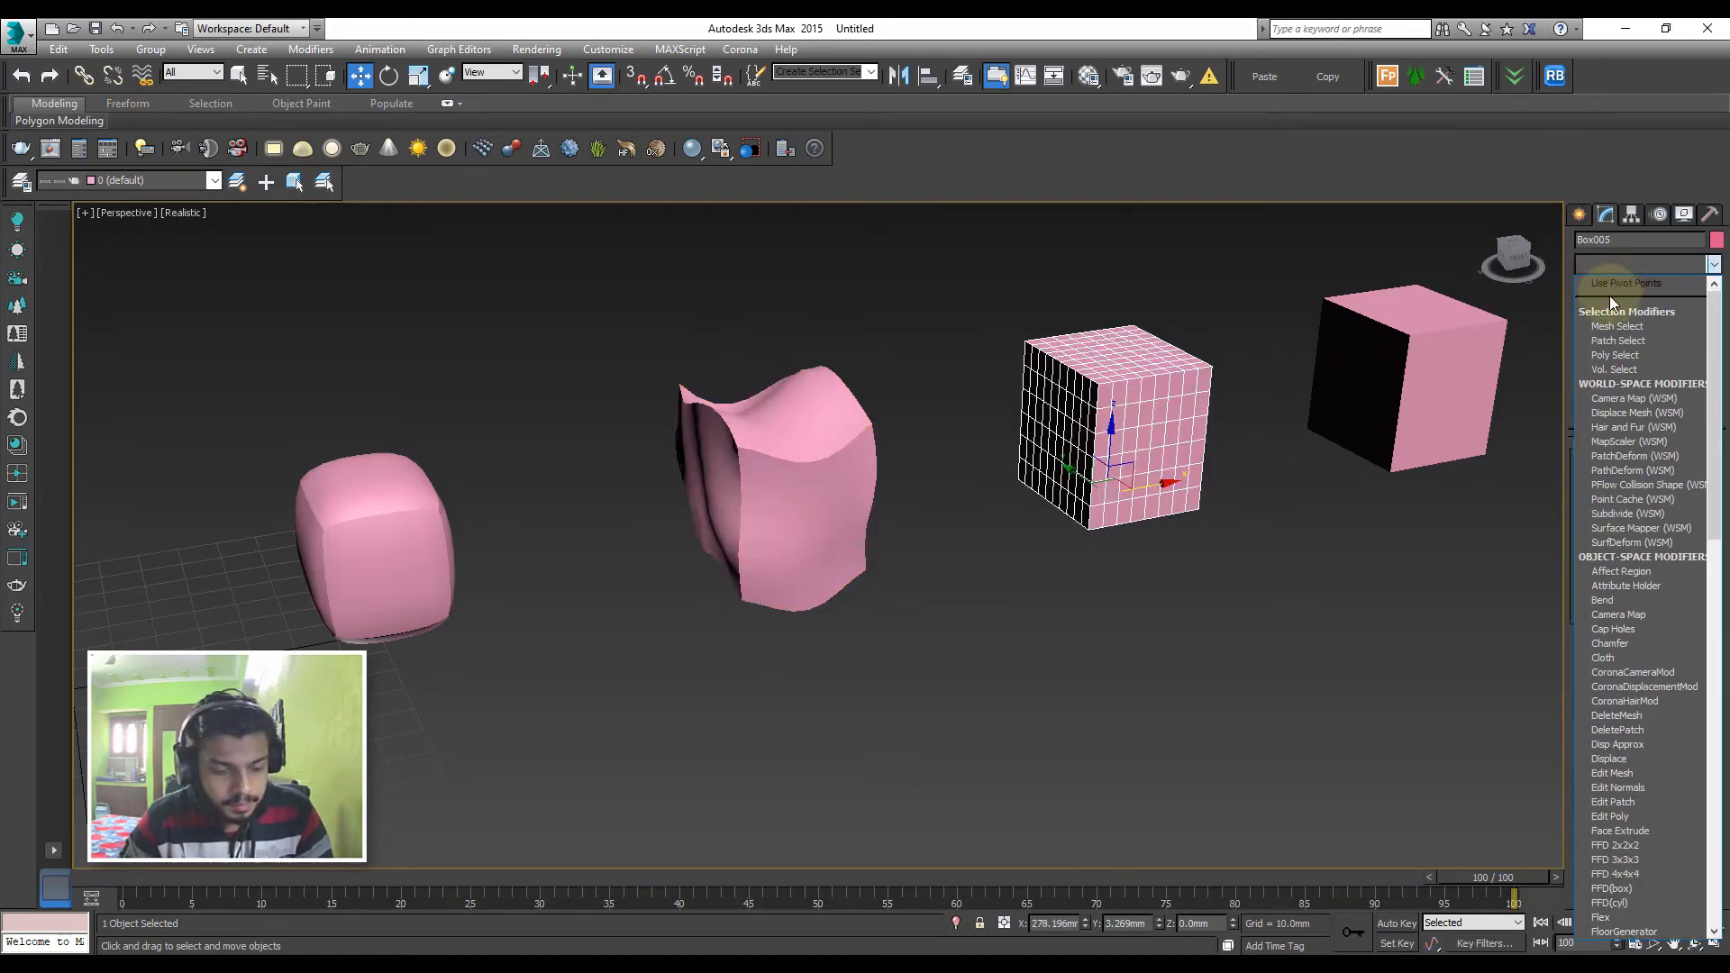
key("w")
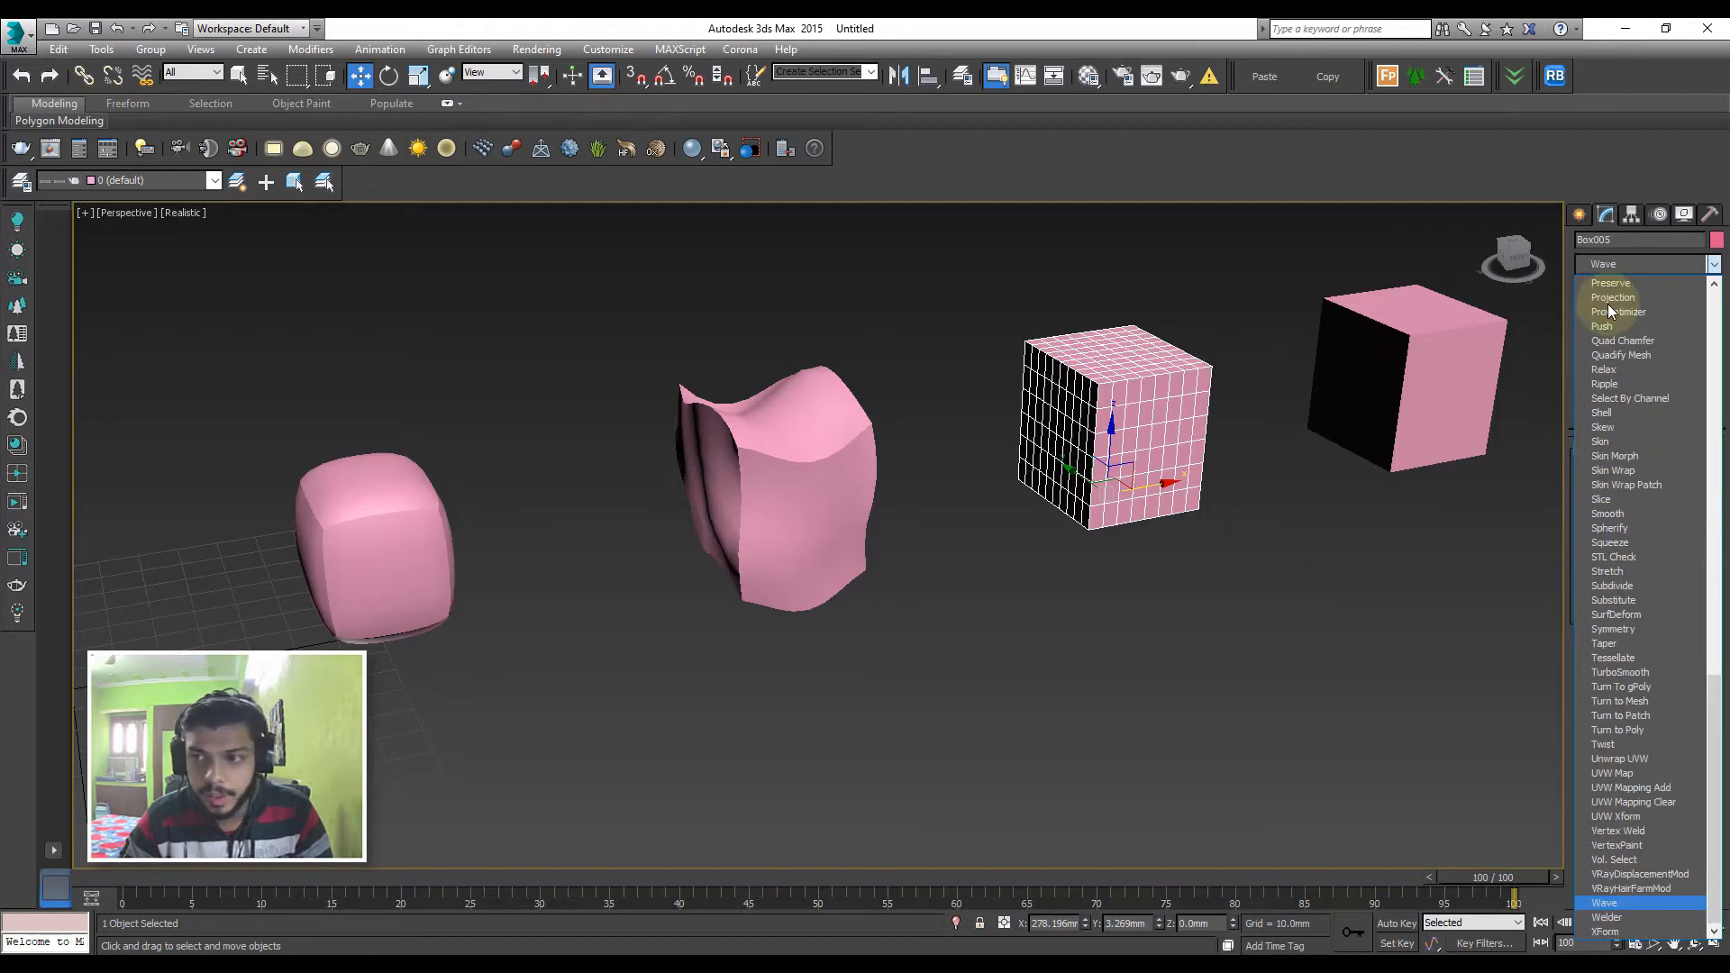
left_click(1638, 901)
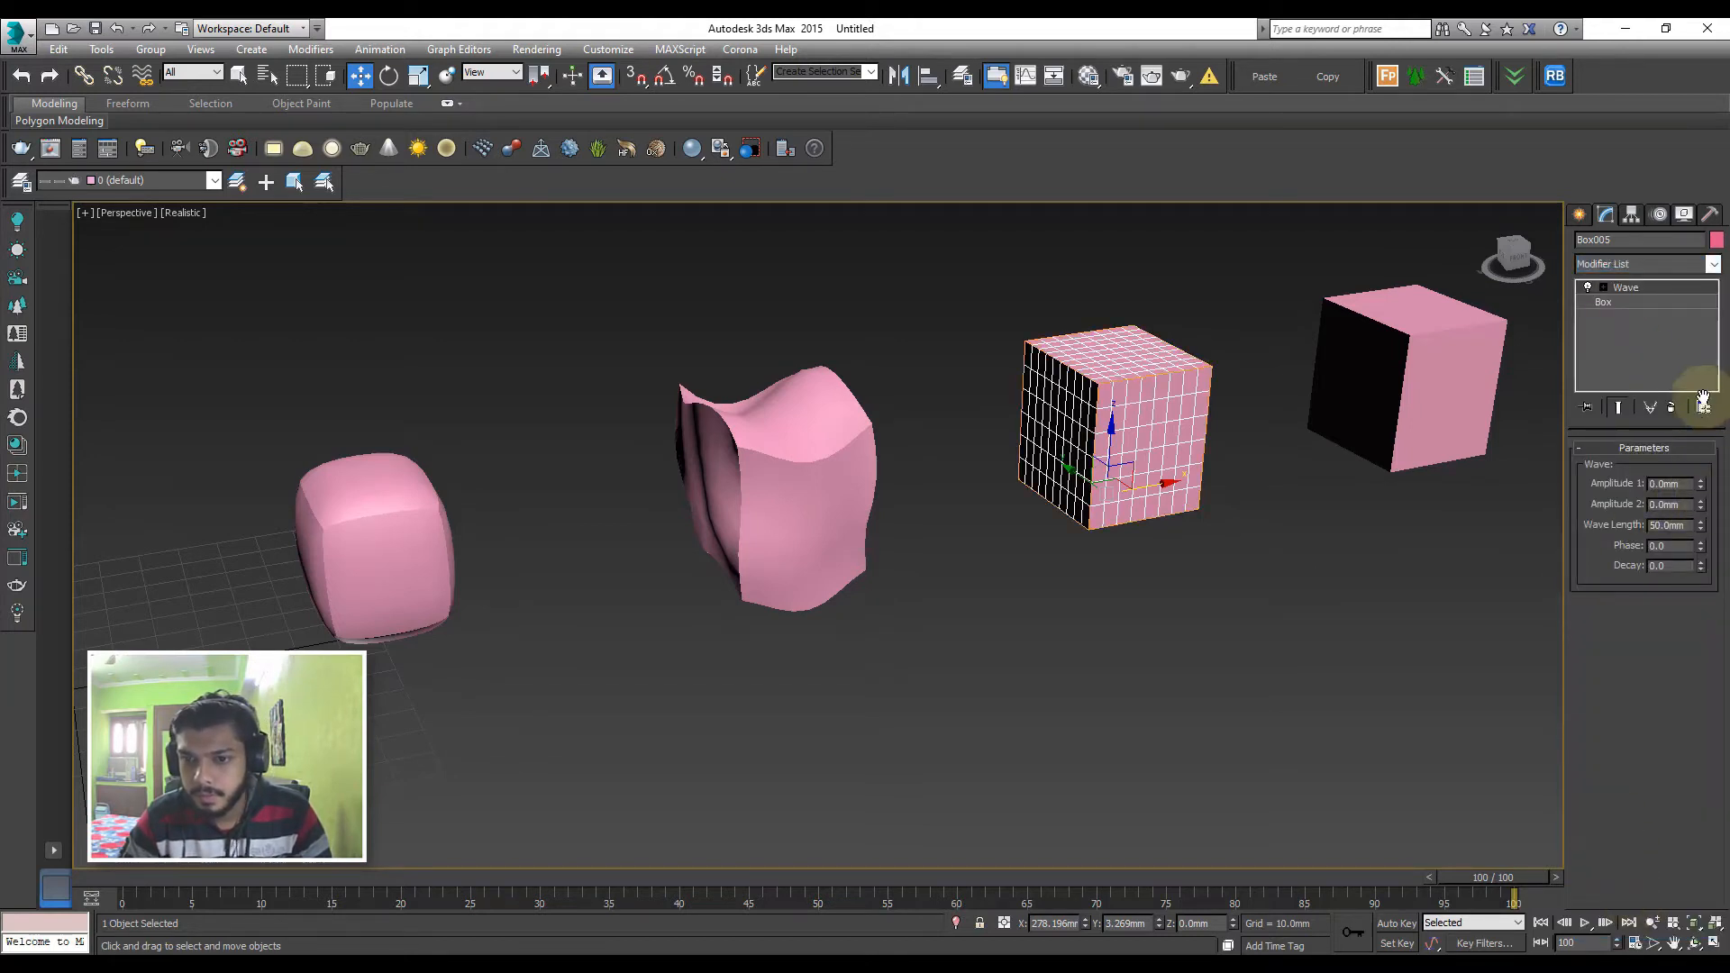
left_click_drag(1700, 484, 1698, 36)
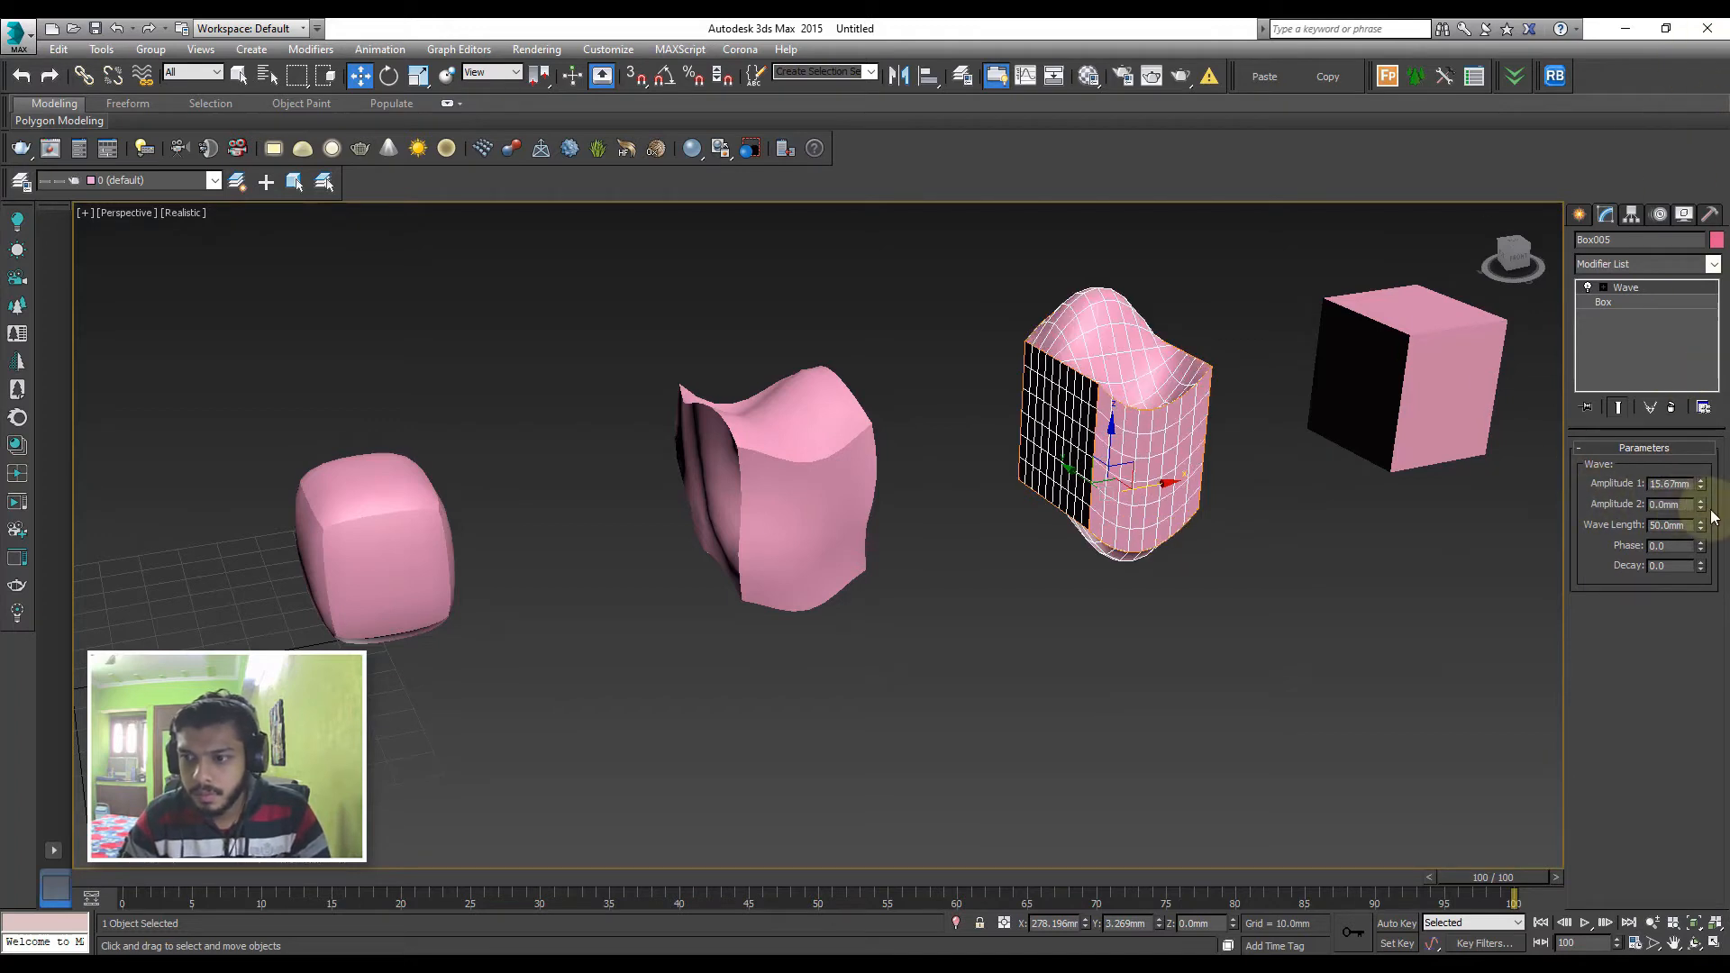
left_click_drag(1700, 505, 1726, 580)
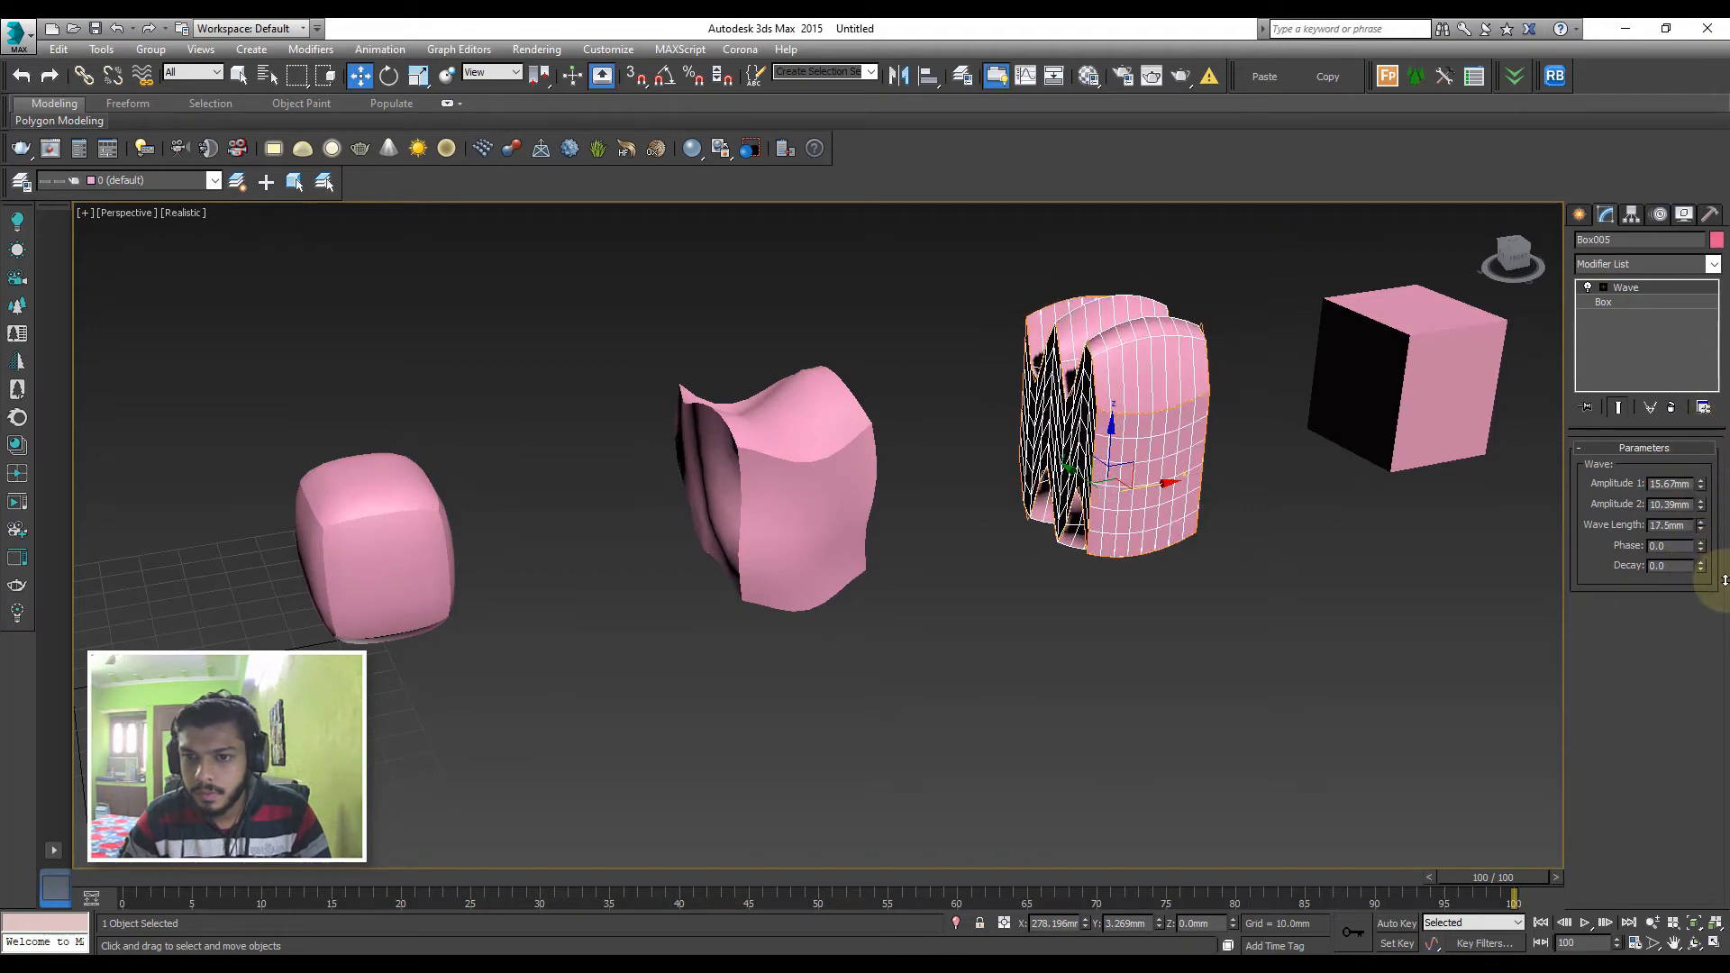
Stretch the wave-deformed fifth box along its Y axis with the Scale tool
middle_click_drag(1246, 568, 1150, 560, "alt")
key("r")
left_click_drag(1172, 541, 1313, 603)
middle_click_drag(1235, 494, 1212, 449)
scroll(1187, 473, "down", 3)
Delete the undeformed sixth box at the end of the row and select the first box
left_click(1281, 395)
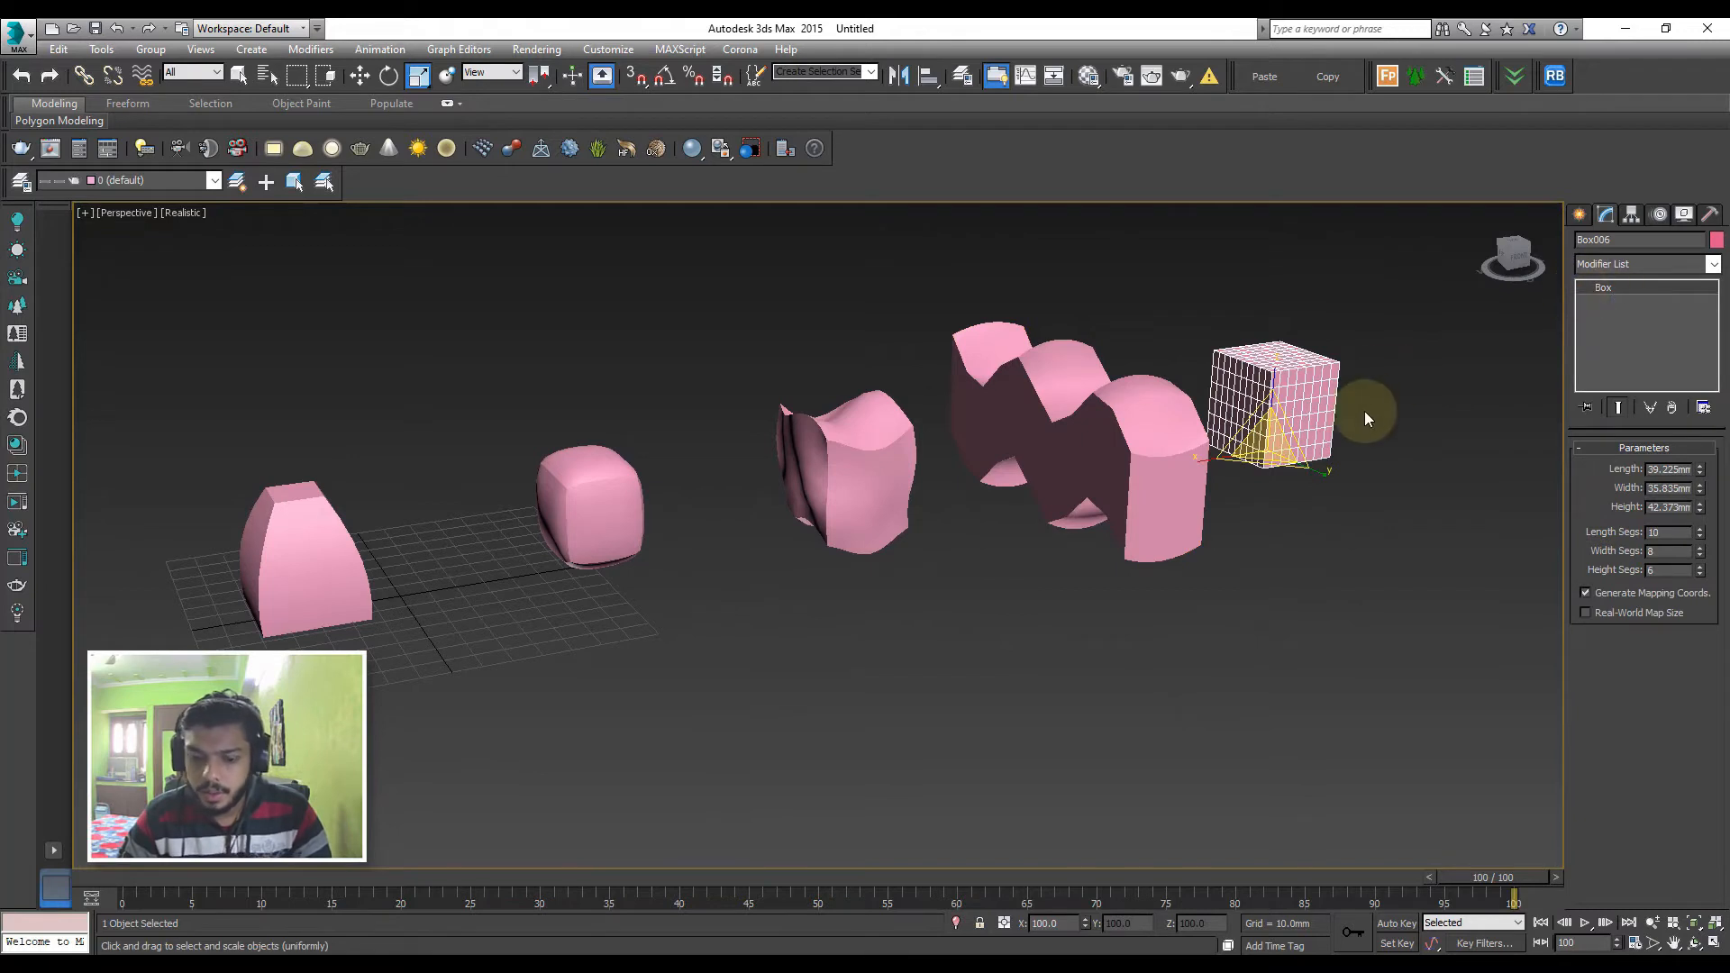
key("Delete")
middle_click_drag(1095, 544, 1144, 521)
scroll(1146, 522, "down", 4)
middle_click_drag(766, 619, 618, 589)
left_click(610, 549)
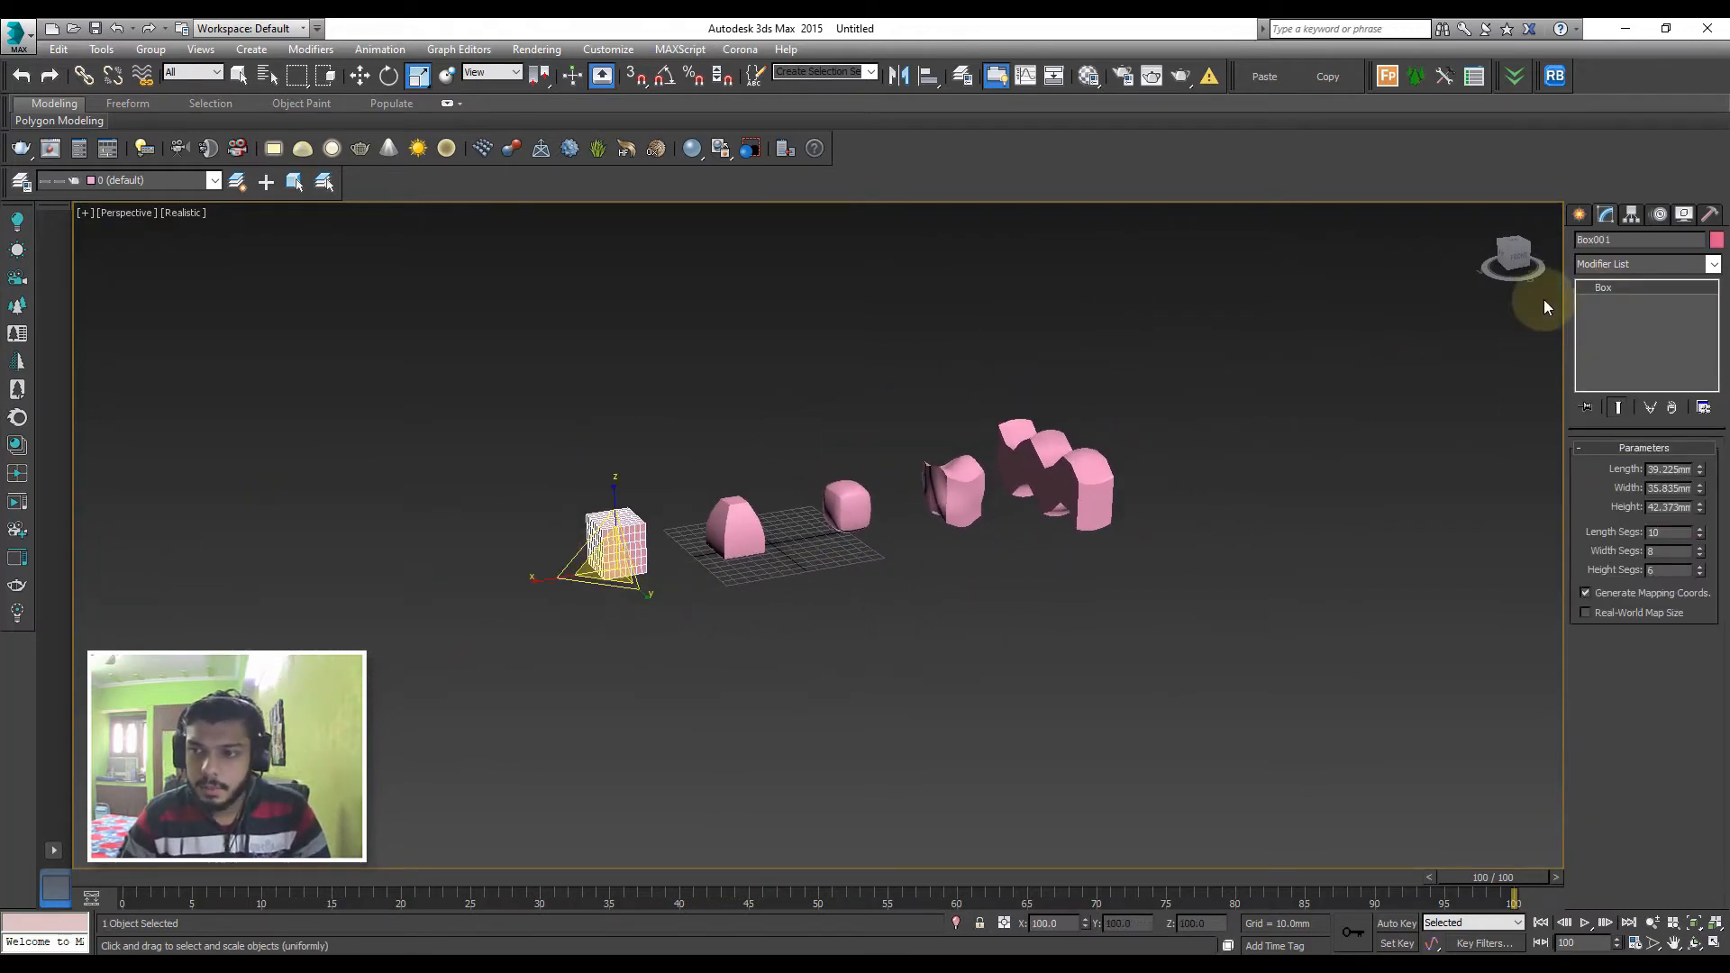
left_click(1581, 214)
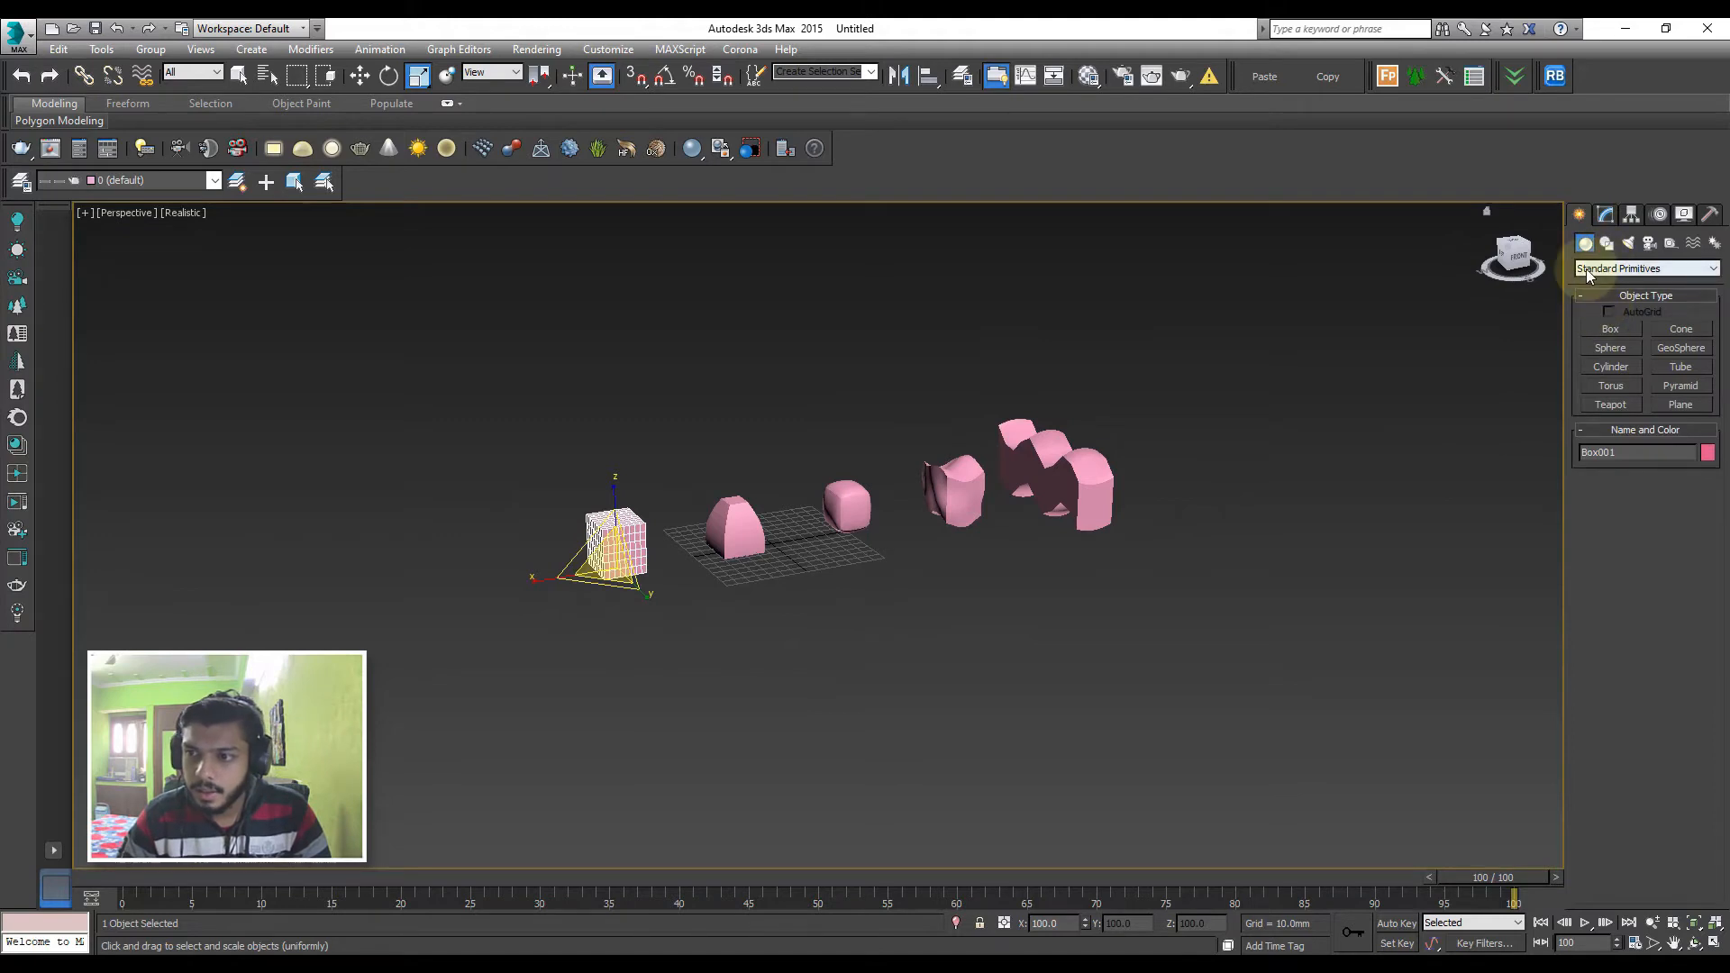
left_click(1608, 269)
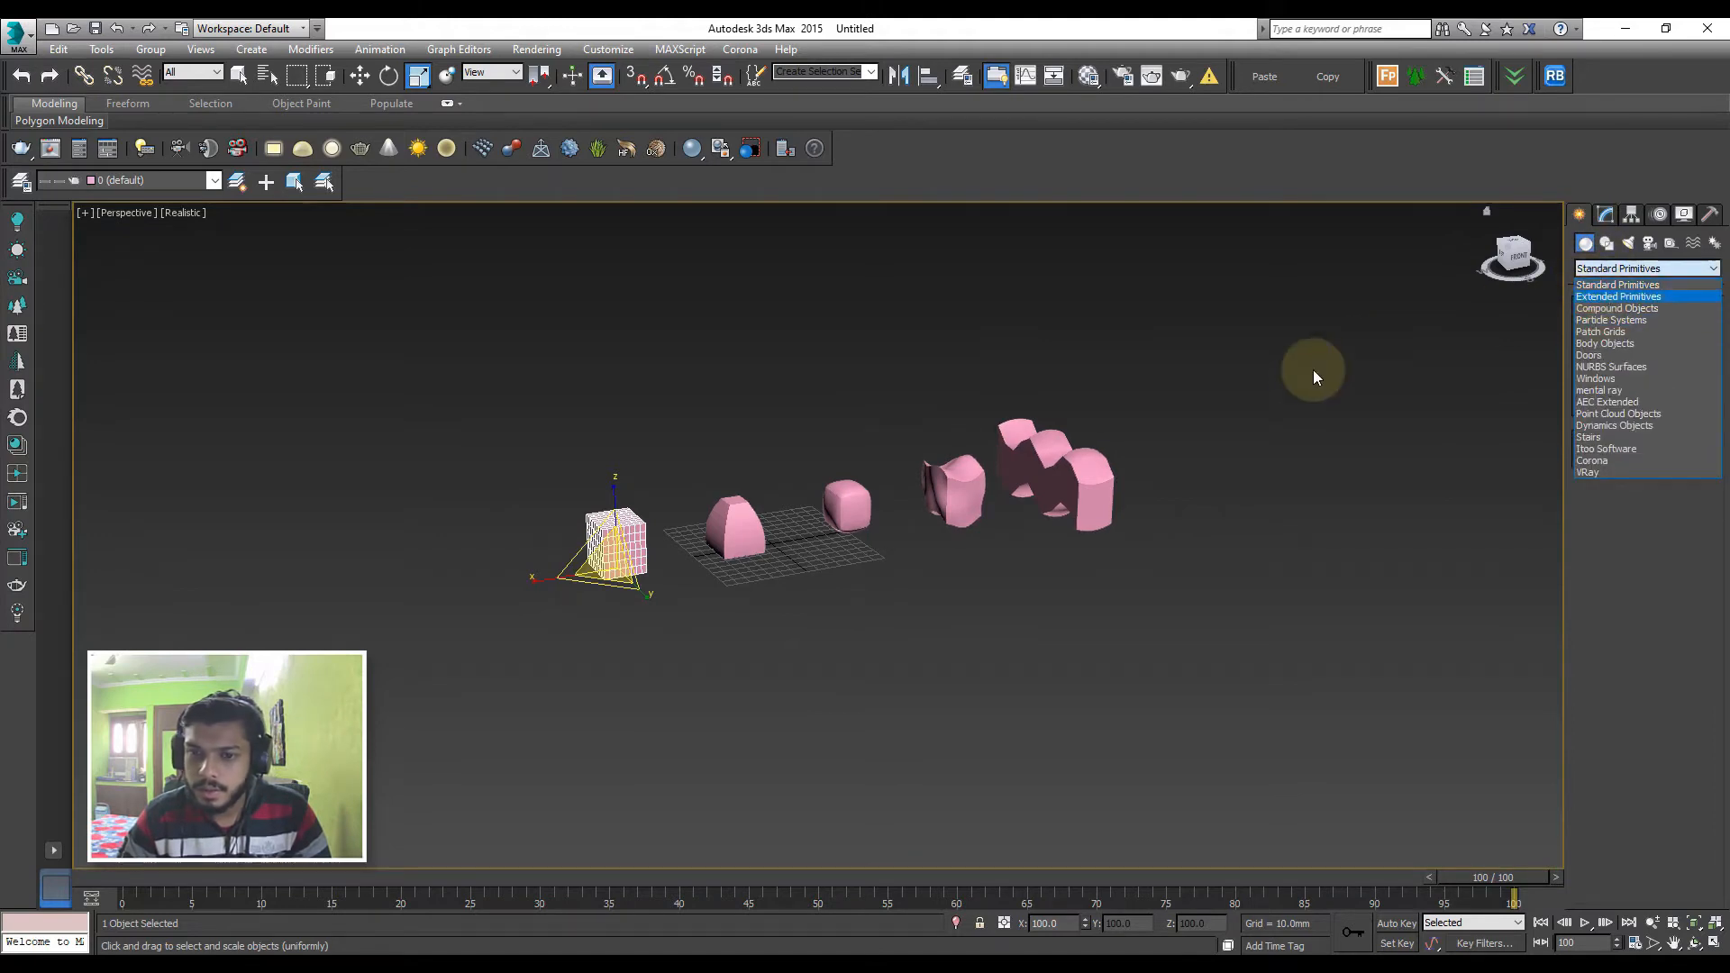
Undo the deletion of the last box in the row
left_click(1279, 402)
key("ctrl+z")
key("ctrl+z")
left_click(1606, 215)
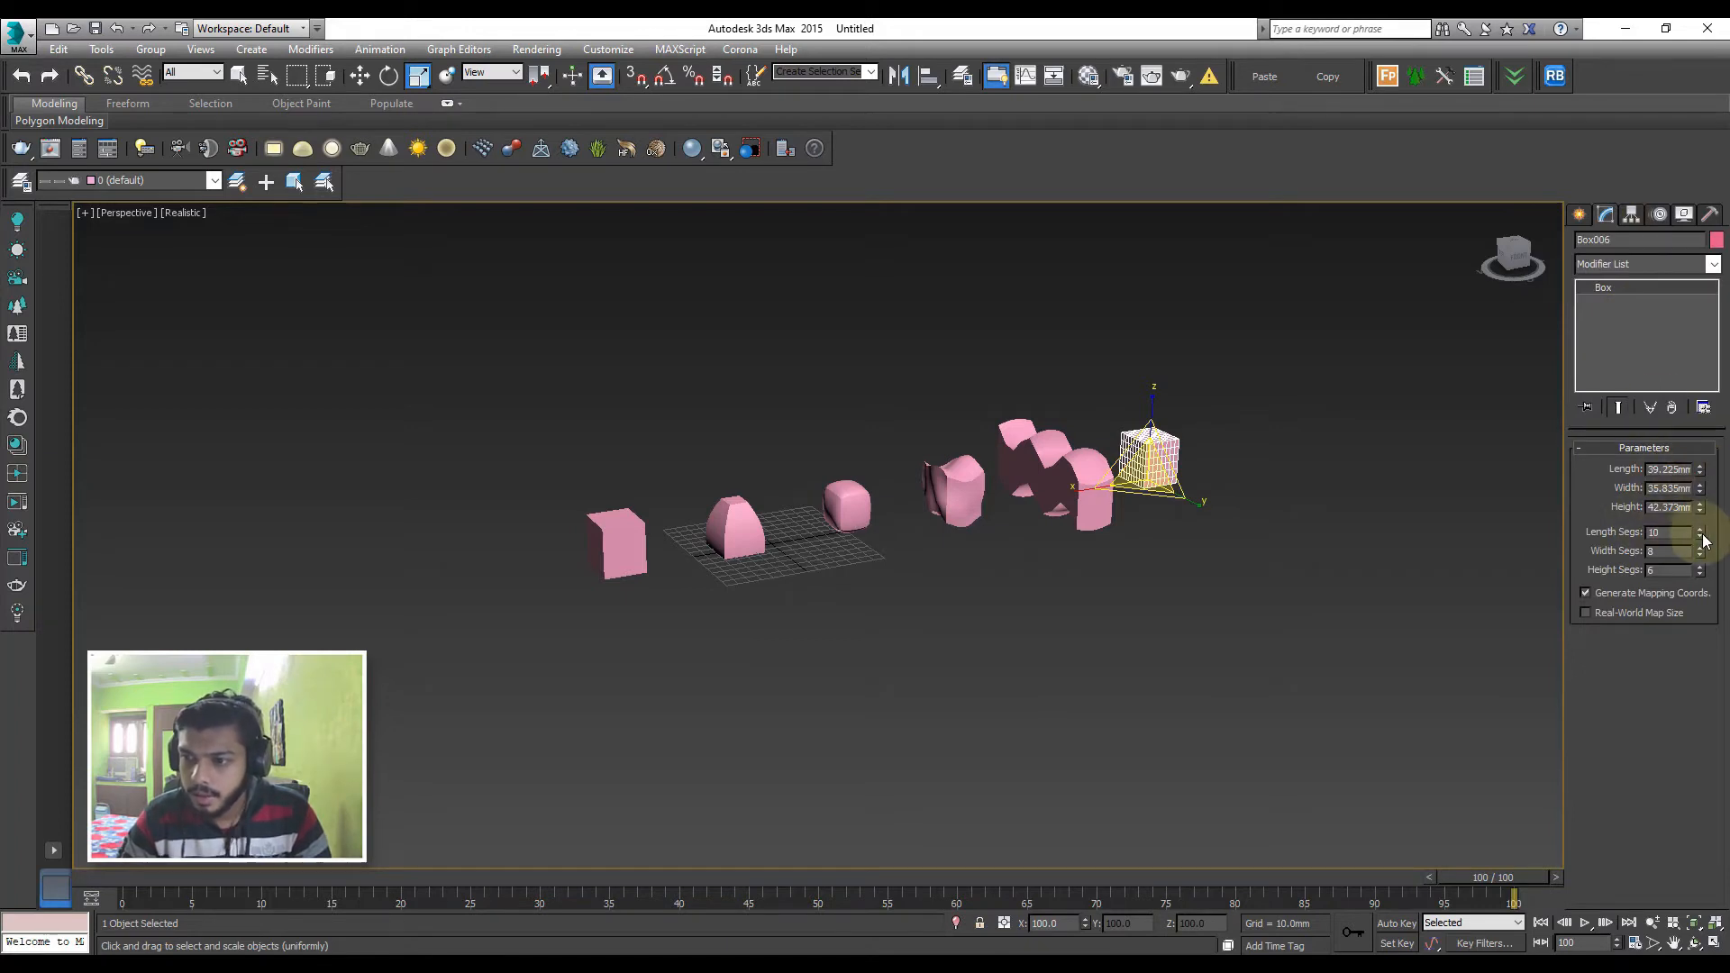
Turn the first box in the row into a Morph compound object
left_click(1359, 523)
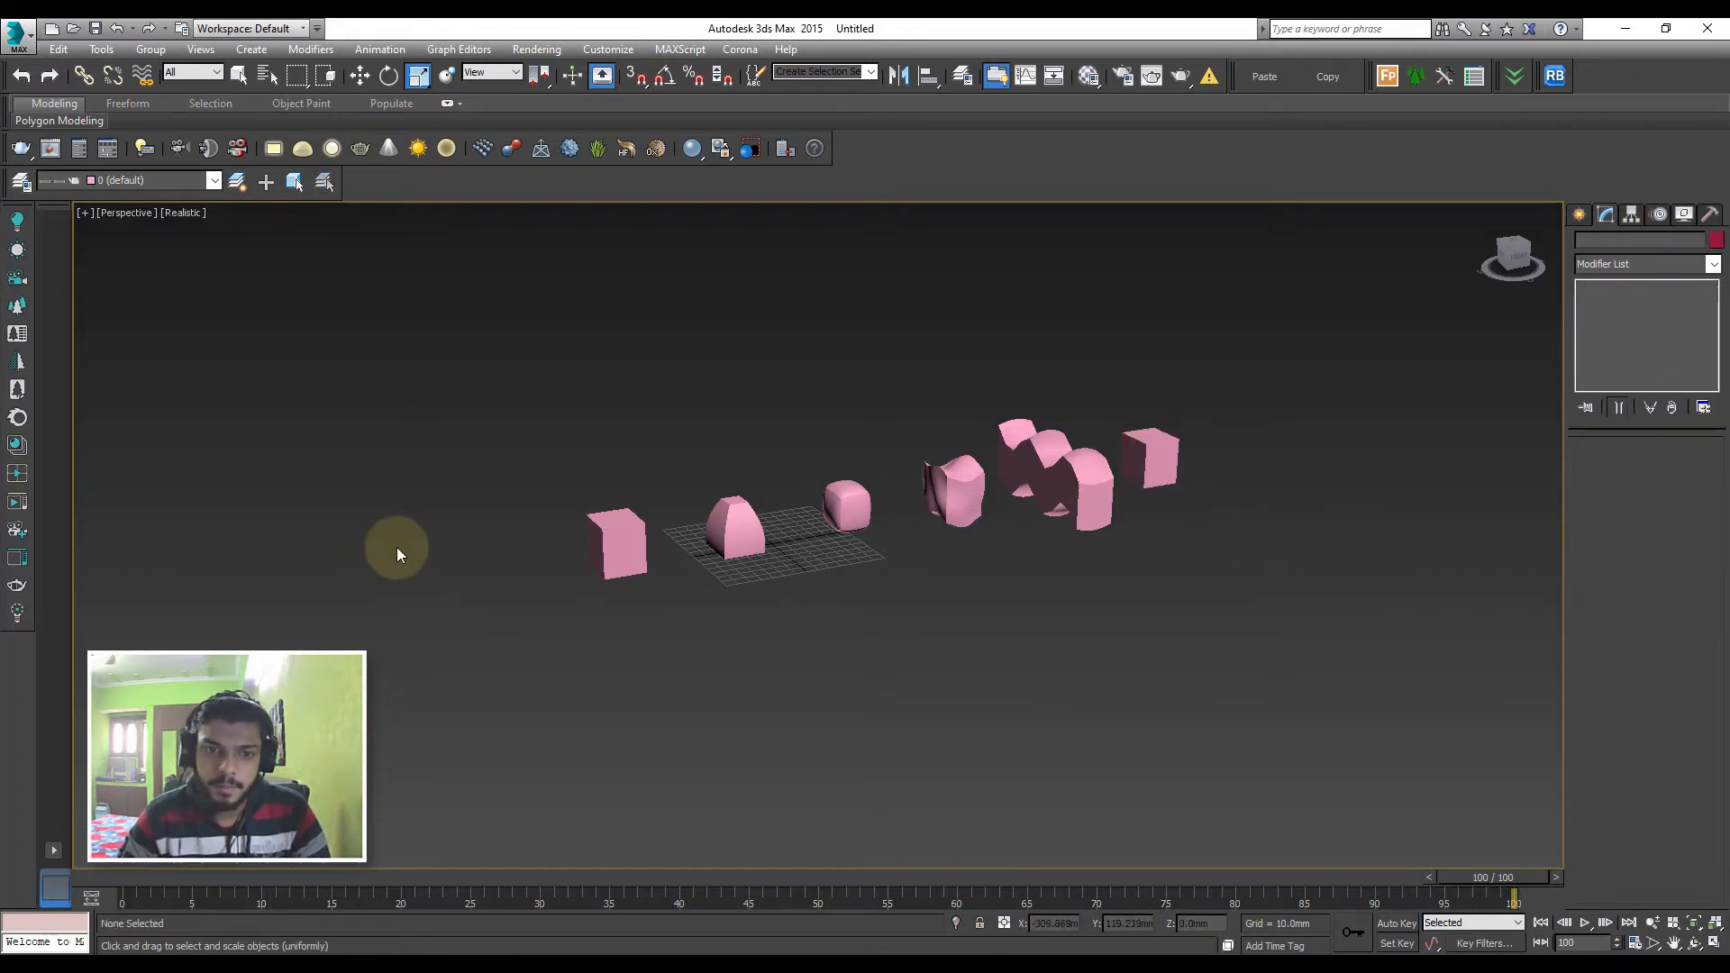
left_click(631, 563)
left_click(1578, 214)
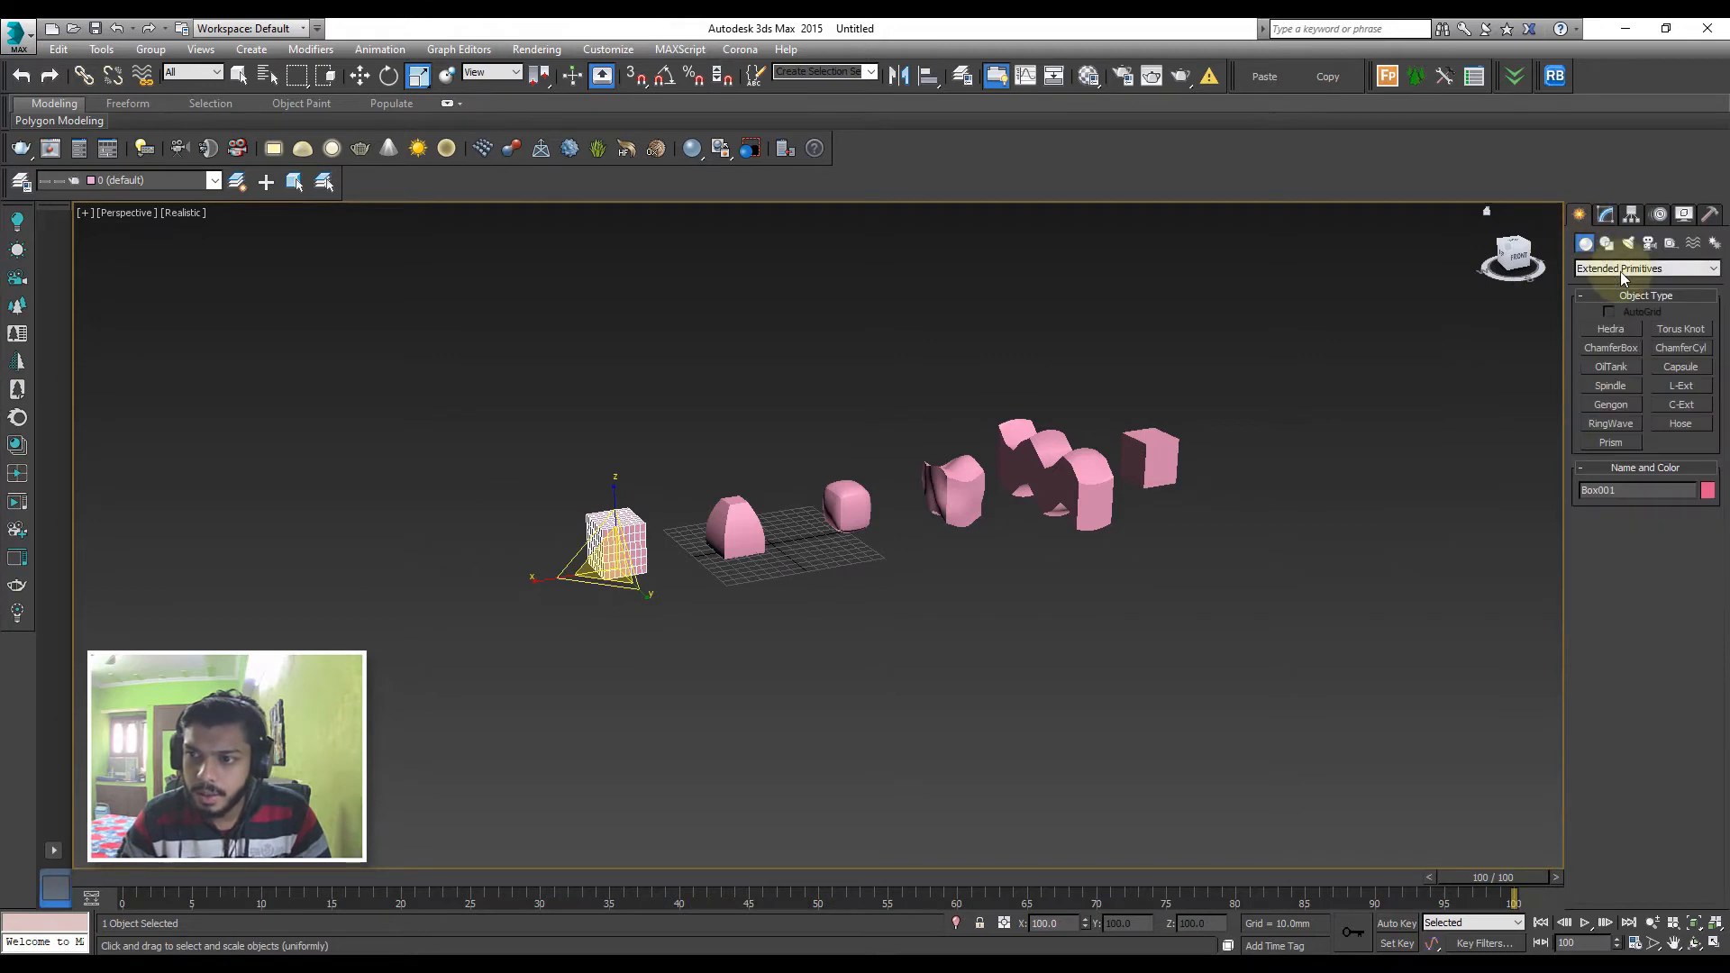
left_click(1642, 269)
left_click(1617, 308)
left_click(1611, 329)
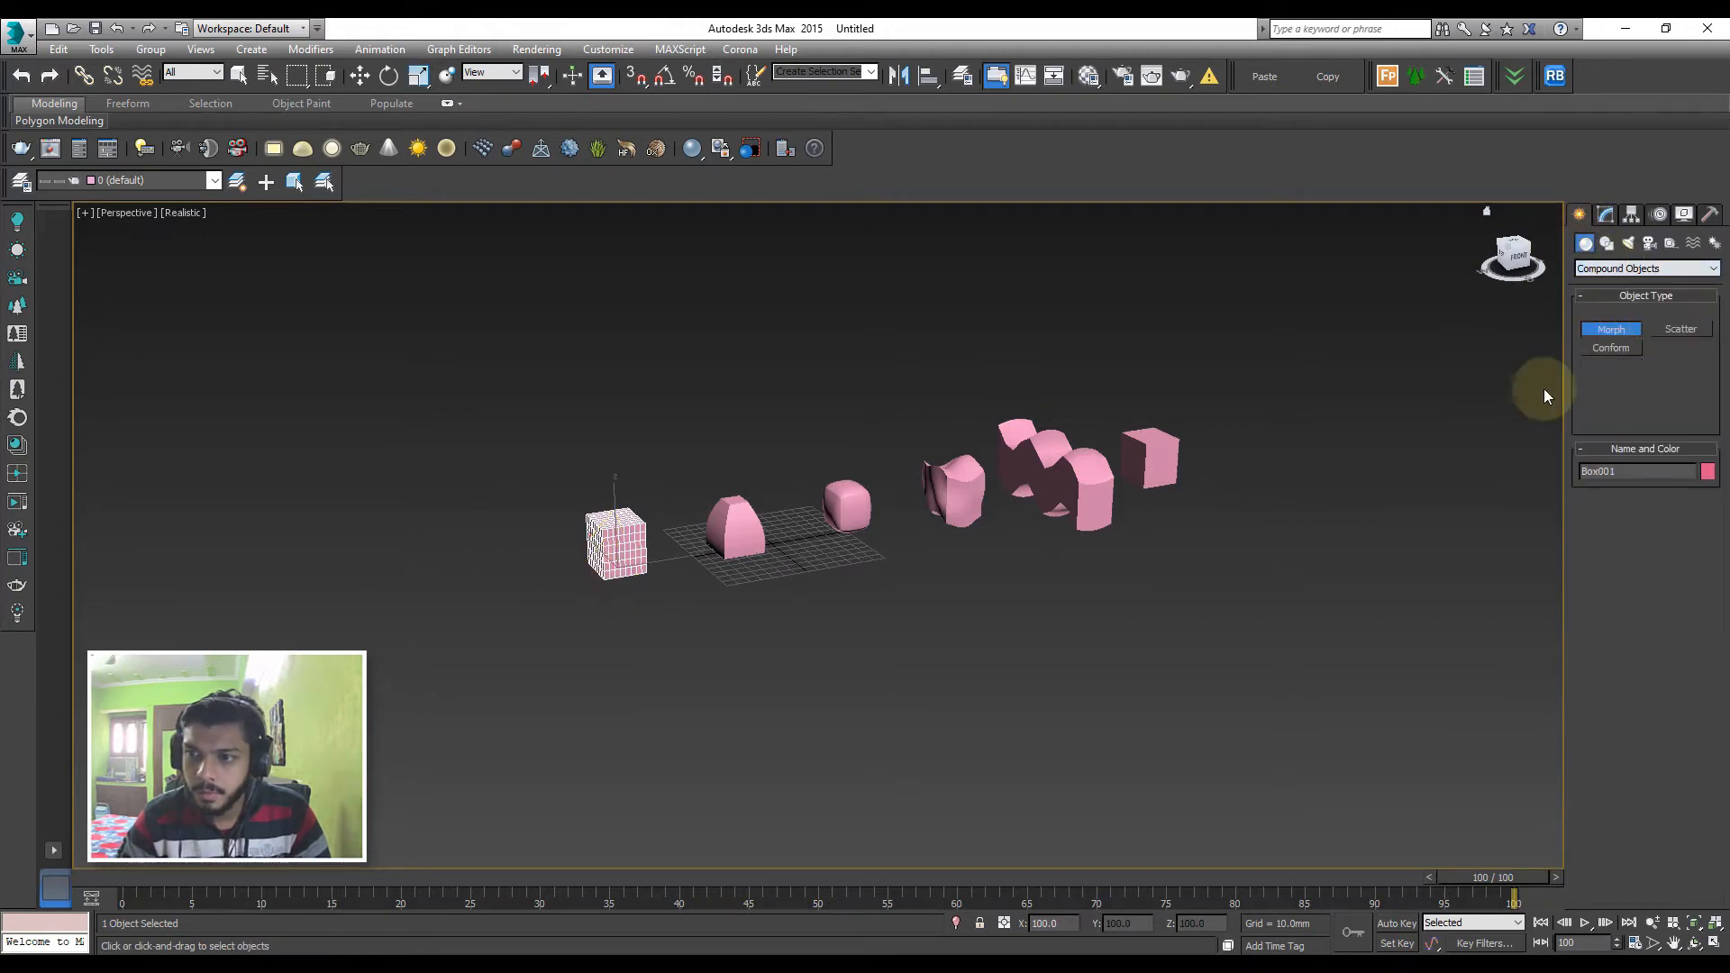
Try picking the tapered second box as a morph target at frame 100
left_click(1640, 526)
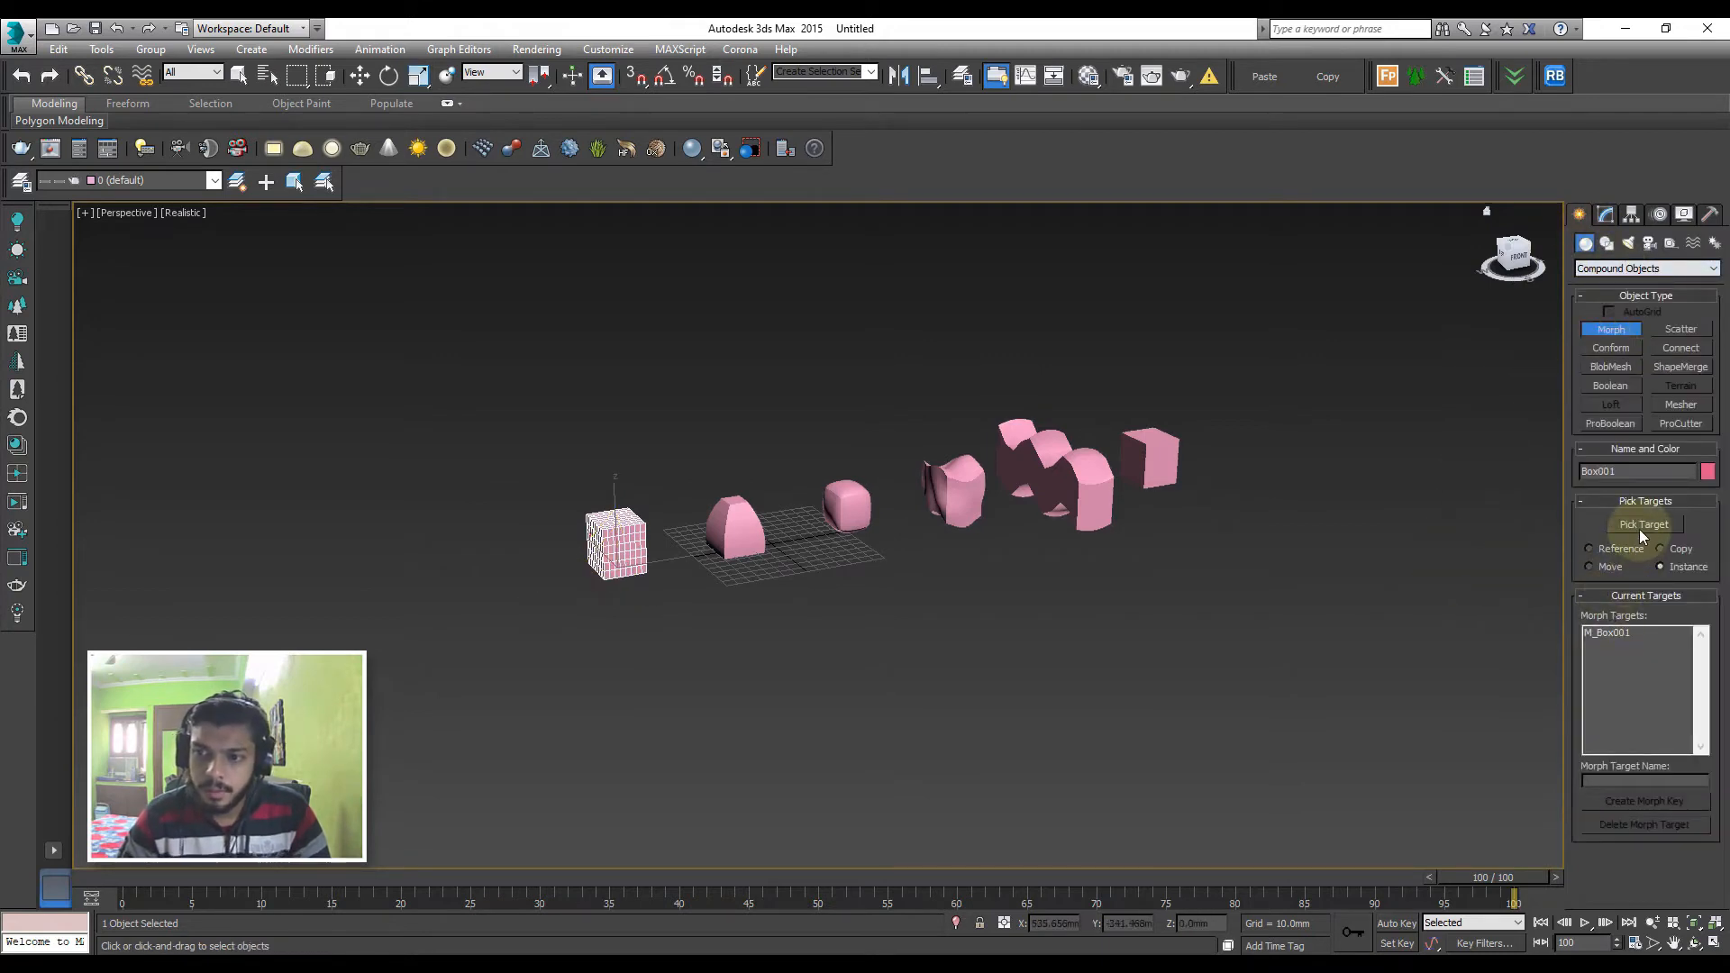
left_click(734, 532)
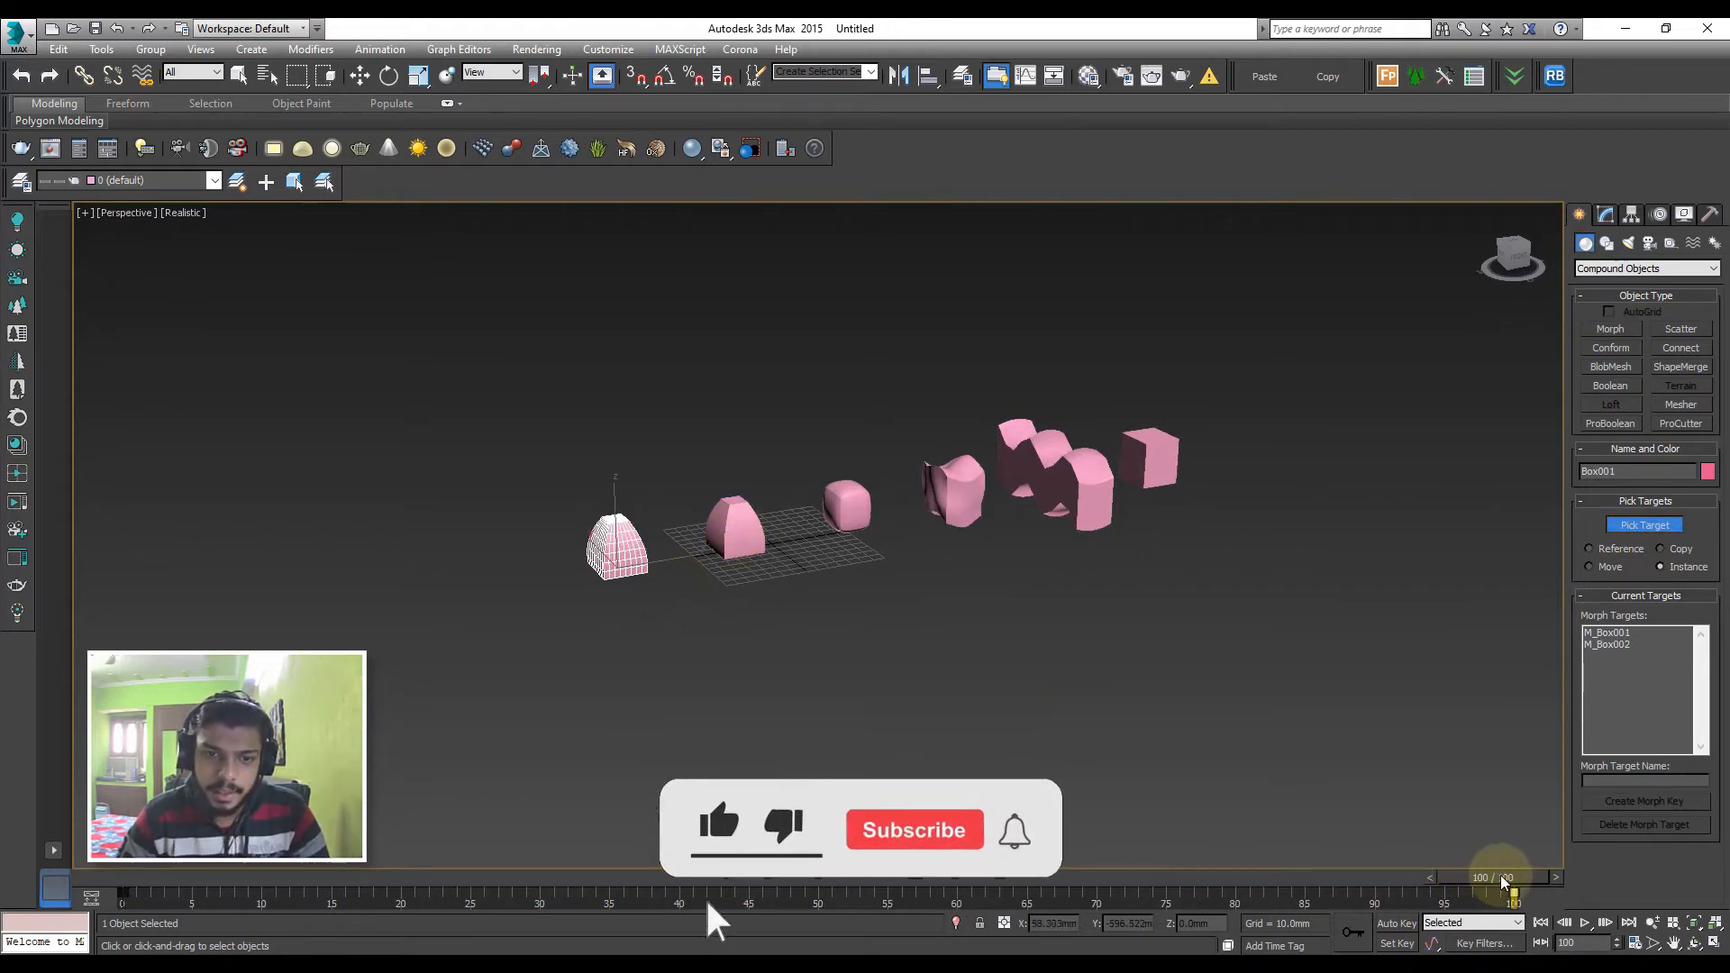
left_click_drag(1502, 881, 1642, 850)
key("ctrl+z")
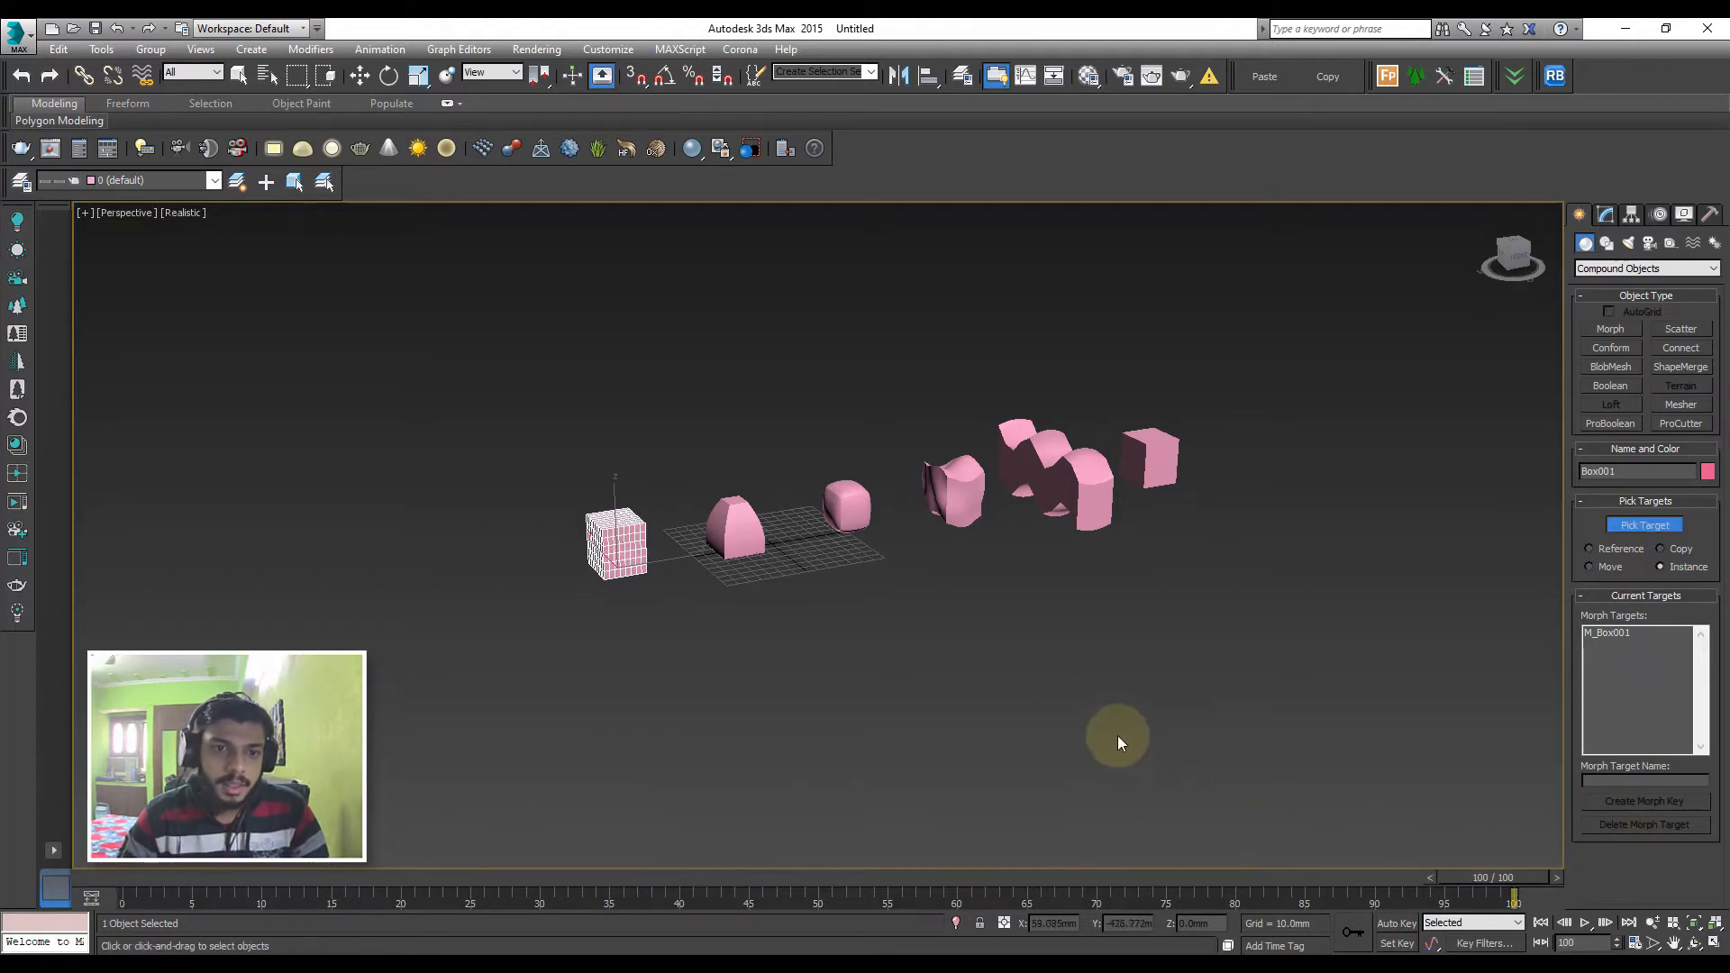
Pick the tapered second box as morph target at frame 10 and the relaxed third box at frame 20
left_click_drag(1544, 880, 278, 879)
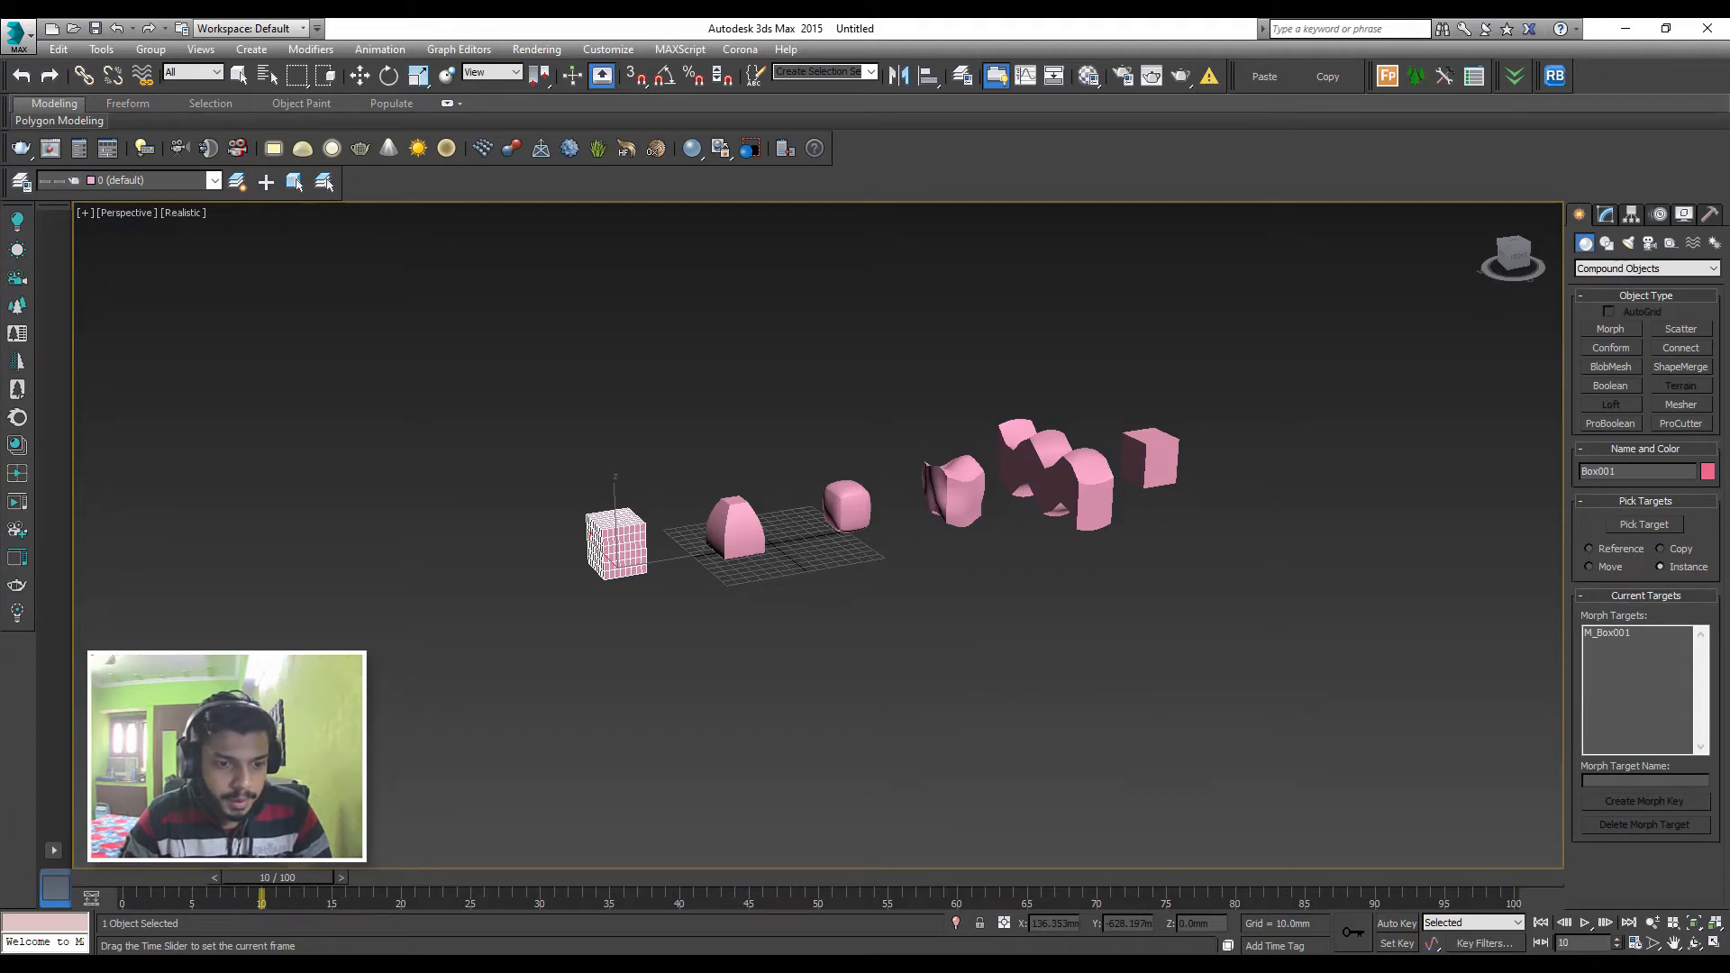
left_click(1644, 525)
left_click(739, 541)
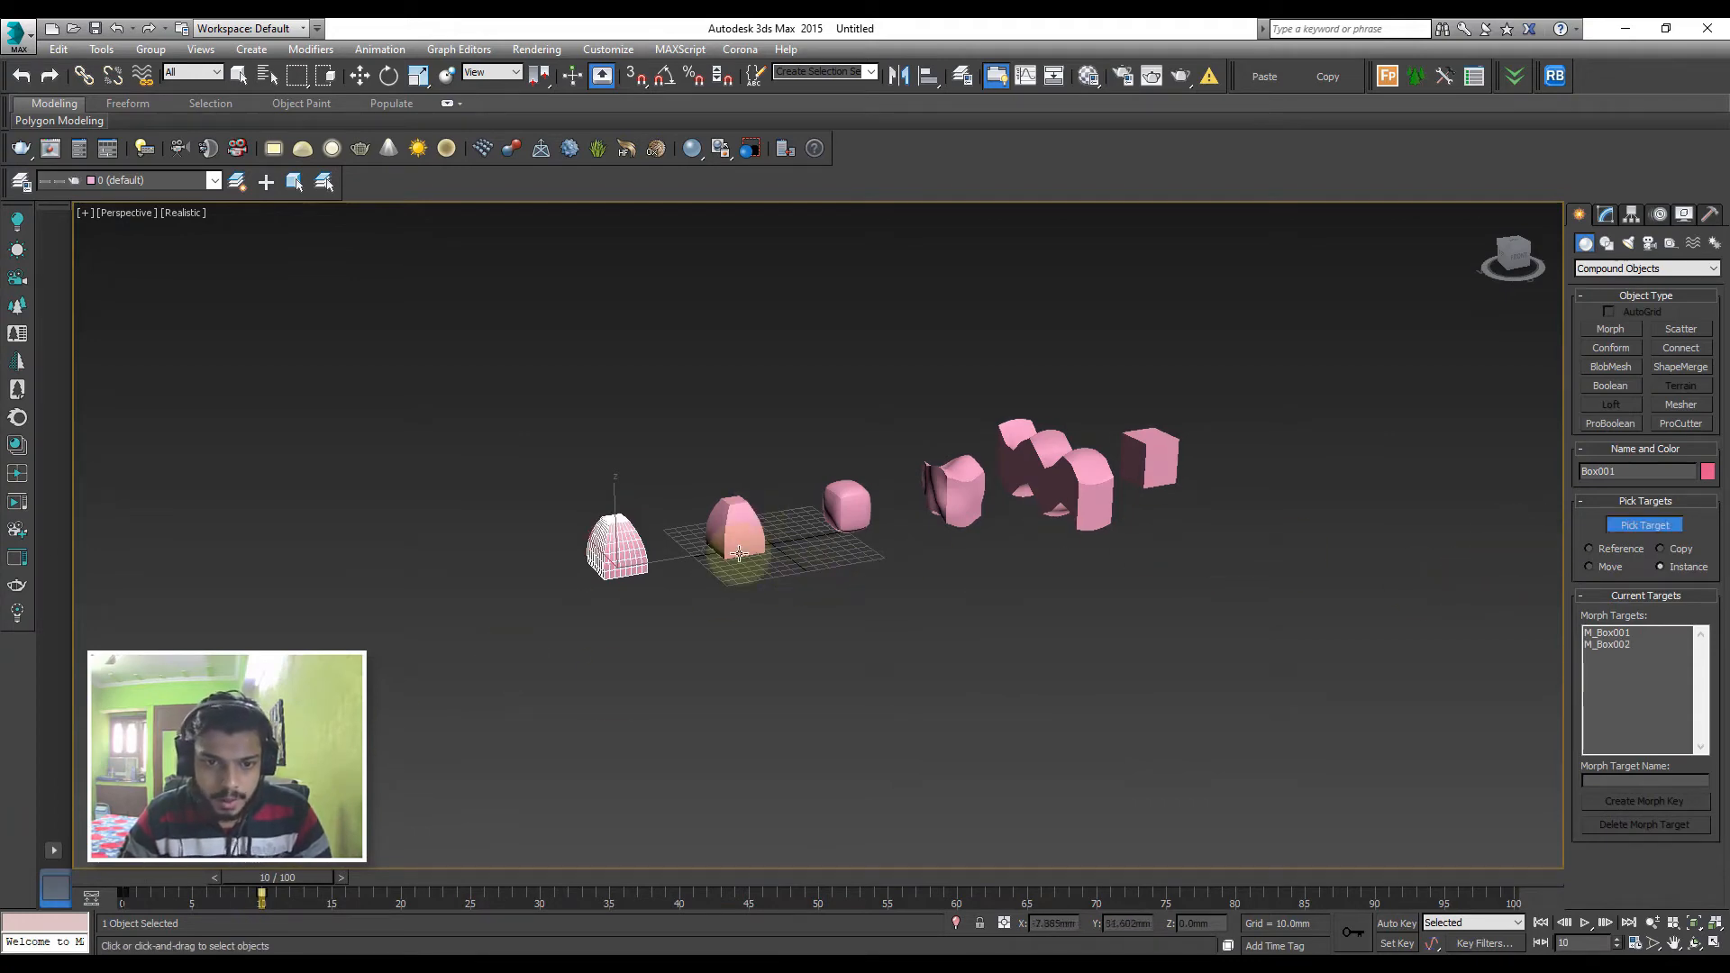
left_click_drag(329, 879, 383, 888)
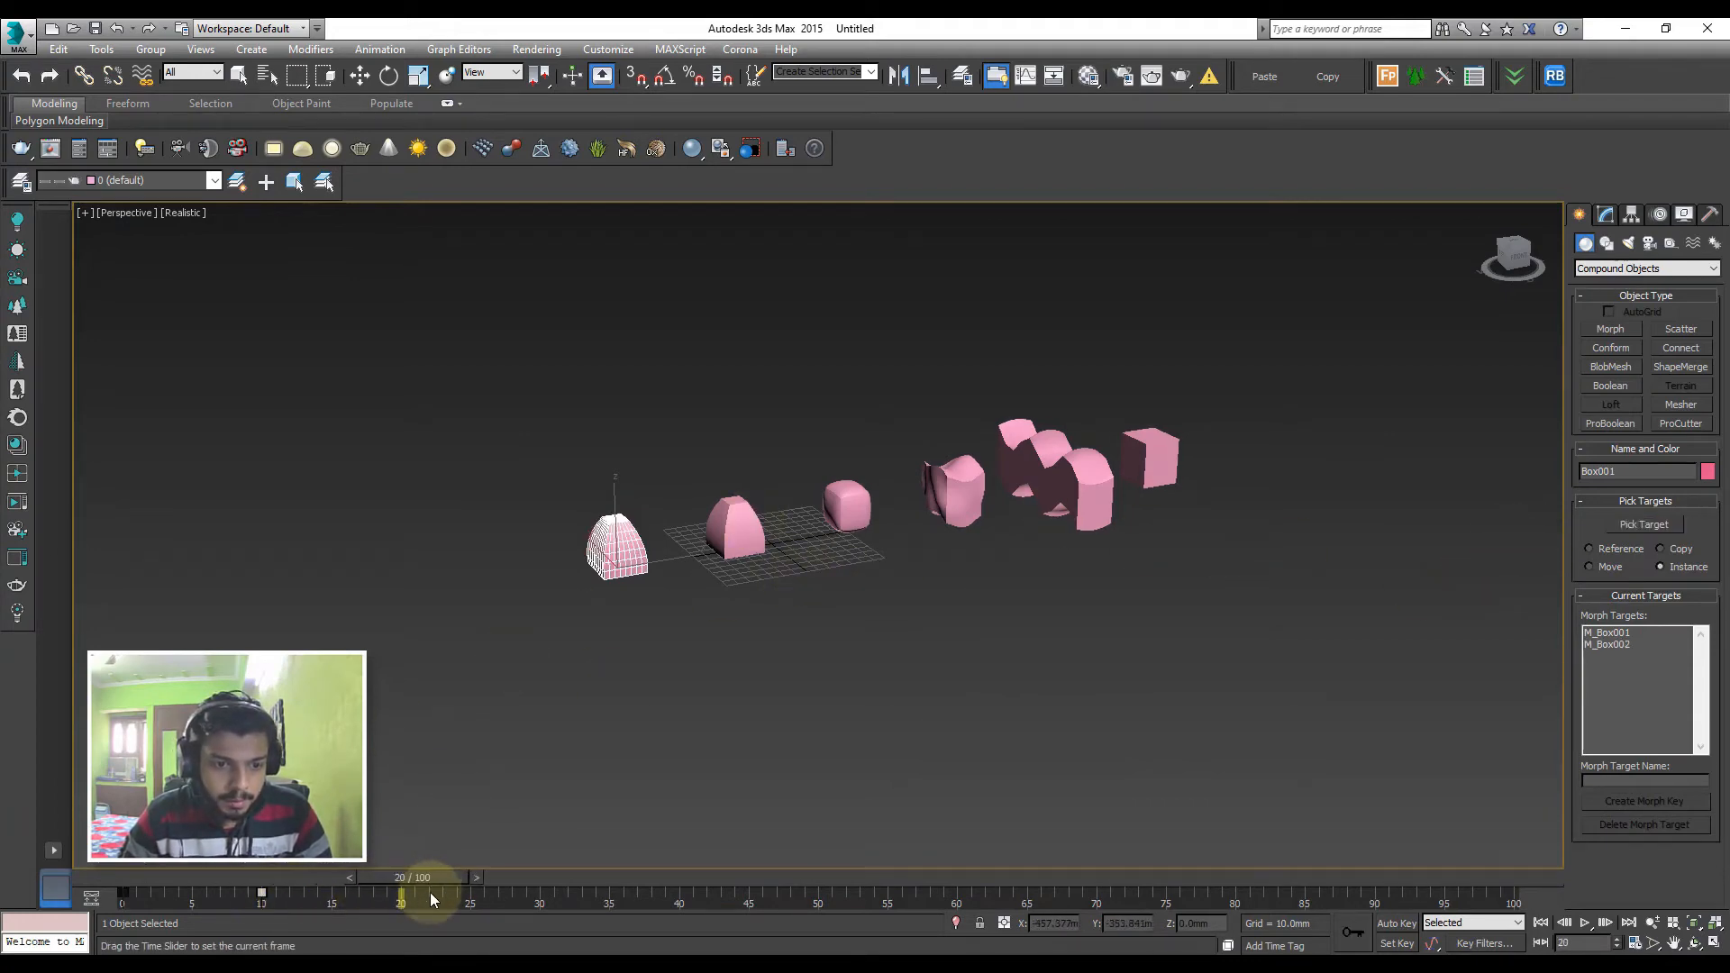
left_click(1645, 524)
left_click(847, 504)
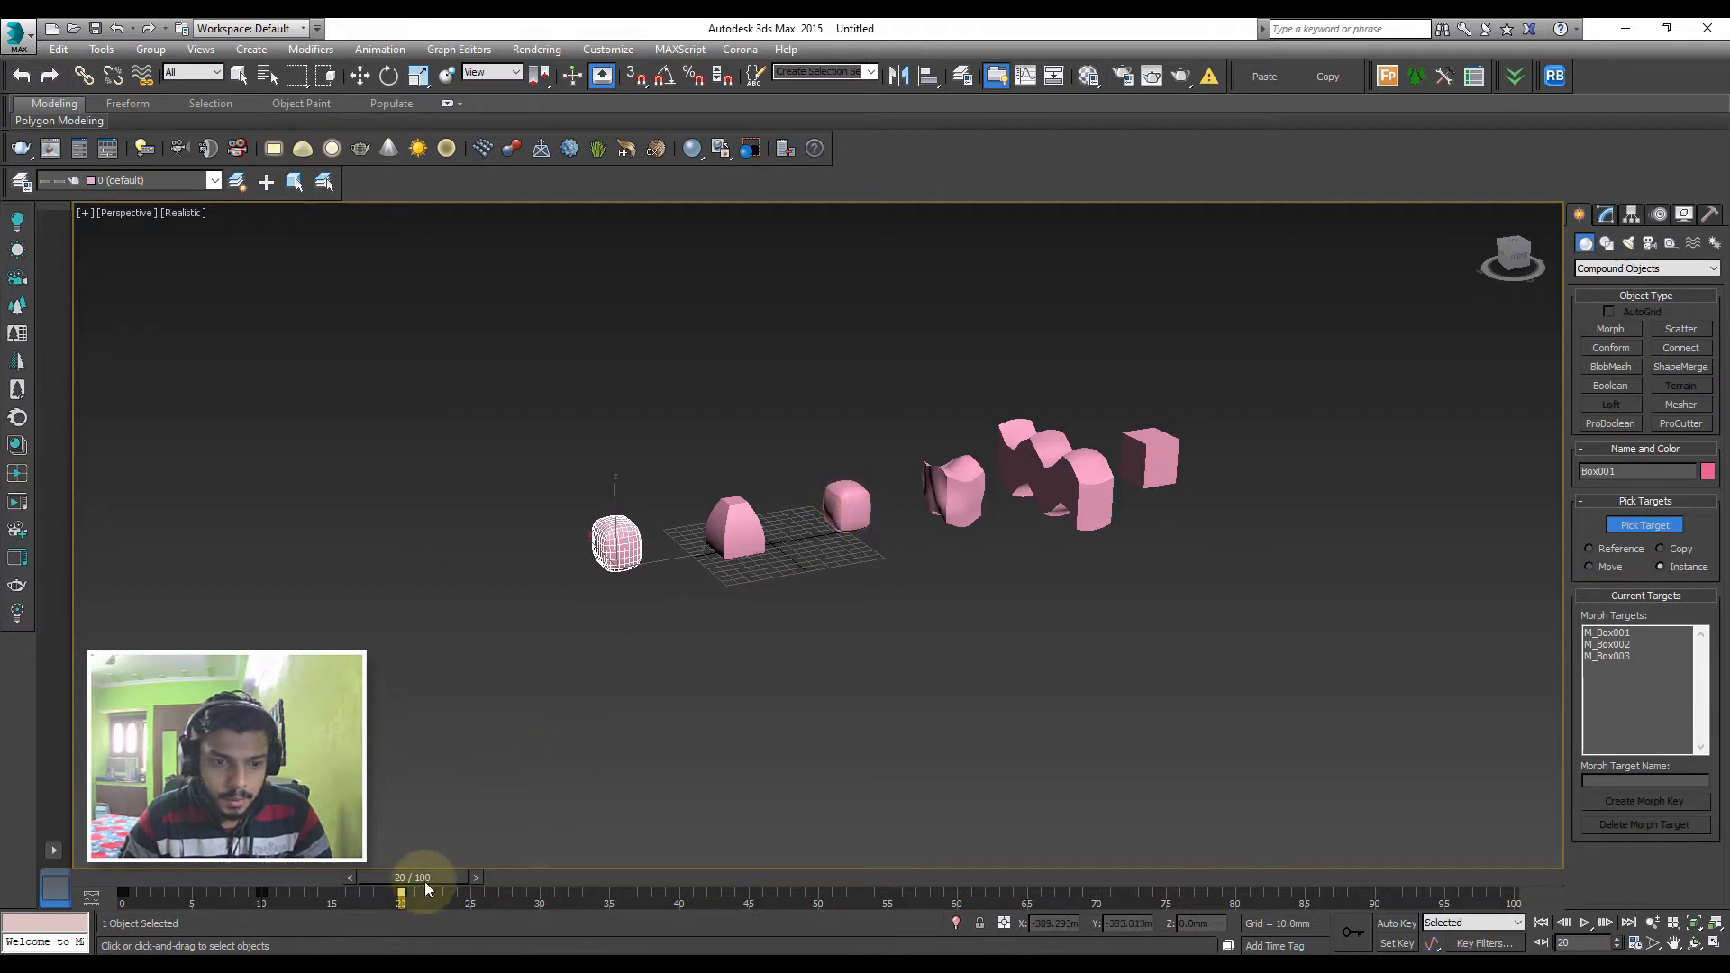
Pick the noise-deformed fourth box as morph target at frame 30 and the wave-shaped fifth box at frame 40
left_click_drag(424, 881, 554, 879)
left_click(1645, 524)
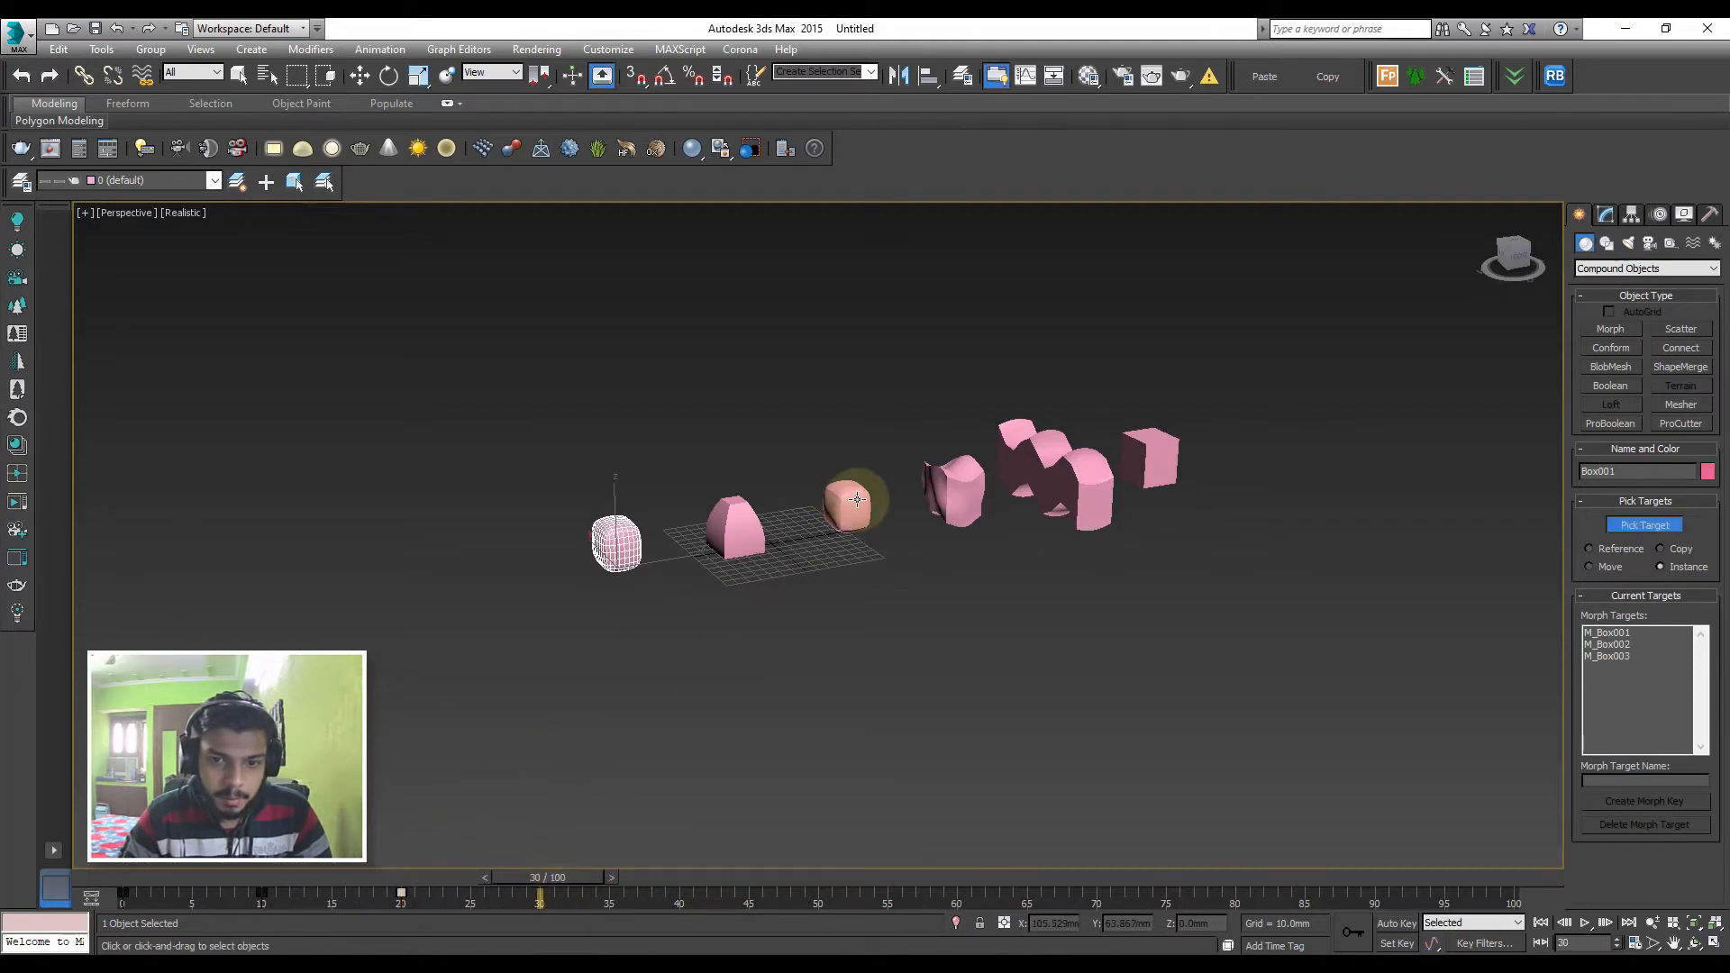
left_click(939, 487)
left_click_drag(560, 879, 826, 854)
left_click(1019, 465)
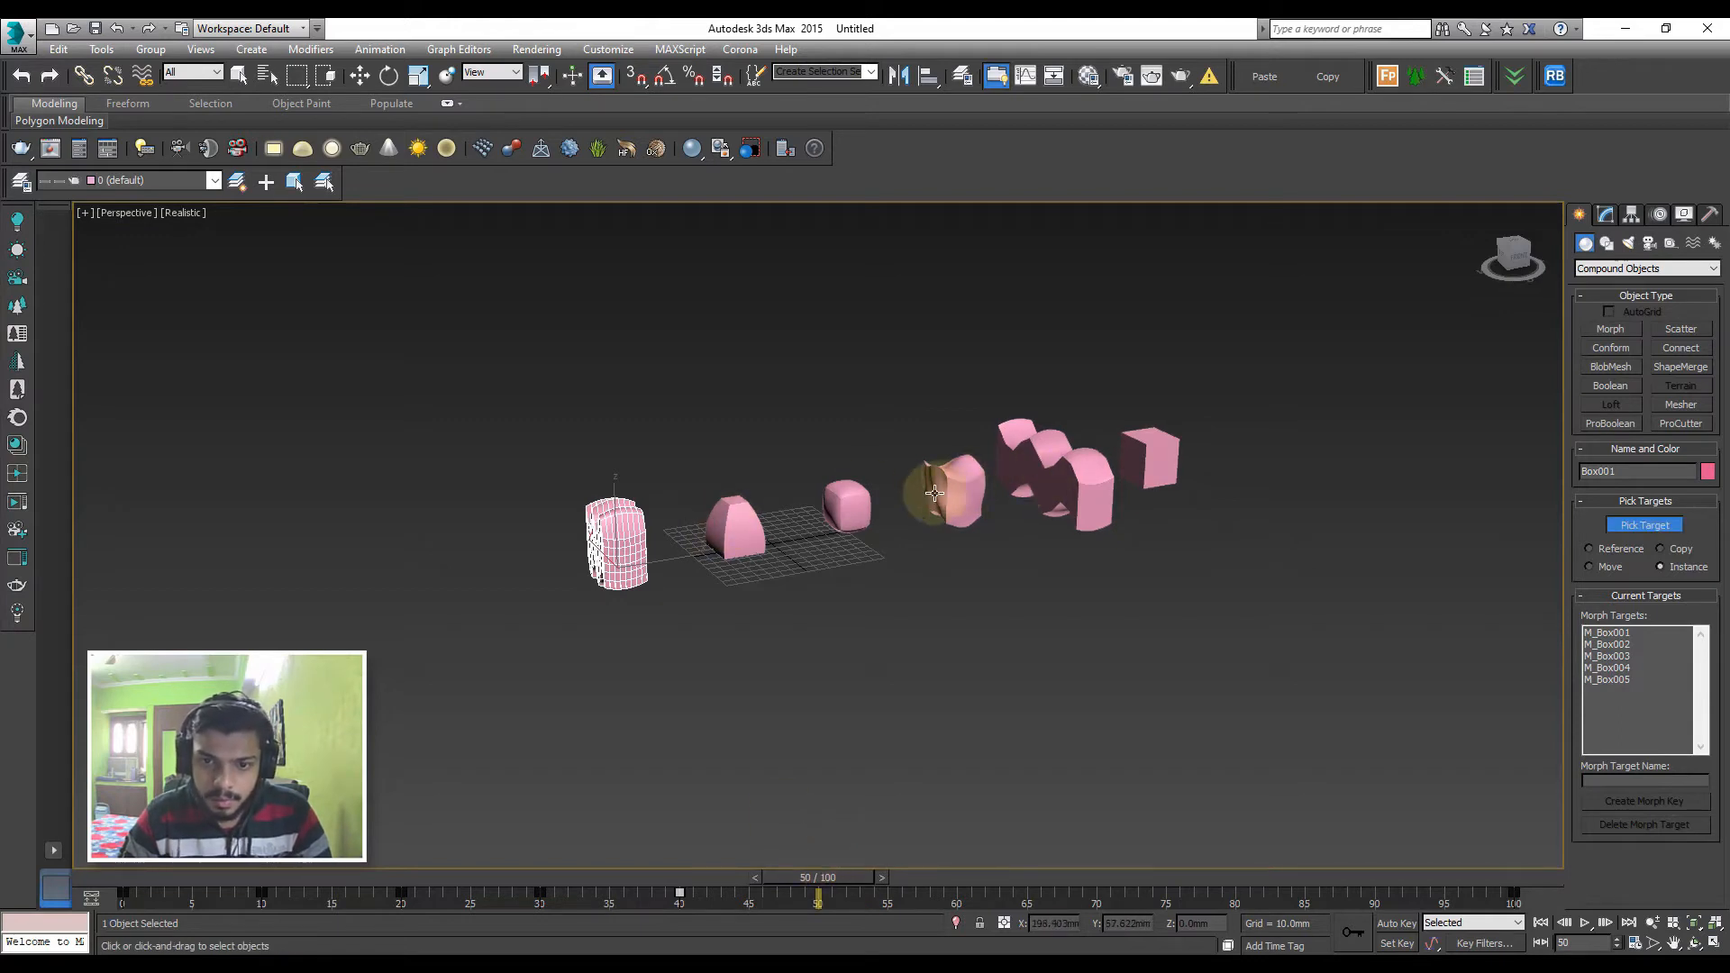
Add more morph keys up to frame 100, picking the third box at frame 50, second at 60, third at 70 and the fifth beyond
left_click(869, 510)
left_click_drag(838, 873, 1115, 876)
left_click(731, 529)
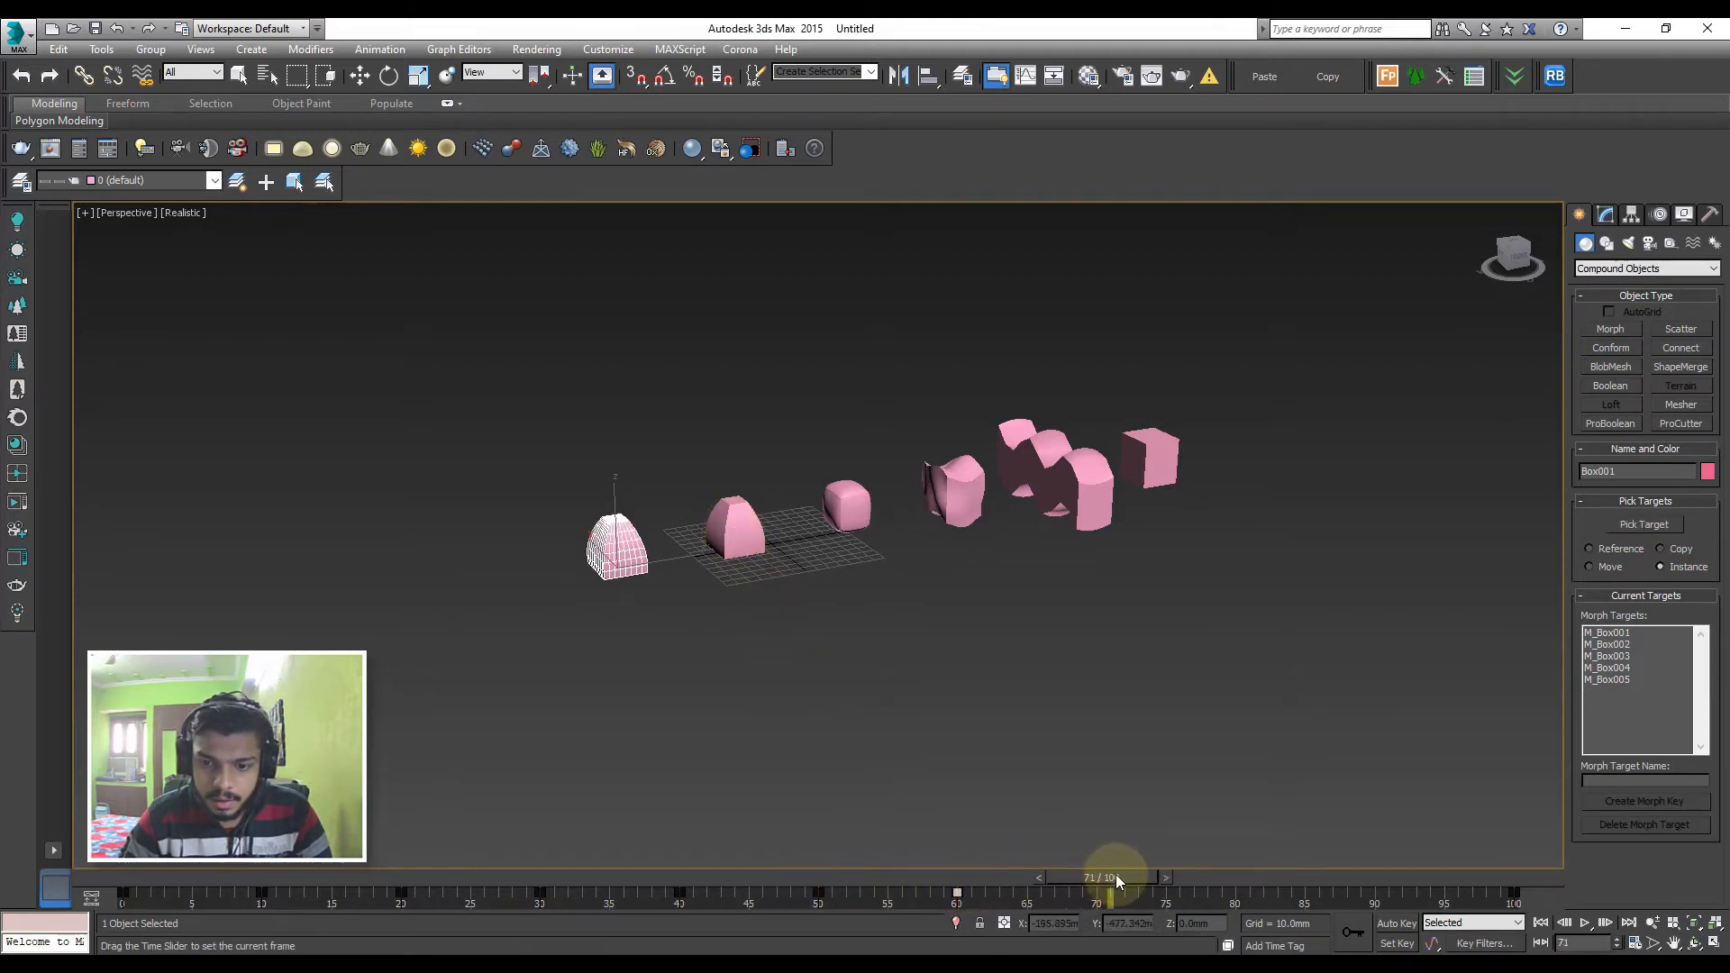
left_click(852, 505)
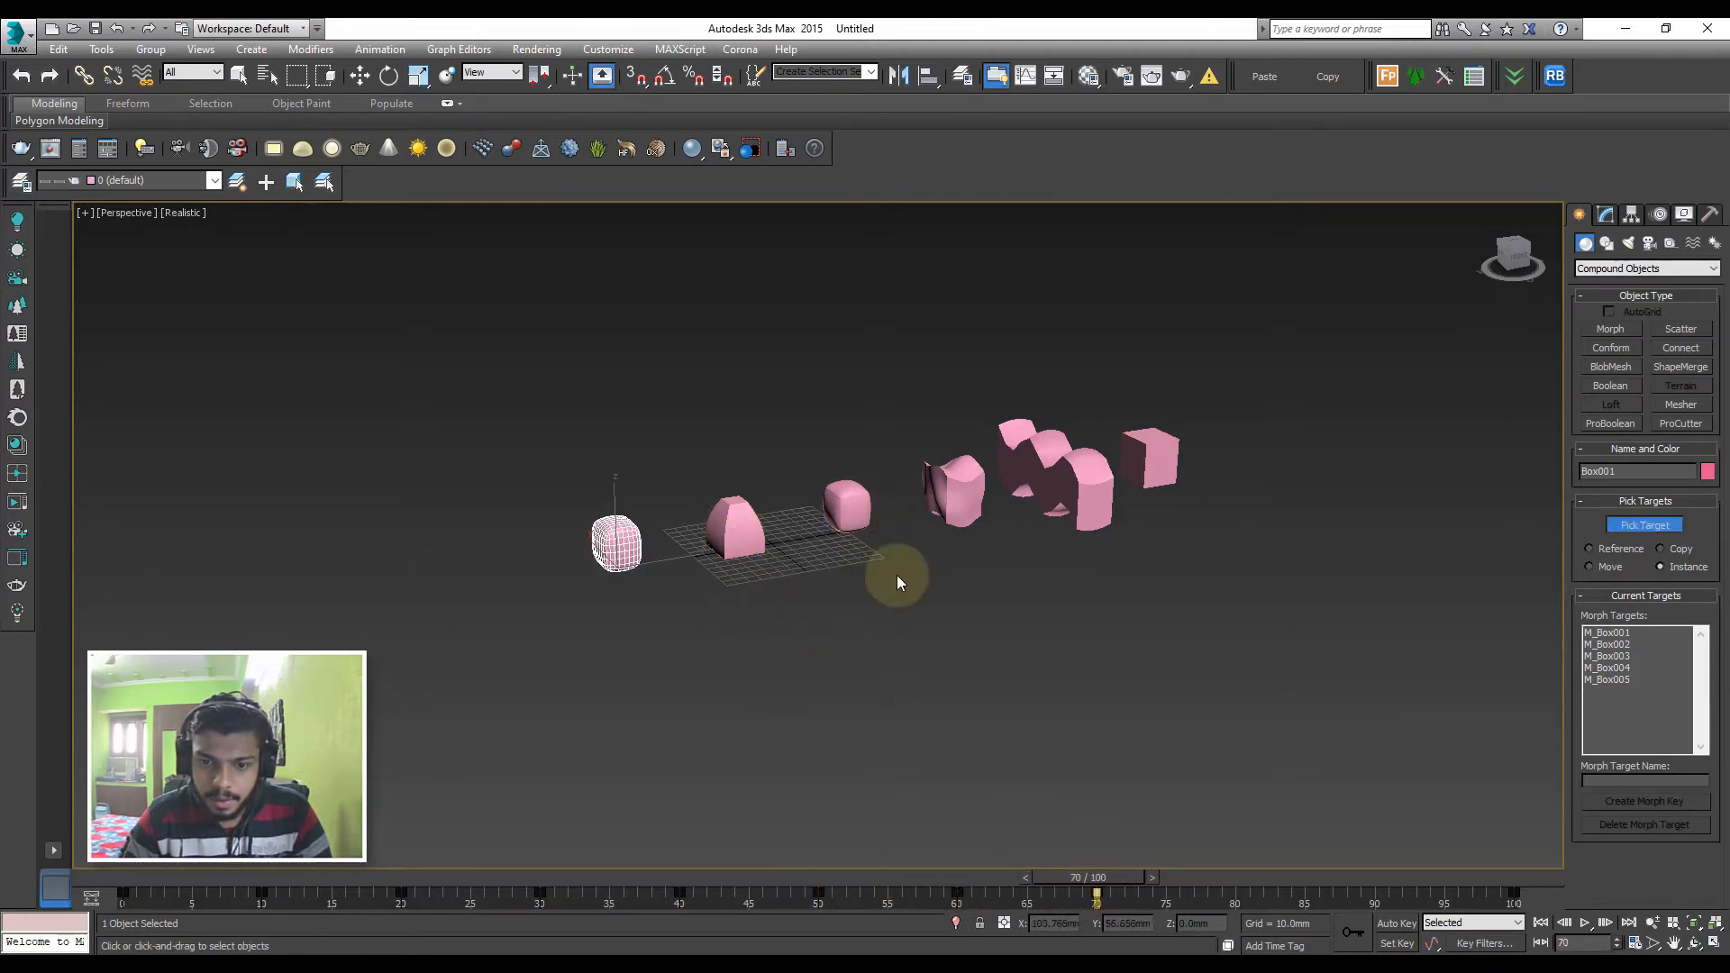
left_click_drag(1111, 878, 1379, 874)
left_click(1066, 461)
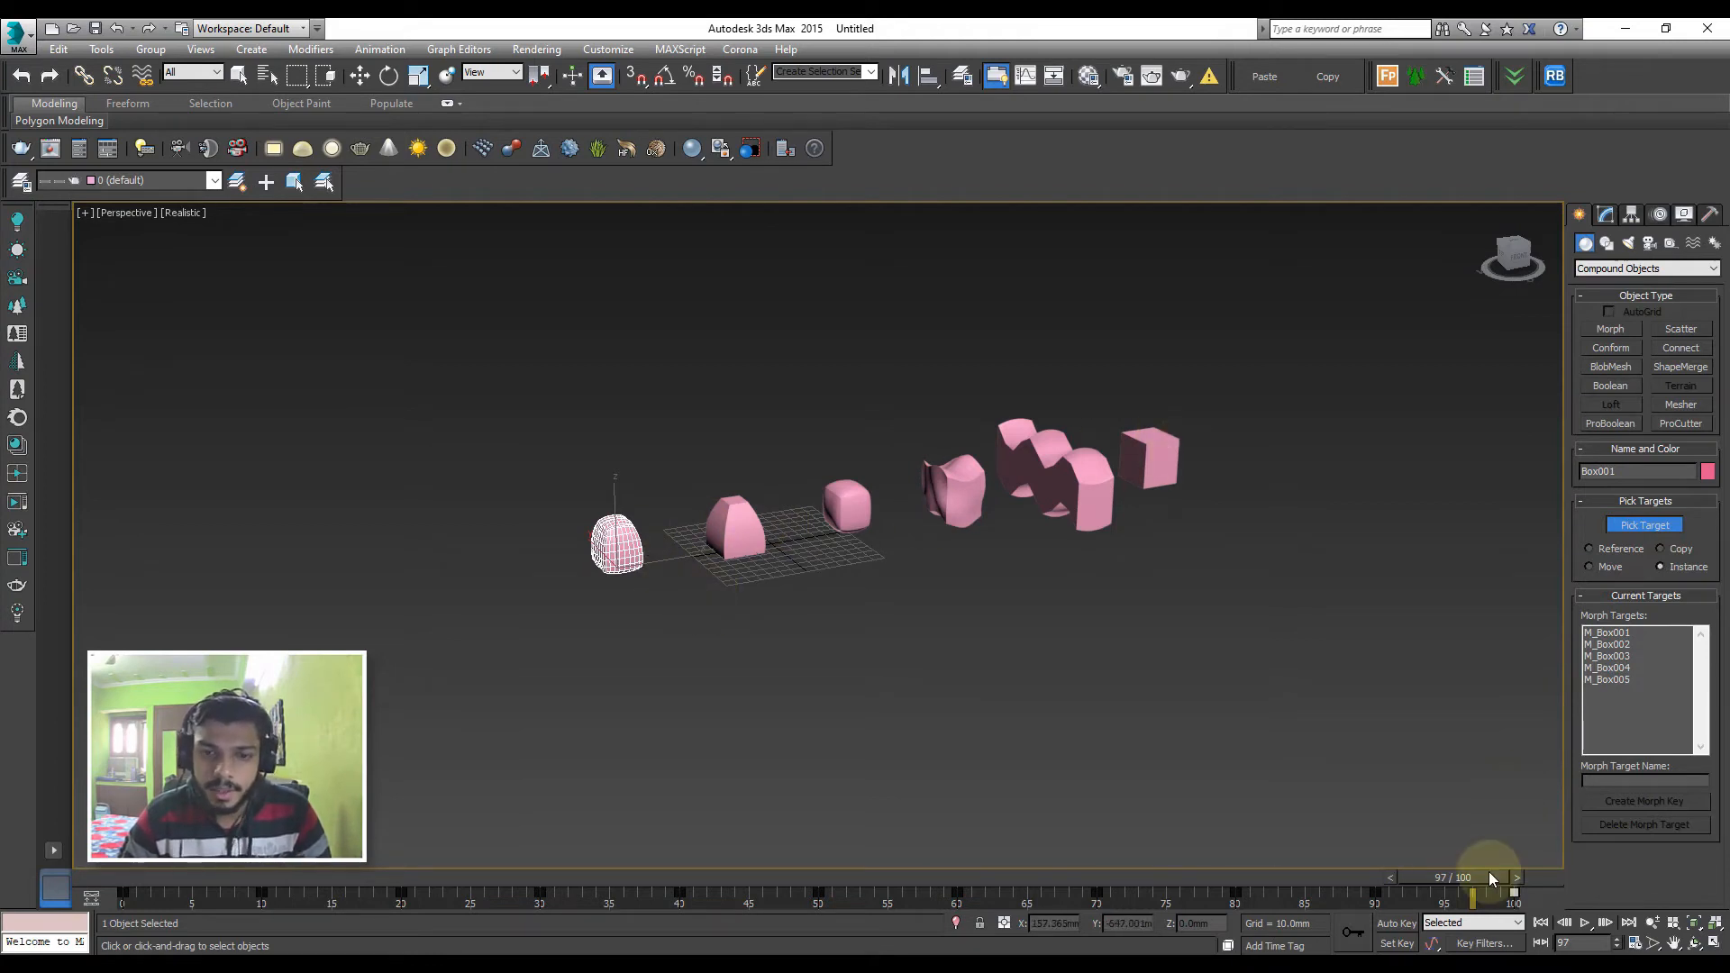
Deselect the morph object and scrub the timeline from frame 100 back to frame 0 to preview the morphing
left_click_drag(1490, 872, 1624, 884)
left_click(1595, 223)
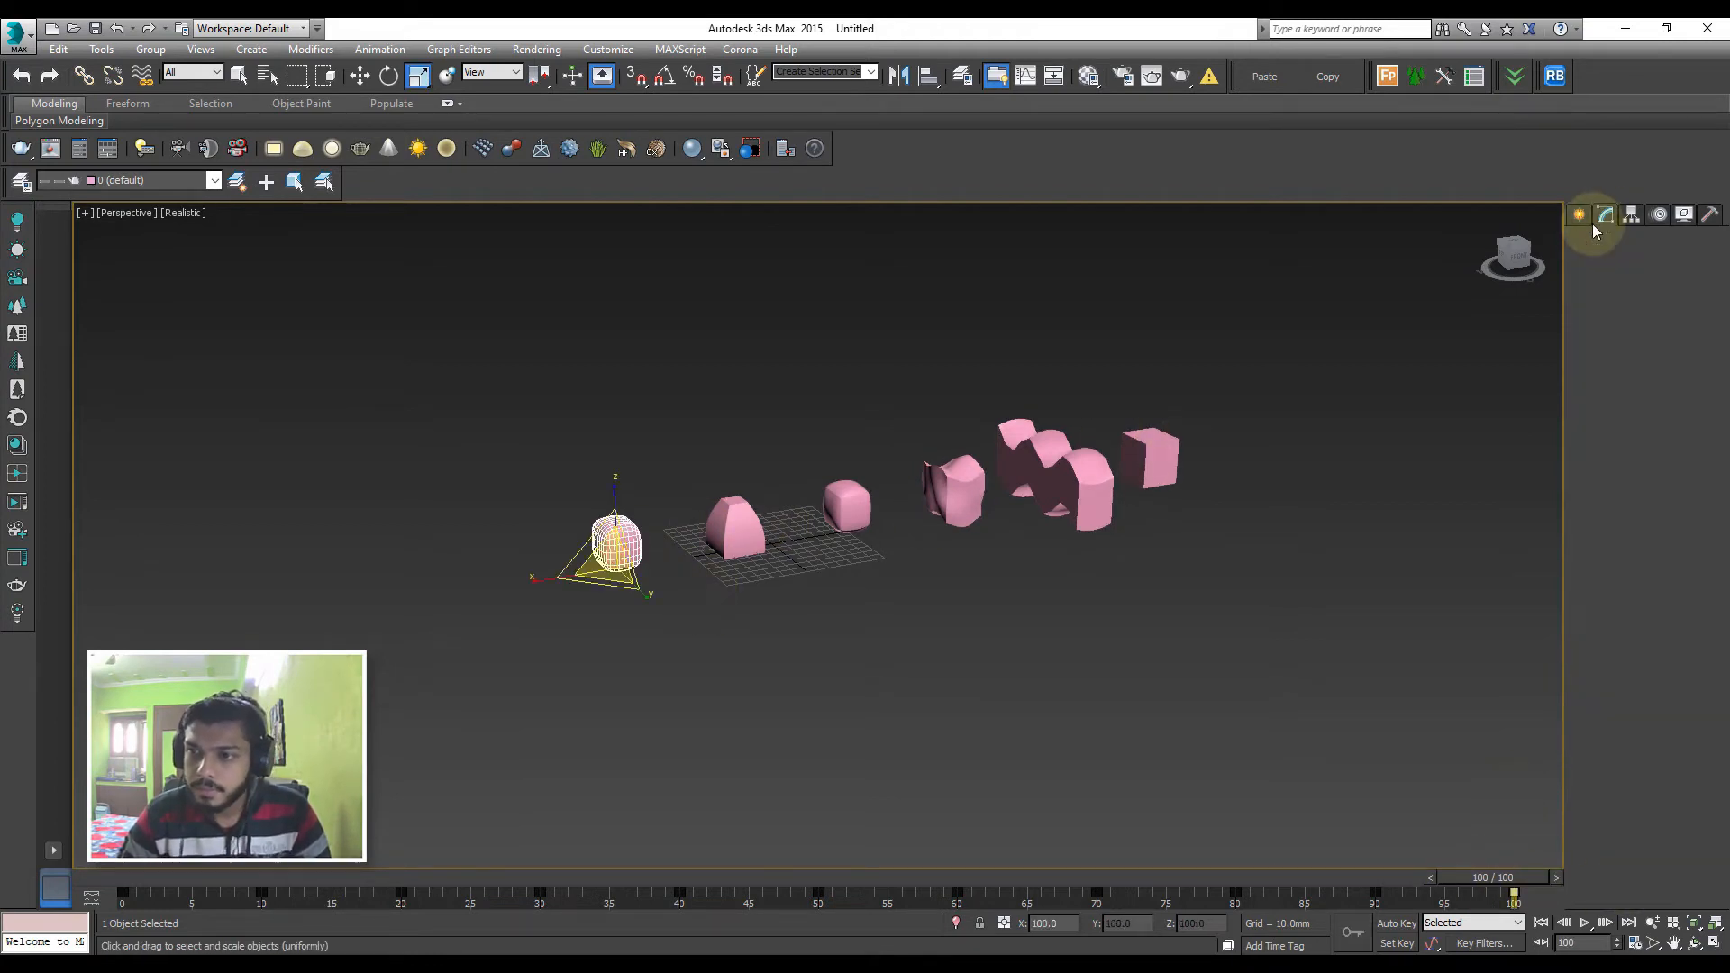
left_click(1035, 567)
left_click_drag(1498, 878, 52, 796)
key("r")
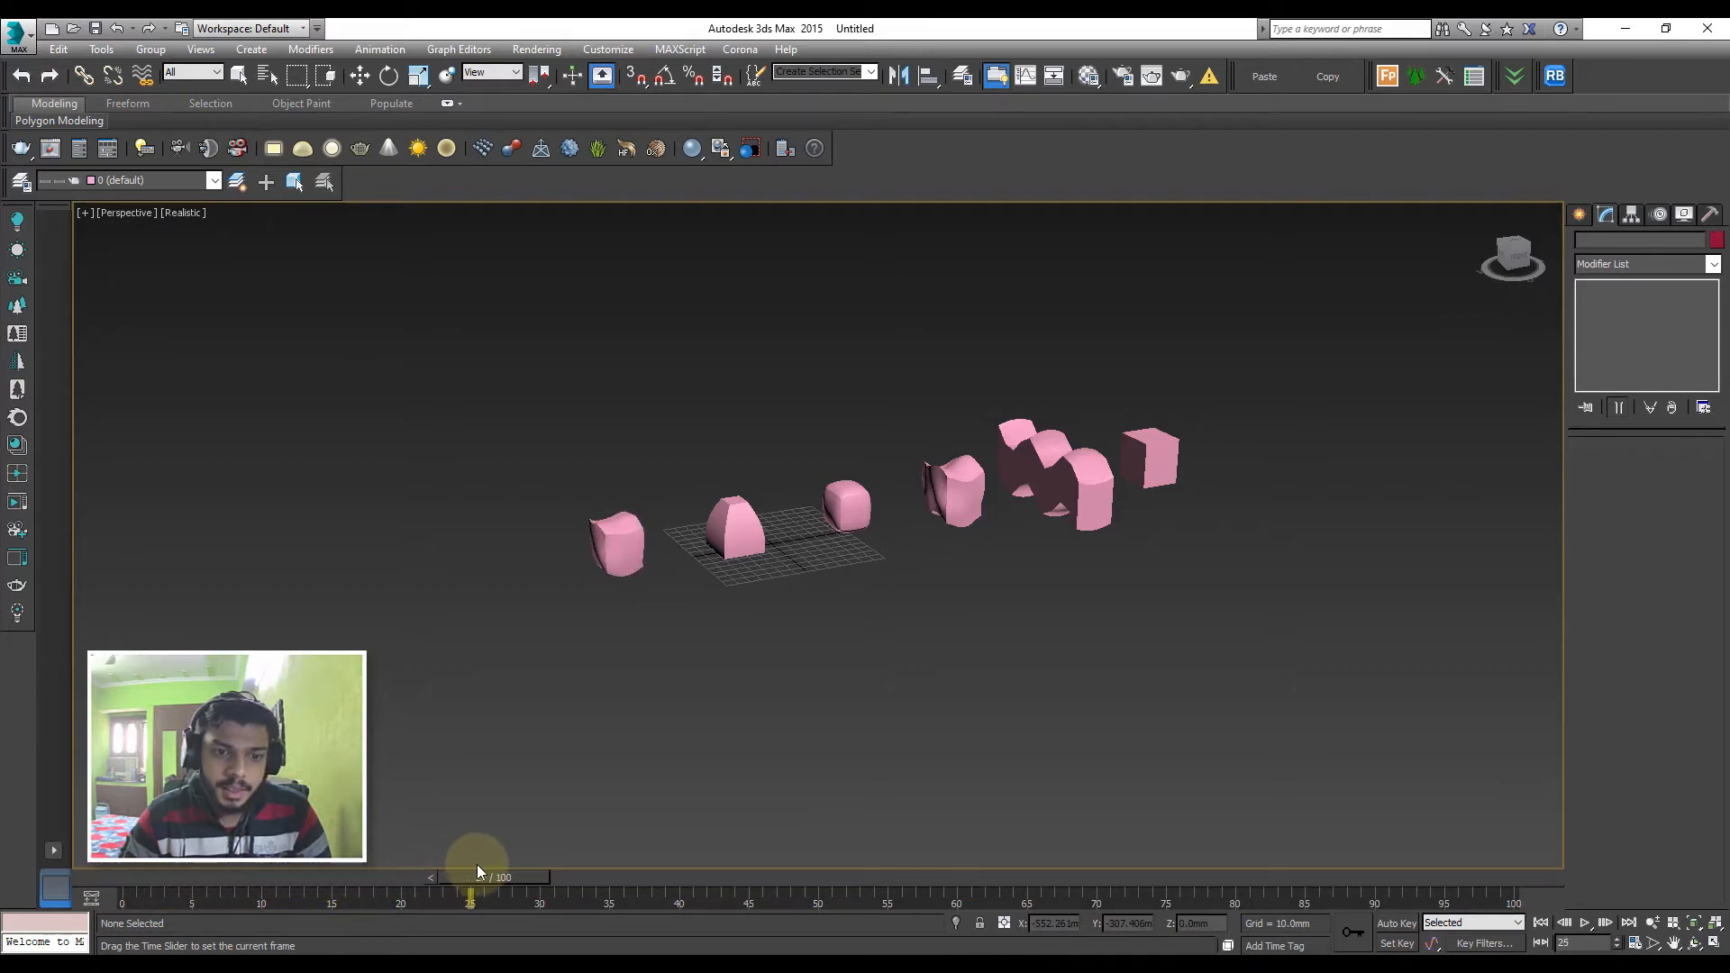
left_click_drag(477, 863, 117, 870)
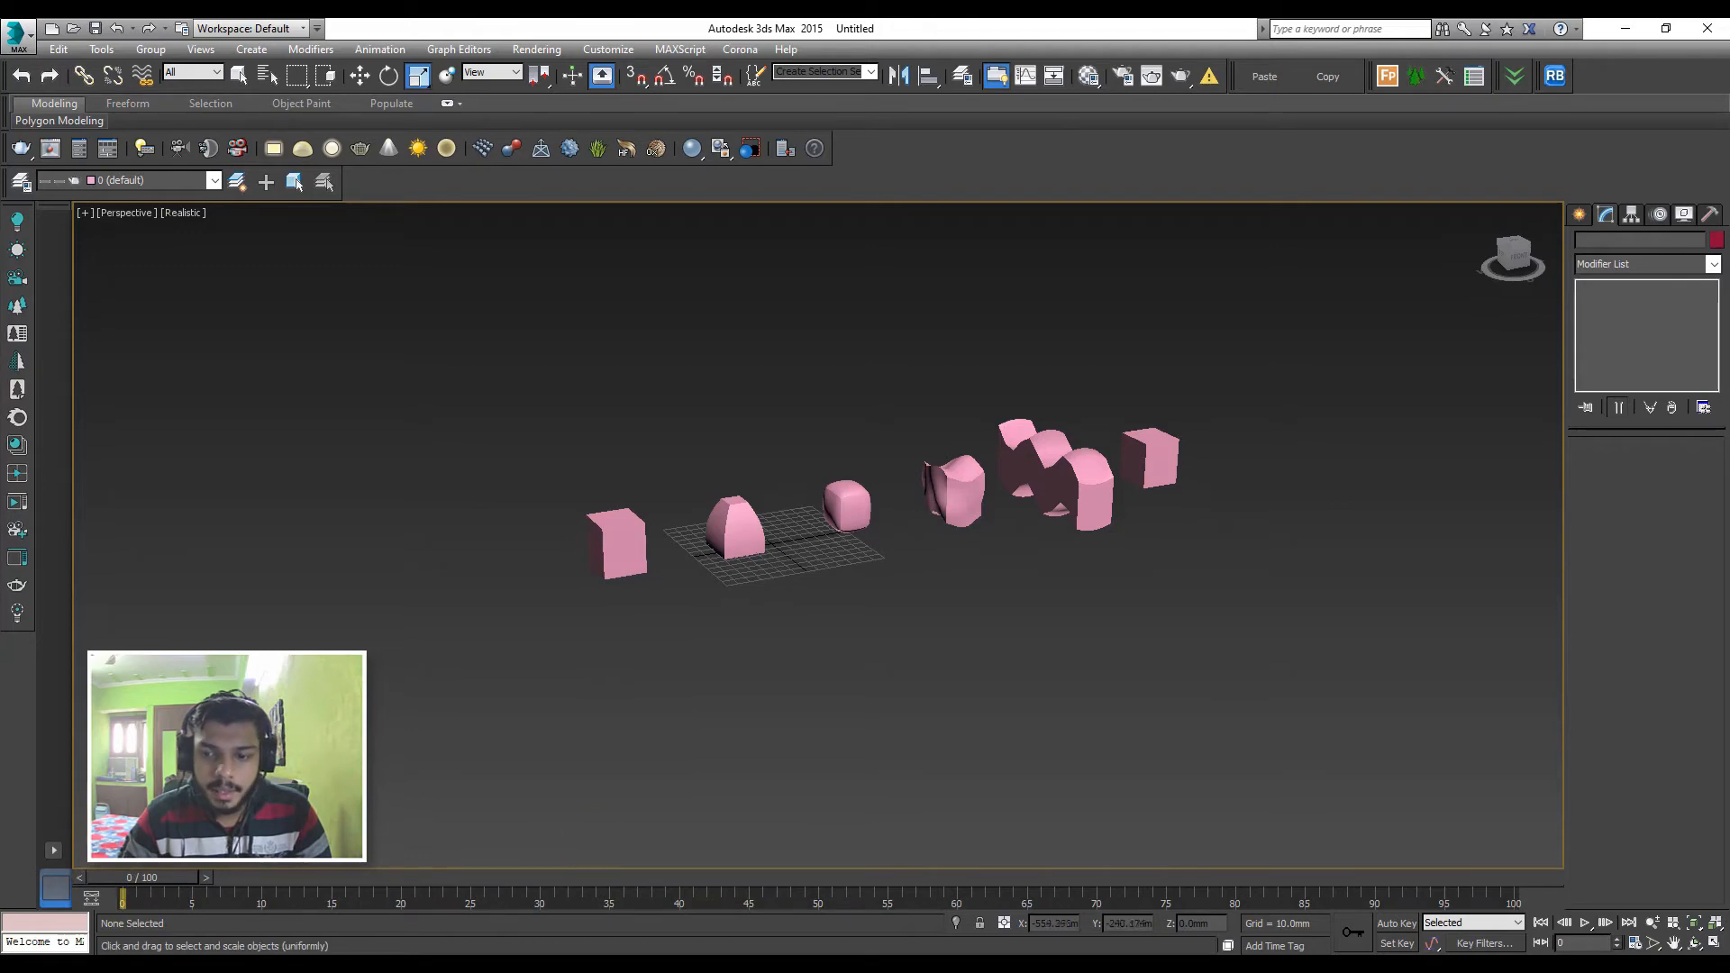
Play the morph animation while viewing the boxes up close, stop playback and return the timeline to frame 0
left_click(1585, 923)
scroll(668, 586, "up", 5)
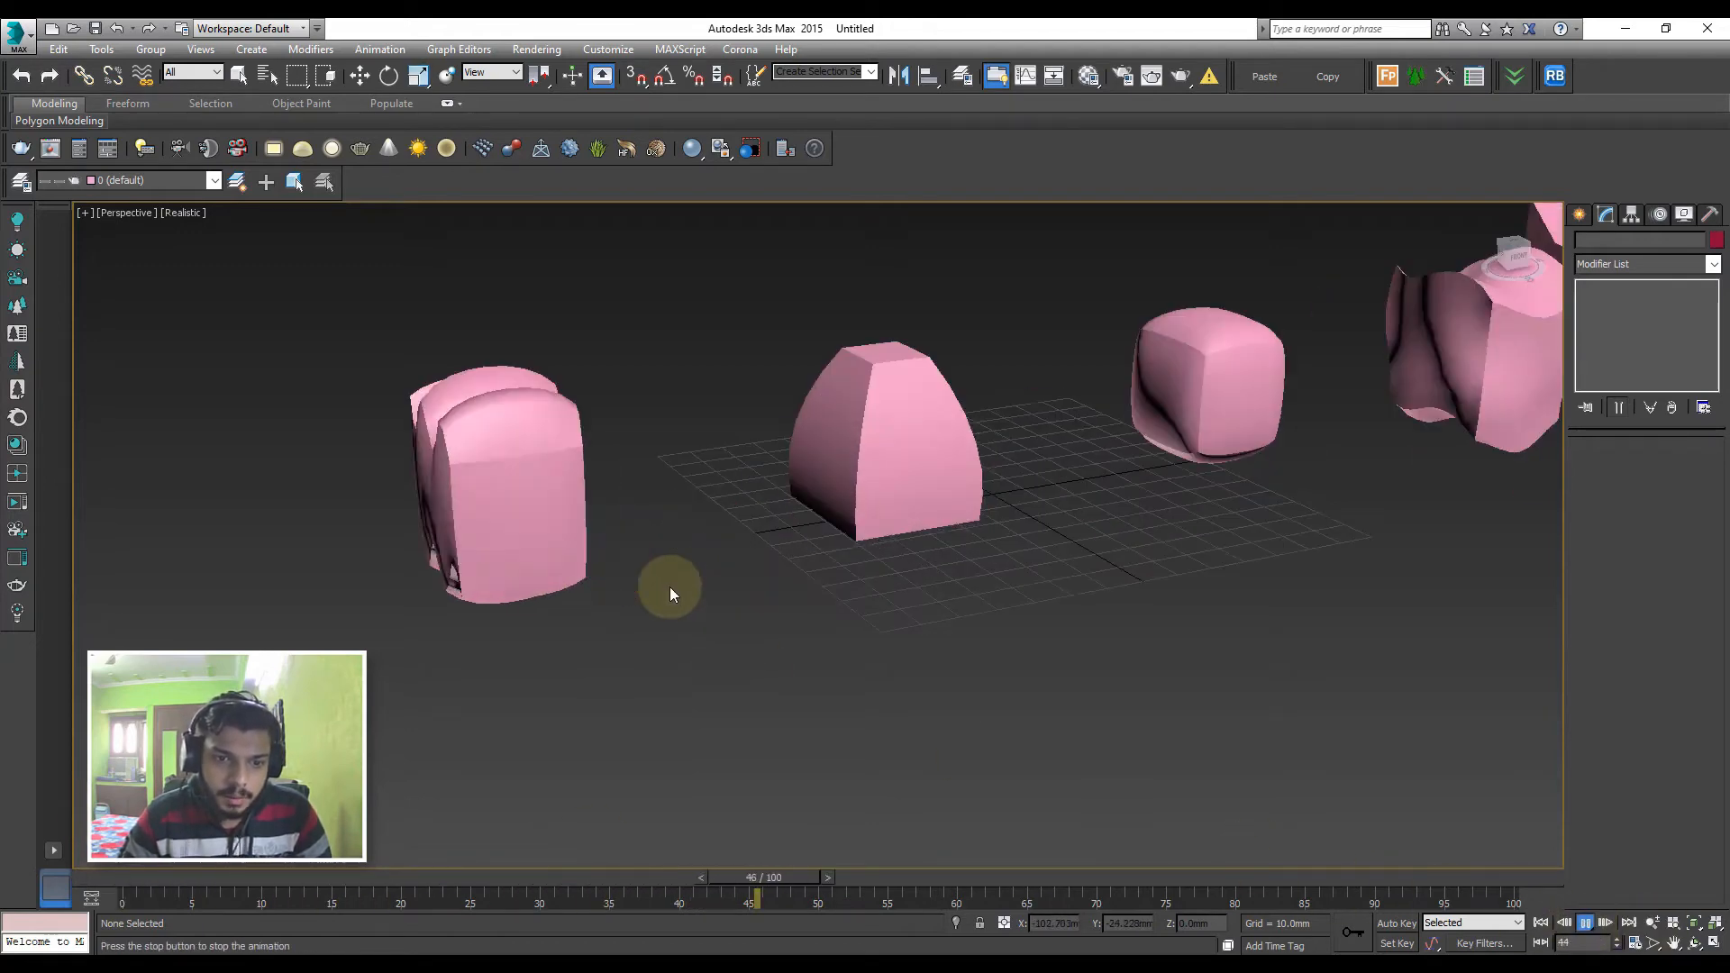
middle_click_drag(598, 548, 674, 552, "alt")
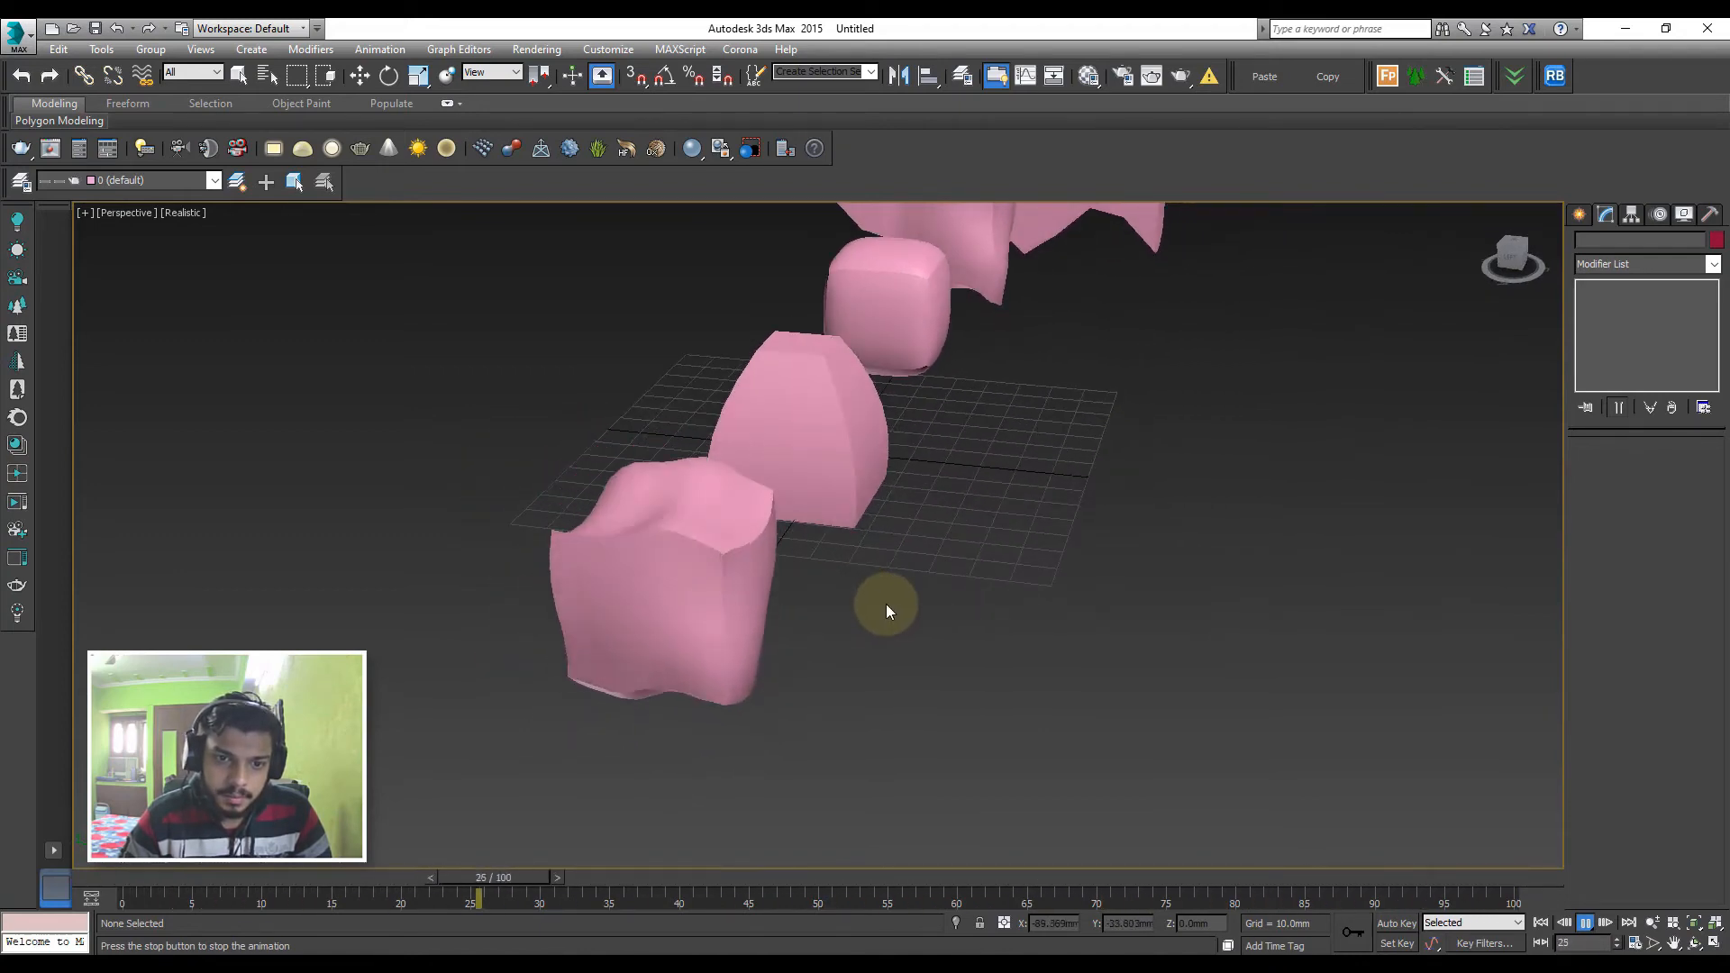
left_click(1587, 924)
left_click_drag(1265, 872, 142, 877)
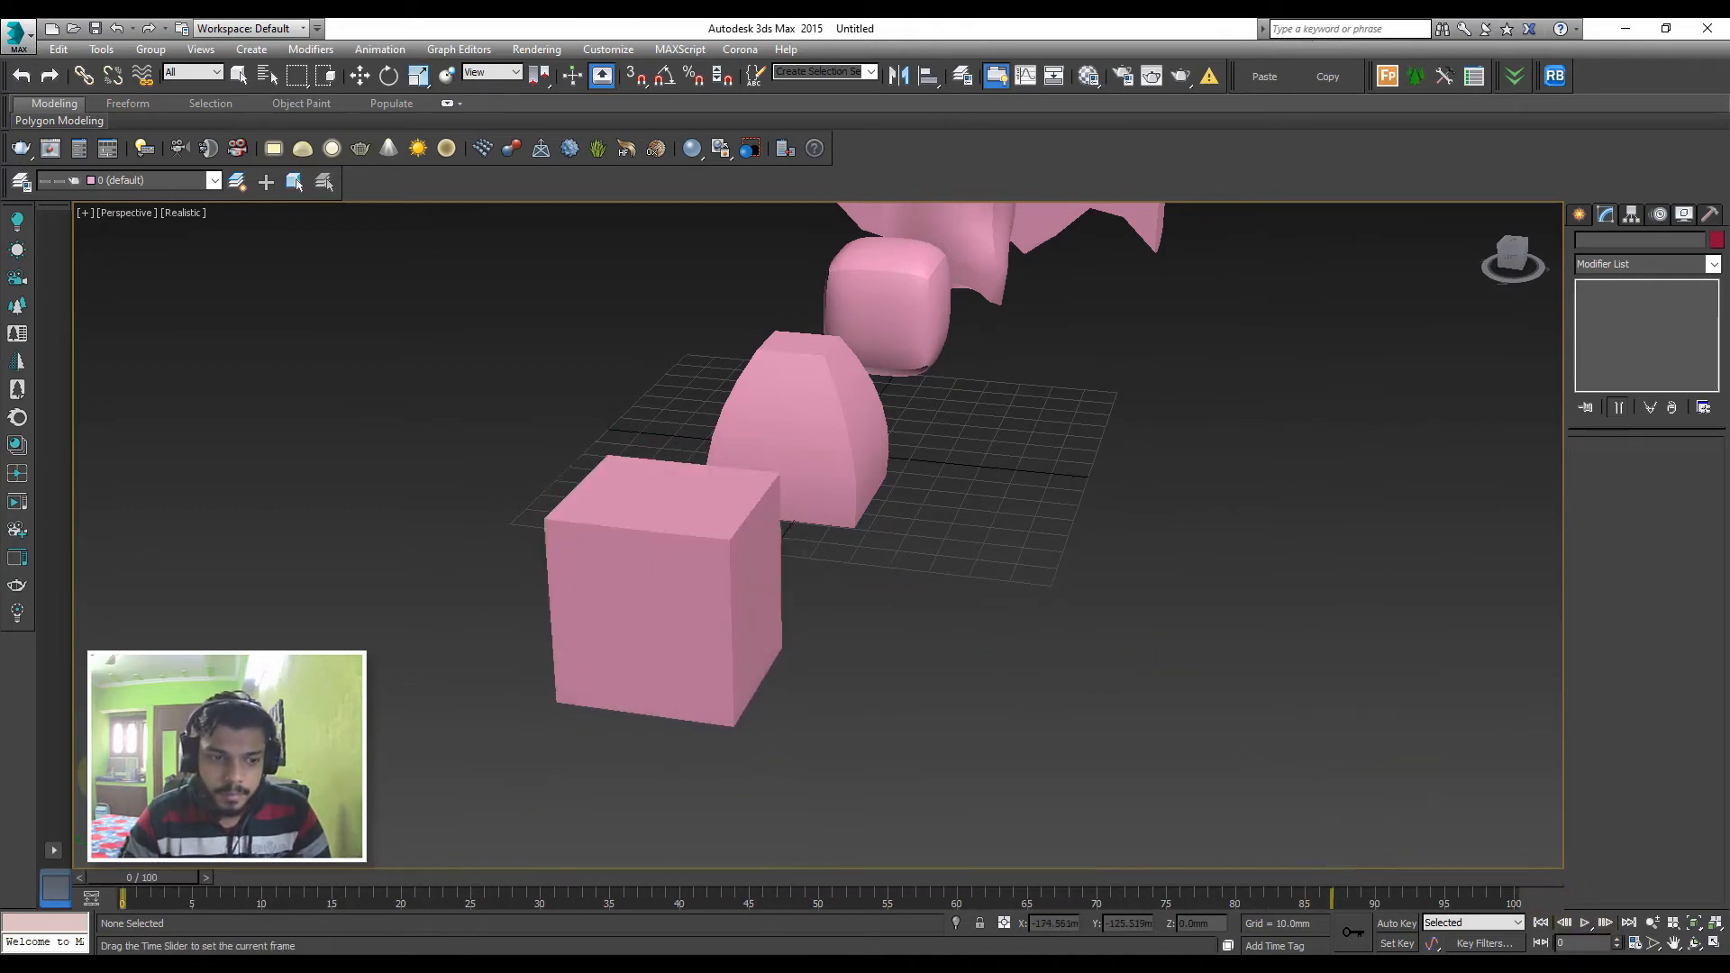
Apply a TurboSmooth modifier to the undeformed sixth box at the far end of the row
middle_click_drag(915, 582, 743, 601)
scroll(744, 600, "down", 3)
middle_click_drag(867, 553, 890, 512, "alt")
middle_click_drag(1211, 309, 754, 498)
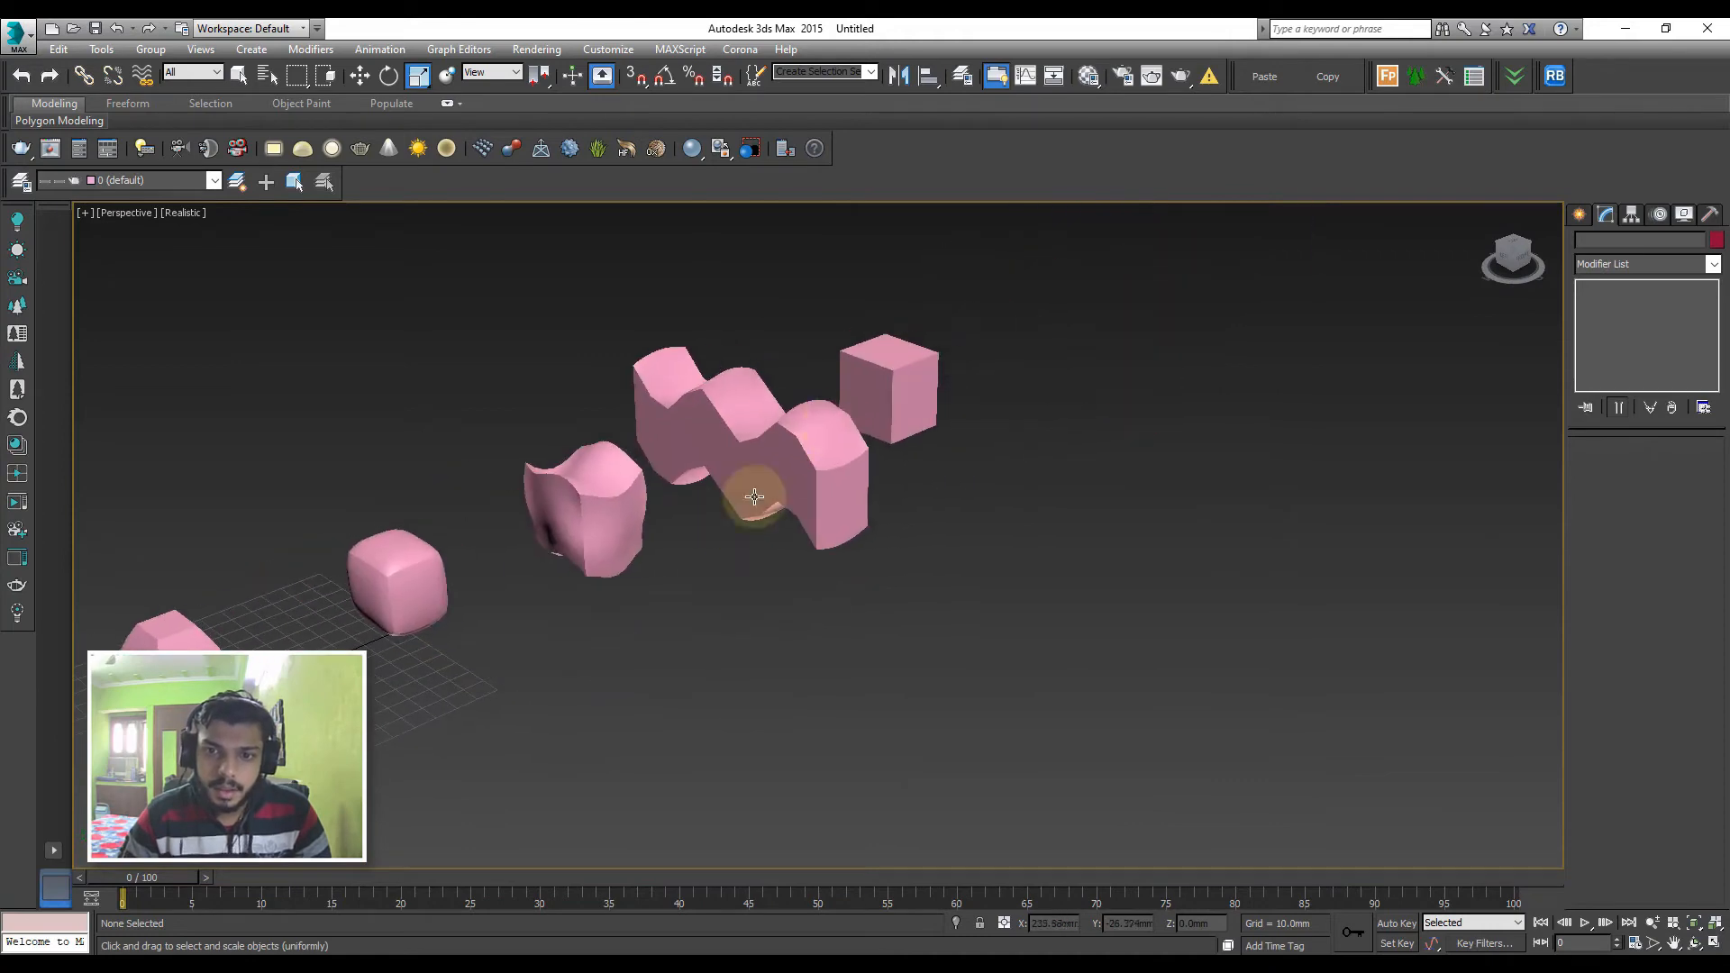
left_click(879, 360)
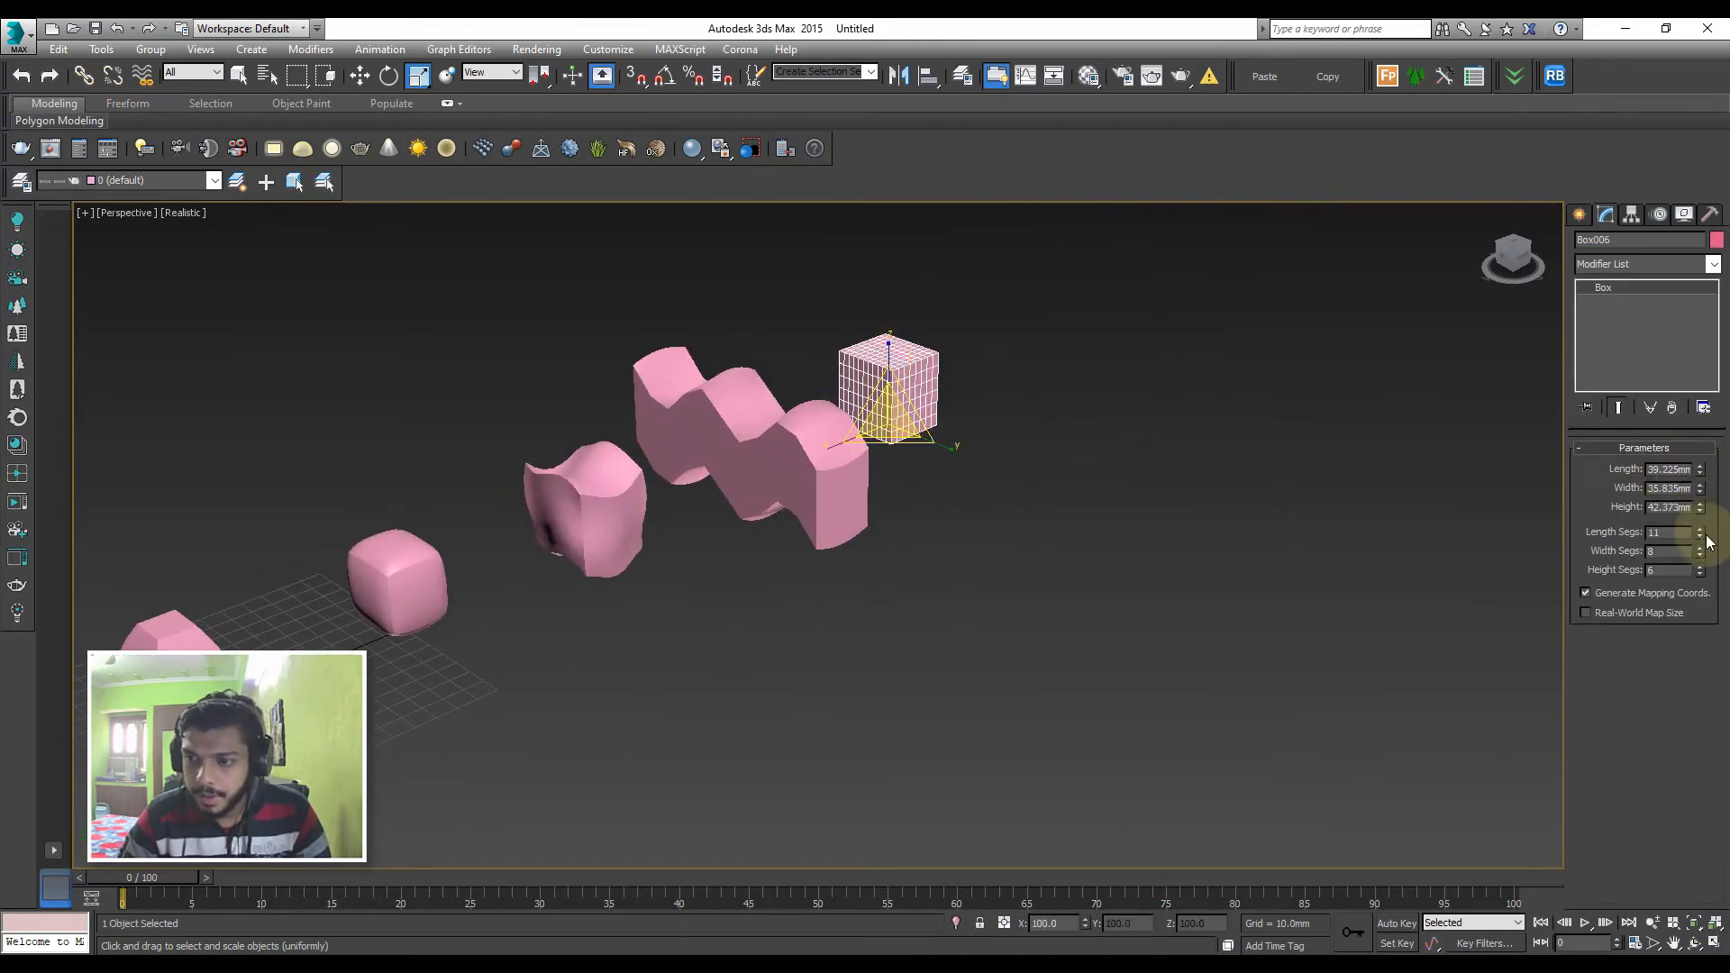
left_click(1624, 267)
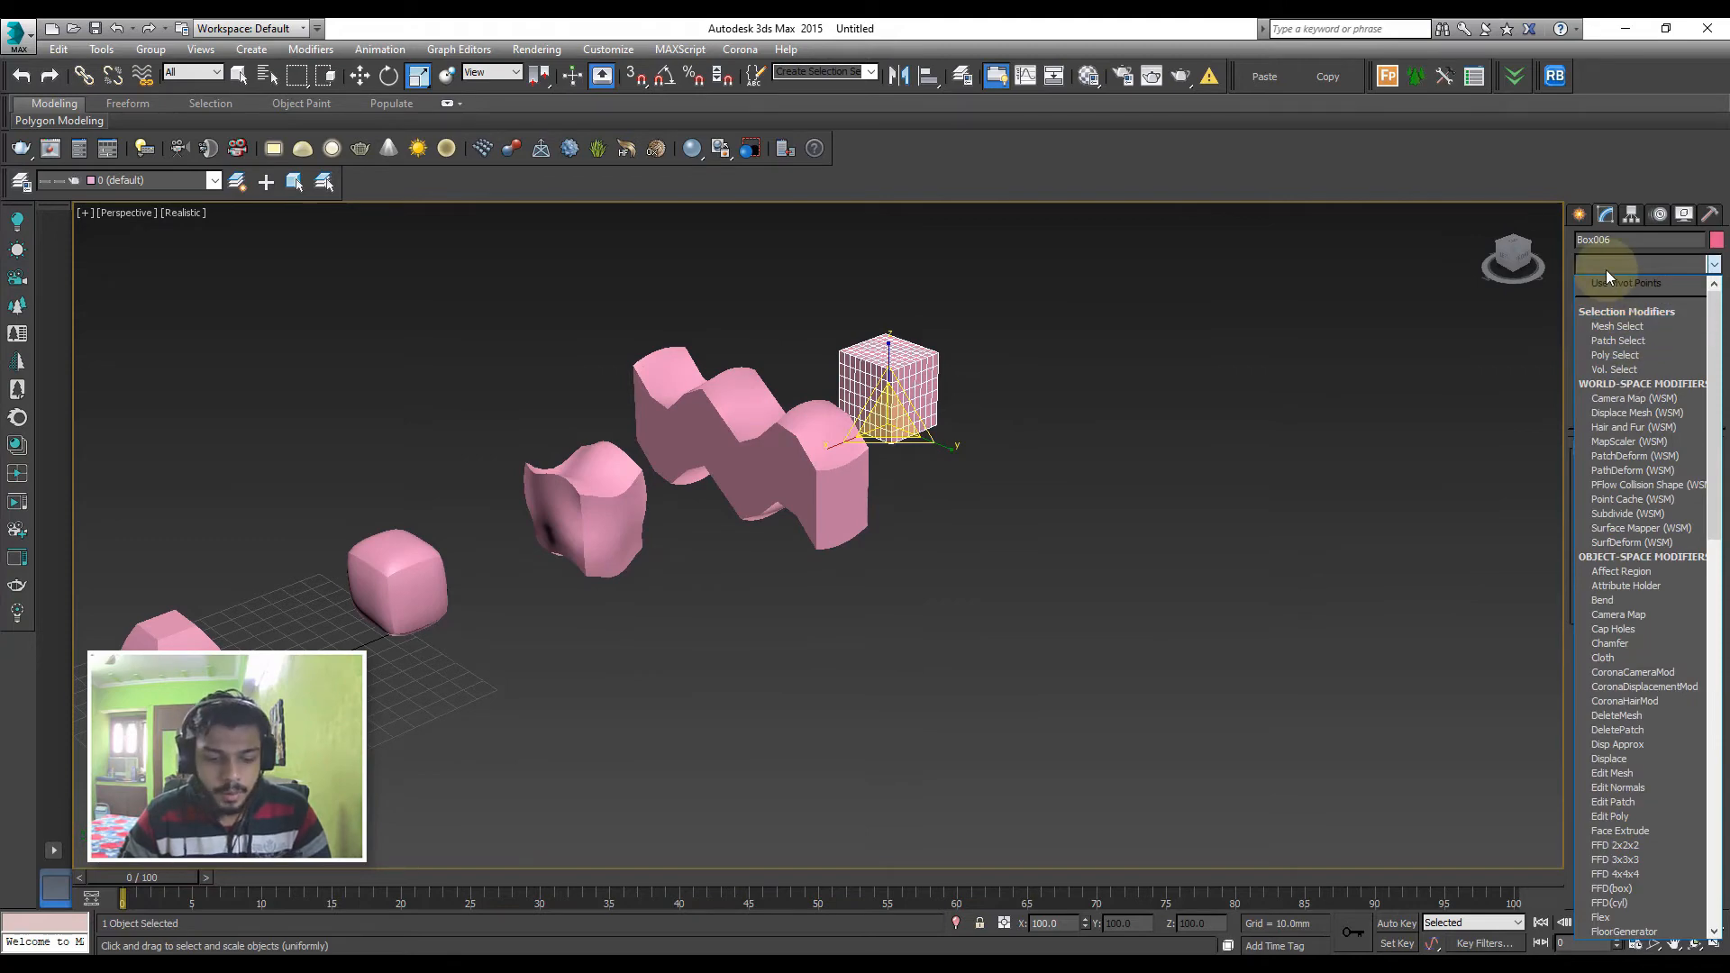
key("t")
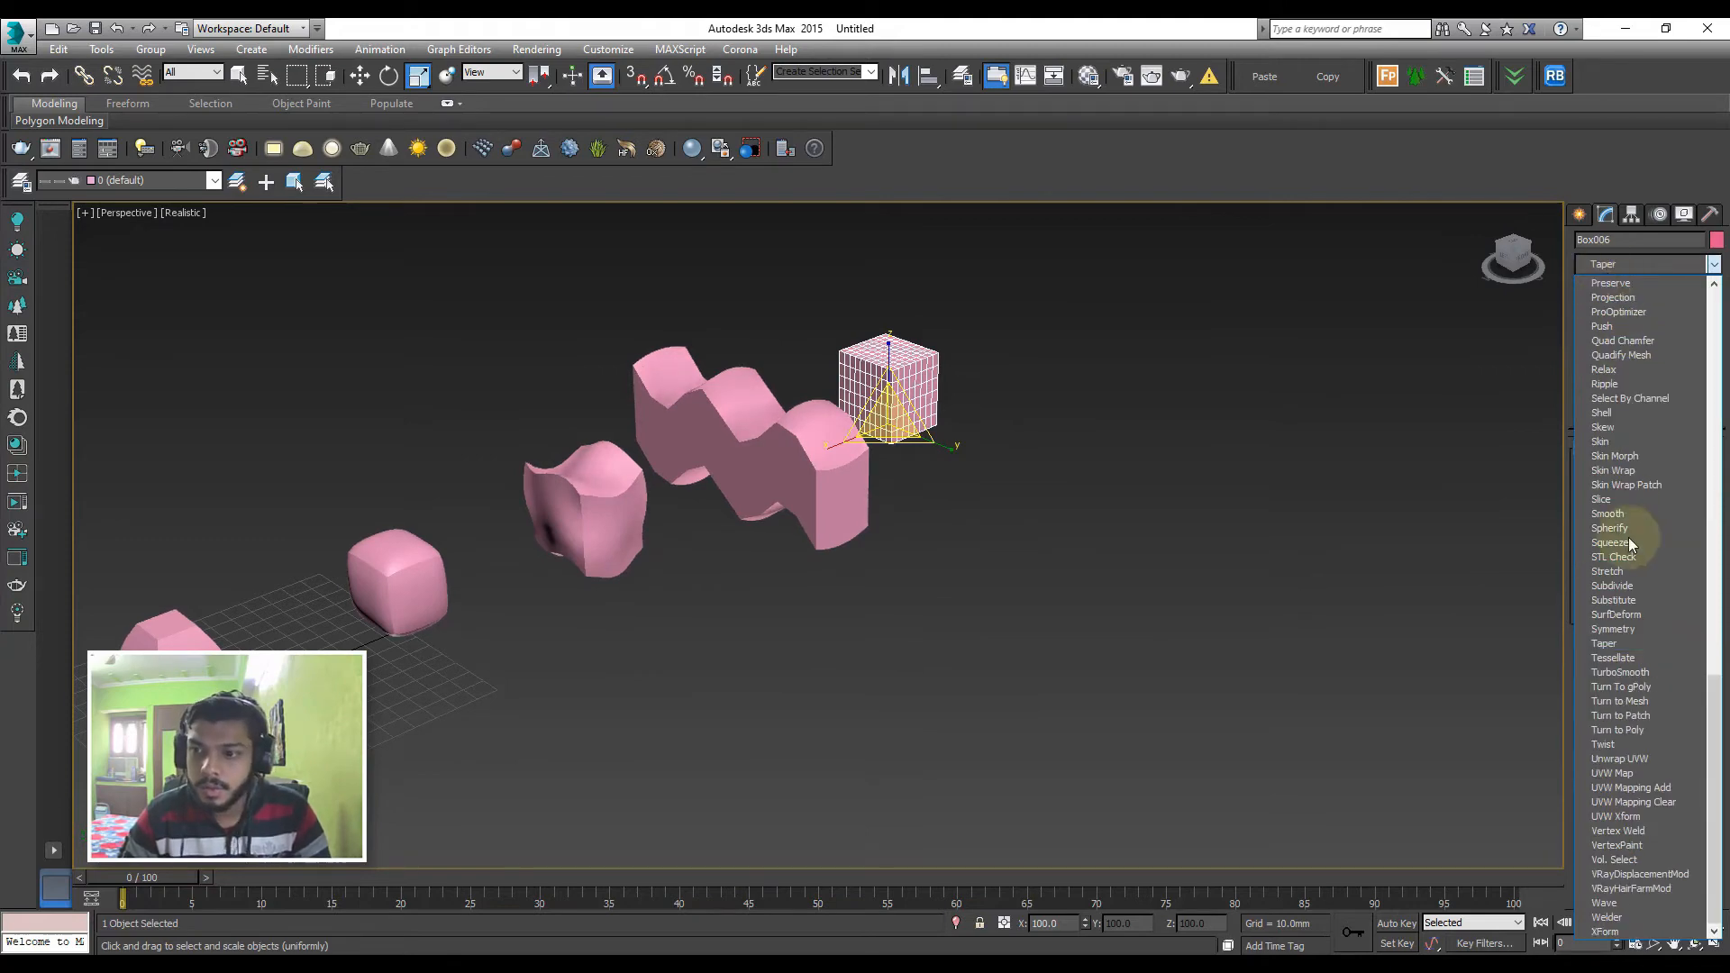
left_click(1614, 673)
middle_click_drag(874, 521, 1096, 487)
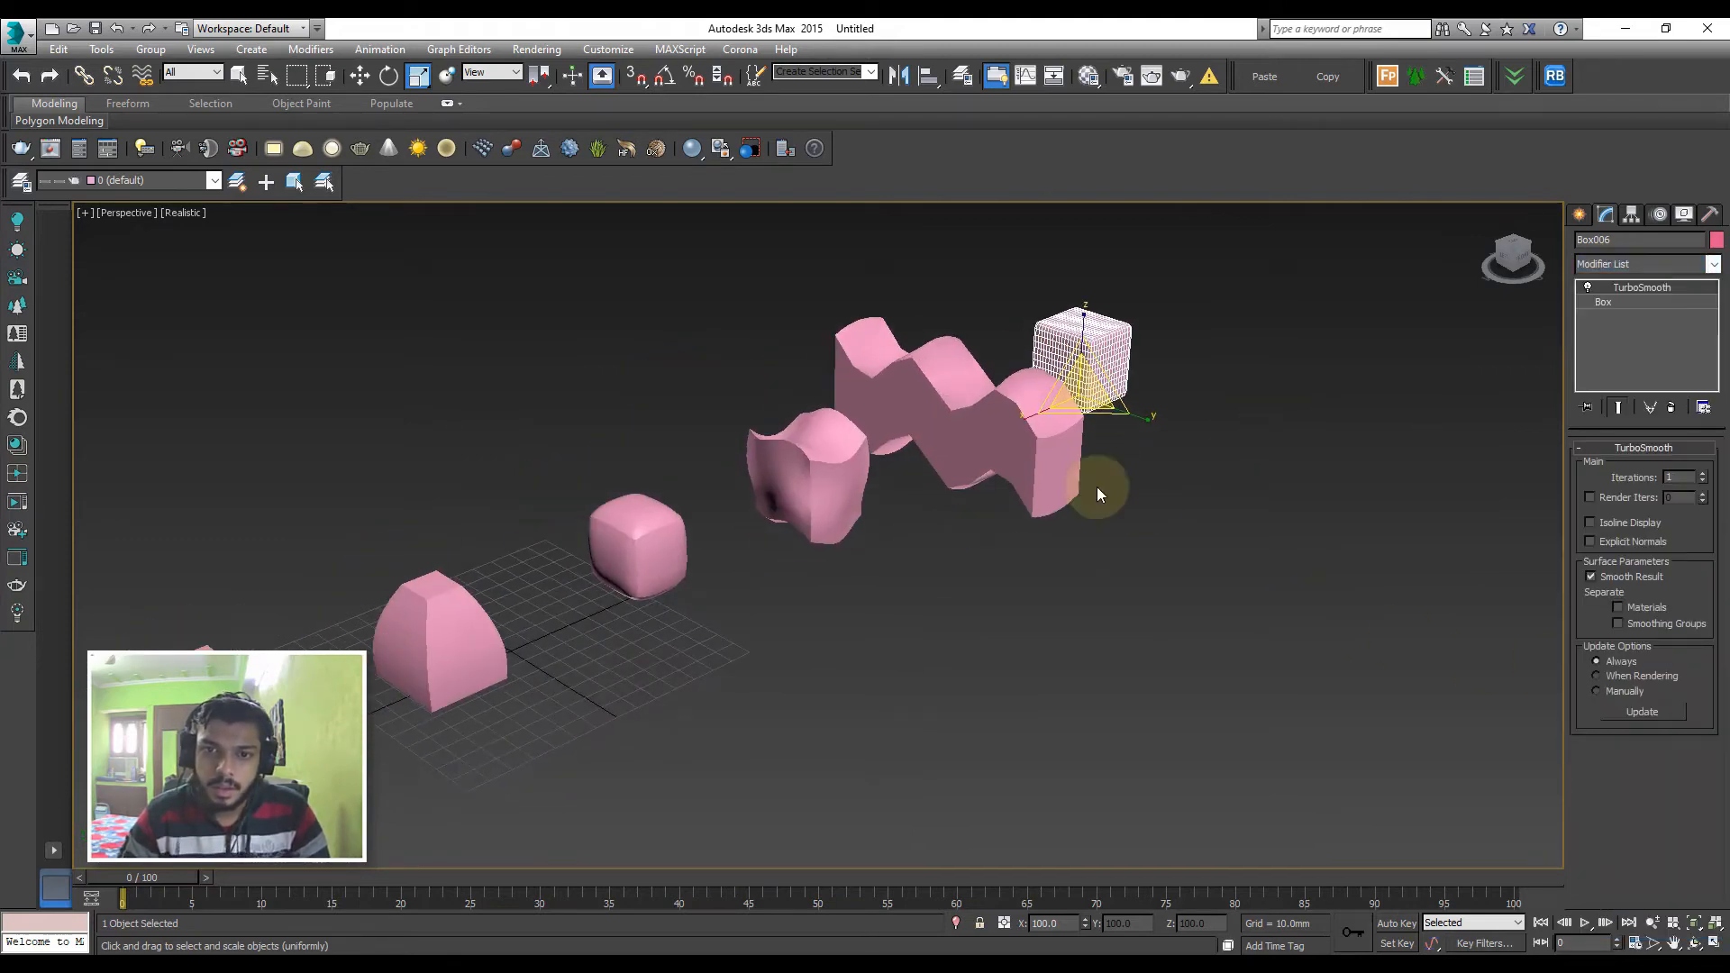
left_click(1101, 486)
scroll(1095, 347, "up", 4)
scroll(1095, 348, "up", 3)
left_click(1096, 348)
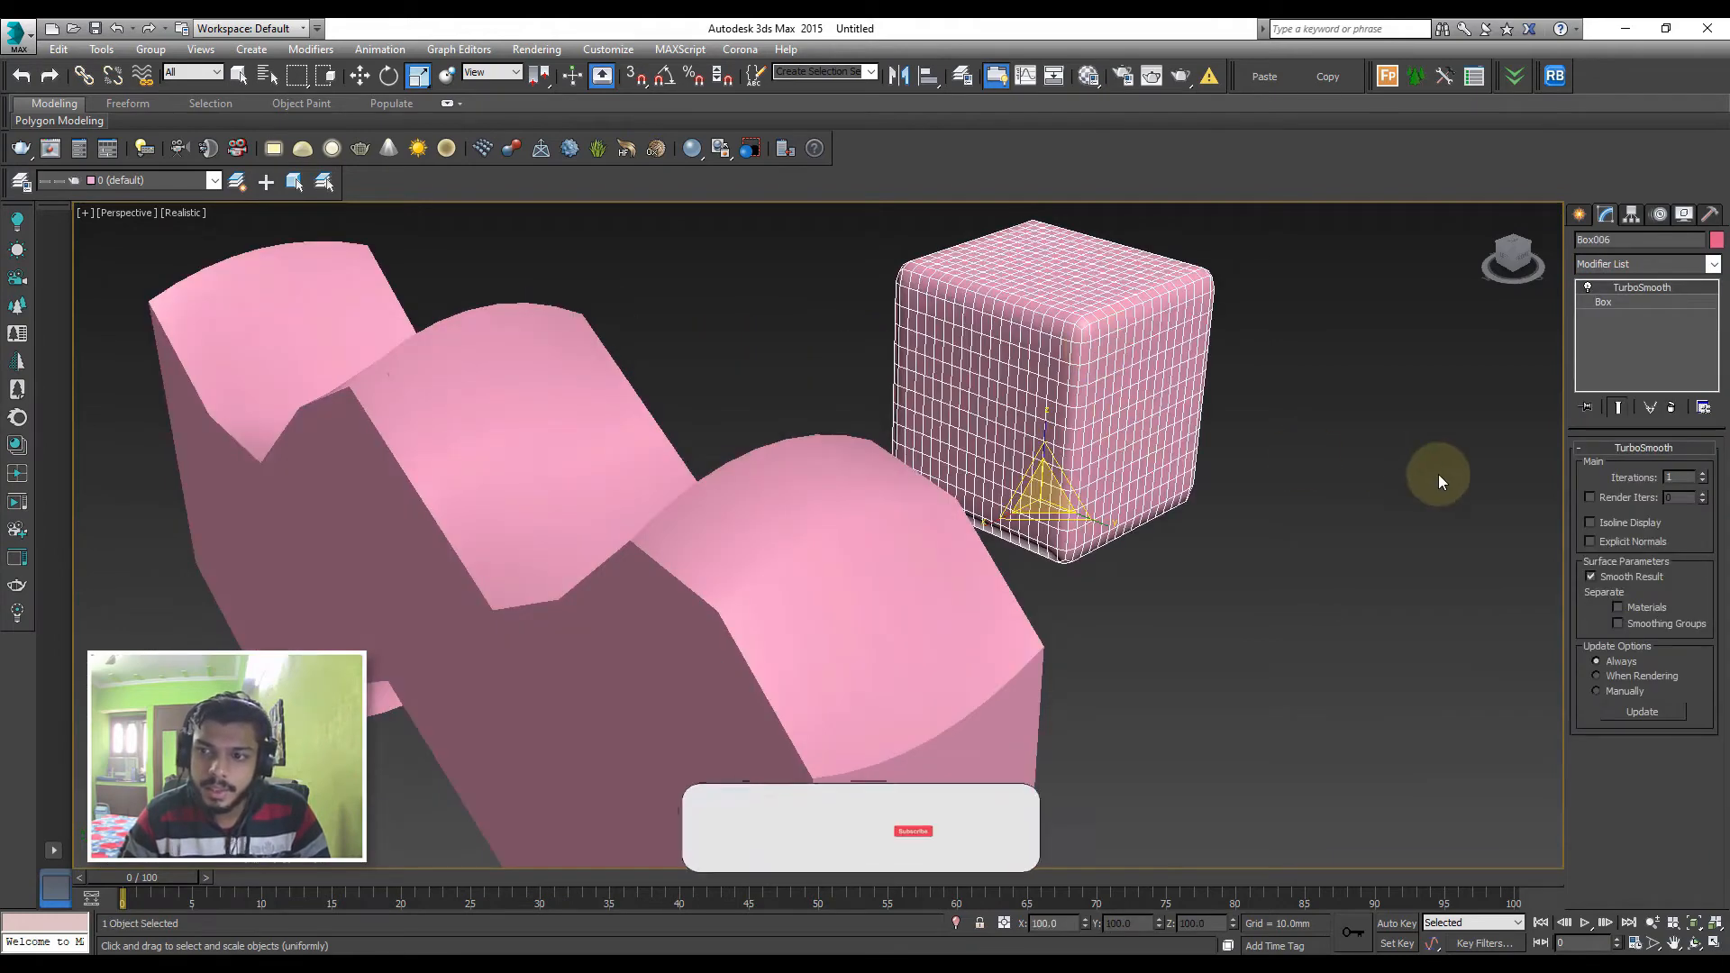
Remove the TurboSmooth modifier from the sixth box
right_click(1622, 289)
left_click(1542, 320)
scroll(1161, 516, "down", 3)
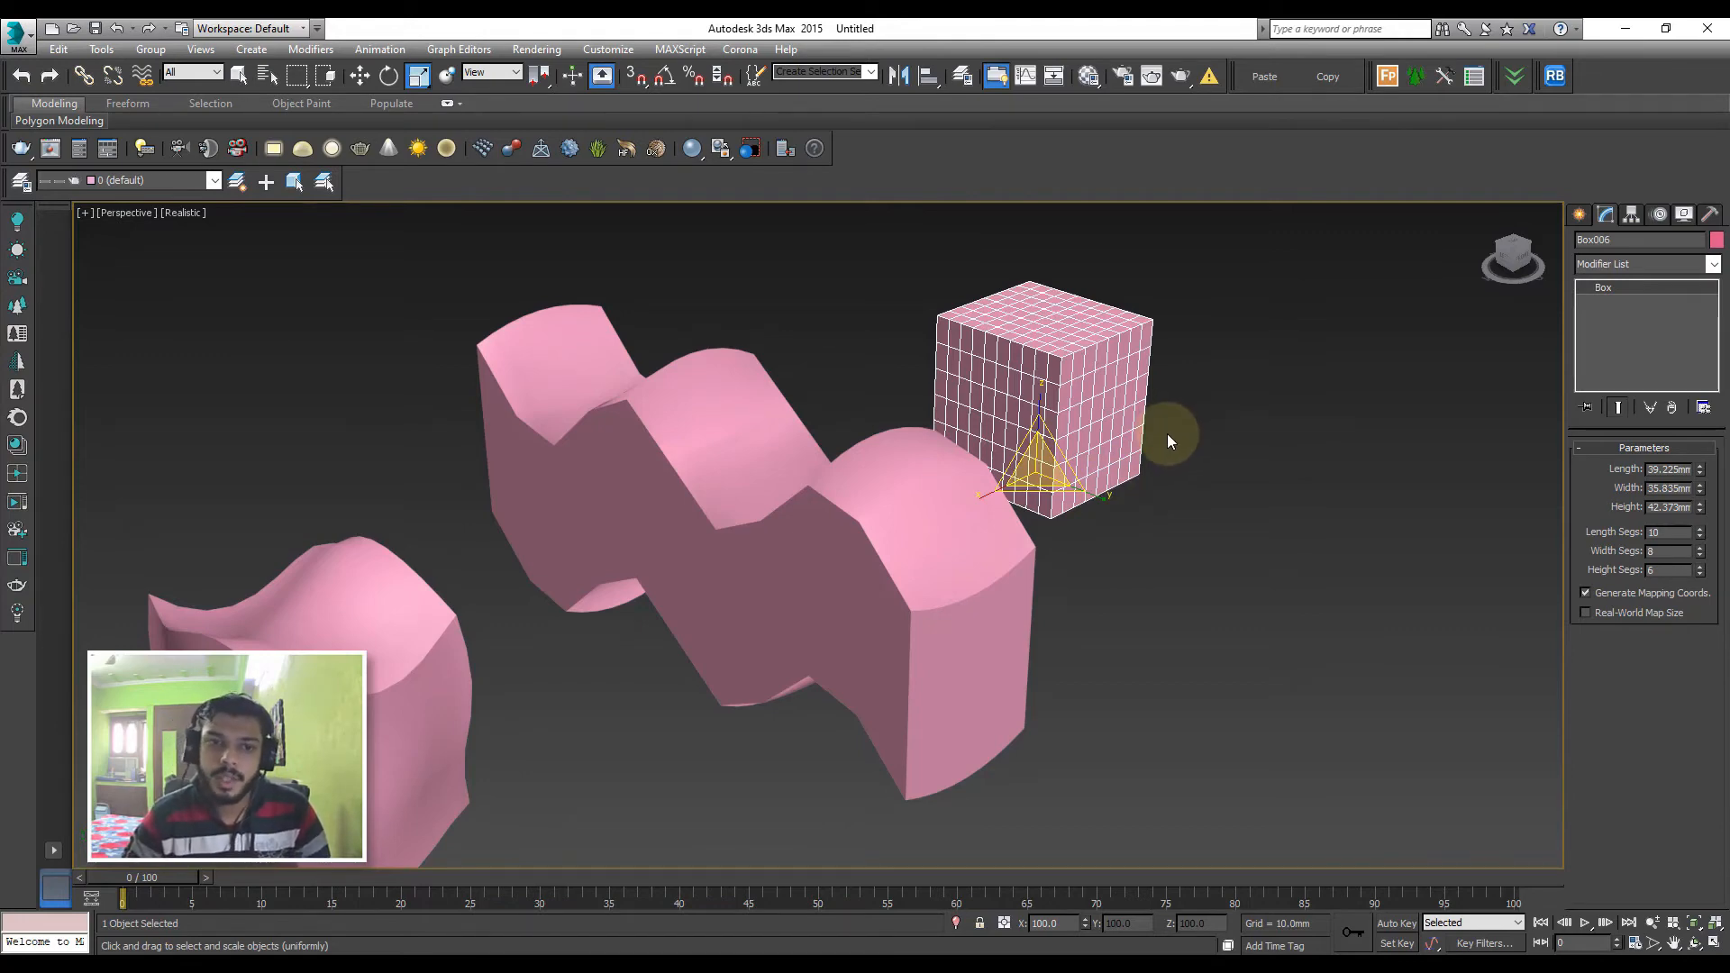
scroll(1219, 473, "down", 5)
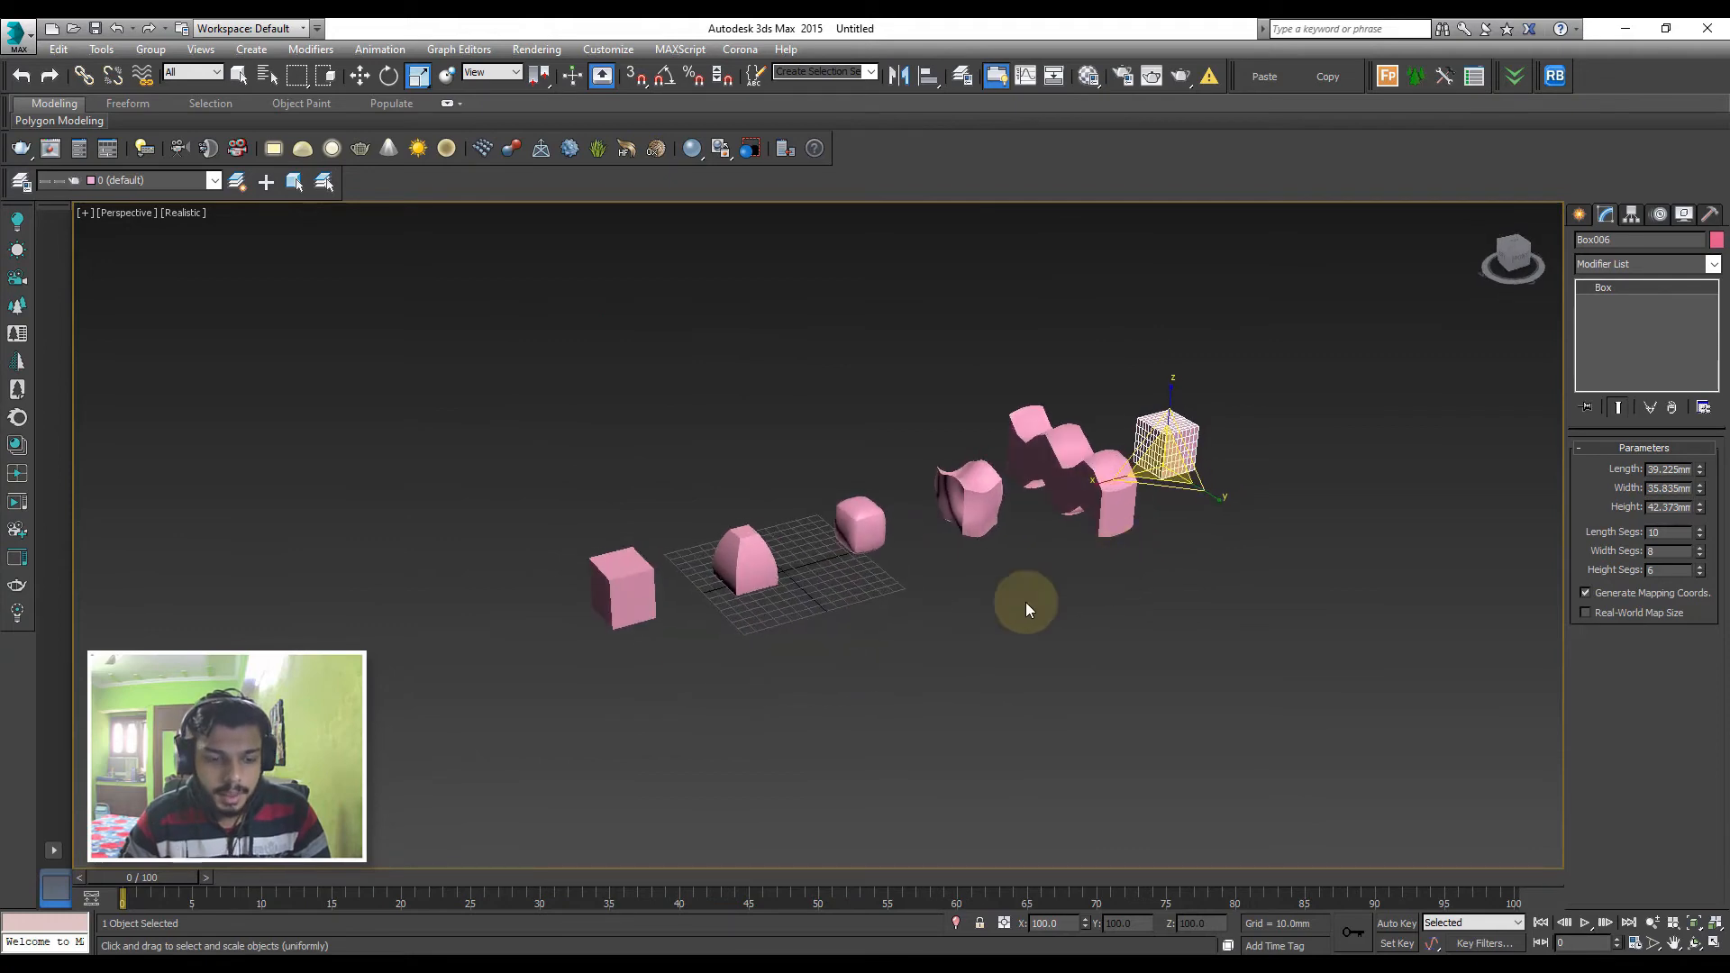
Create a standard primitive sphere in front of the row of boxes
key("w")
left_click(889, 624)
left_click(1579, 215)
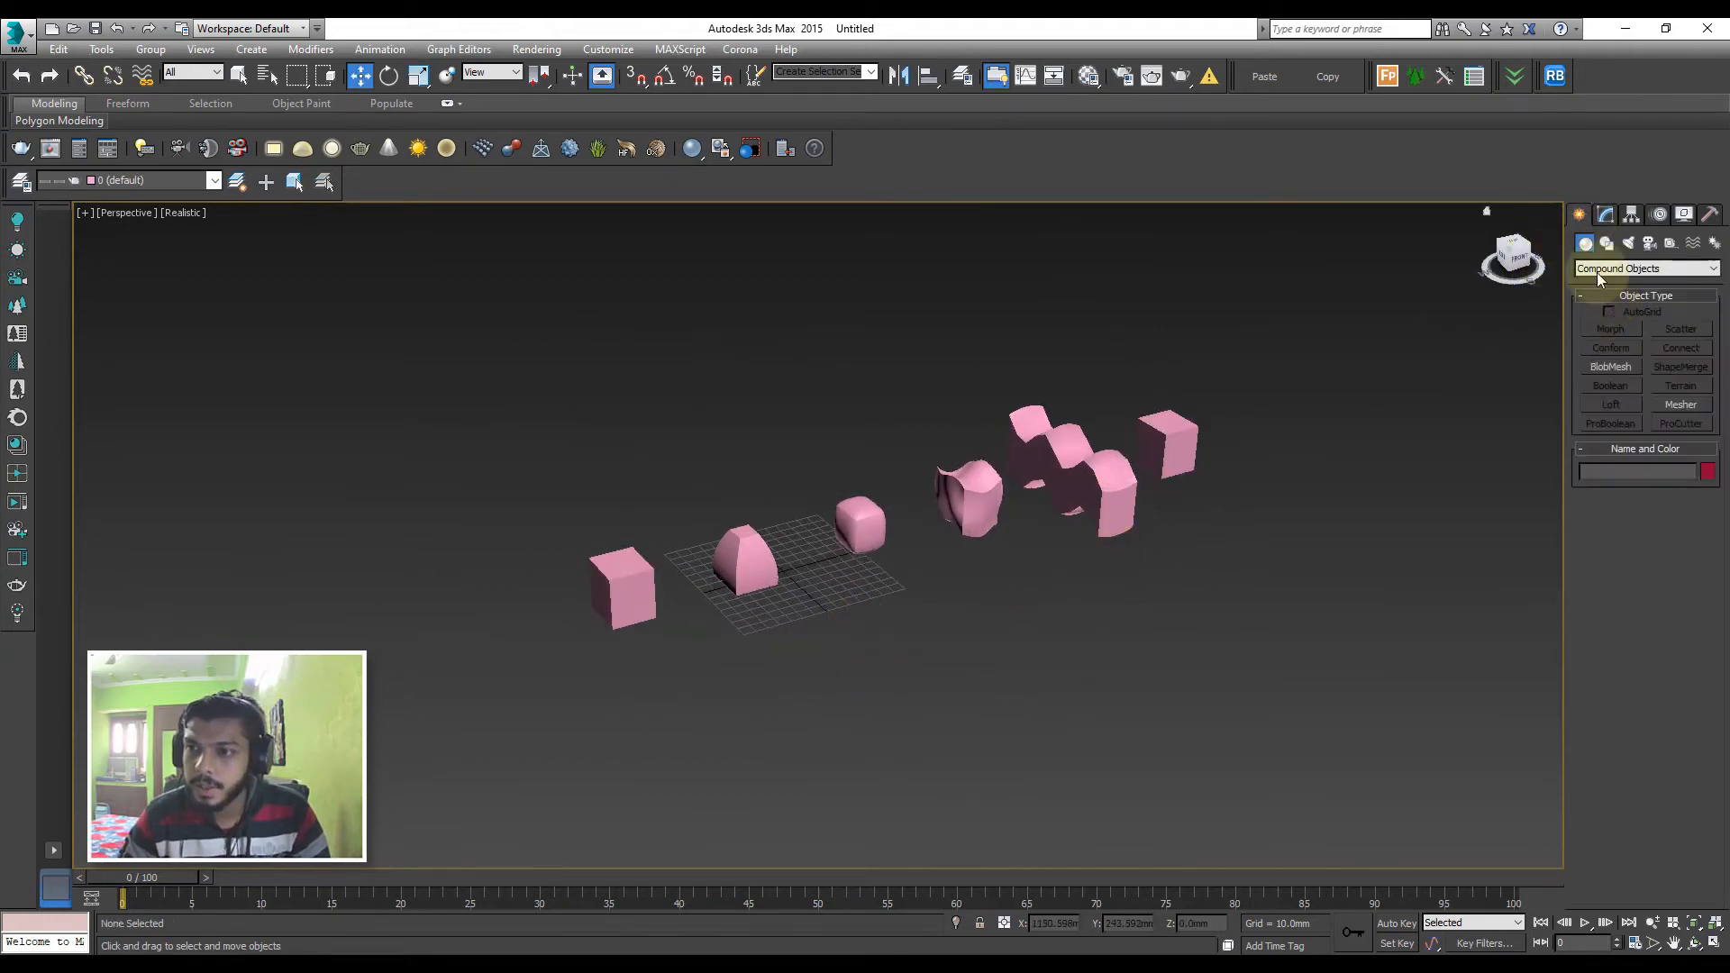
left_click(1599, 269)
left_click(1595, 282)
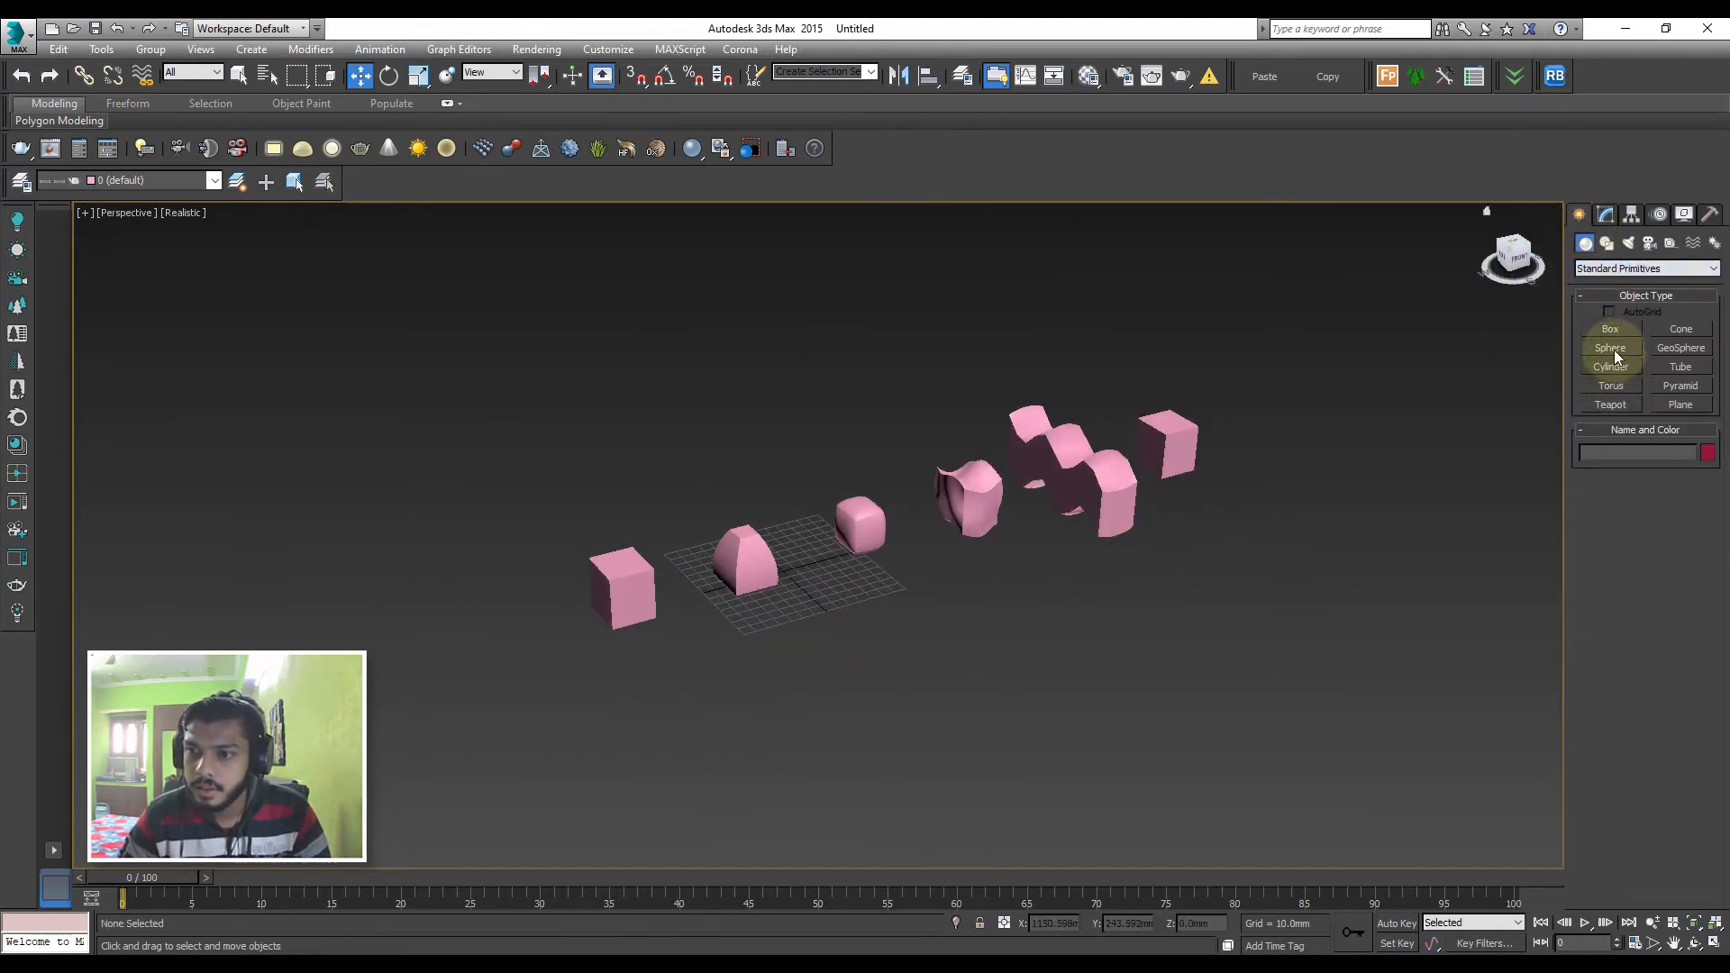
left_click(1614, 349)
left_click_drag(746, 698, 799, 735)
key("w")
mouse_move(765, 699)
middle_mouse_down()
mouse_move(830, 653)
mouse_move(831, 671)
middle_mouse_up()
Select the morph object, activate target picking to test the sphere as a target, and turn on edged faces in the viewport
left_click(656, 564)
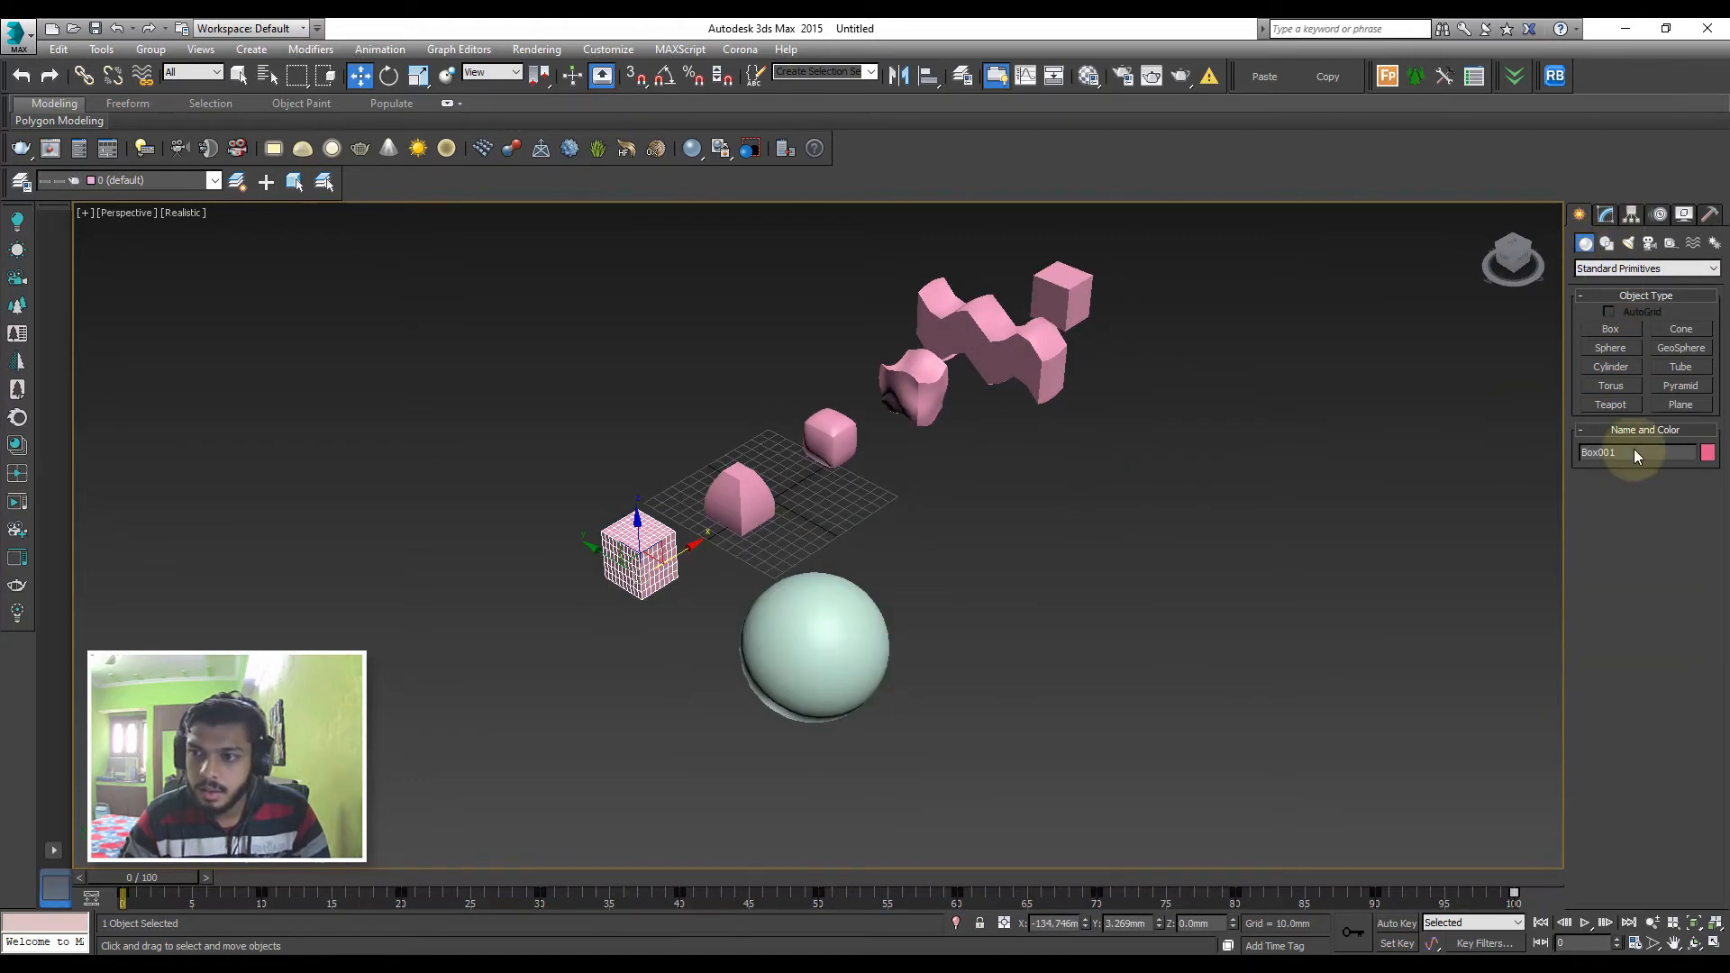
left_click(1605, 215)
left_click(1640, 472)
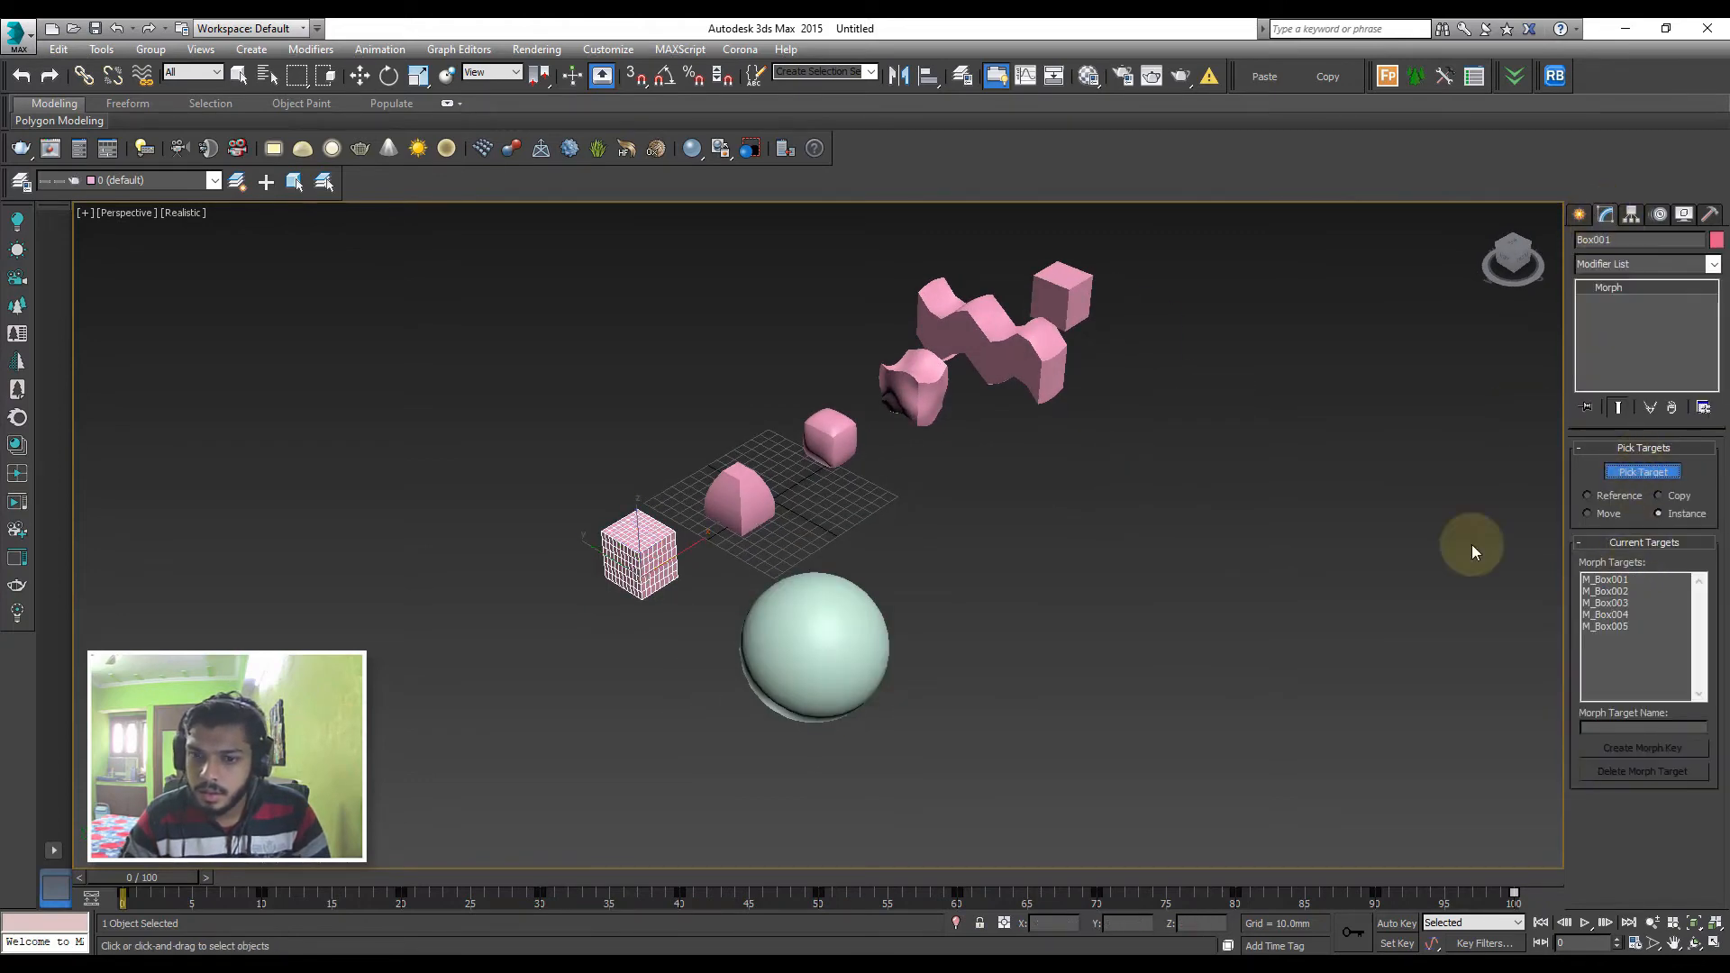
key("F4")
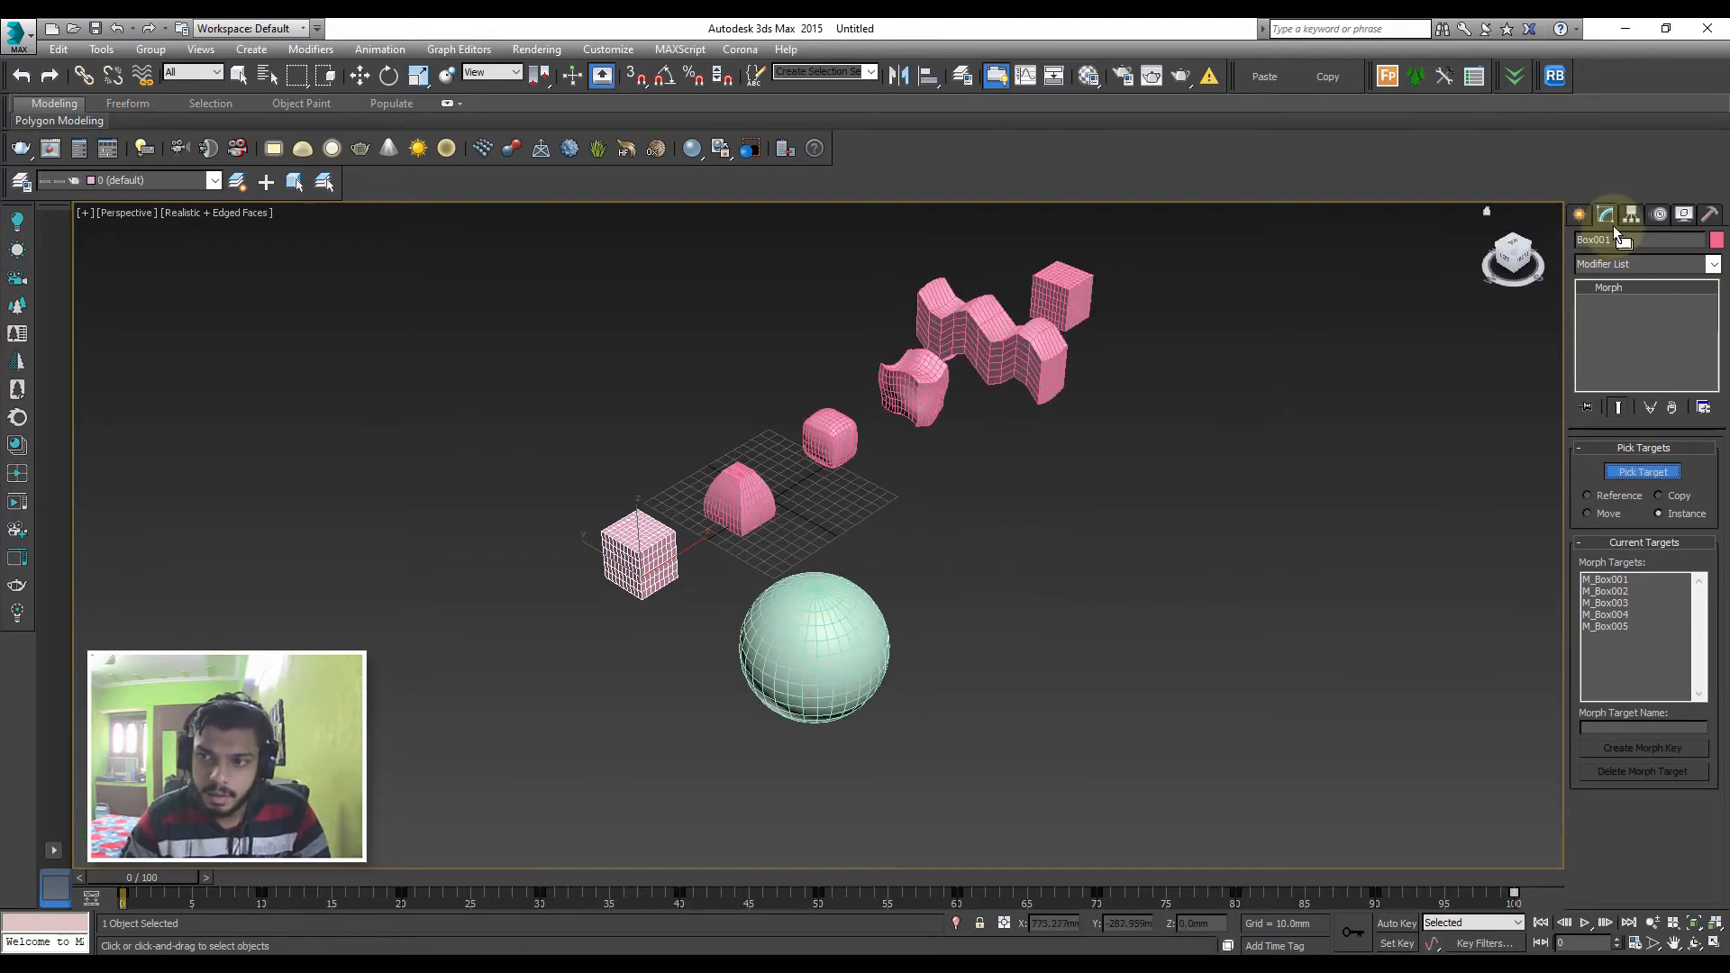
Leave target picking and delete the sphere
left_click(1579, 215)
key("w")
left_click(827, 612)
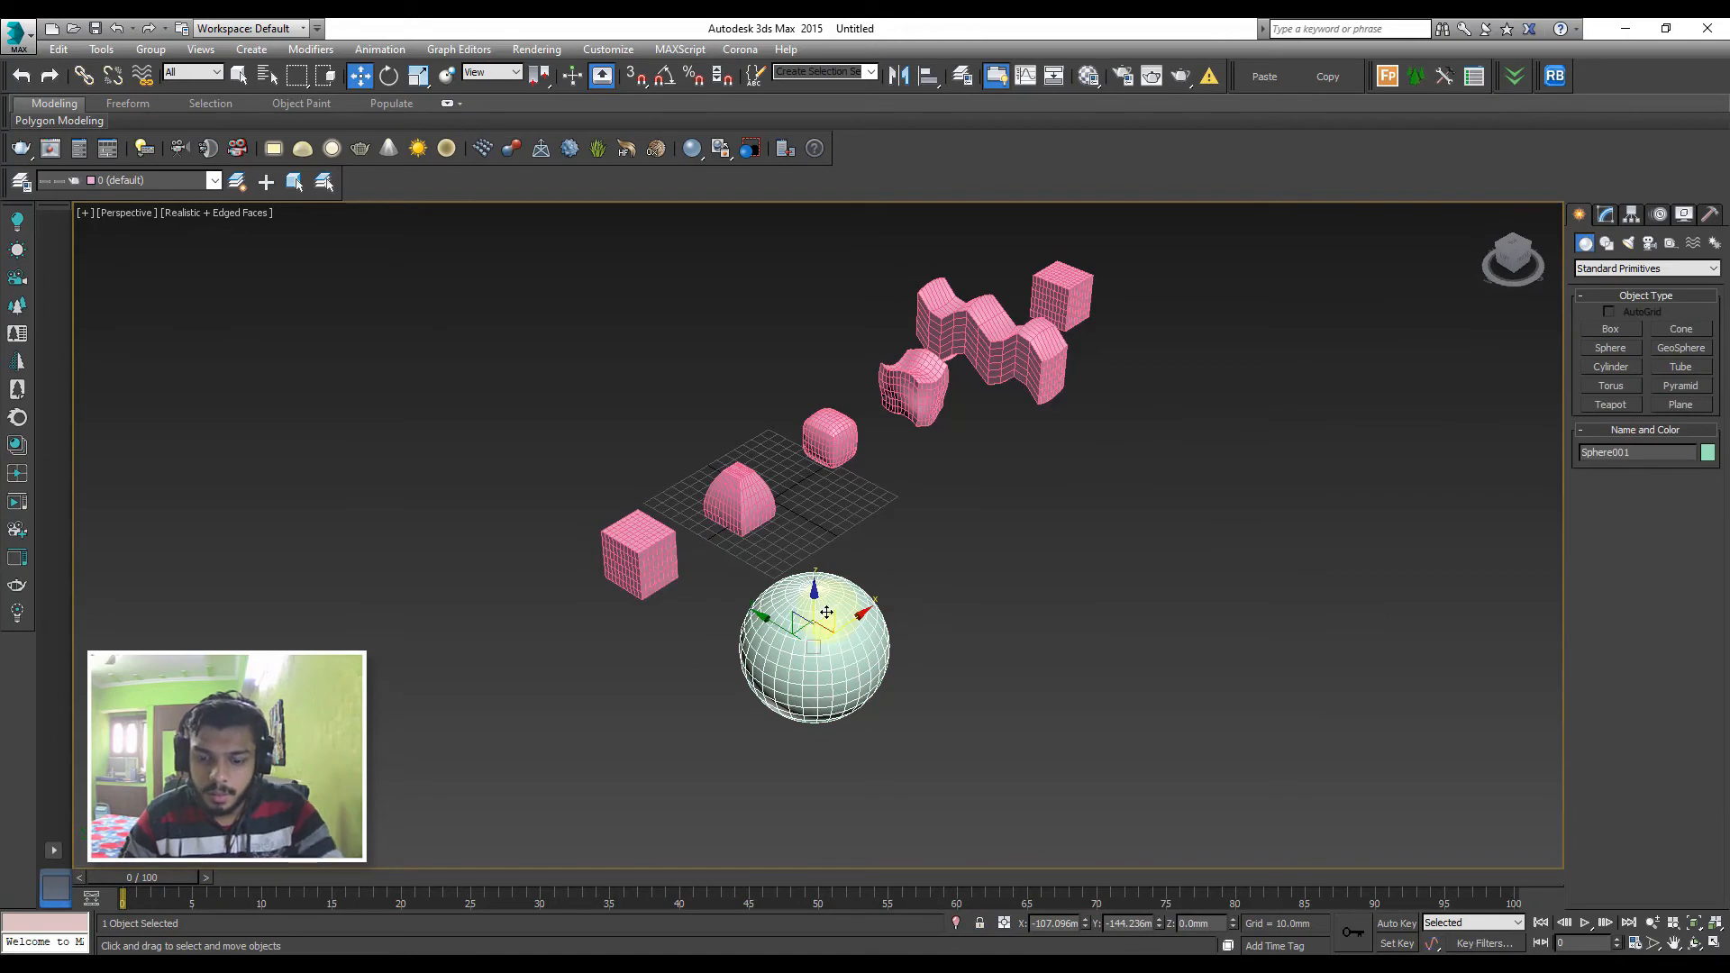
key("Delete")
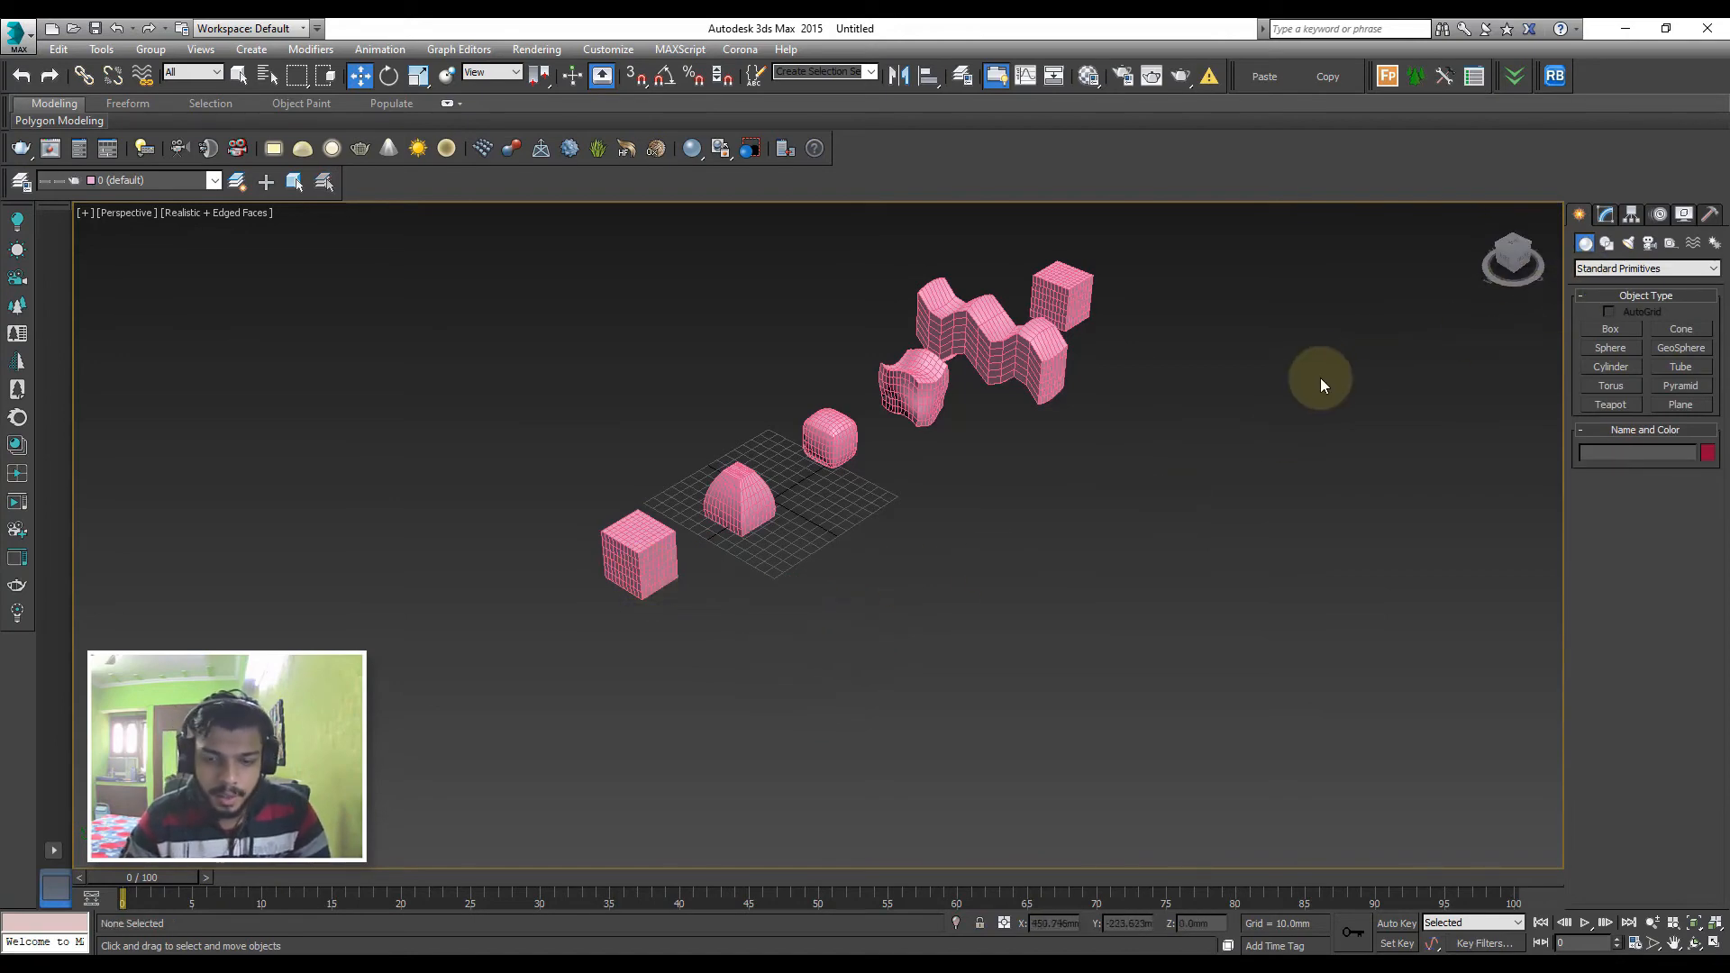
Create a new box in front of the row, about 93 mm long, 90 mm wide and 129 mm high
key("t")
left_click(1610, 329)
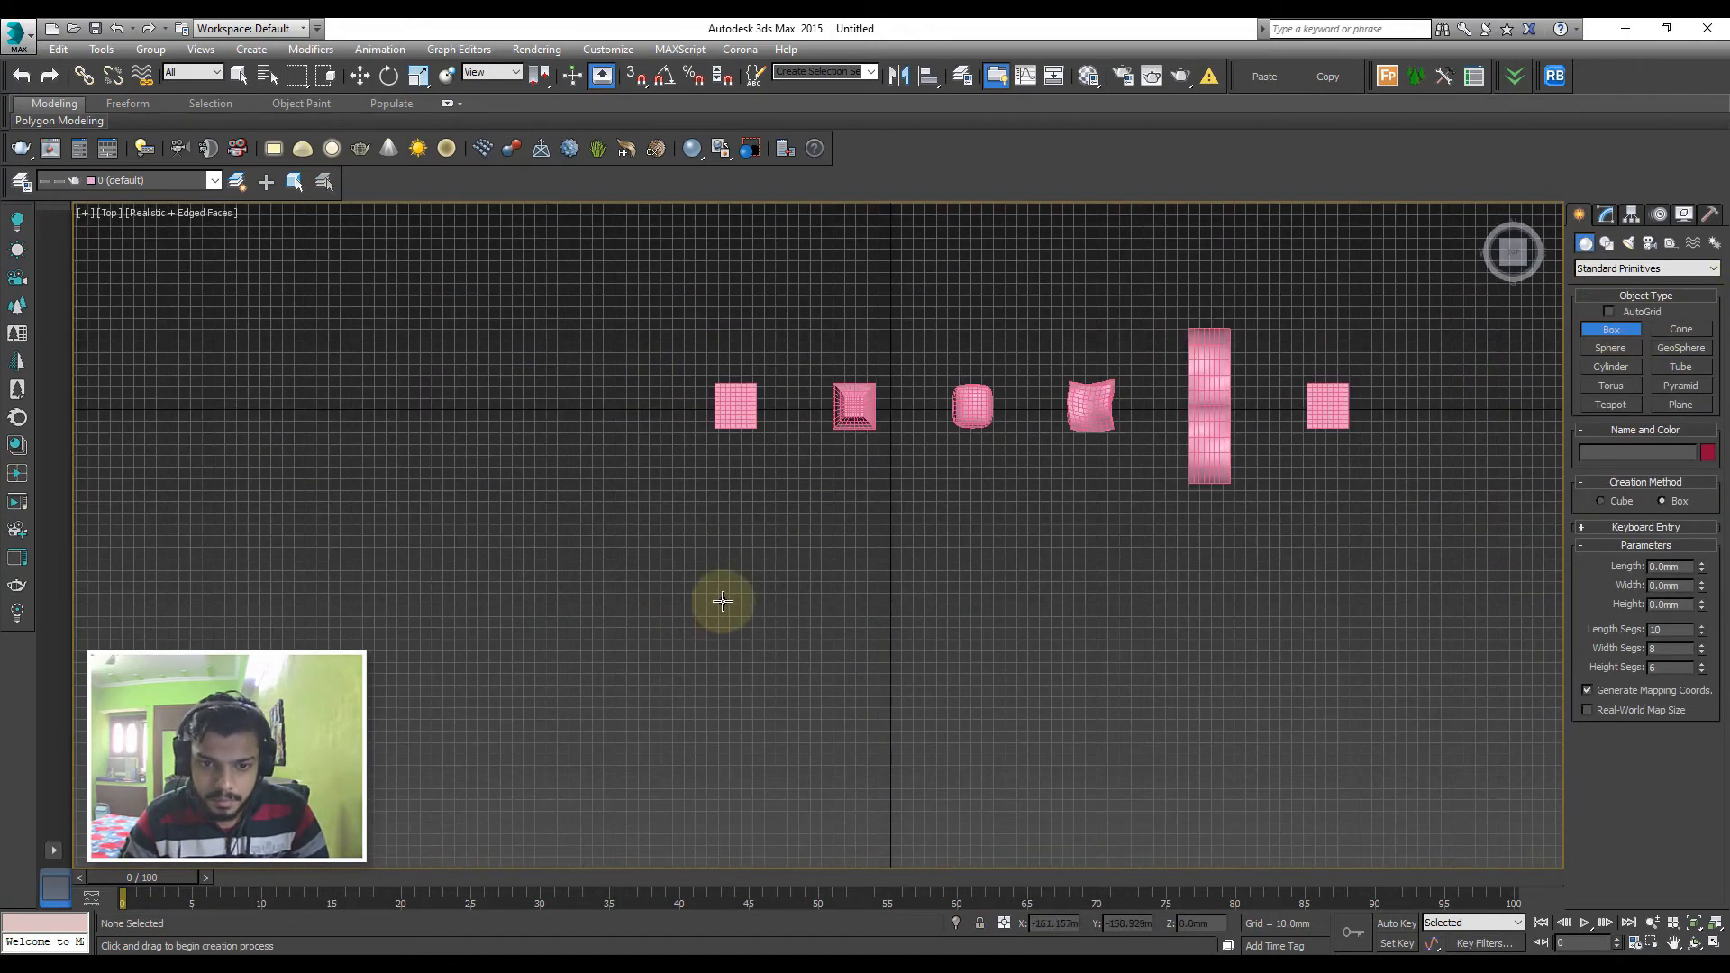
left_click_drag(722, 601, 827, 709)
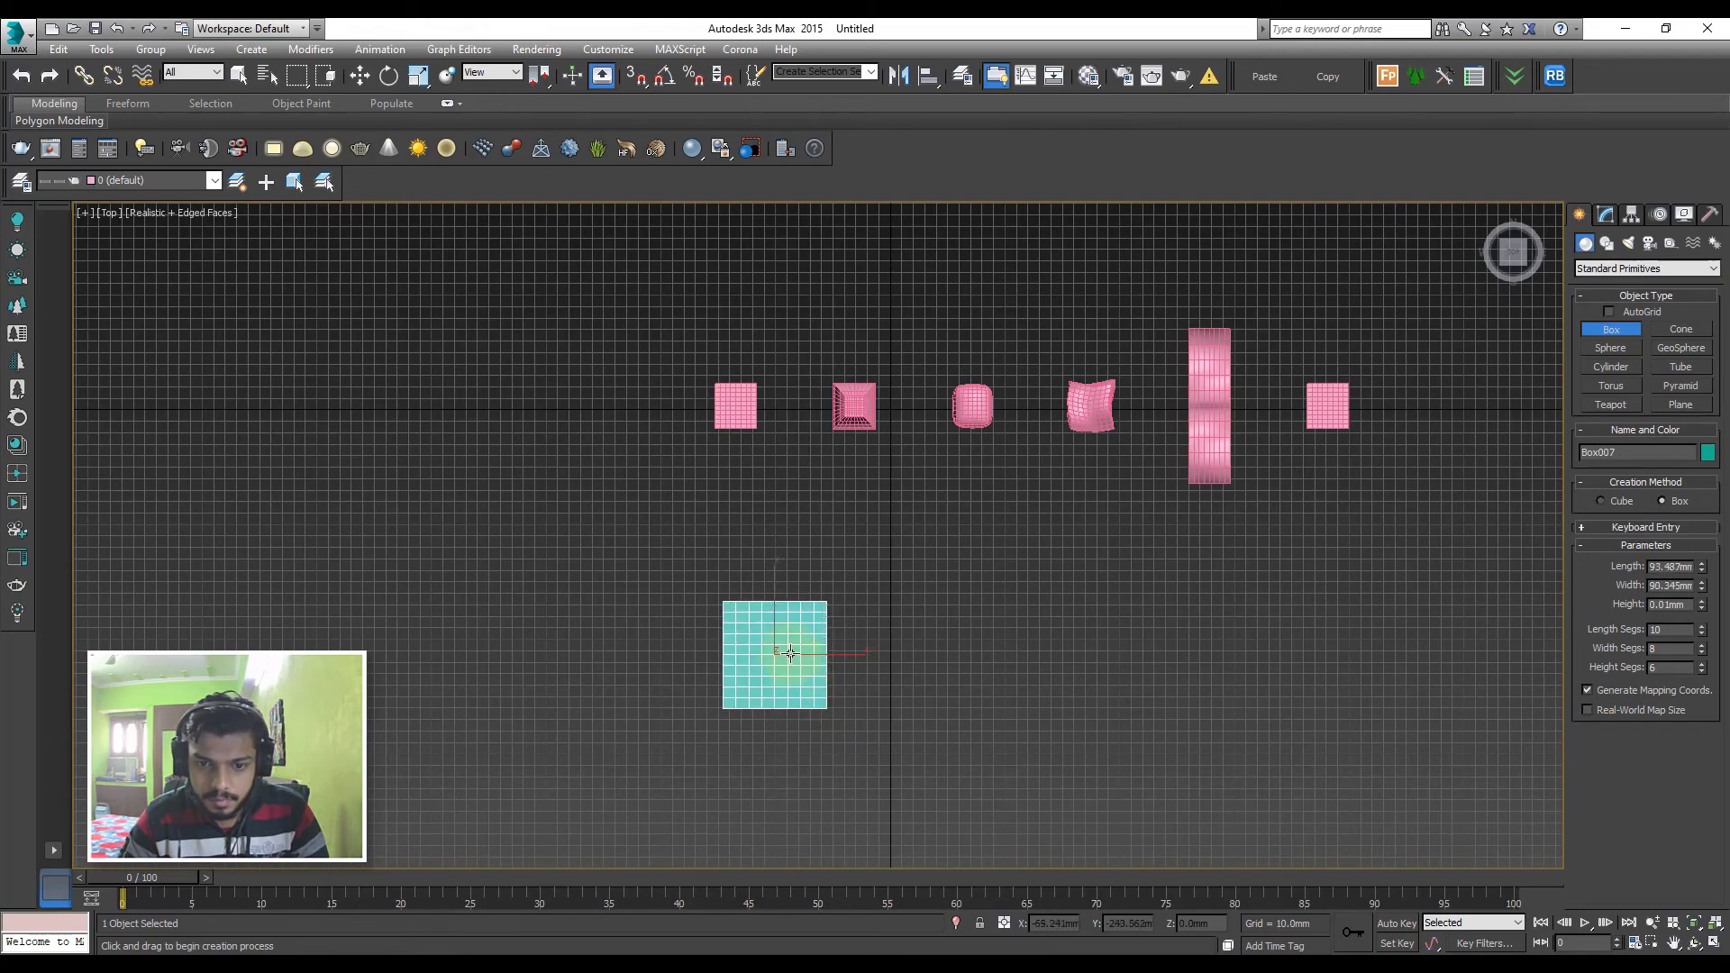
key("f")
key("z")
middle_click_drag(899, 672, 889, 674, "alt")
scroll(889, 672, "down", 5)
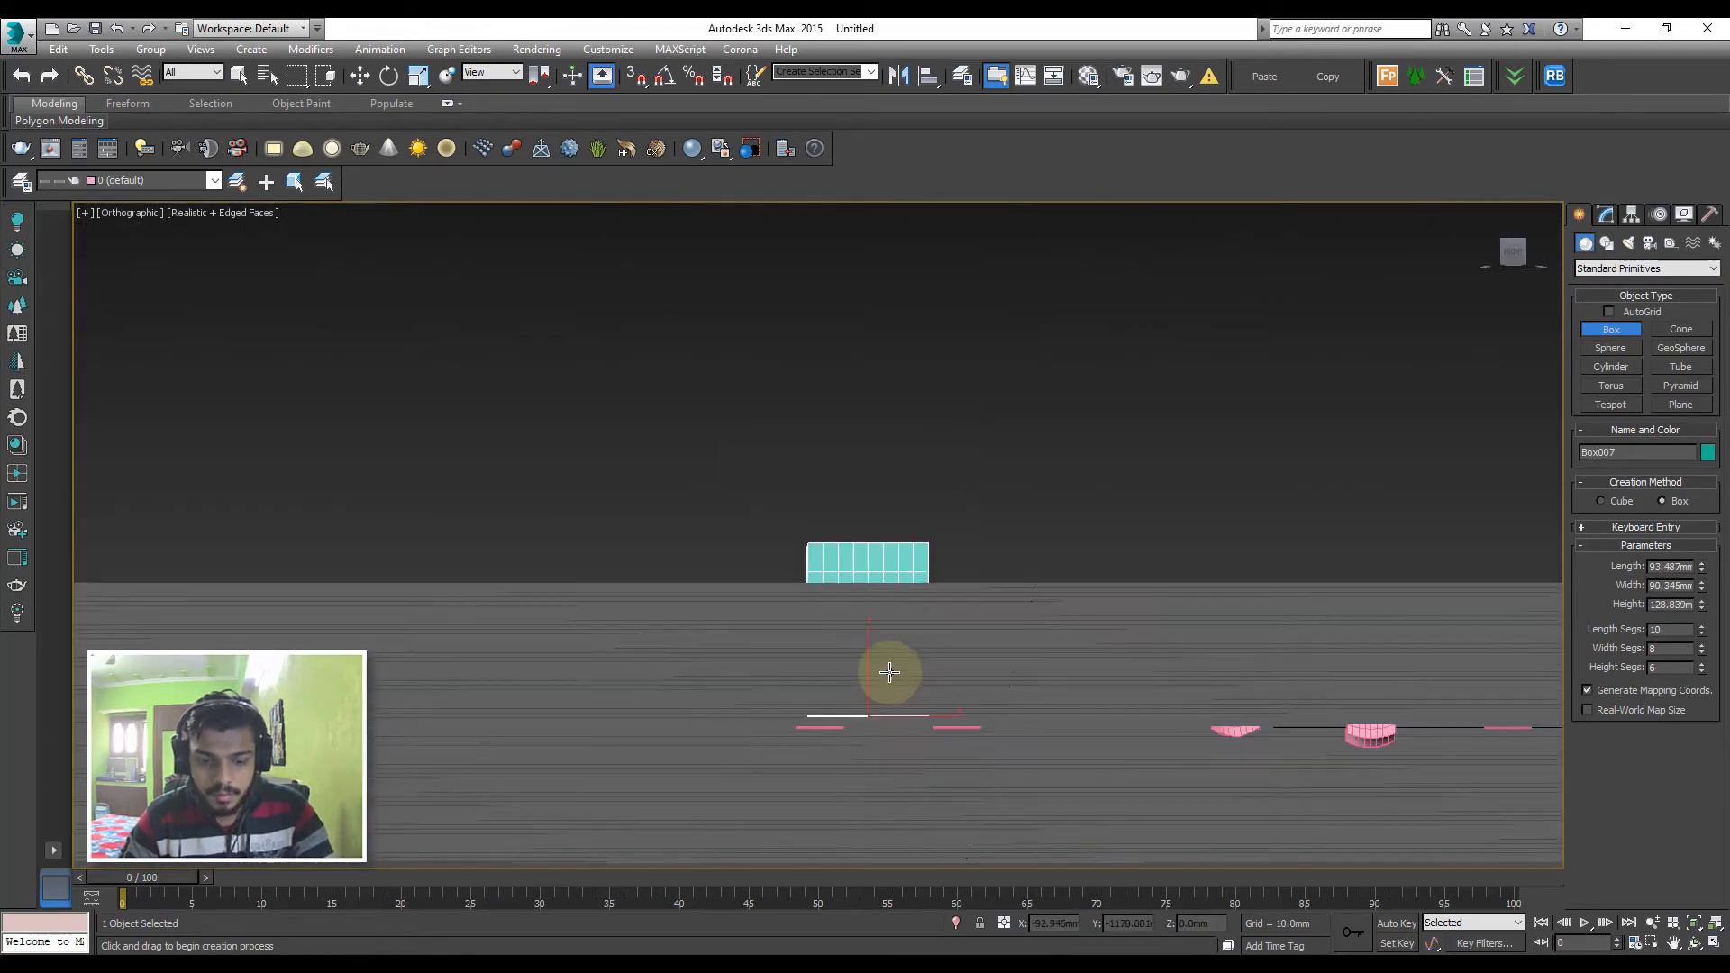
key("p")
scroll(890, 671, "up", 2)
scroll(834, 606, "down", 8)
middle_click_drag(834, 606, 853, 684, "alt")
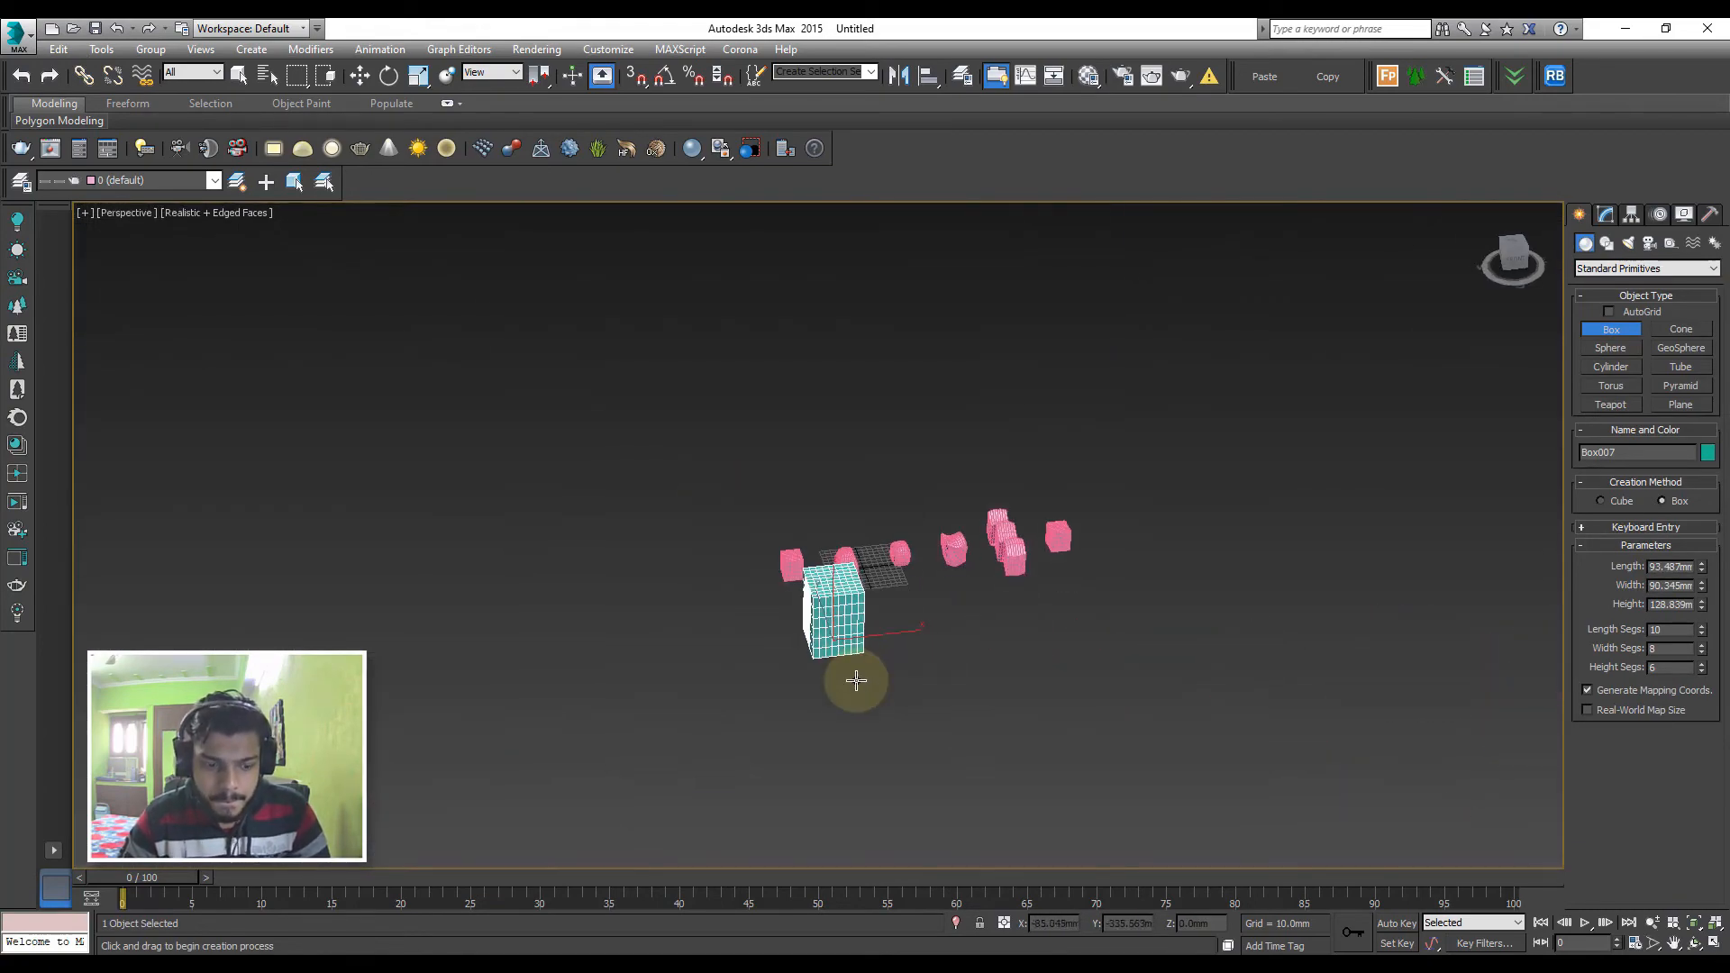
Clone the new large box as one copy placed beside it along the X axis
key("w")
left_click_drag(866, 637, 973, 625, "shift")
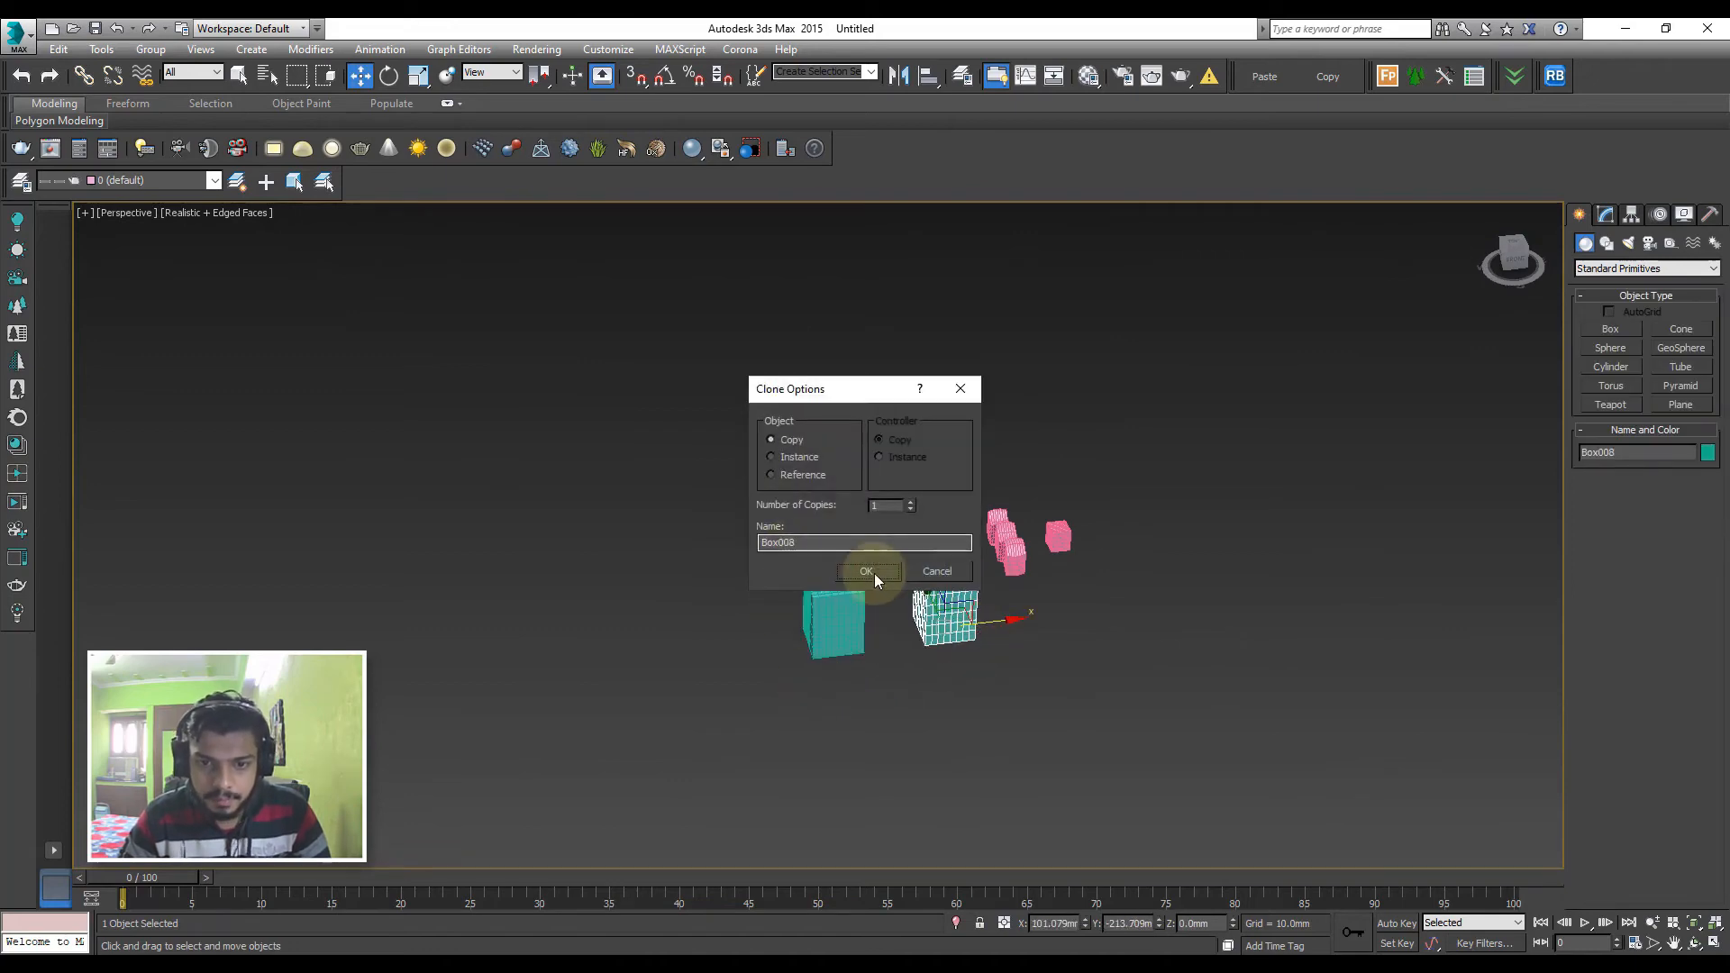
left_click(874, 573)
Convert the copied large box to an Editable Poly
scroll(897, 649, "up", 4)
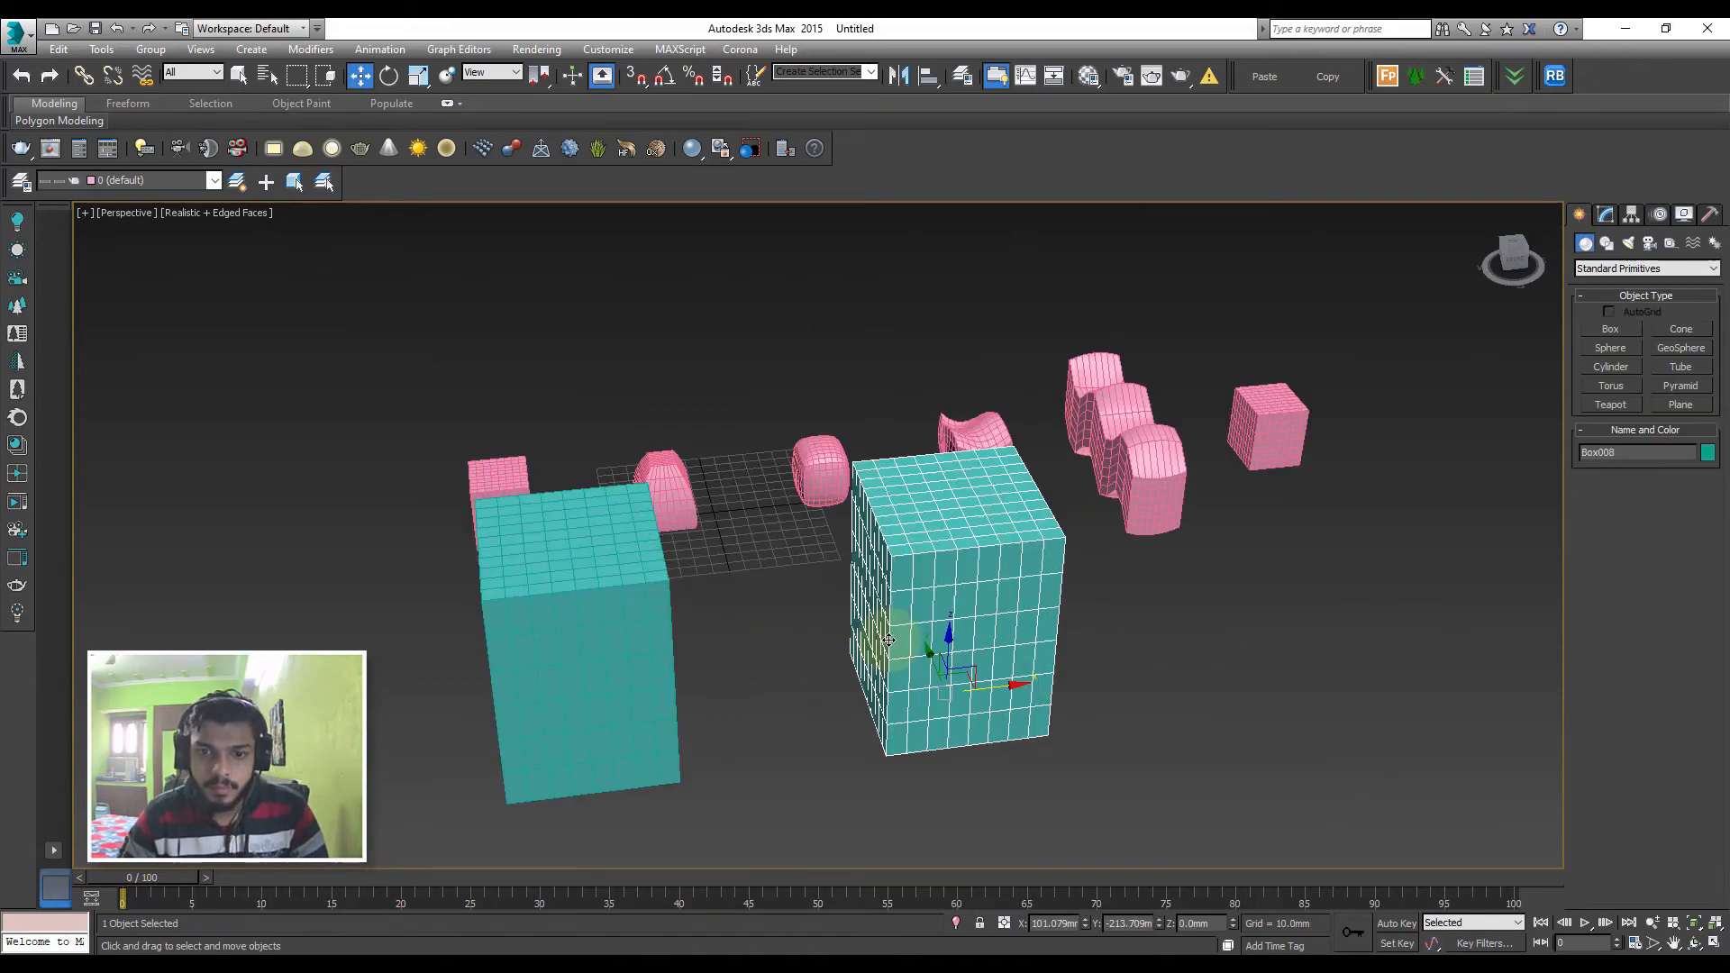
left_click(1608, 215)
left_click(1618, 264)
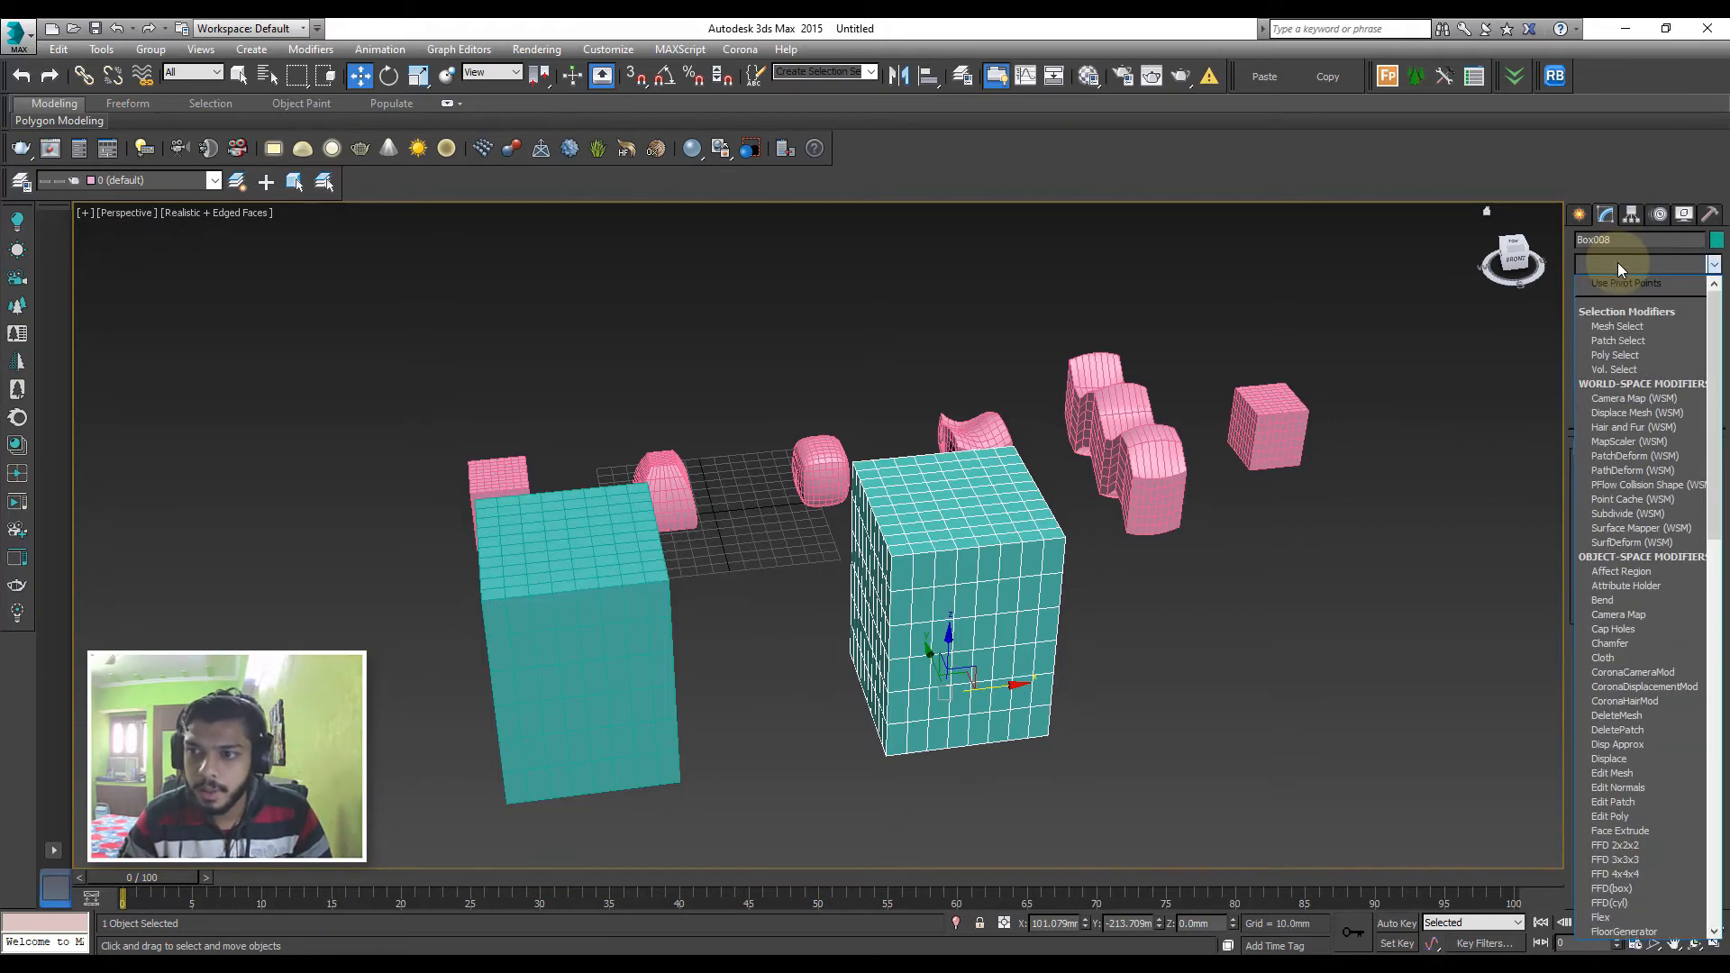
right_click(1615, 289)
left_click(1649, 445)
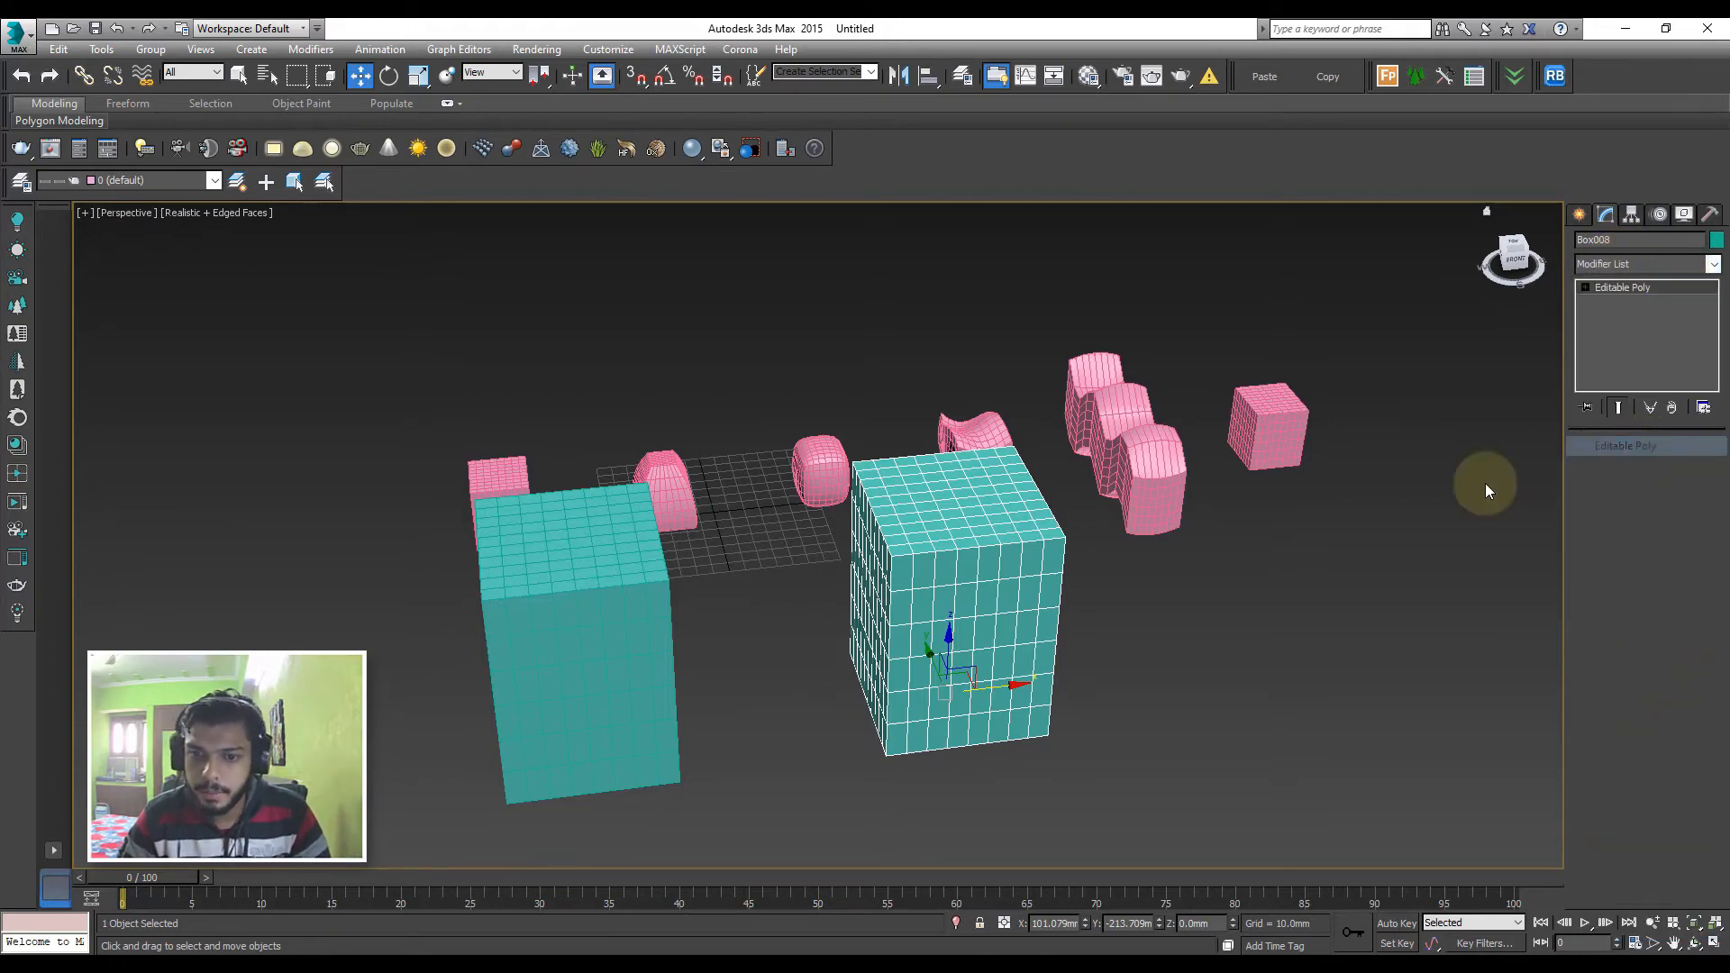
Use soft selection with 20 mm falloff to push one top corner's vertices inward and pull the opposite upper vertices outward
left_click(1599, 469)
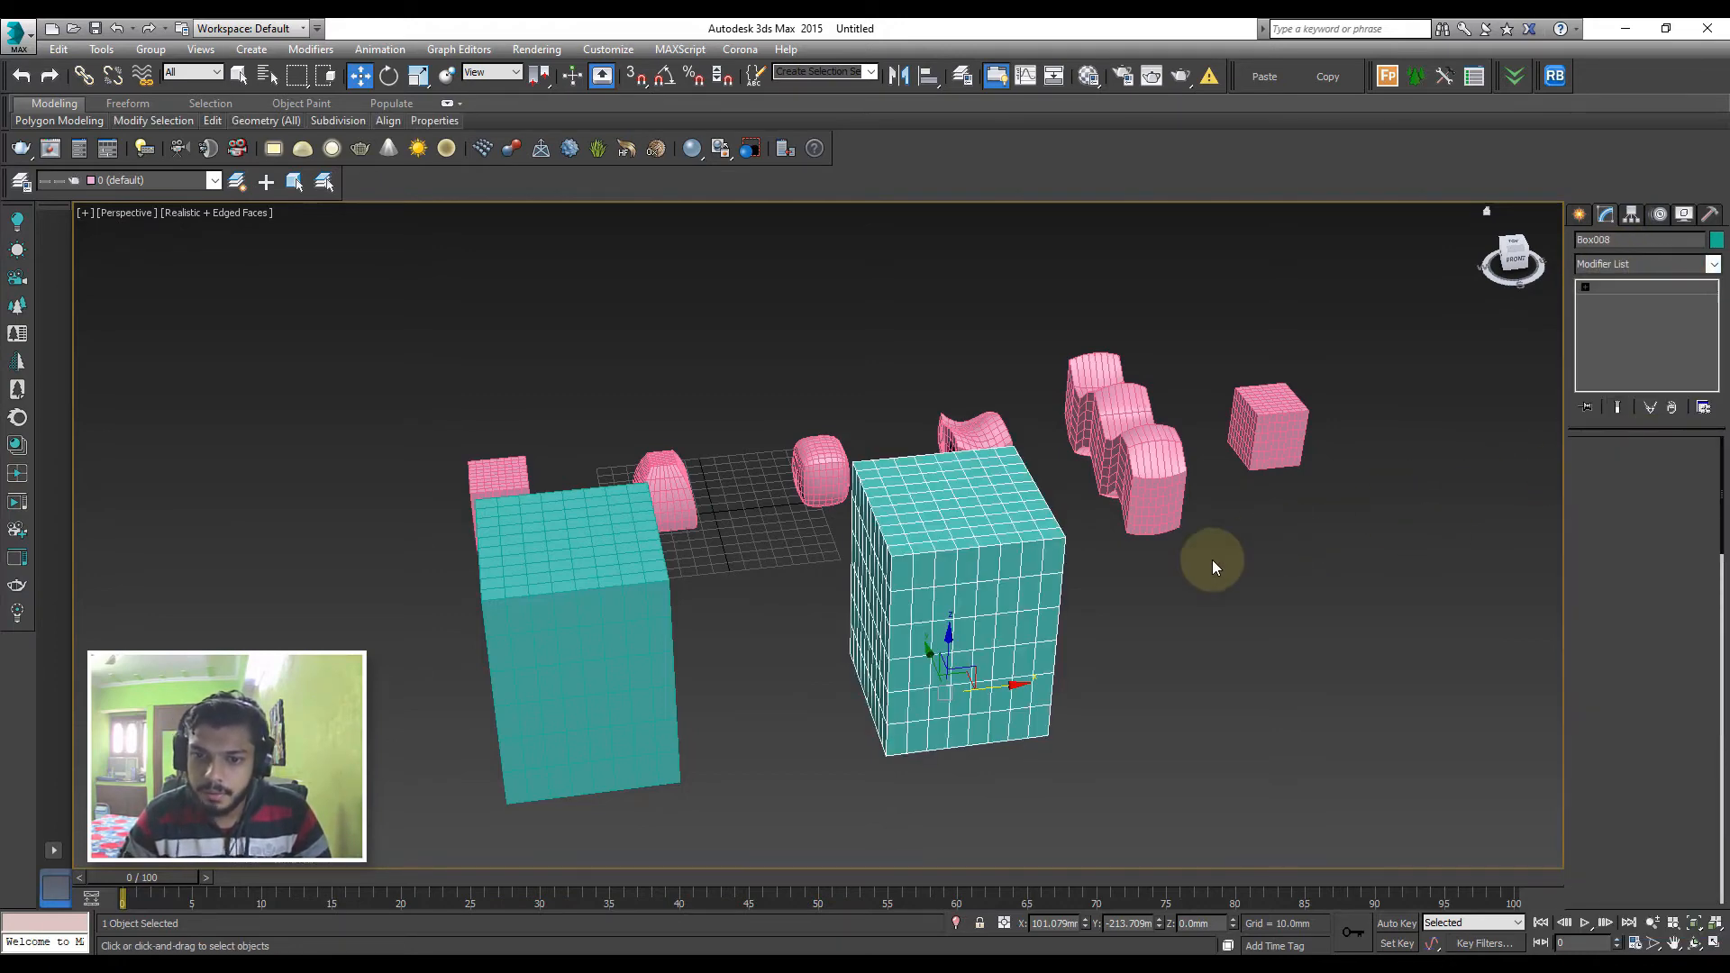
mouse_move(1213, 559)
middle_mouse_down("alt")
mouse_move(1235, 559)
mouse_move(1229, 541)
middle_mouse_up("alt")
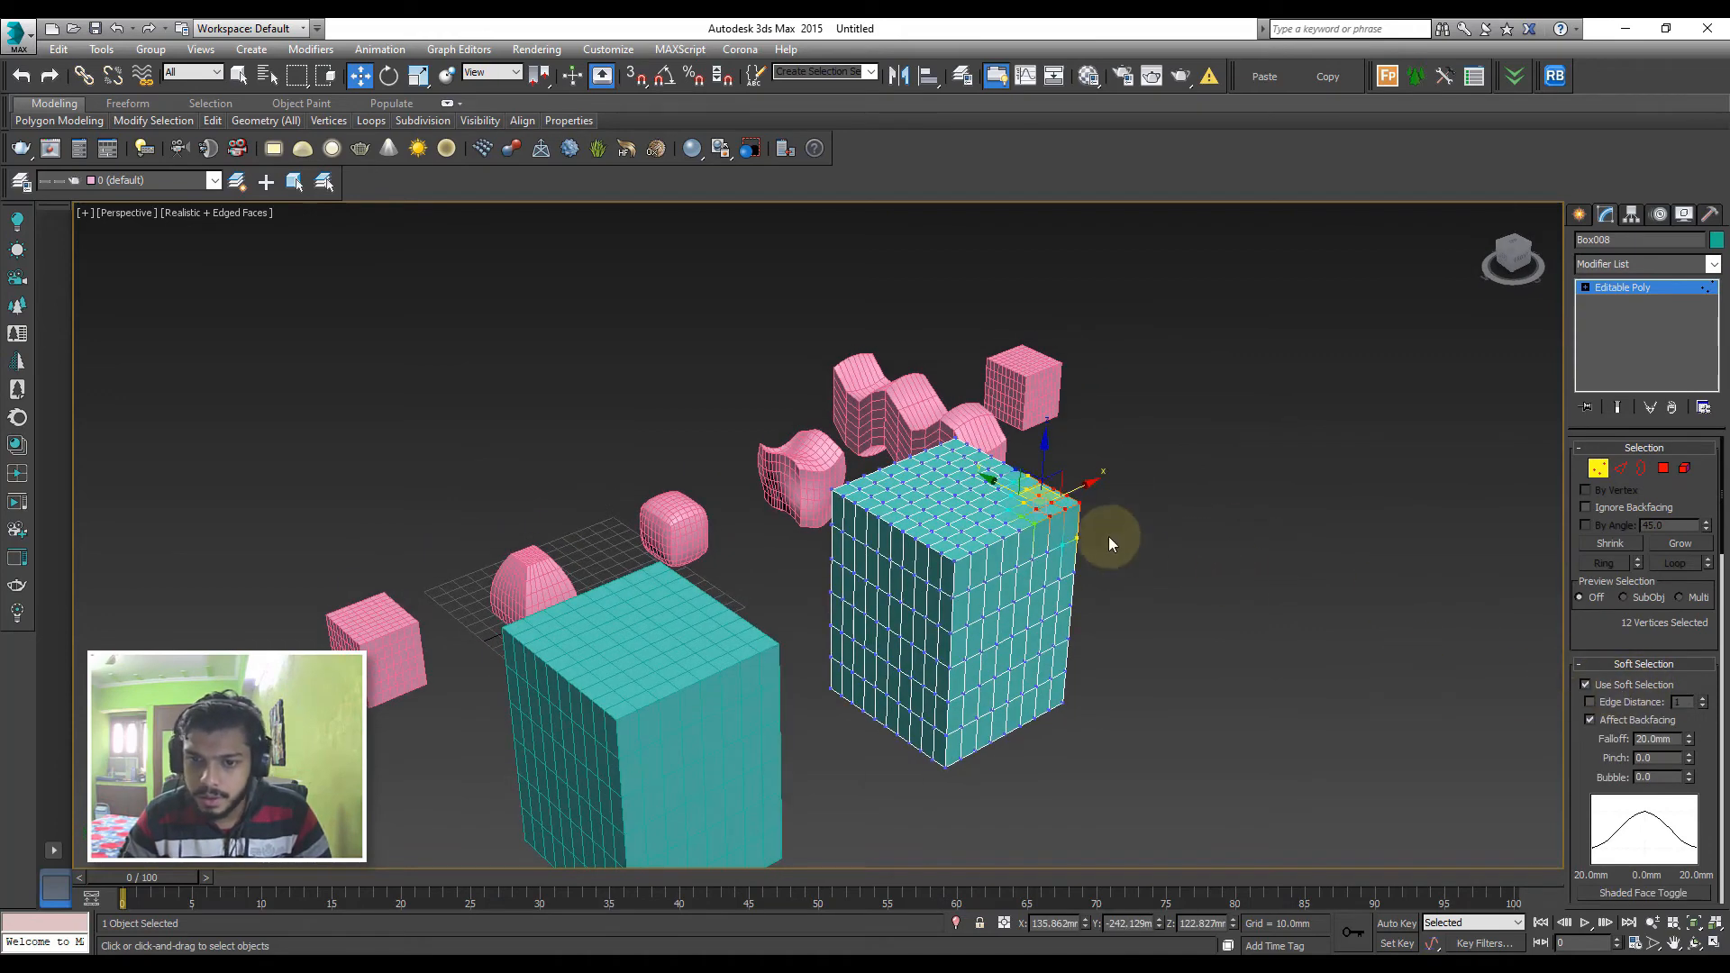
left_click_drag(1062, 495, 1011, 514)
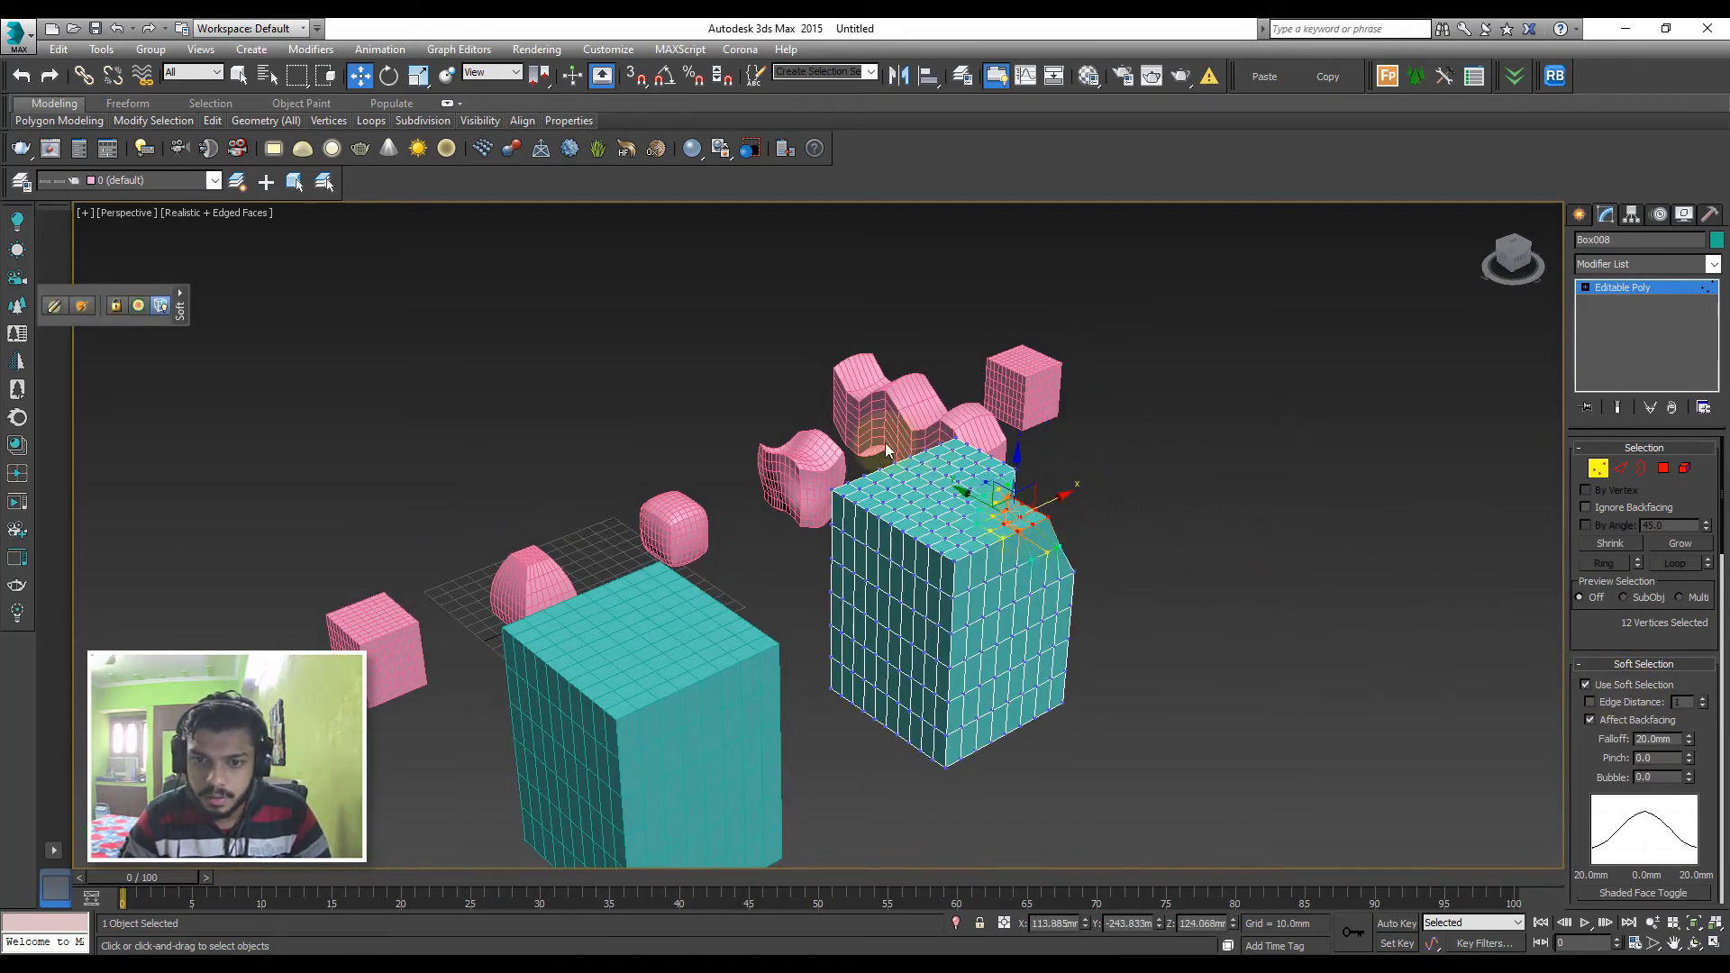
left_click_drag(781, 436, 909, 595)
left_click_drag(882, 520, 821, 498)
Select the vertices around the copy's bottom front corner and set soft selection falloff to 40.6 mm and bubble to 0.54
middle_click_drag(1002, 768, 1018, 738, "alt")
left_click_drag(946, 698, 1011, 762)
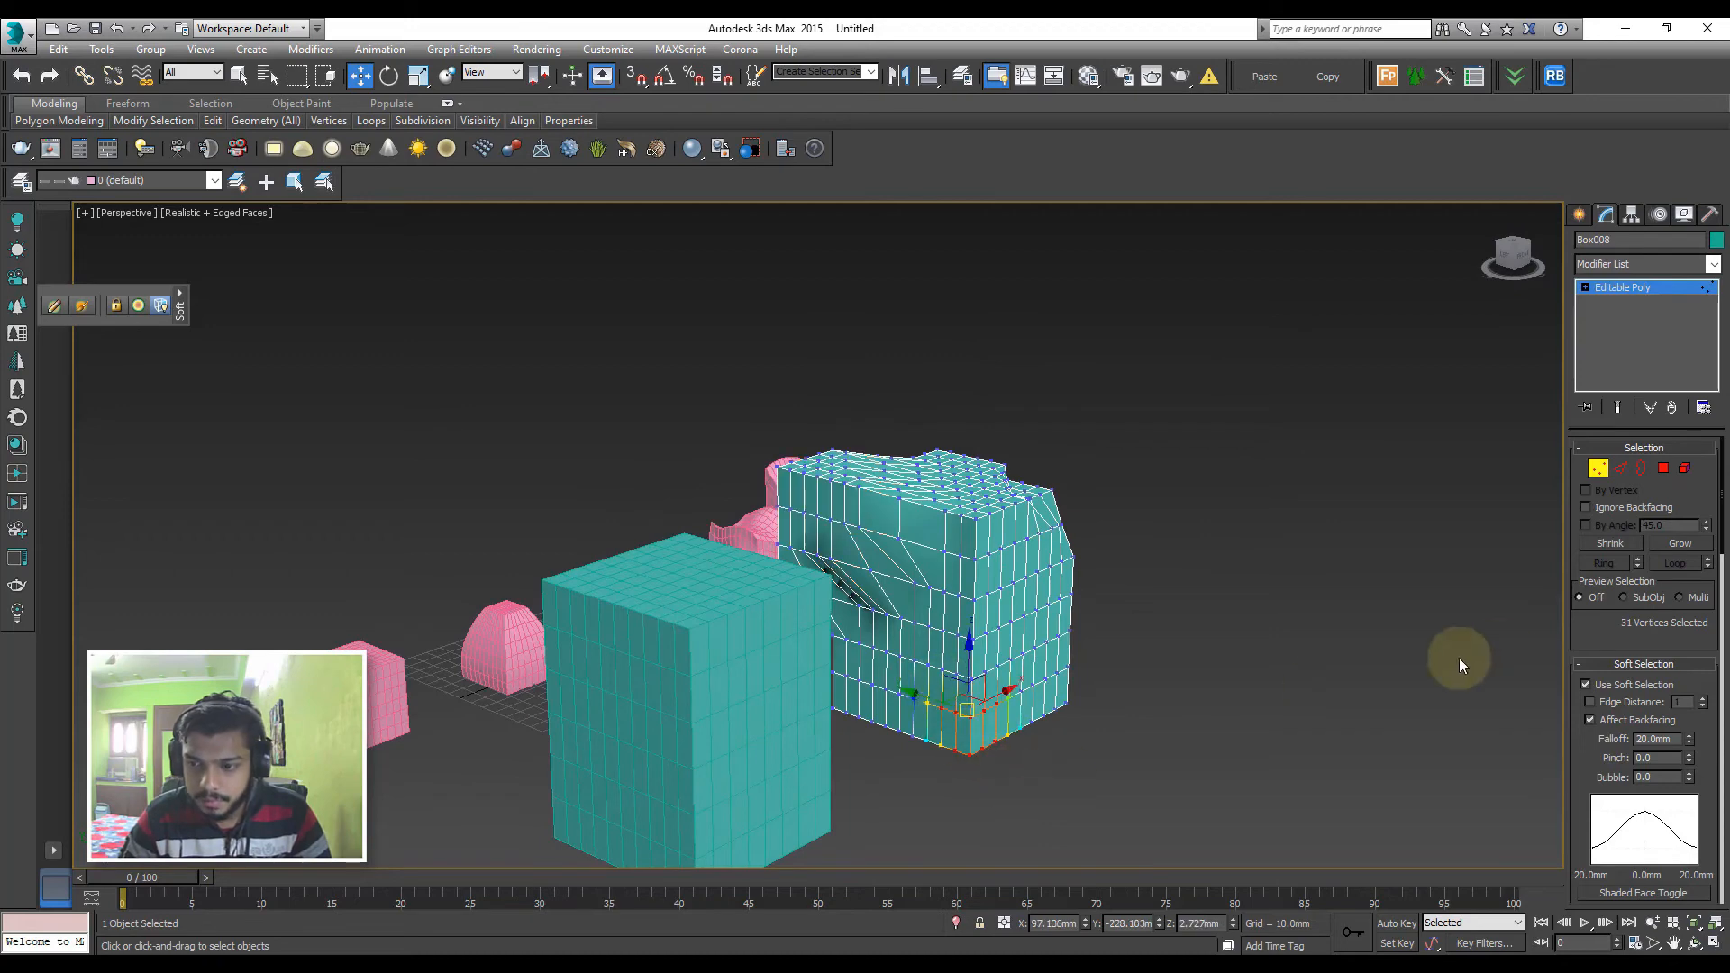
left_click_drag(1693, 746, 1691, 635)
left_click_drag(1689, 777, 1704, 761)
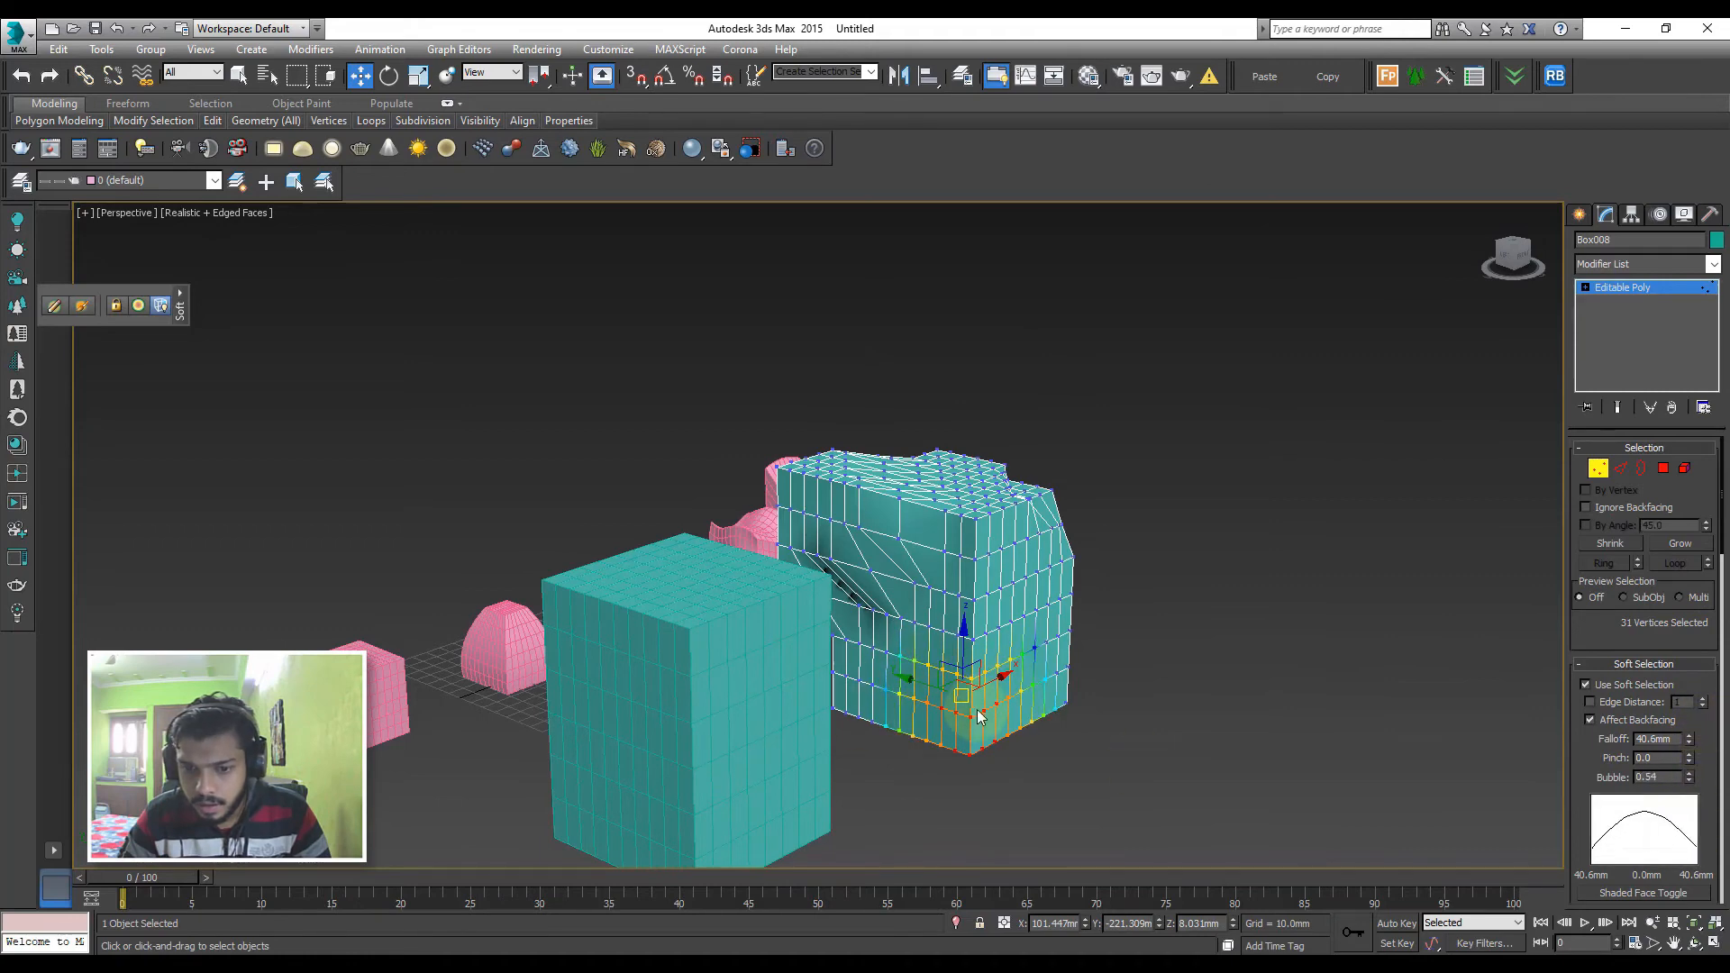
Pull the copy's soft-selected bottom corner vertices outward into a protruding foot and clear the vertex selection
middle_click_drag(965, 714, 1029, 725, "alt")
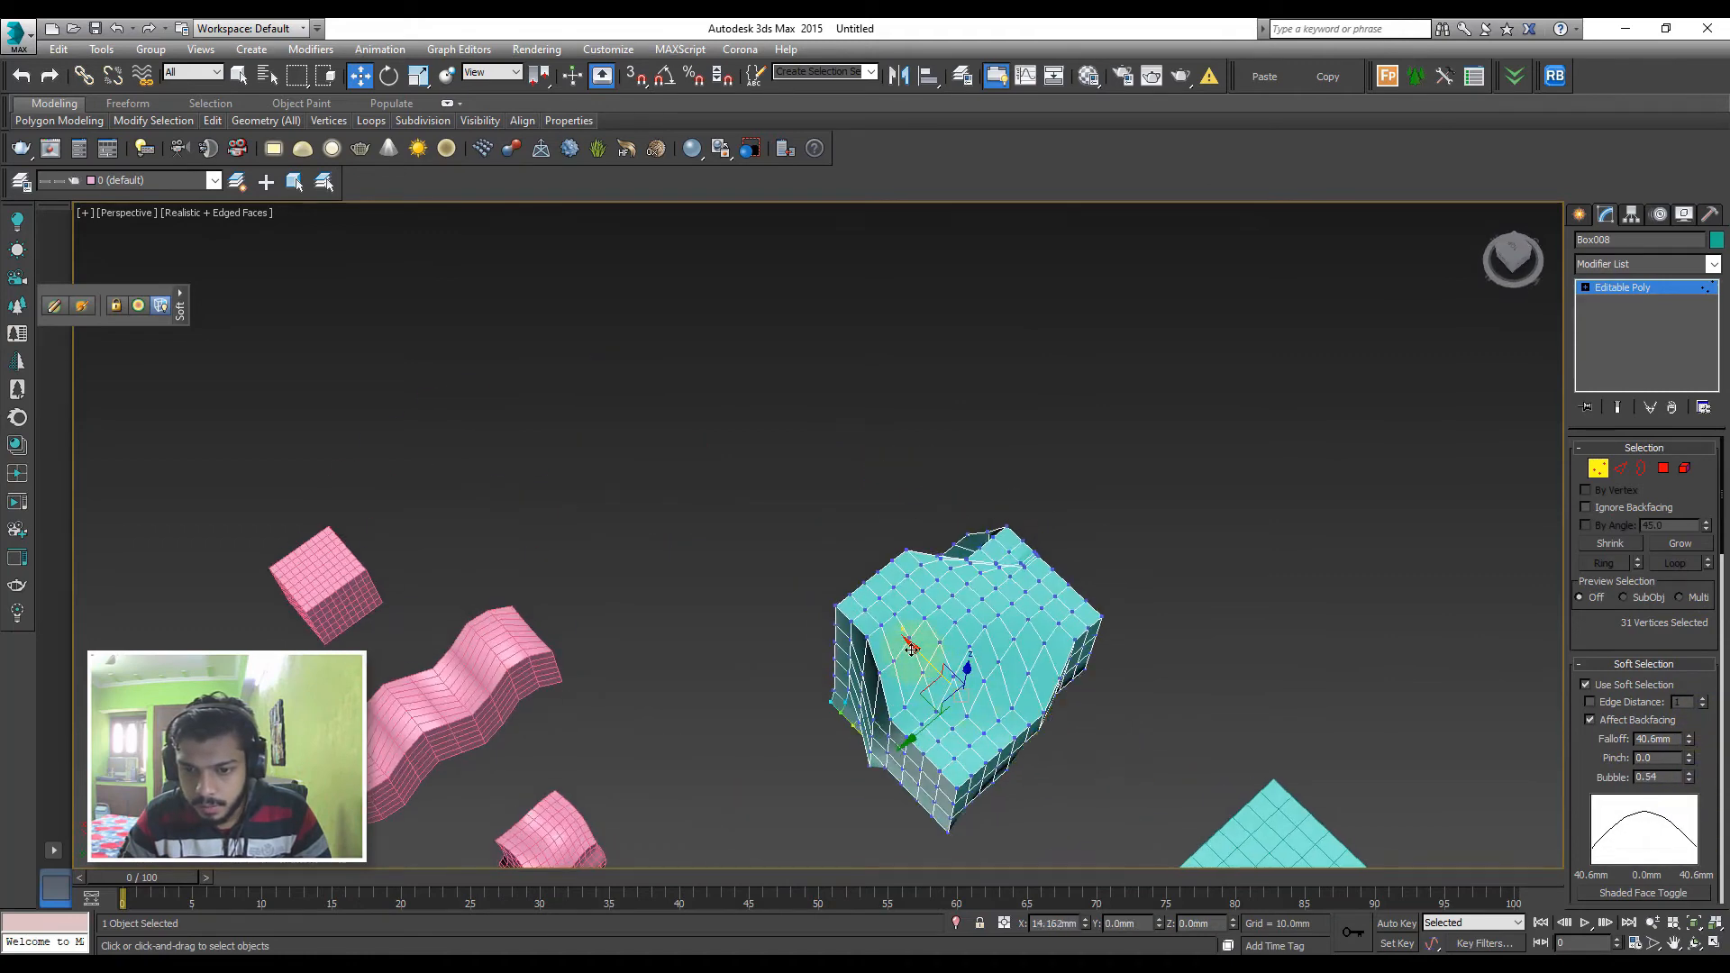
middle_click_drag(952, 659, 1009, 685, "alt")
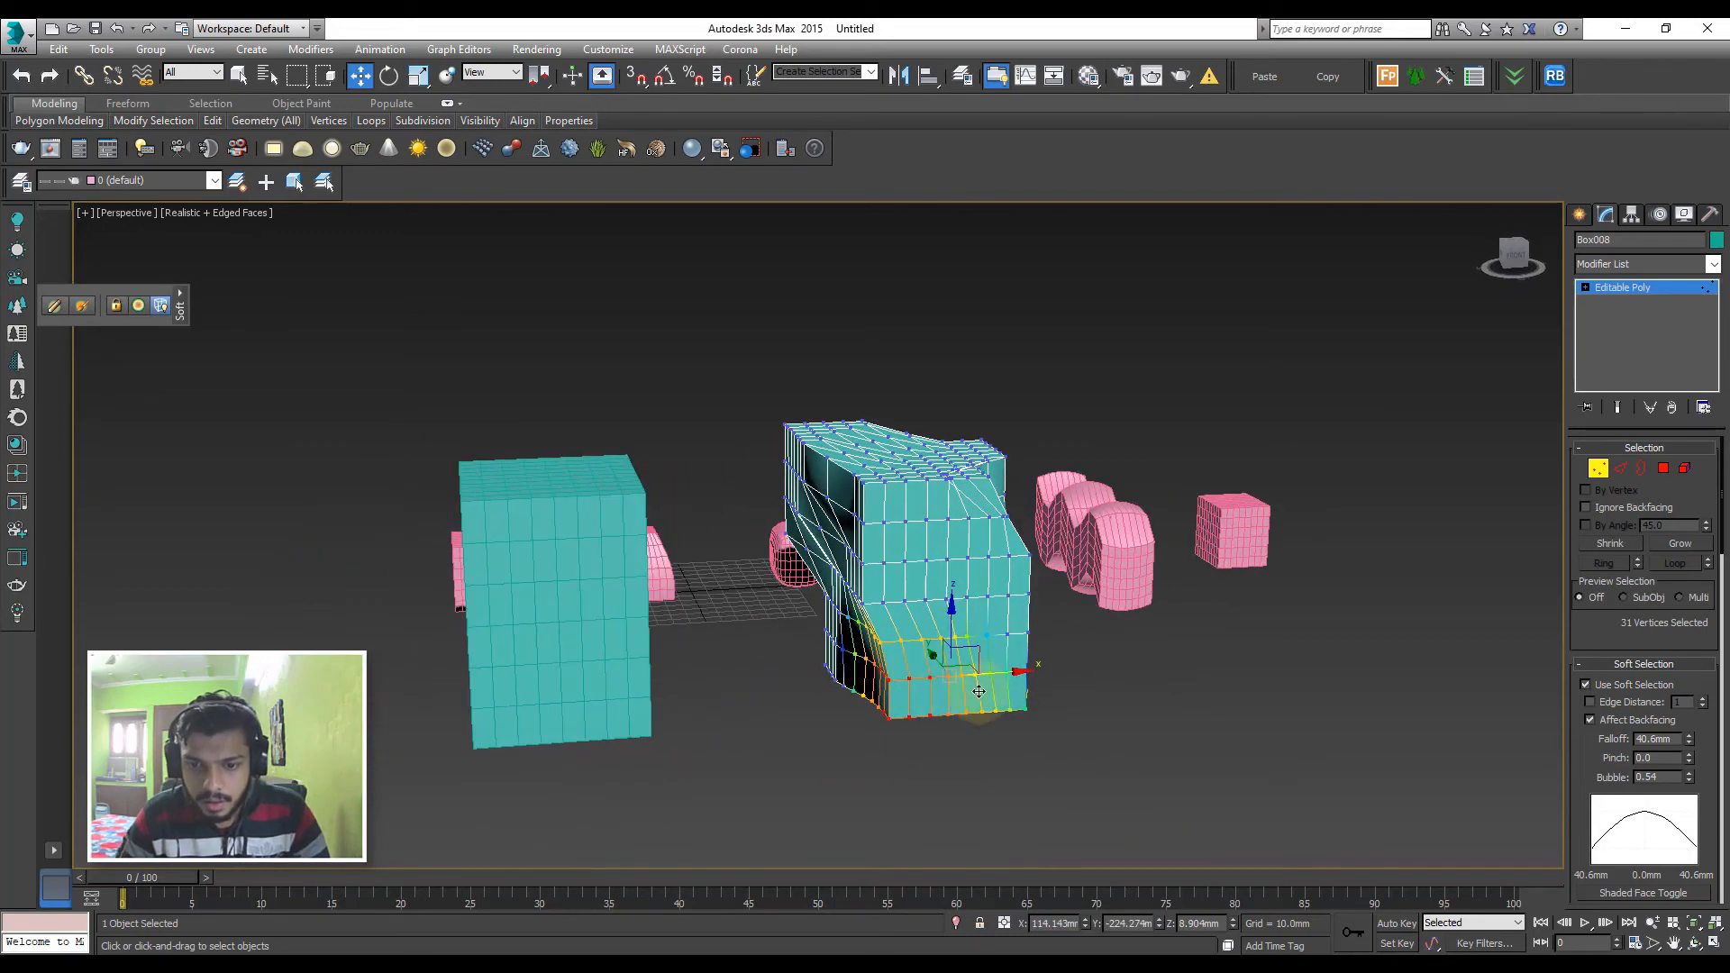
left_click_drag(1040, 676, 1072, 698)
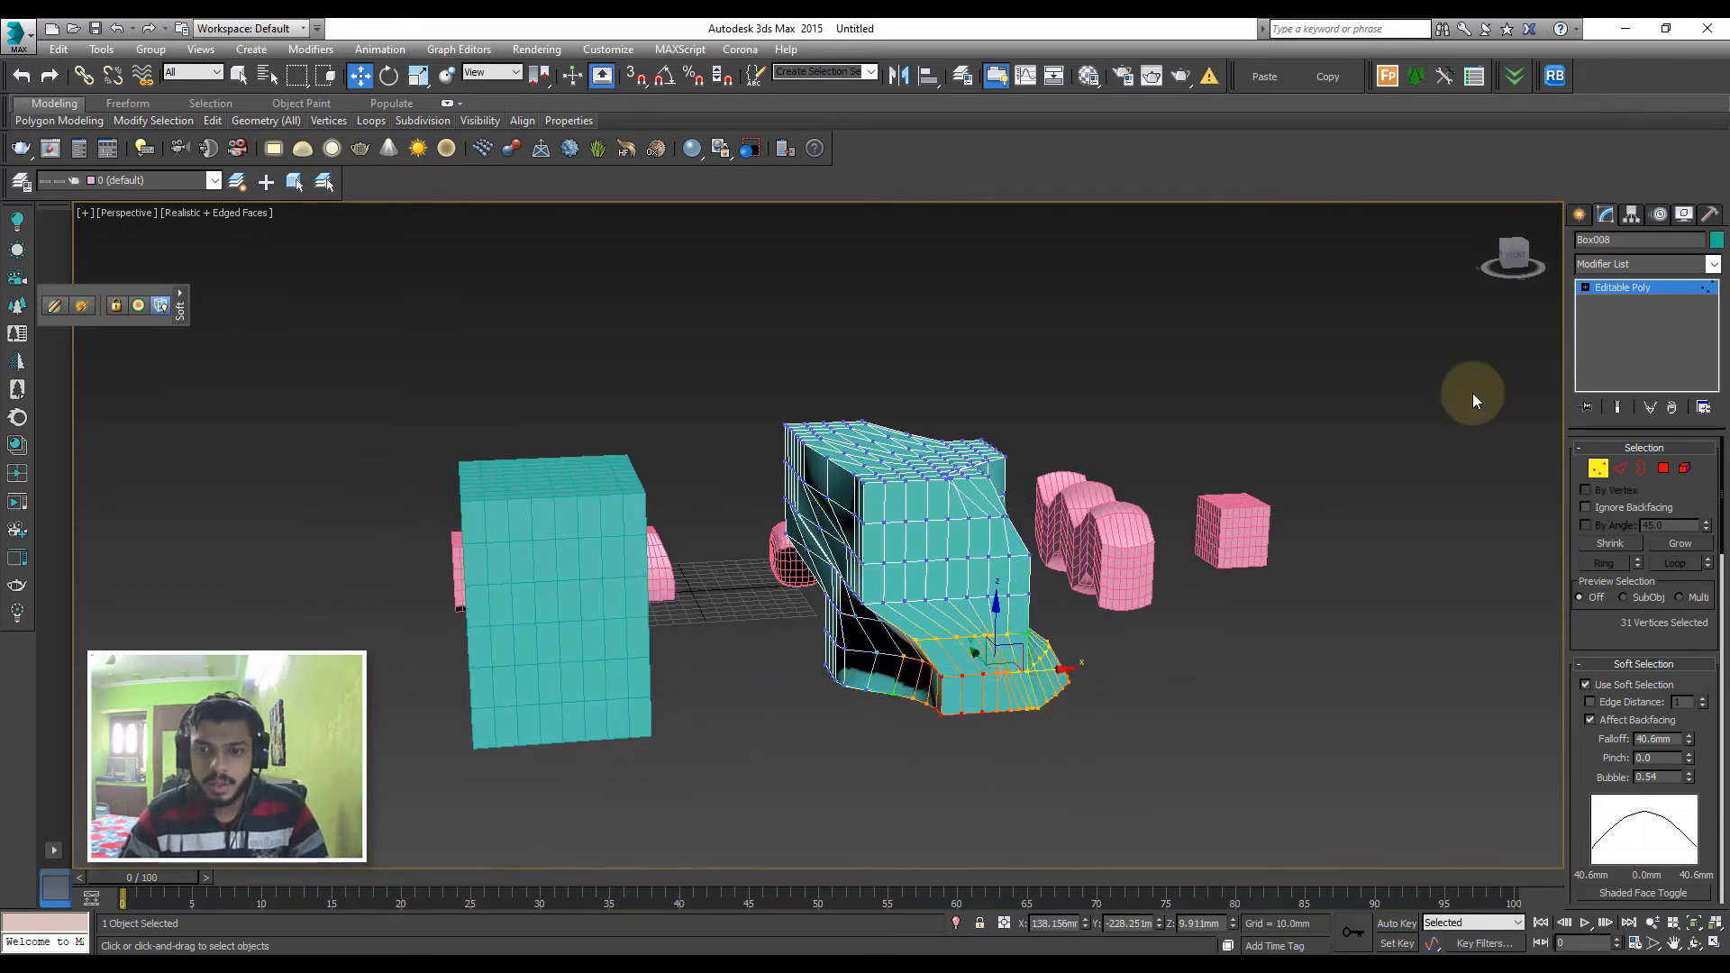
left_click(1618, 293)
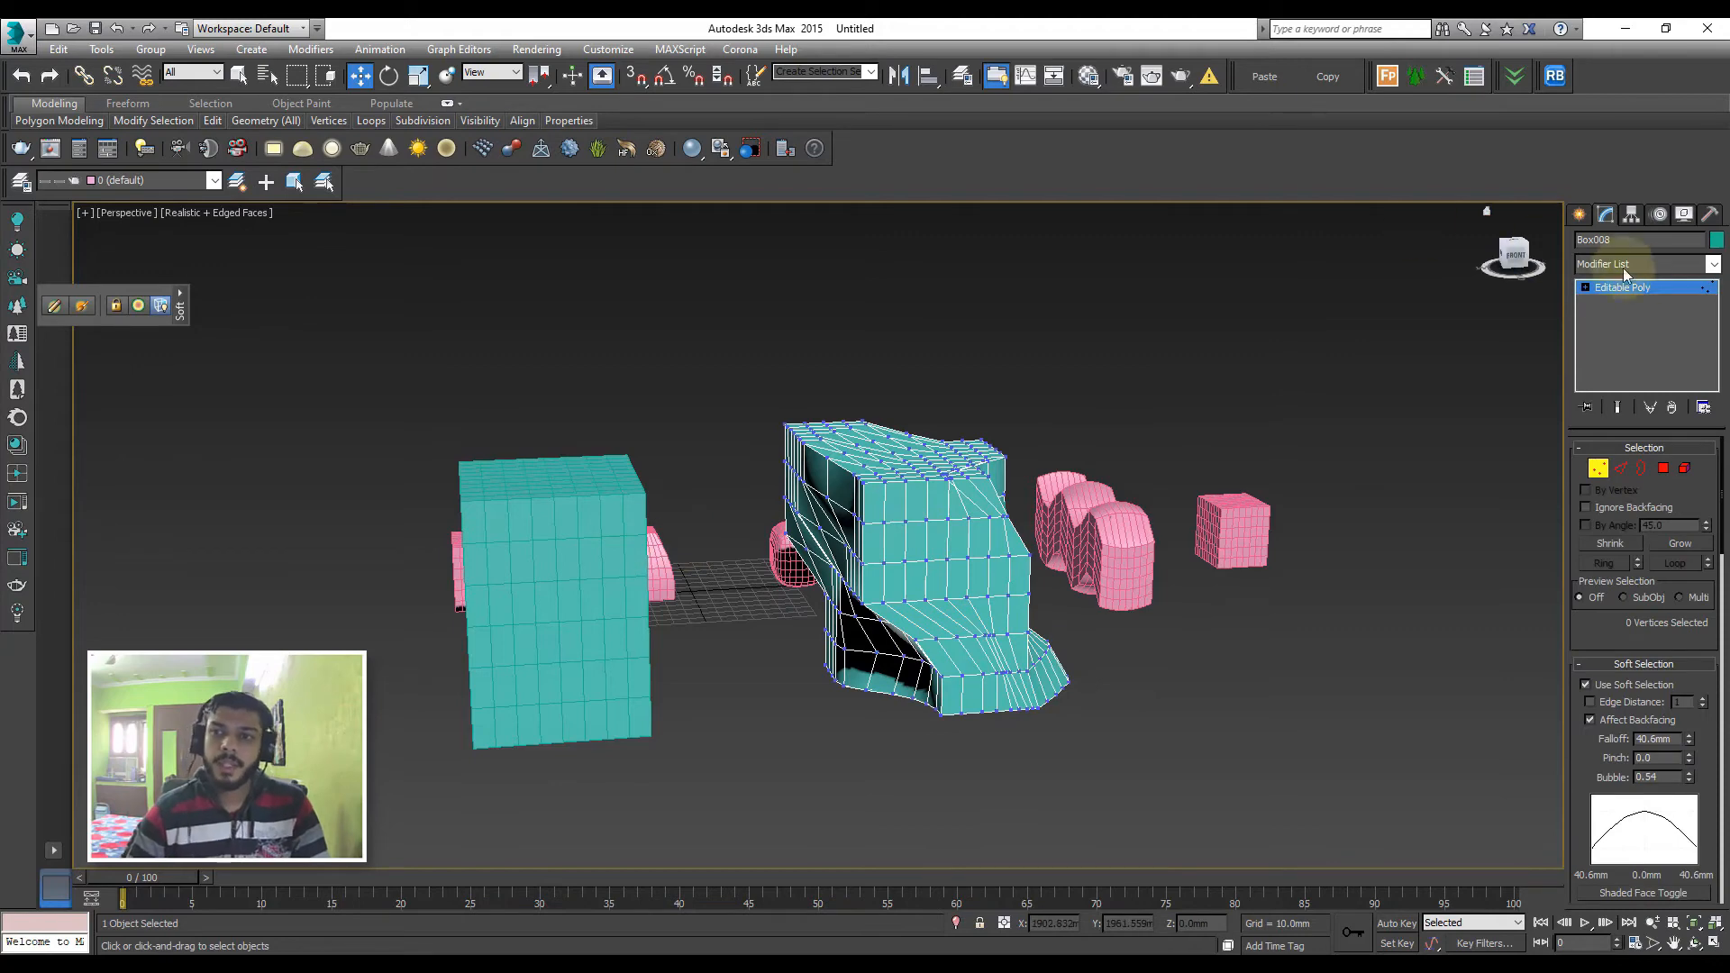
Turn the undeformed large box into a Morph compound object
left_click(572, 494)
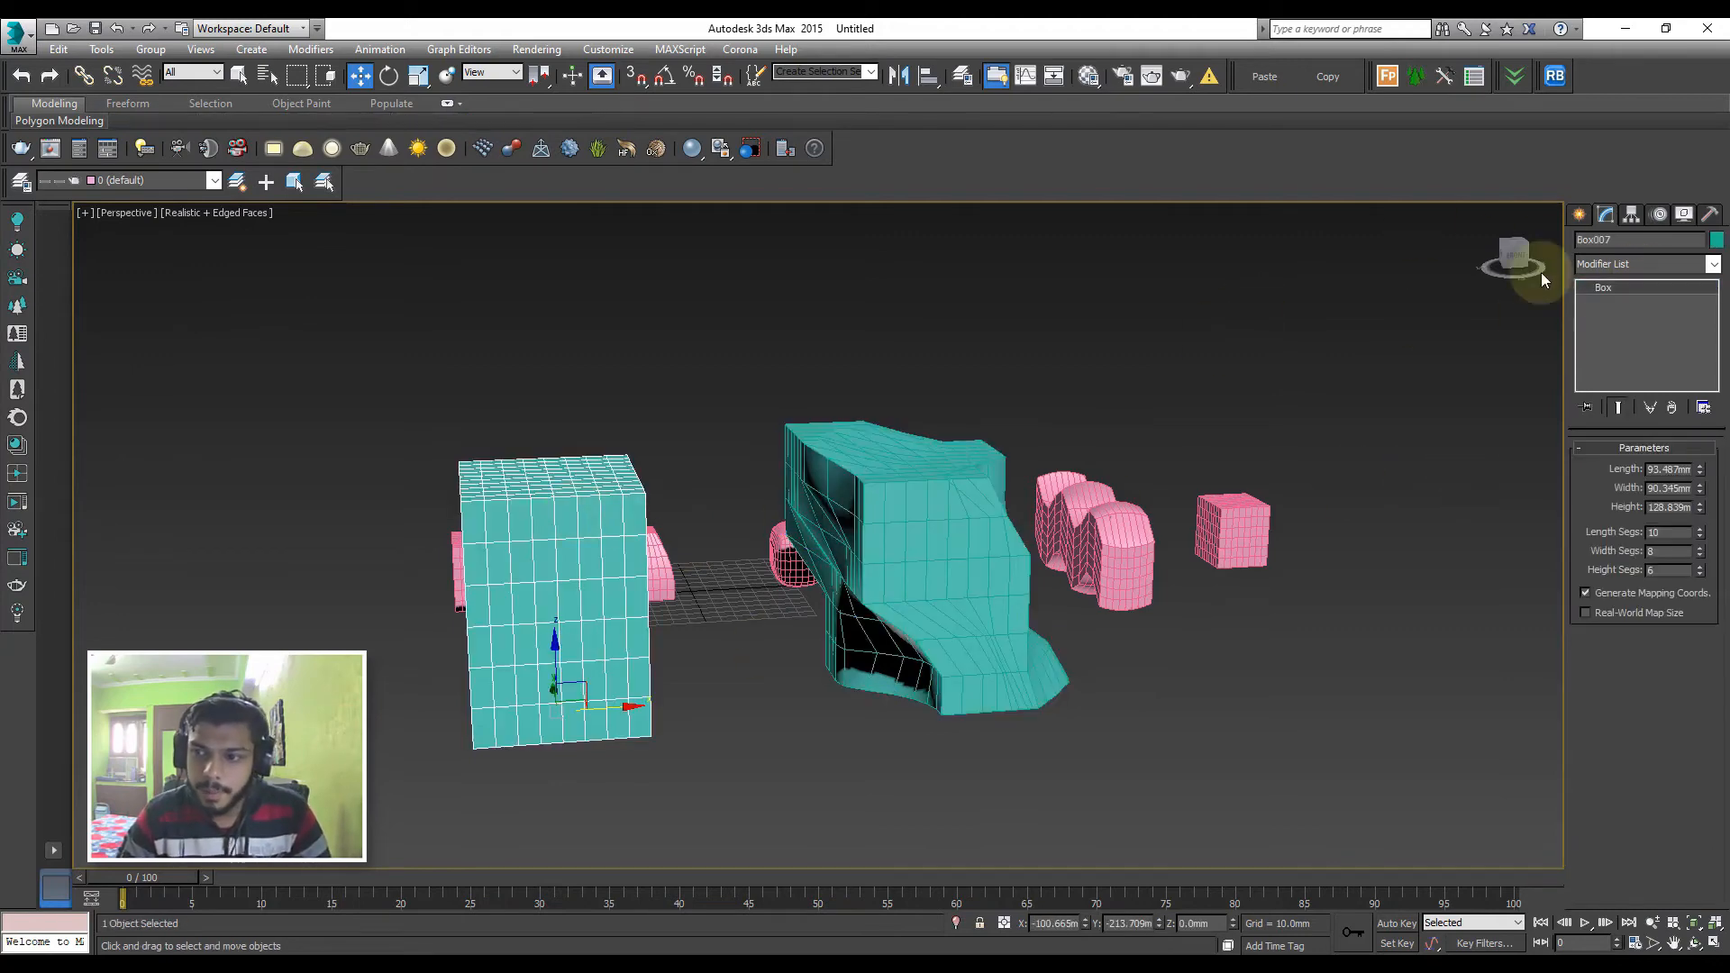
left_click(1581, 217)
left_click(1622, 268)
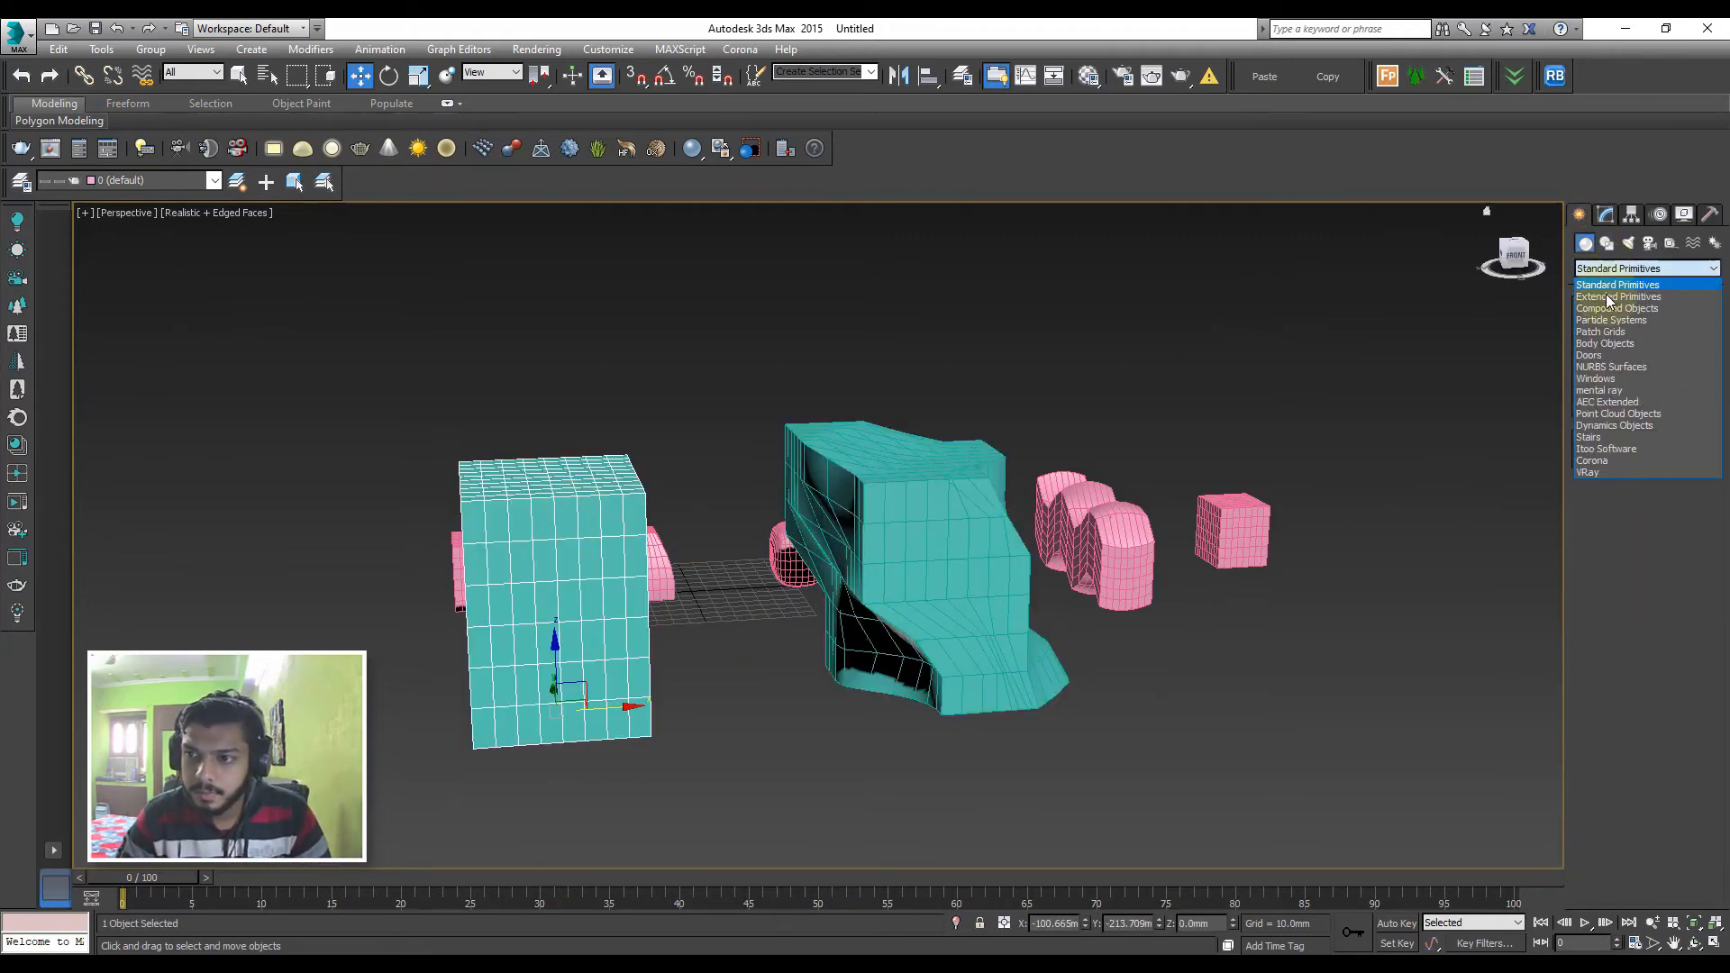
left_click(1613, 302)
left_click(1609, 330)
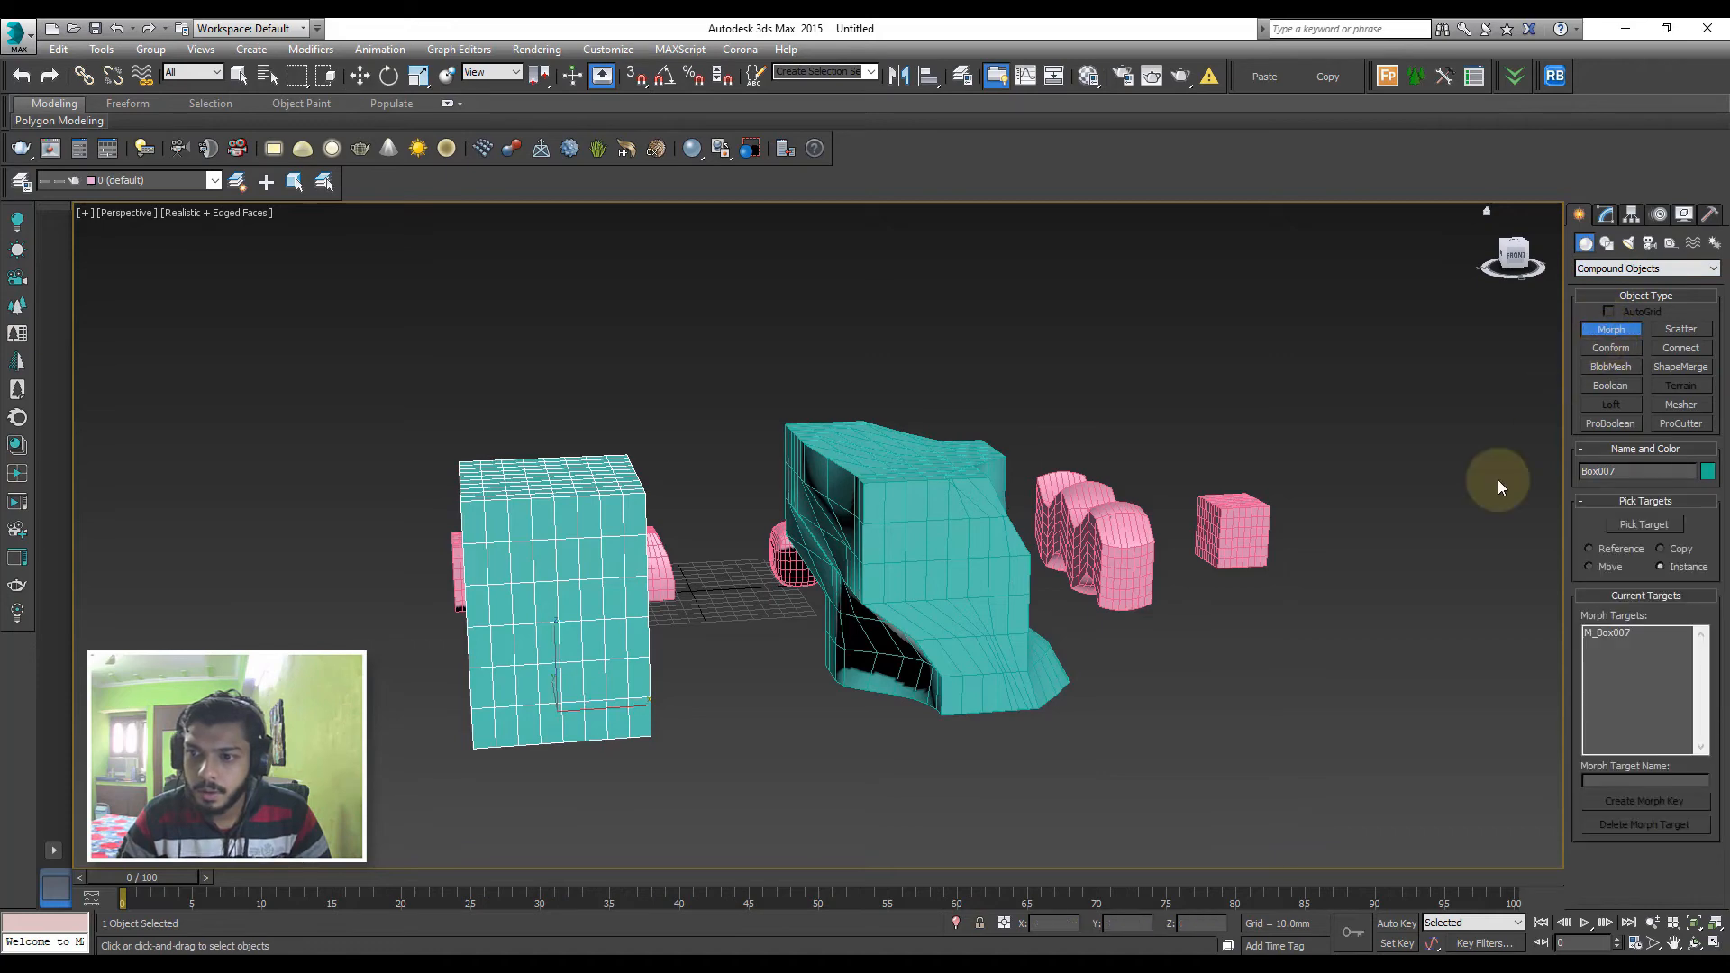
left_click(1644, 525)
left_click(945, 550)
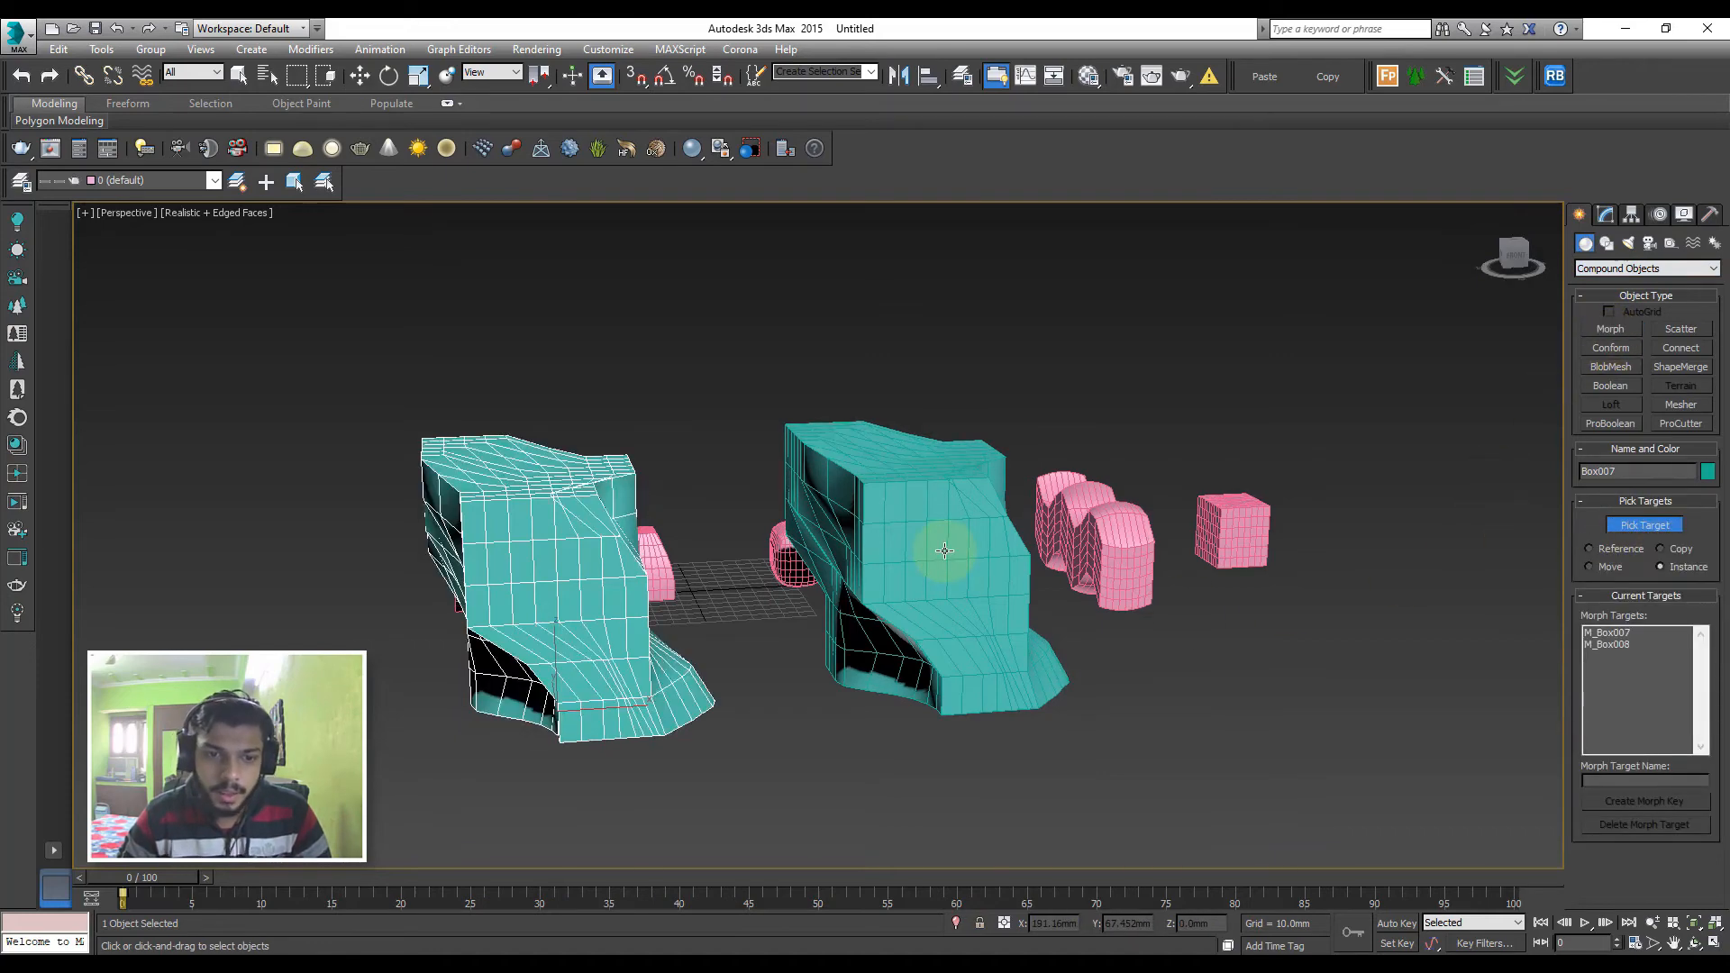
key("ctrl+z")
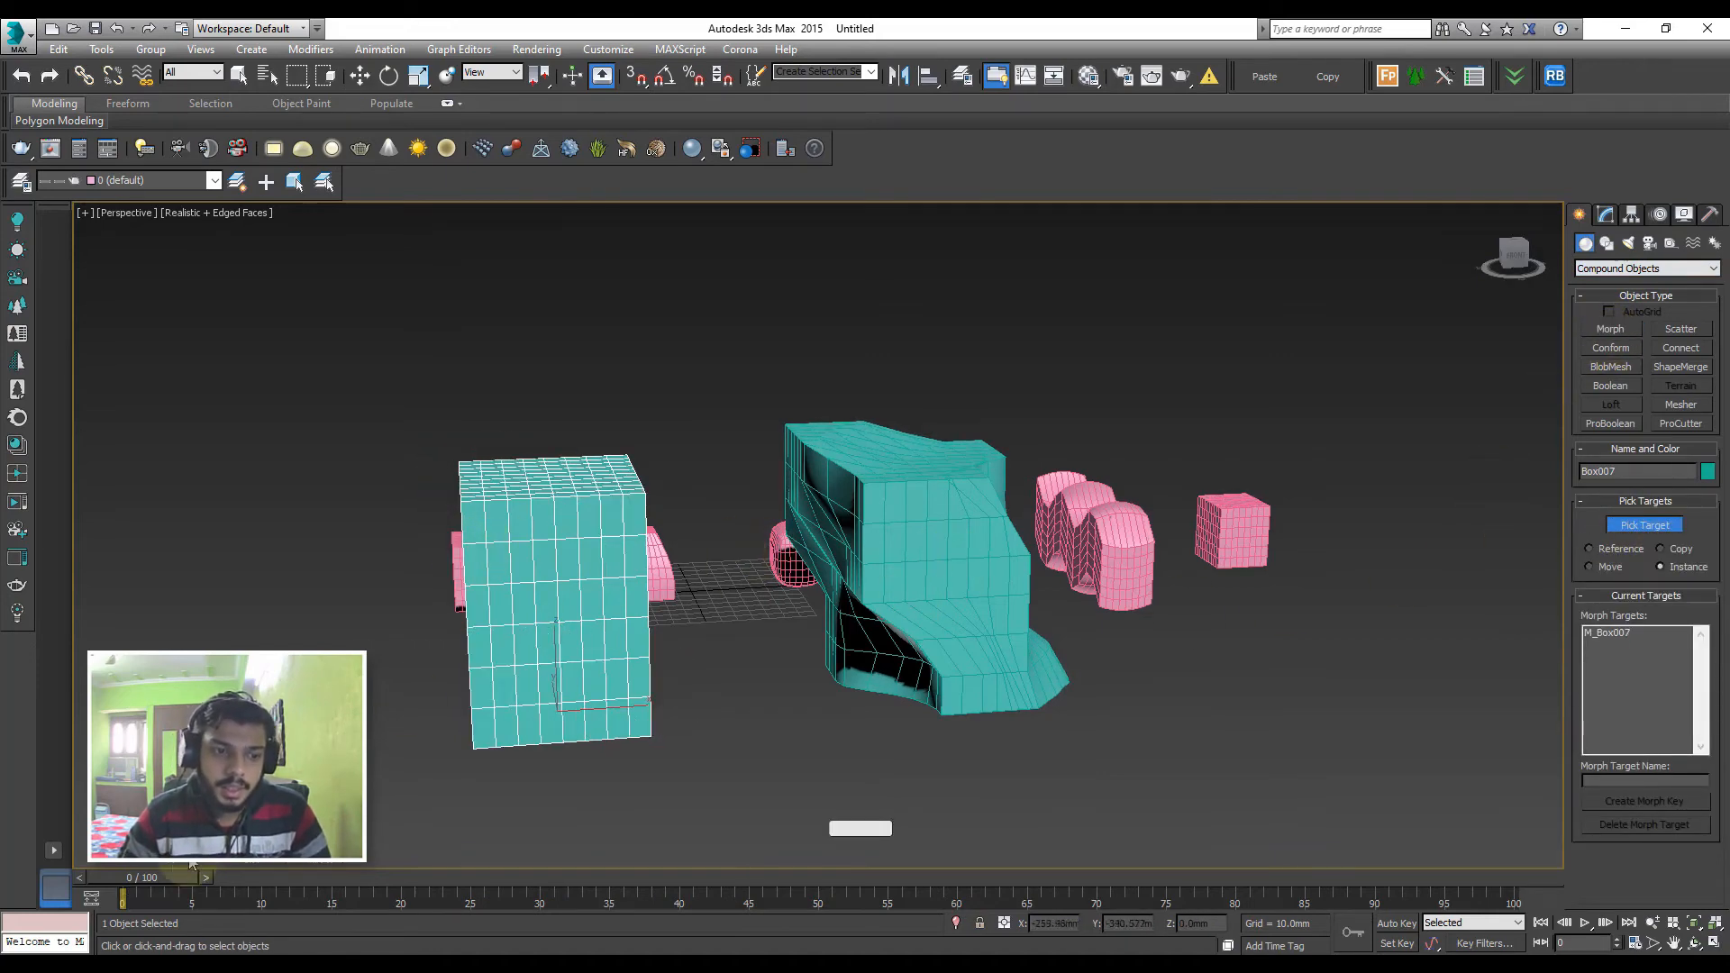
Go to frame 100 and add the deformed Editable Poly copy as an instanced morph target of the large box
left_click_drag(180, 876, 1543, 859)
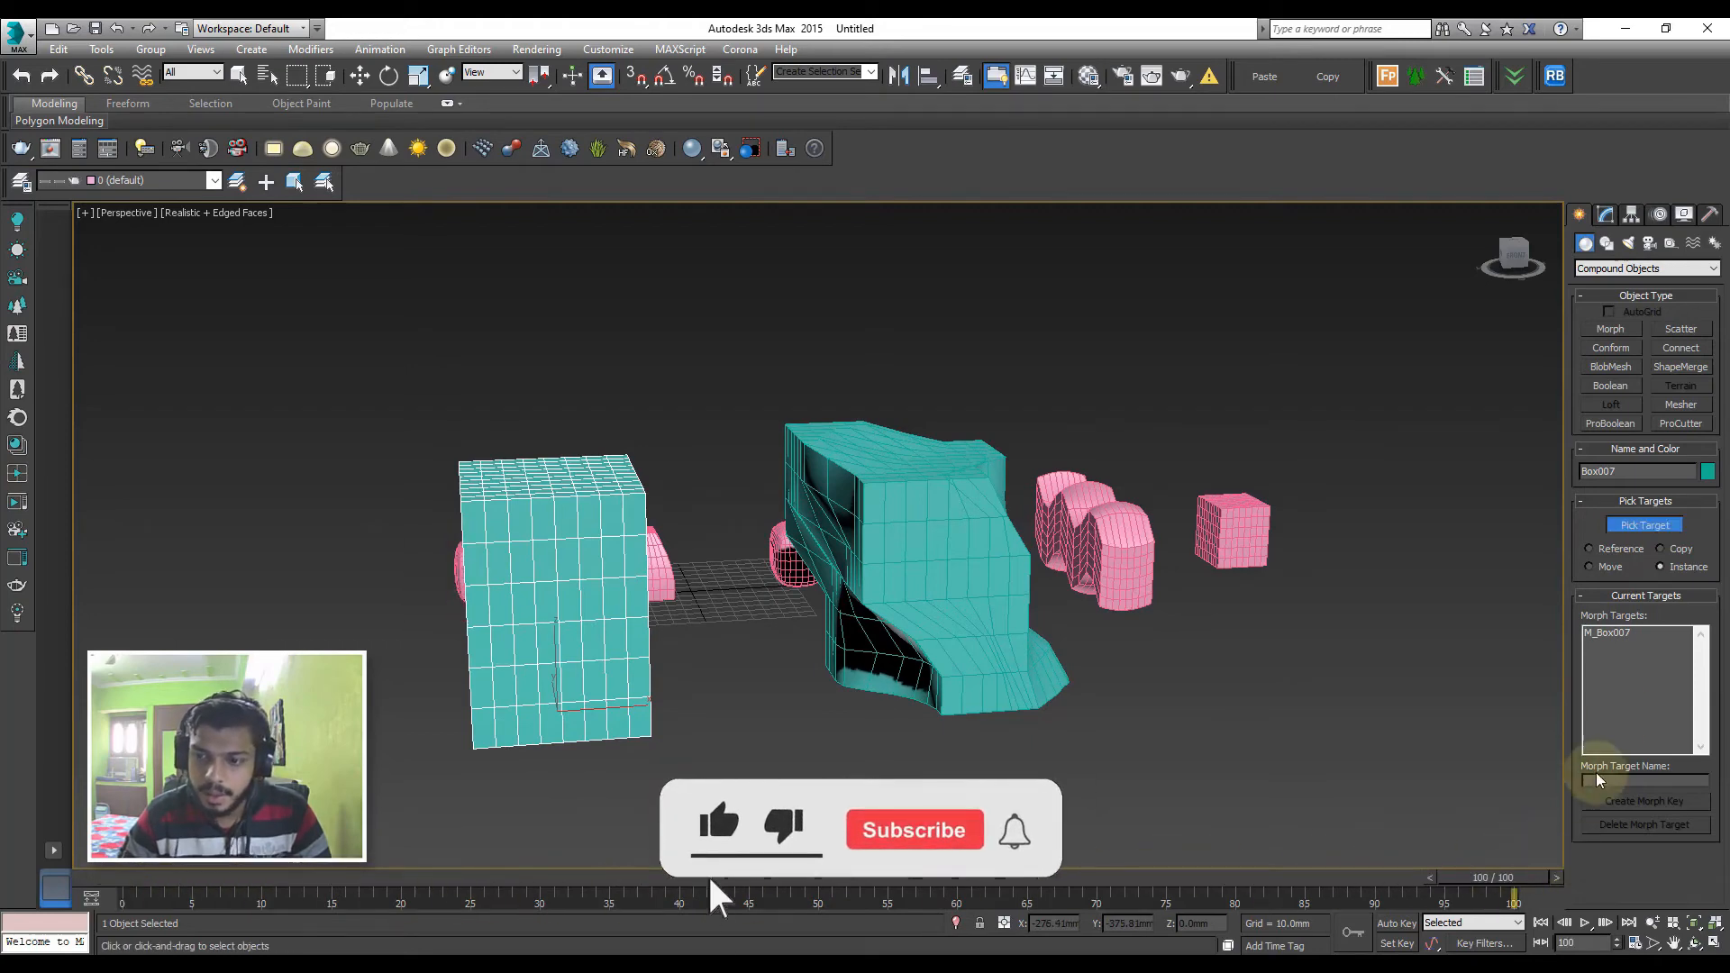
left_click(1644, 524)
left_click(906, 599)
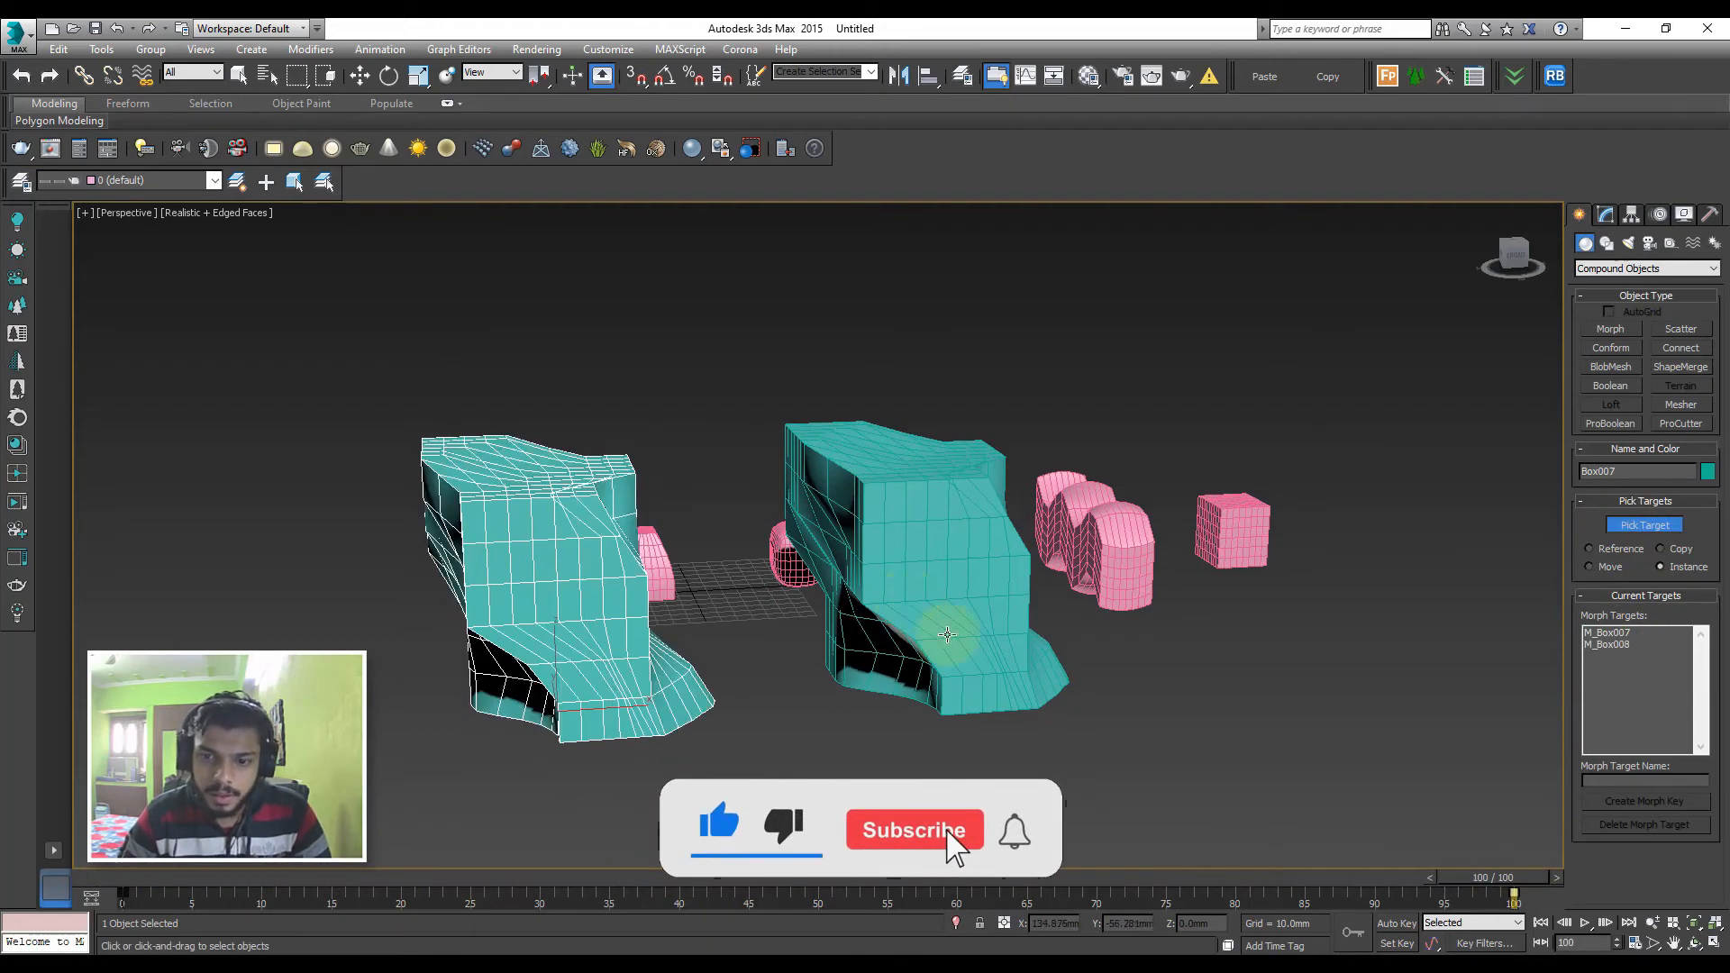
Scrub the animation between frames 0 and 100 to review the large box's morph, ending at frame 100
left_click_drag(1496, 877, 123, 881)
left_click(1645, 525)
middle_click_drag(541, 613, 721, 635, "alt")
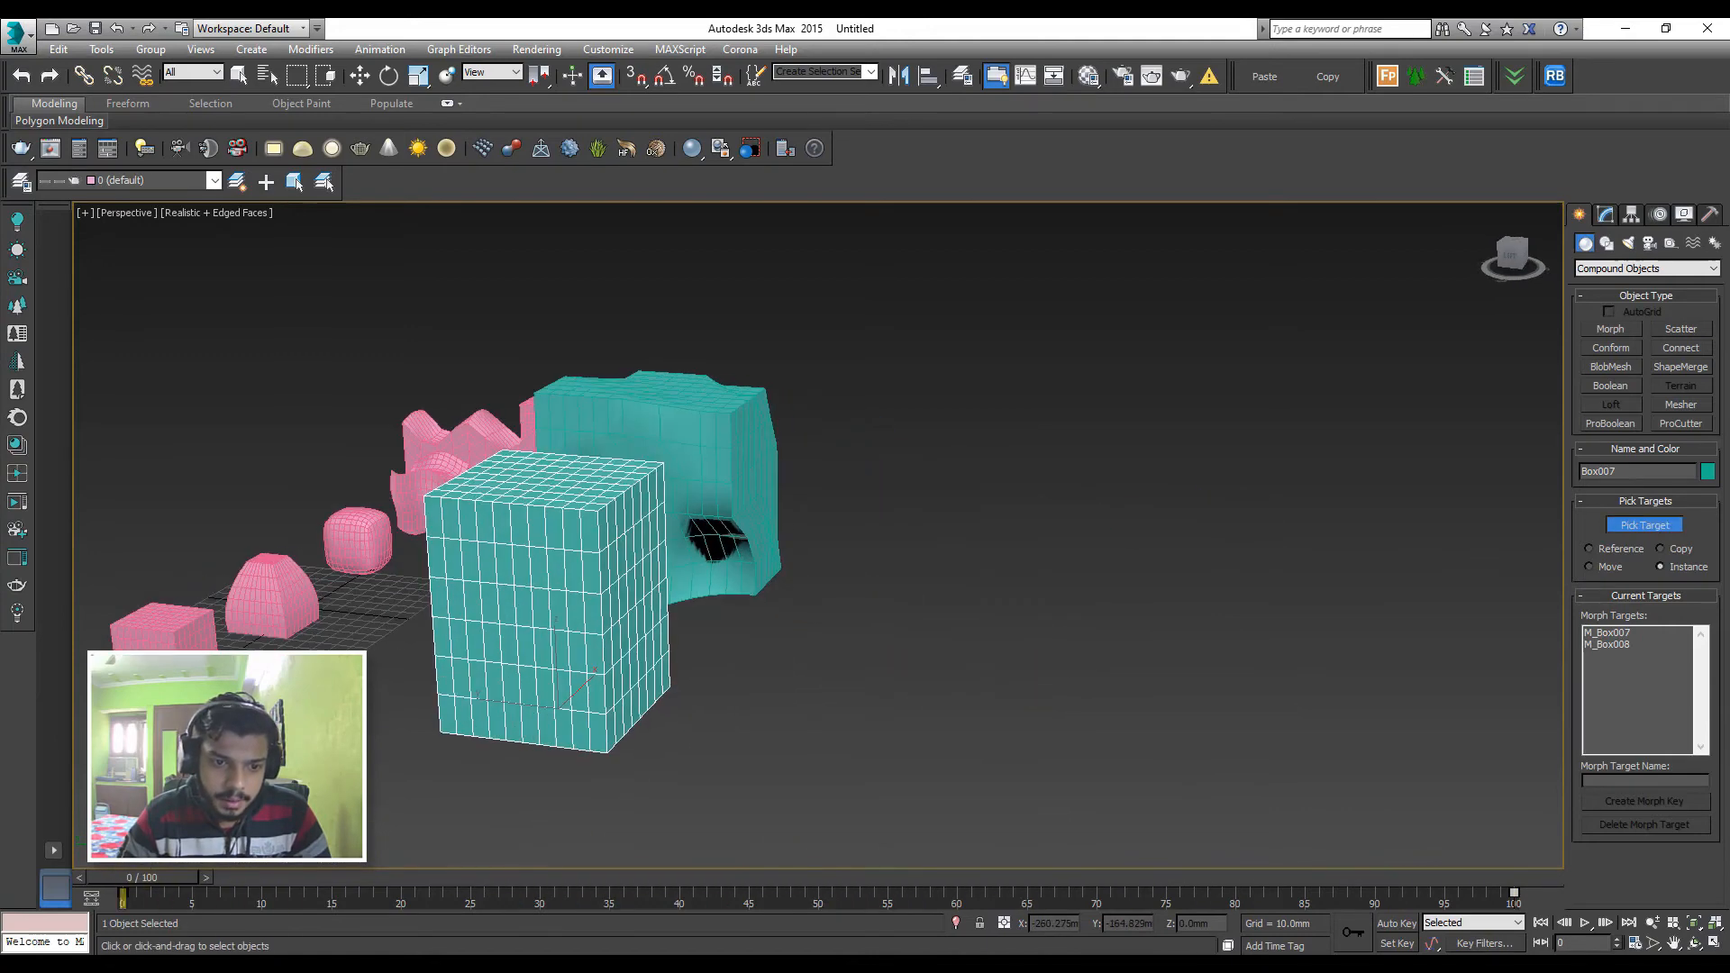
left_click_drag(160, 881, 679, 879)
middle_click_drag(799, 733, 667, 867, "alt")
left_click_drag(667, 868, 1514, 856)
Compare the morphed box with its Editable Poly copy and examine the morph's Instance target setting
key("w")
left_click(360, 634)
left_click(518, 581)
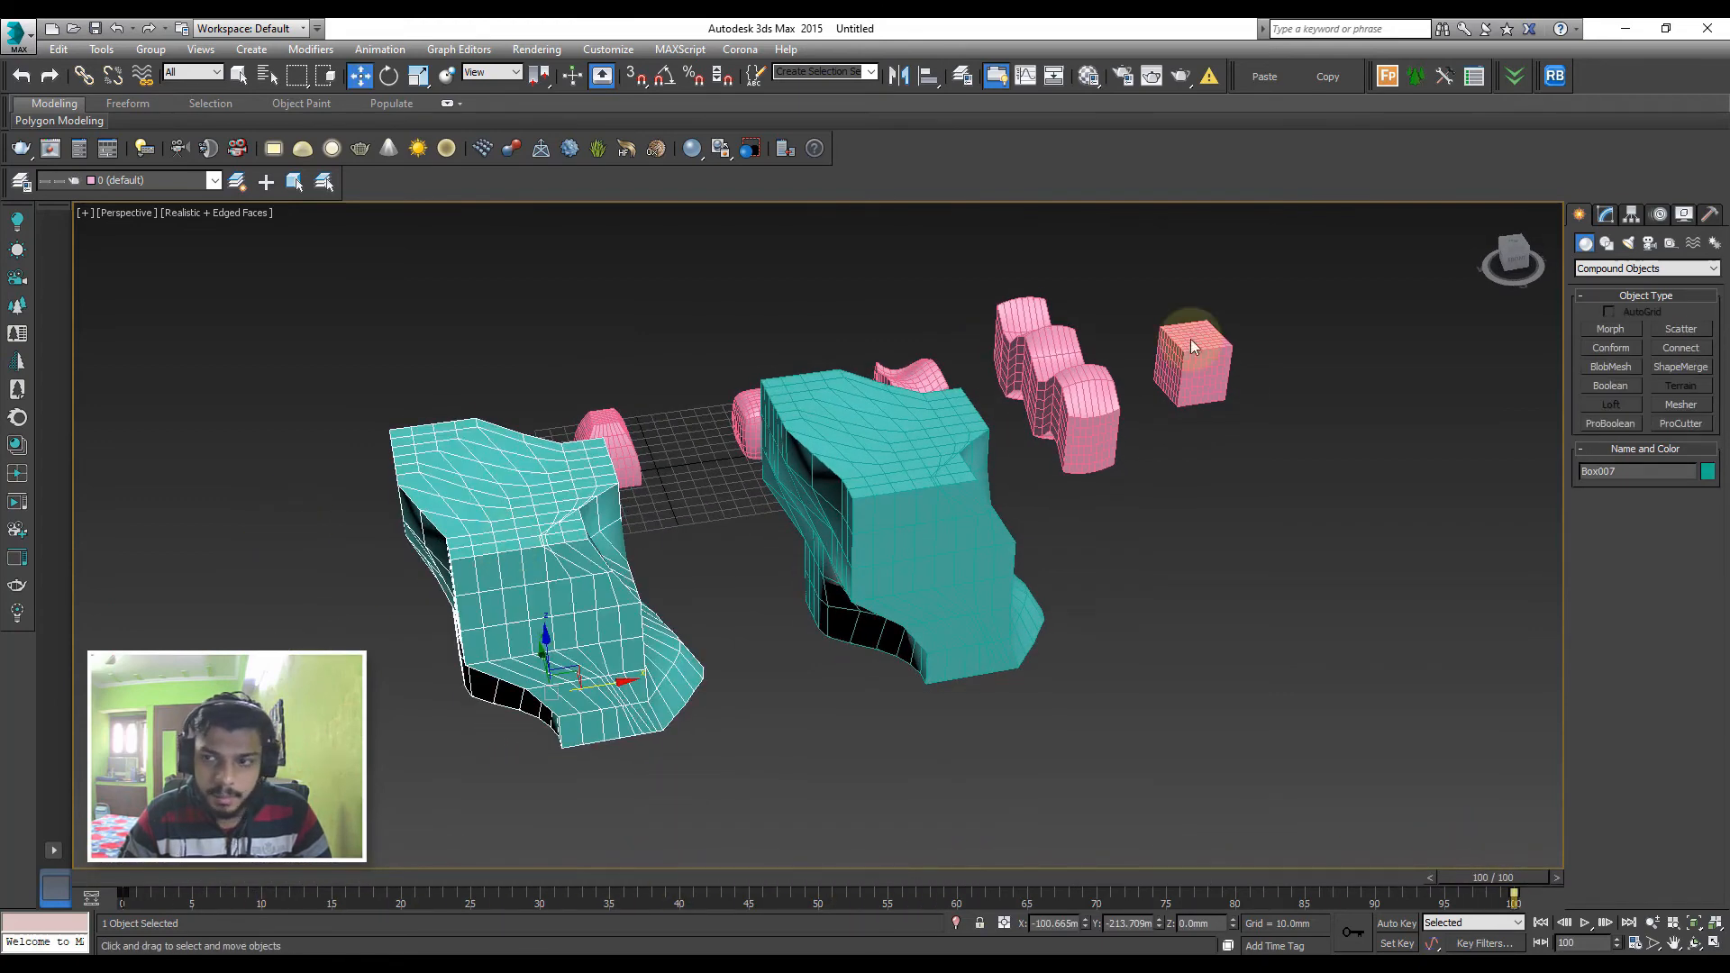
left_click(1605, 216)
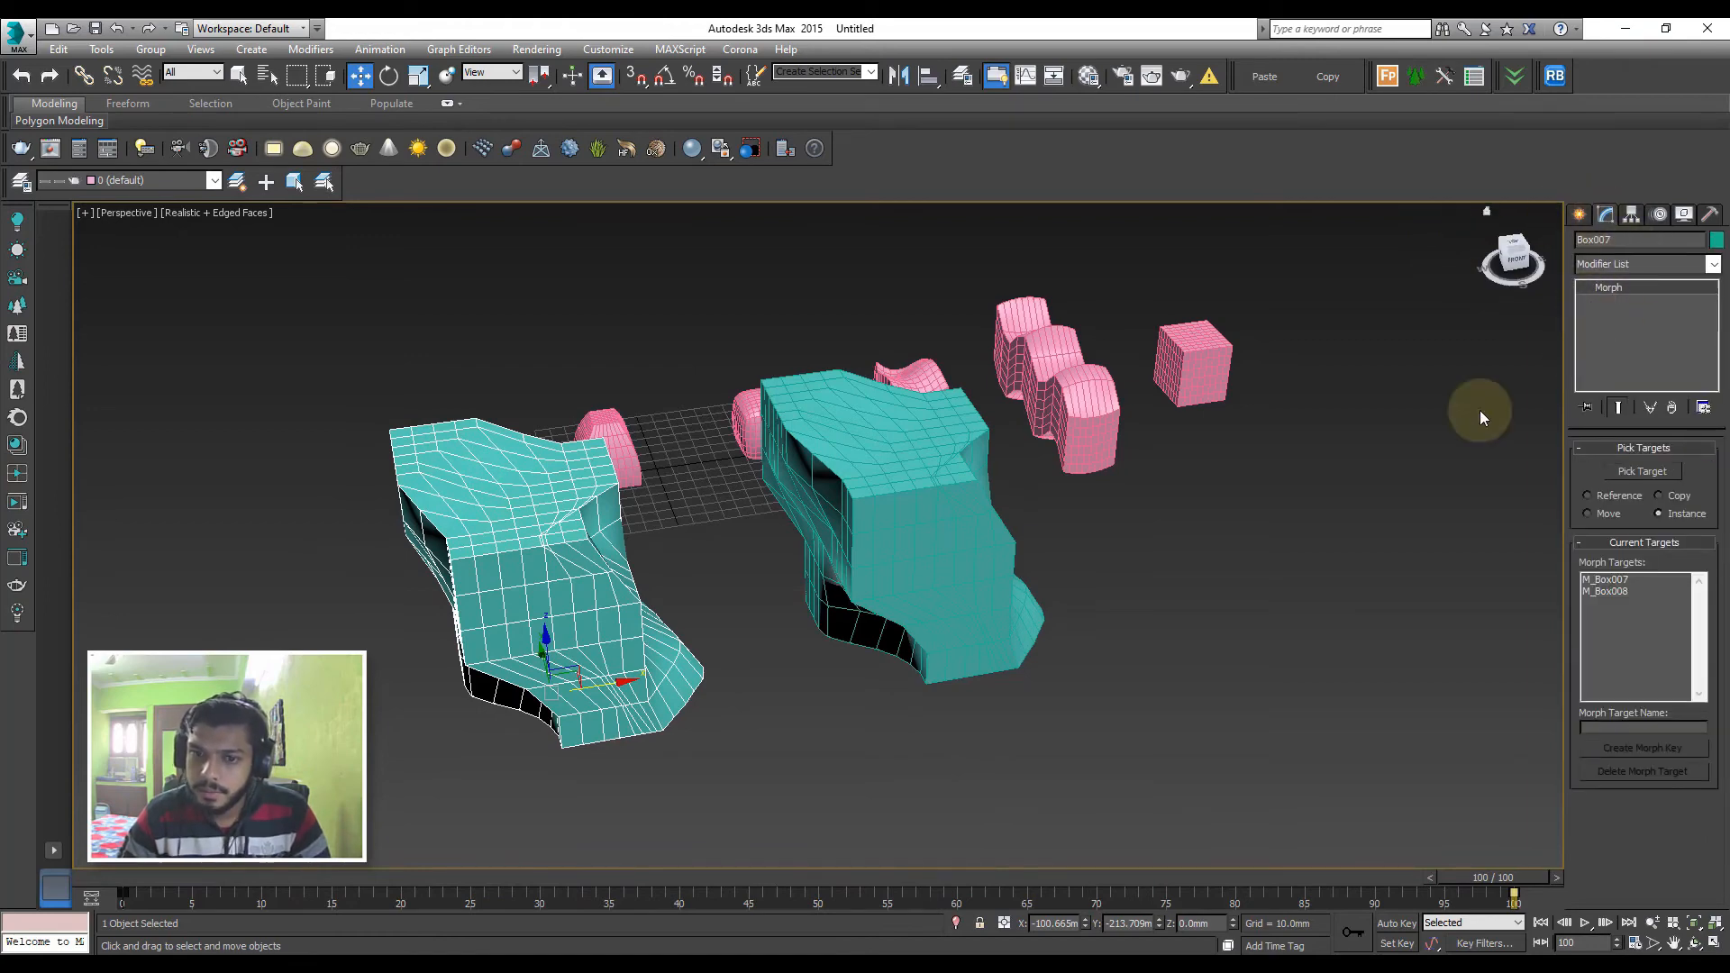
left_click(991, 475)
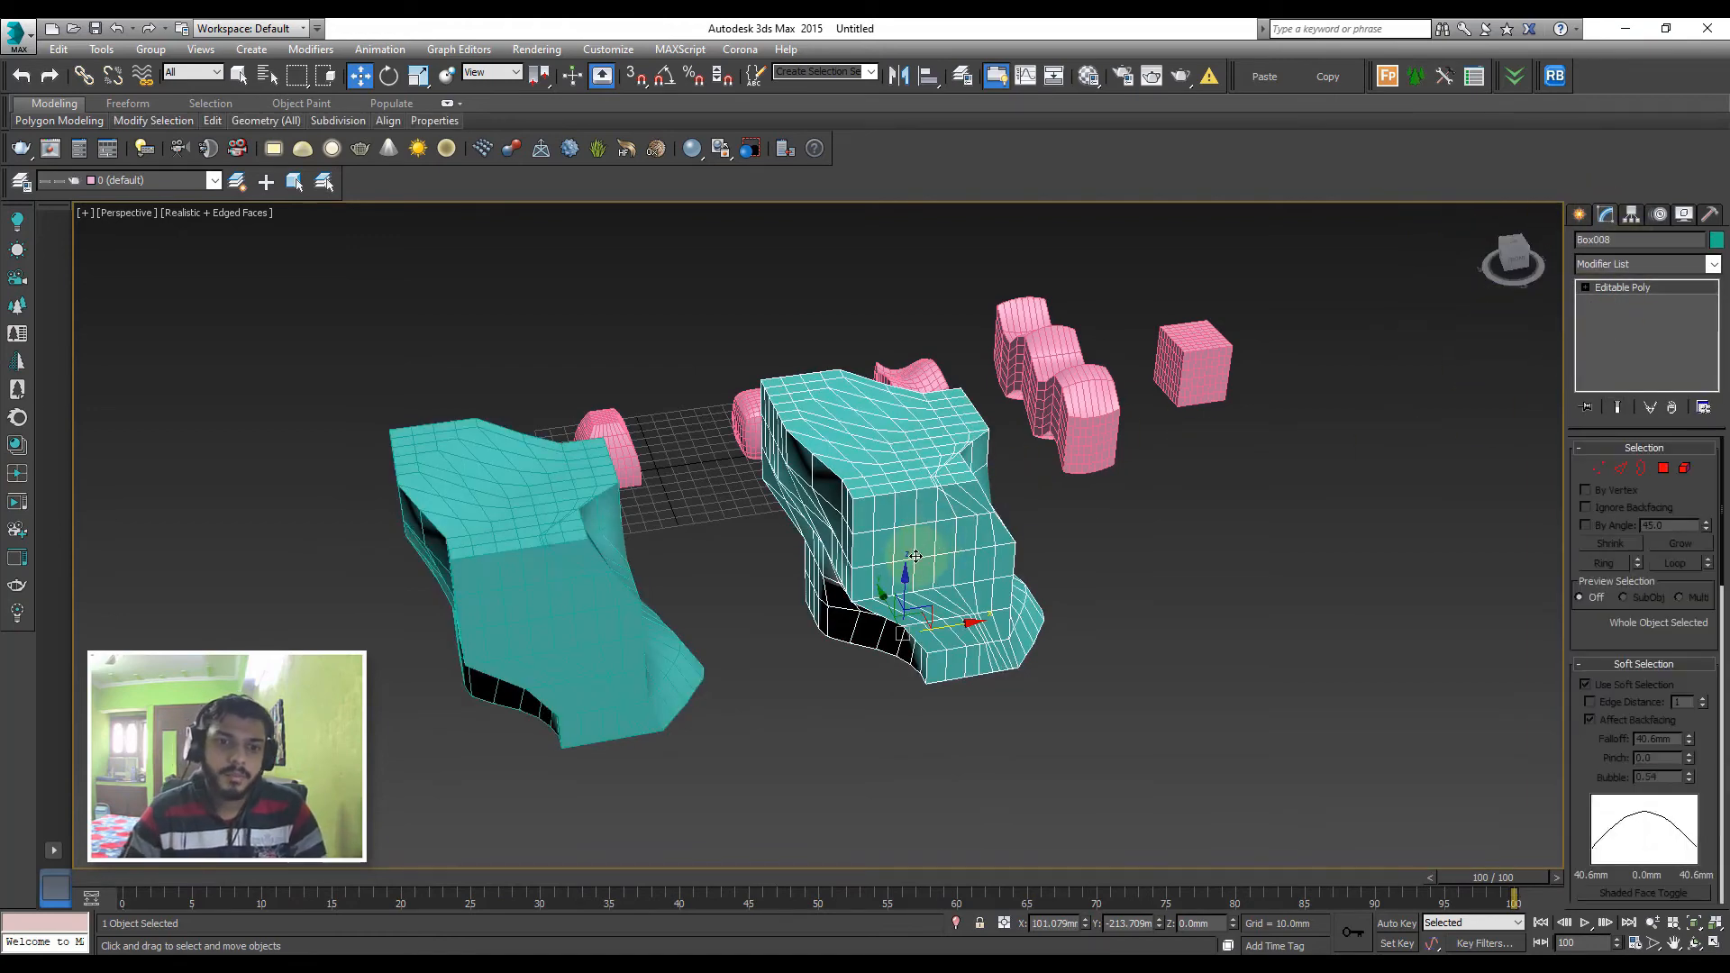
middle_click_drag(1260, 532, 1315, 527, "alt")
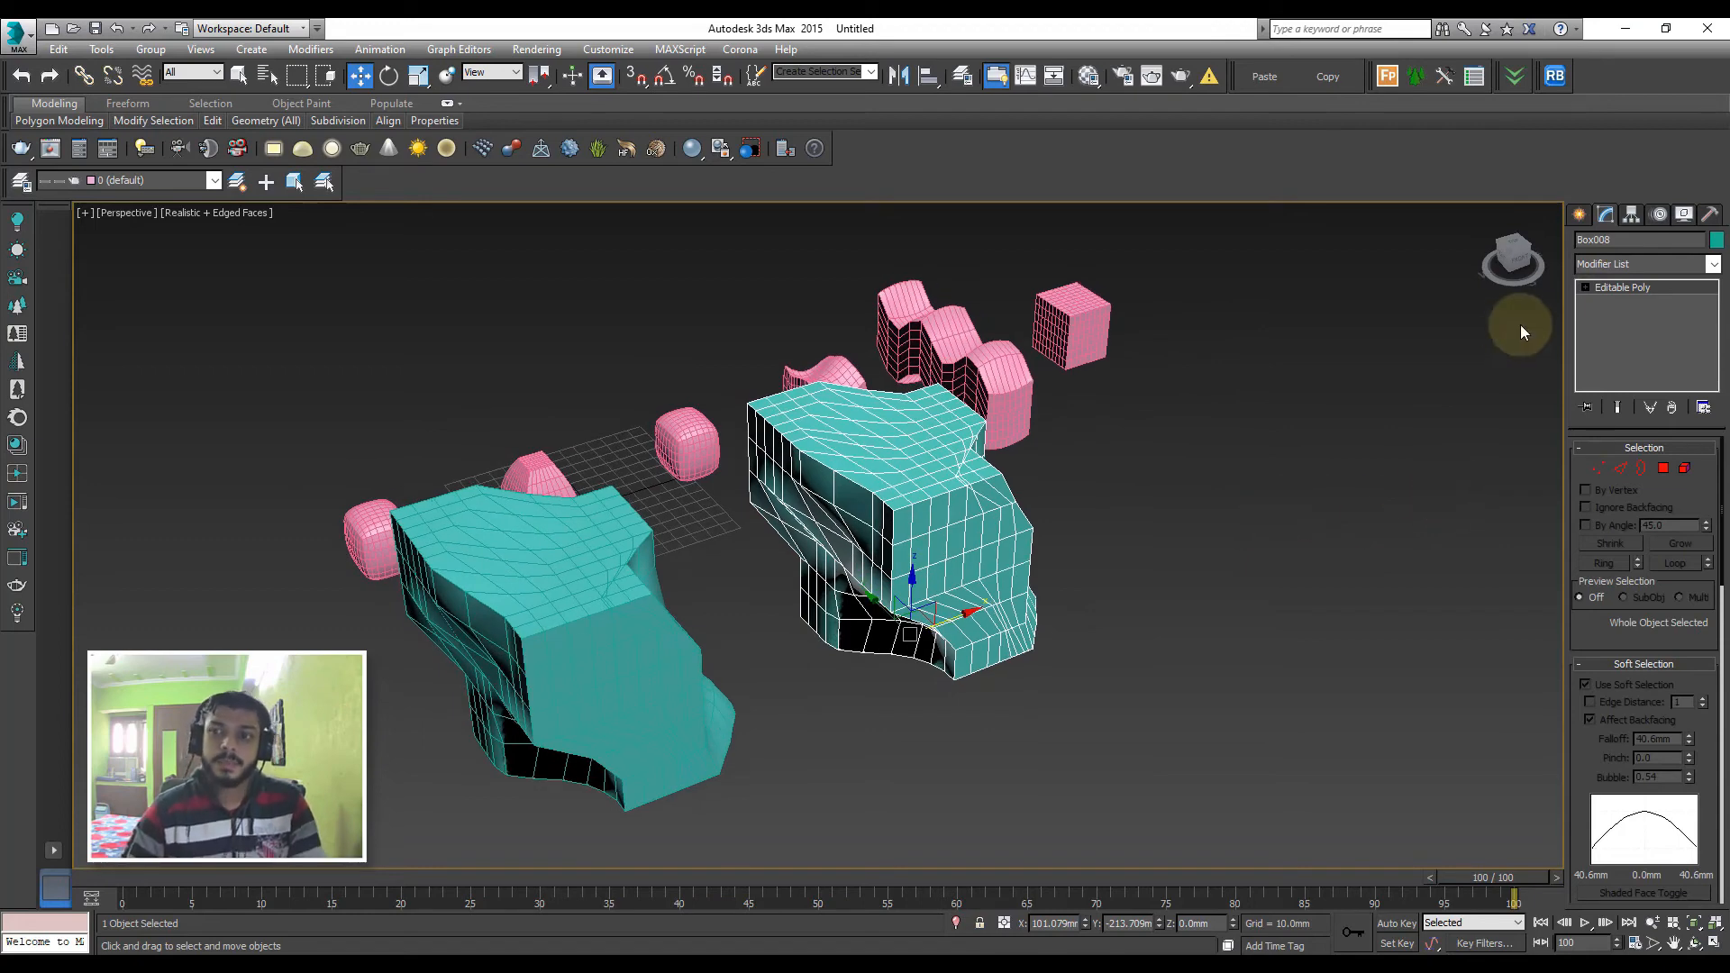
left_click(1580, 214)
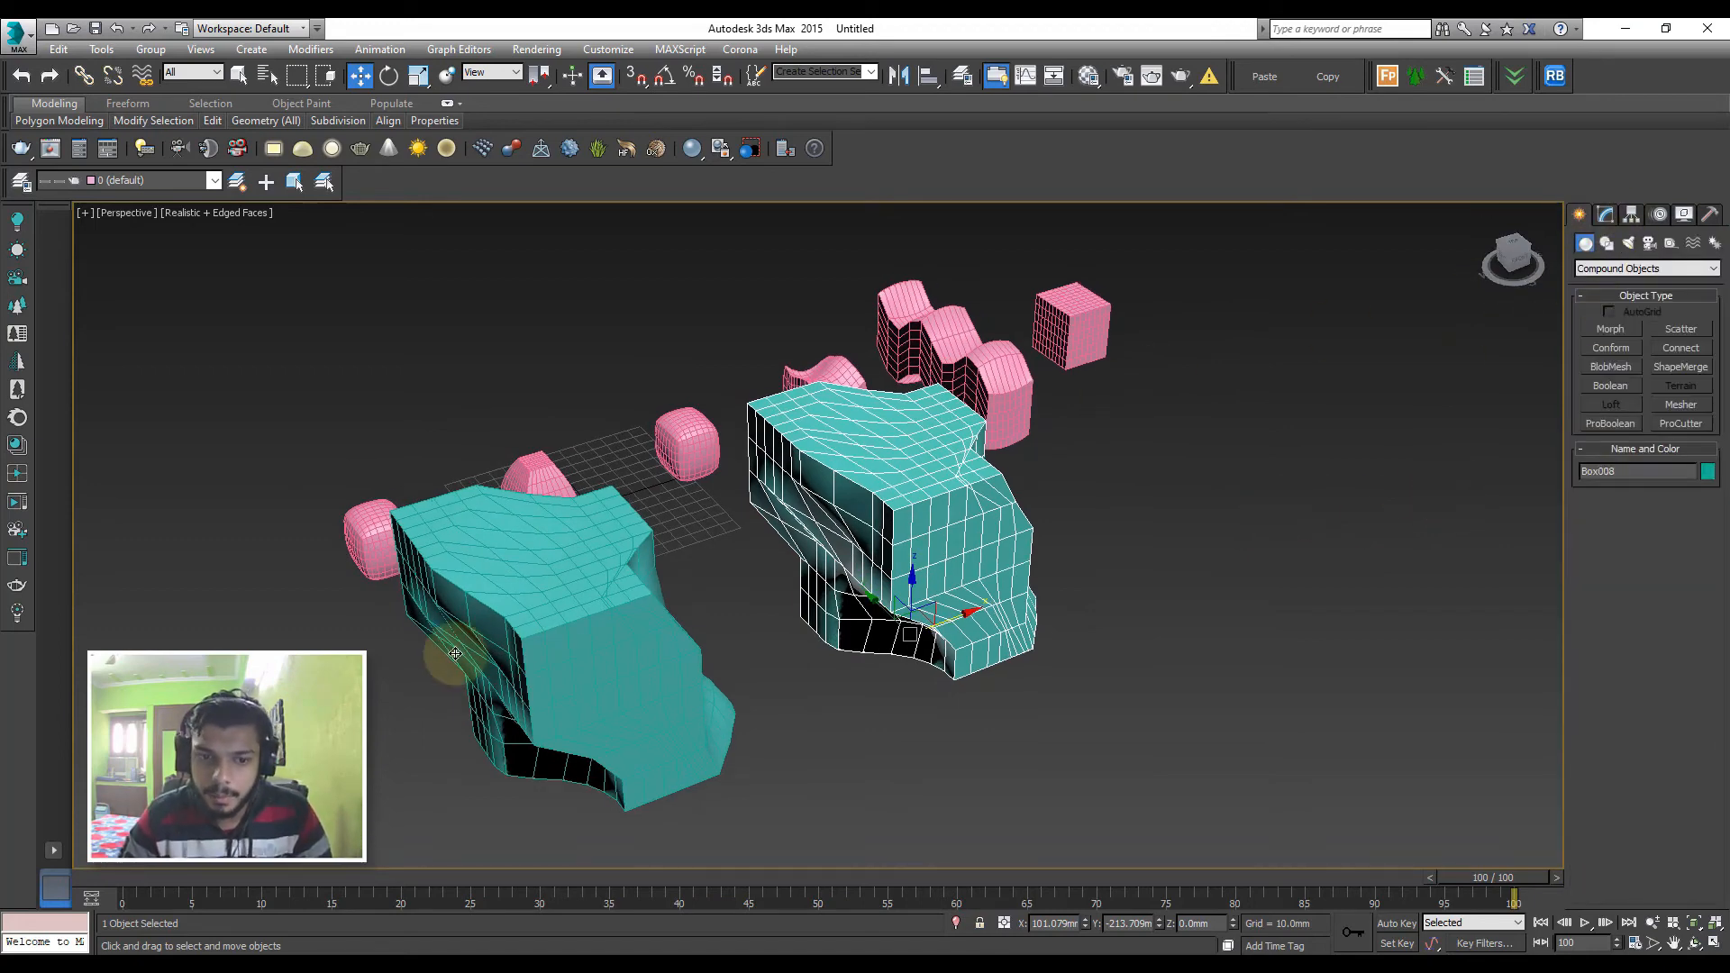
left_click(455, 654)
left_click(1607, 215)
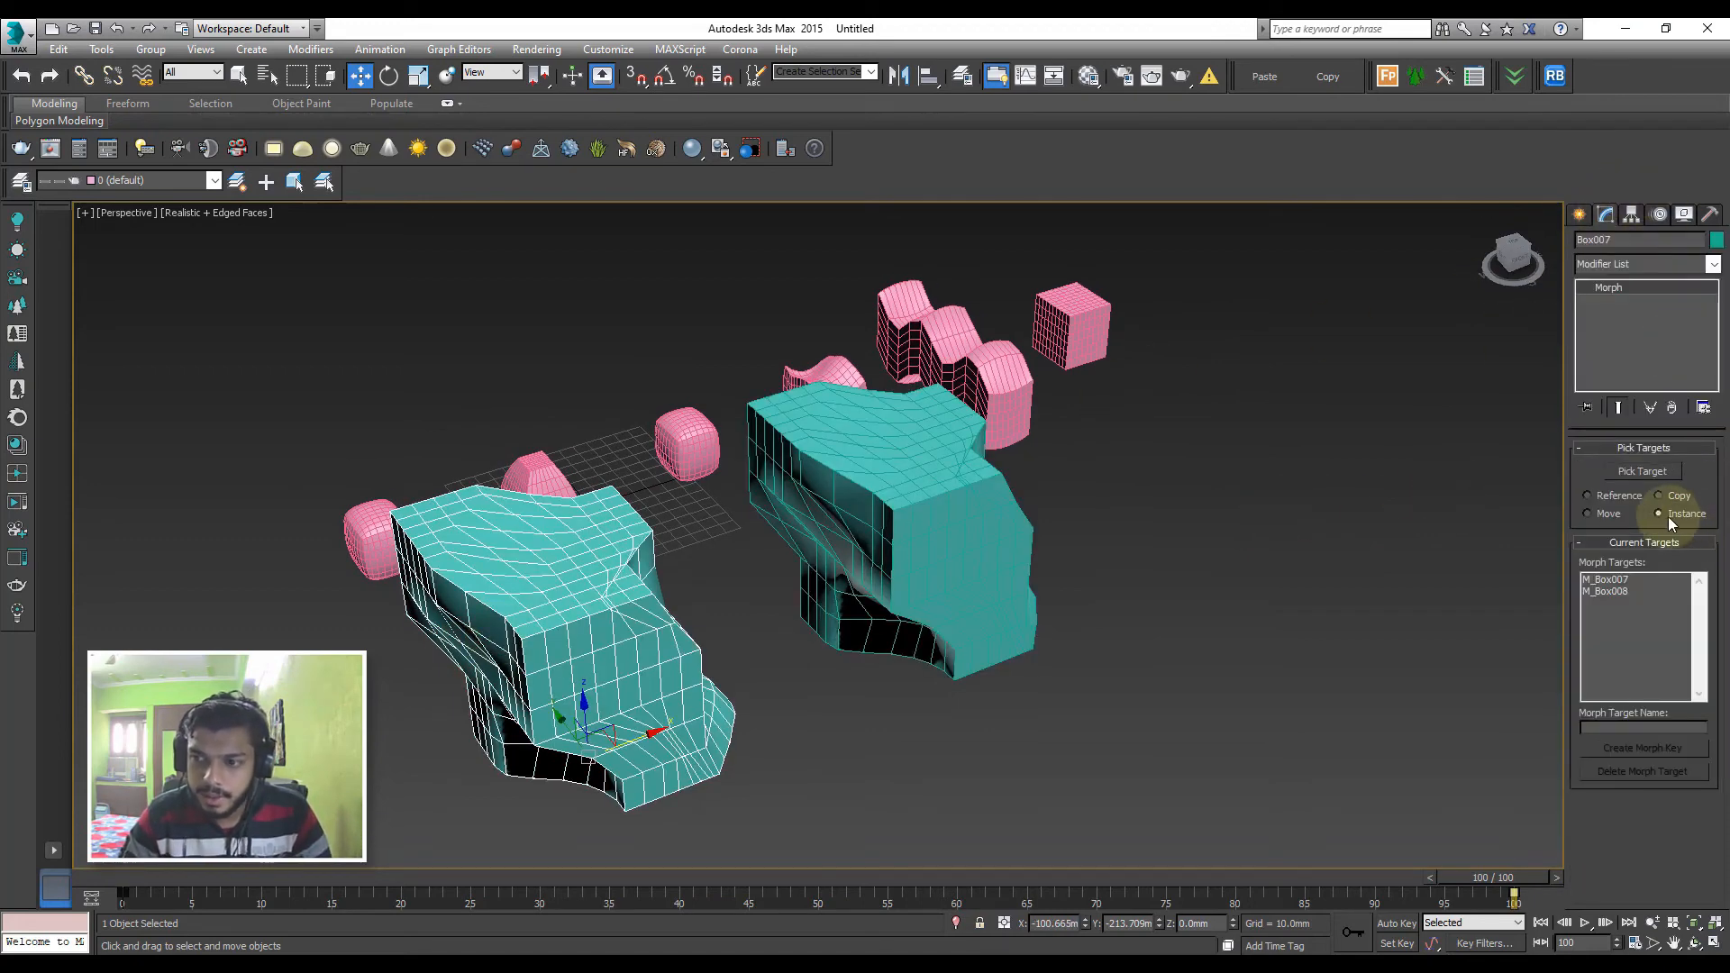
Select five vertices on the Editable Poly copy's protruding foot and pull them upward with soft selection
left_click(1018, 451)
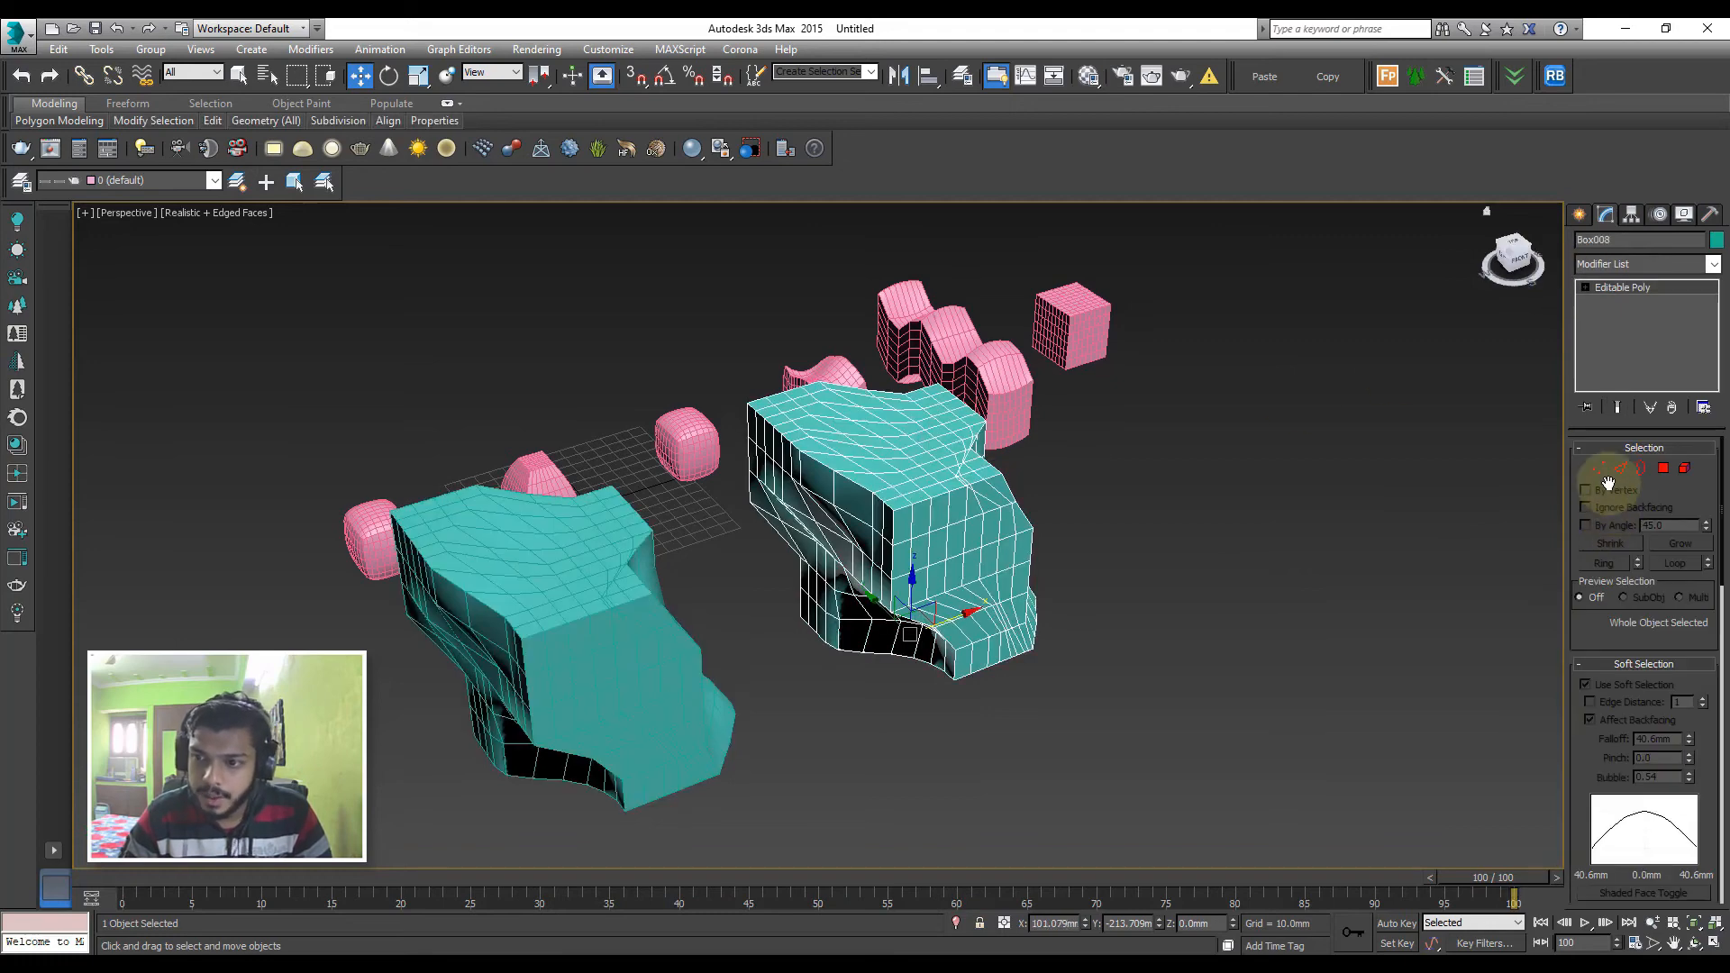
key("1")
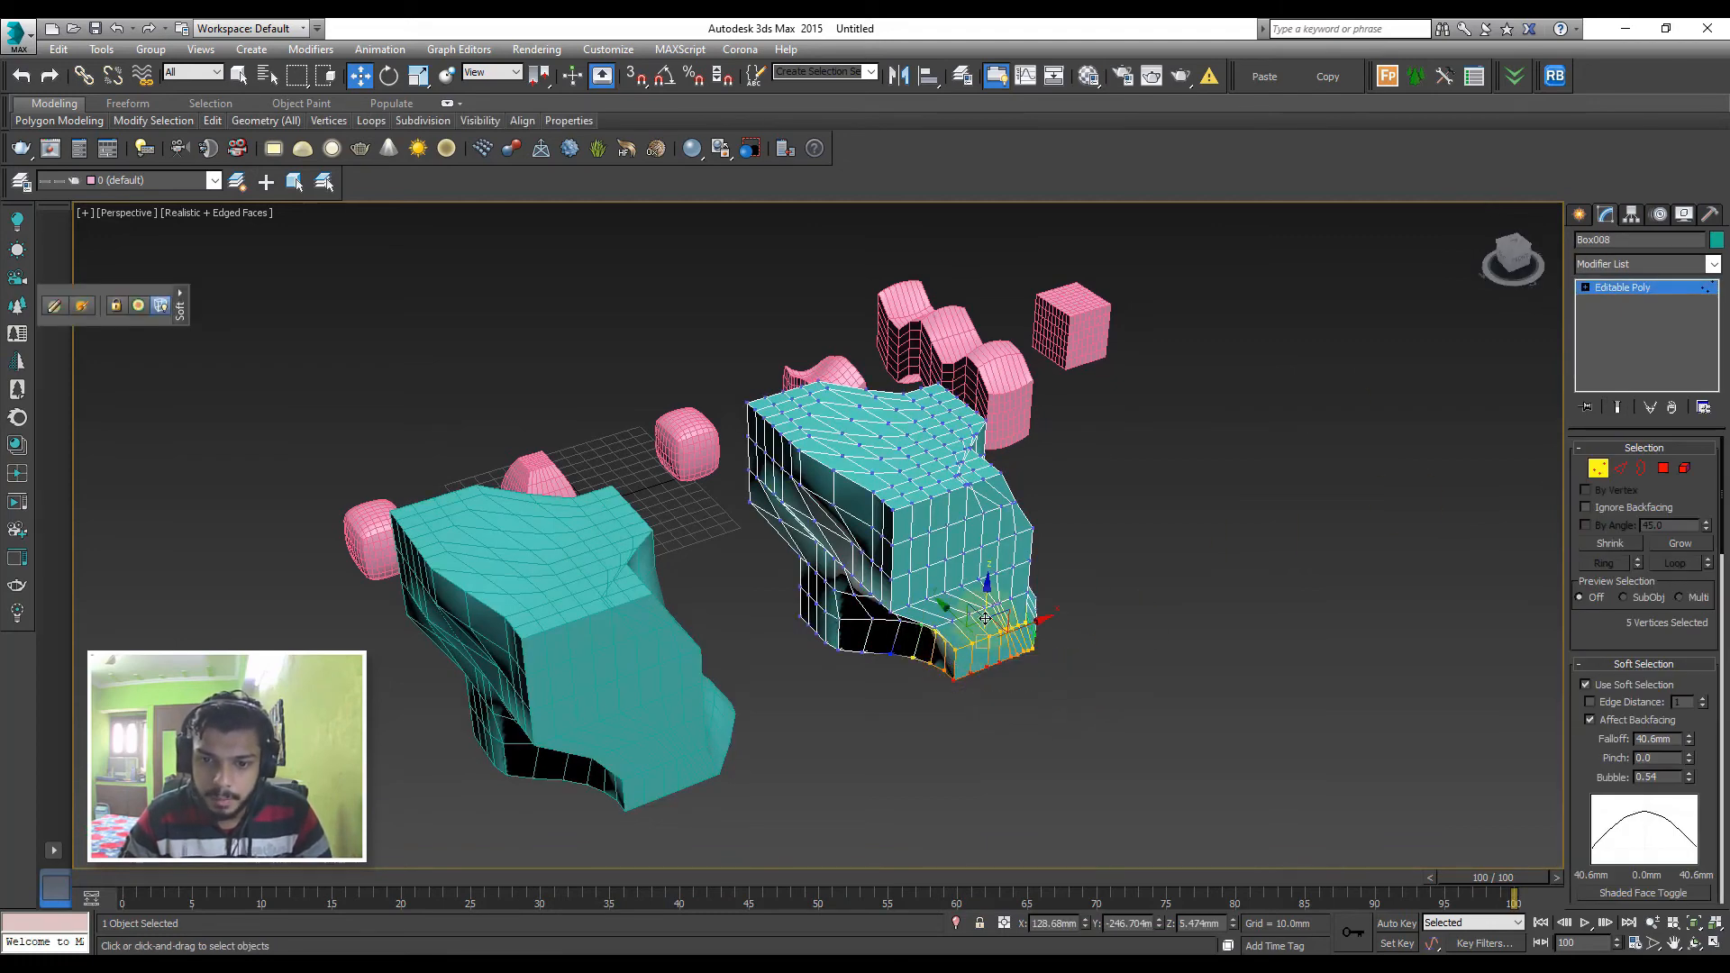
mouse_move(991, 606)
left_mouse_down()
mouse_move(991, 572)
mouse_move(993, 585)
left_mouse_up()
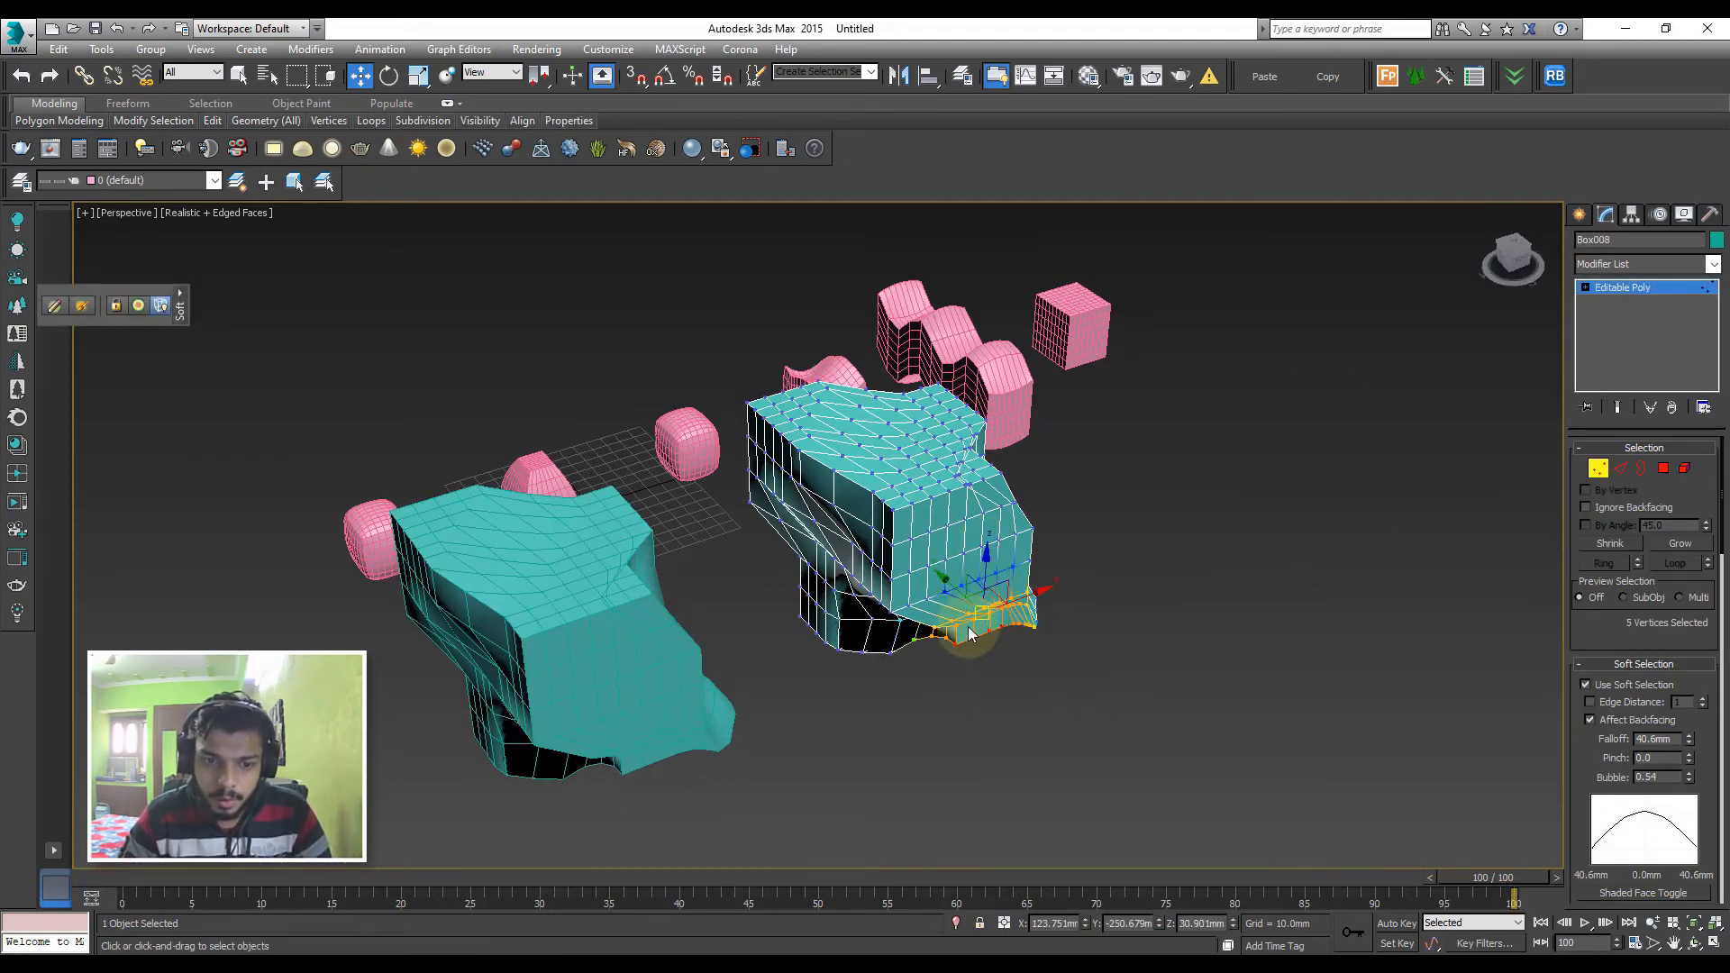
middle_click_drag(965, 622, 845, 553, "alt")
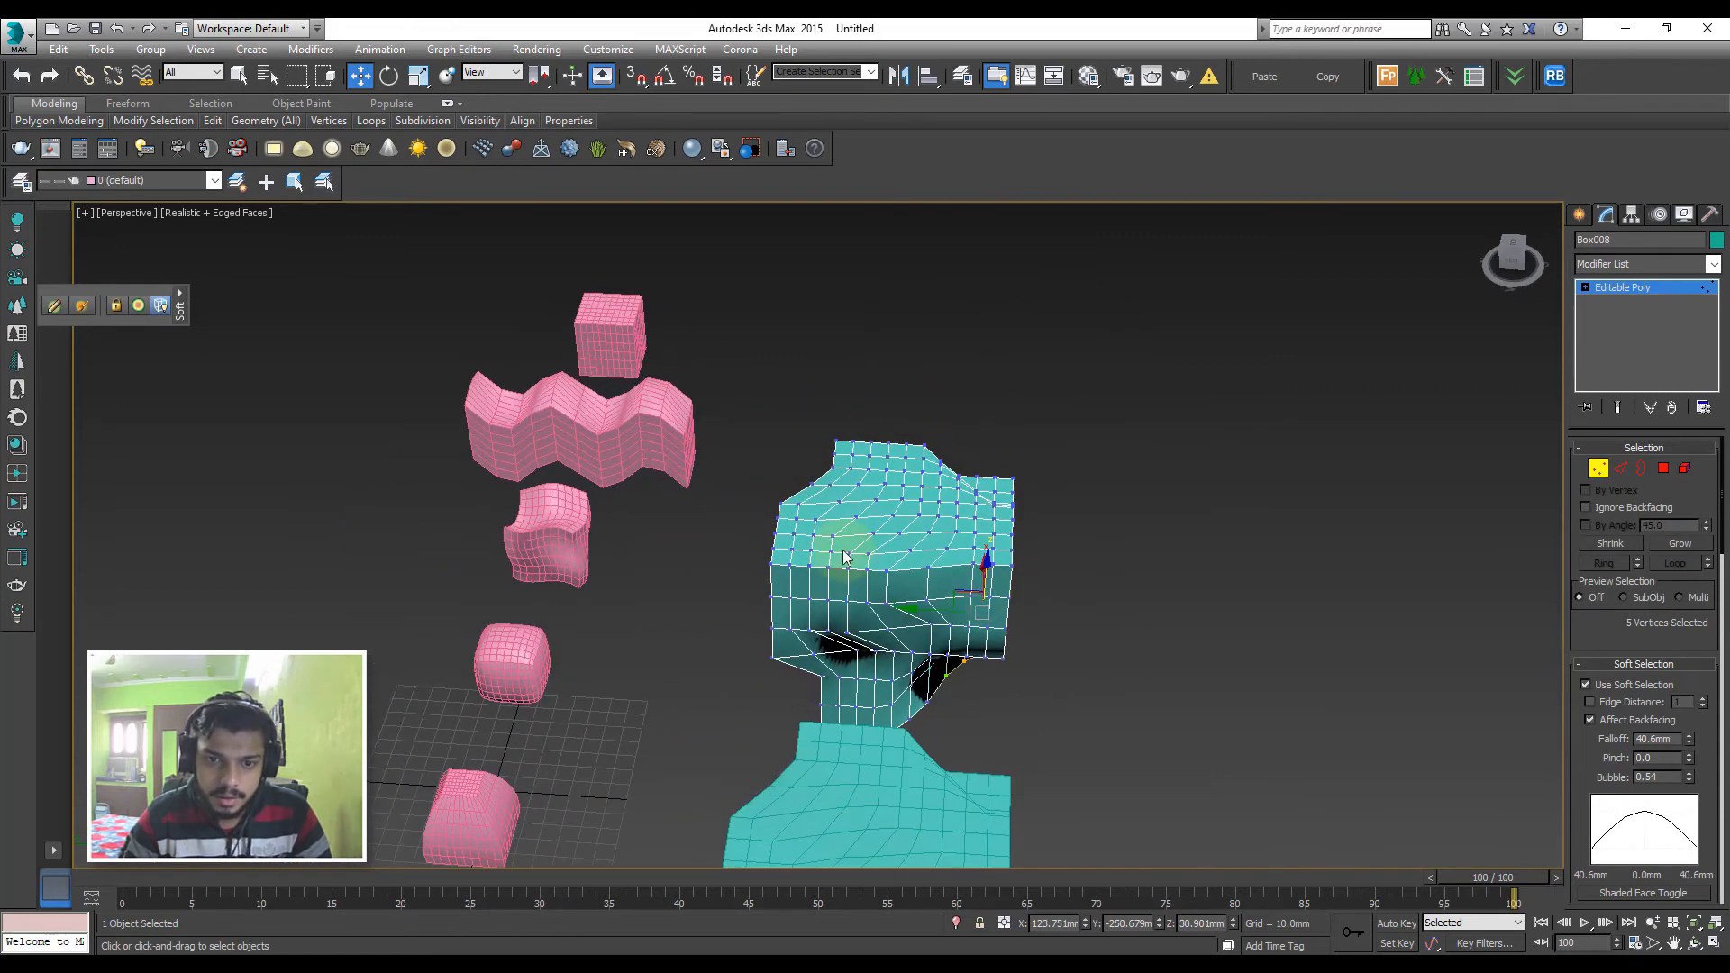
Push a vertex near the copy's upper side corner inward with soft selection, then leave vertex editing and clear the selection
left_click_drag(764, 476, 852, 645)
left_click(824, 569)
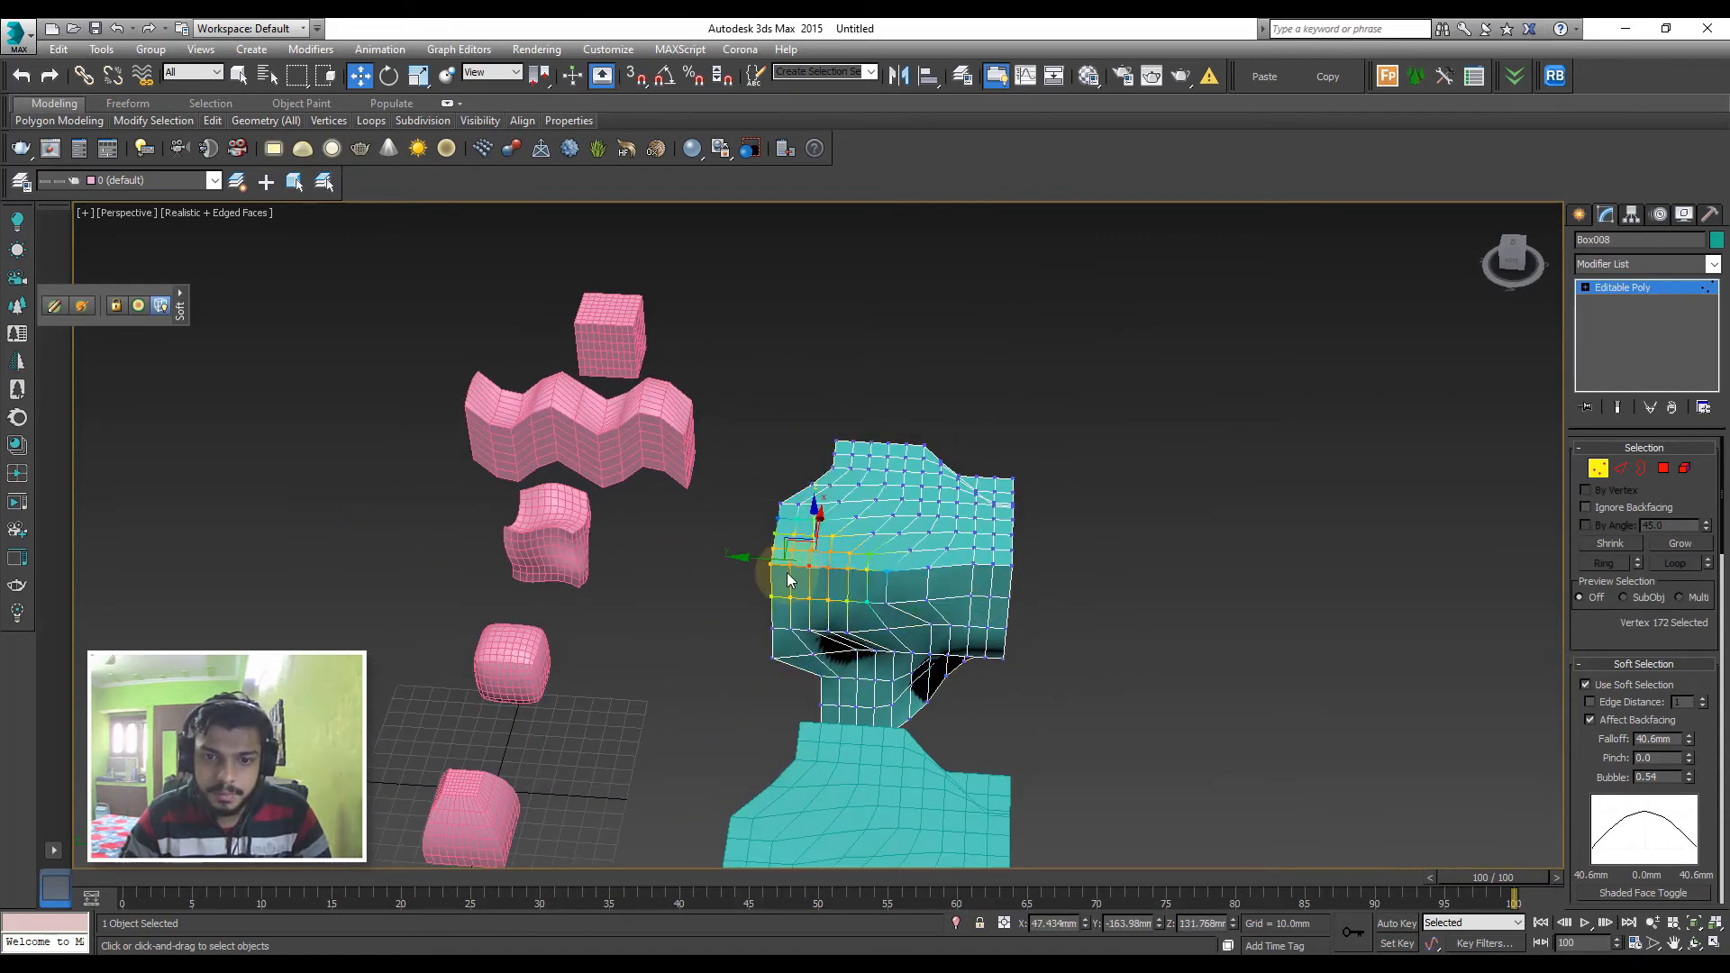
left_click_drag(746, 556, 794, 578)
middle_click_drag(936, 615, 892, 581, "alt")
left_click(1667, 288)
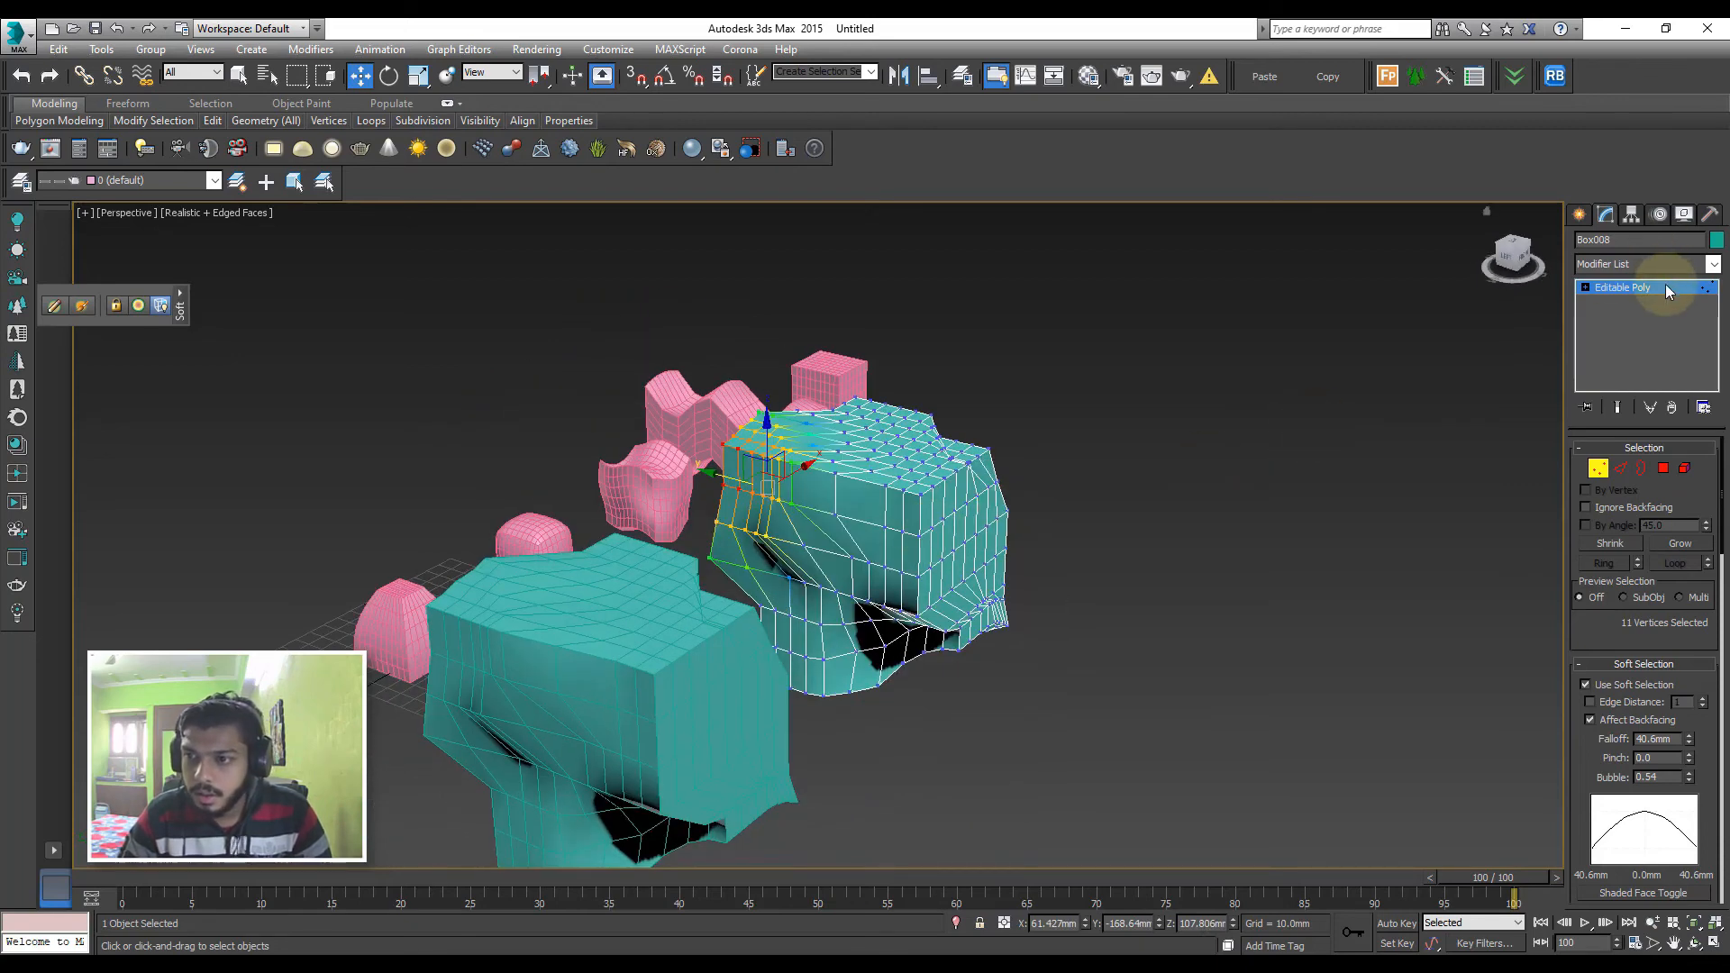
left_click(1295, 438)
left_click(707, 636)
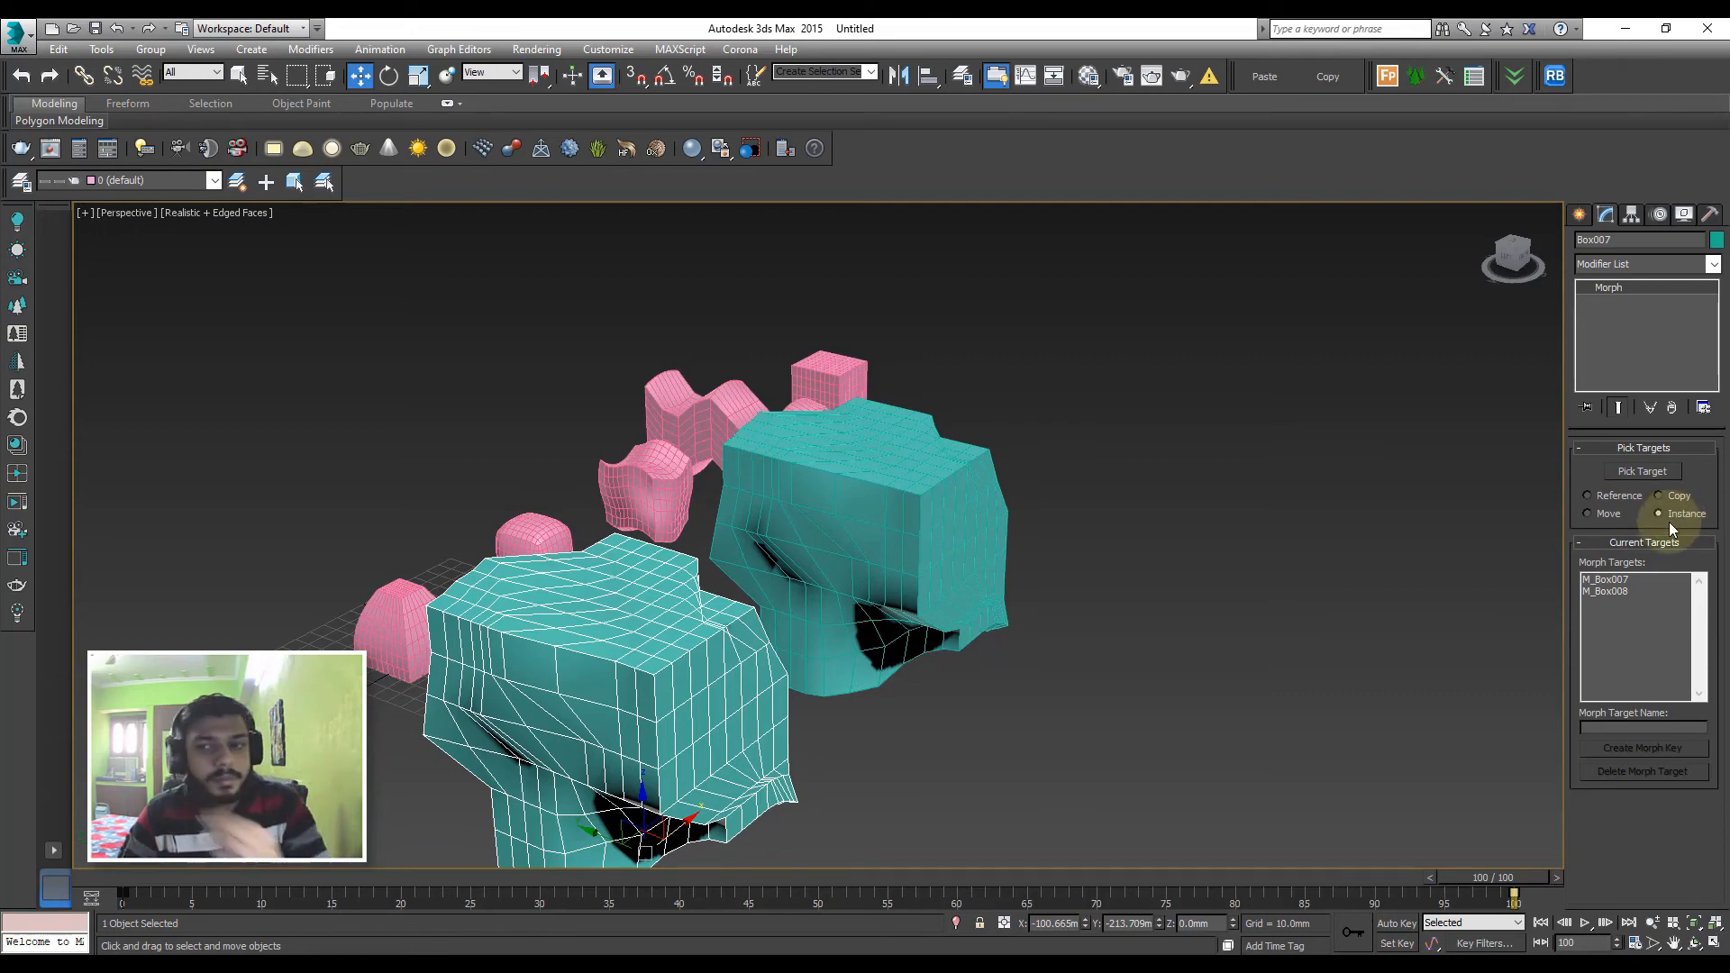
left_click(1370, 491)
Create a sphere of about 82 mm radius in the top view, beside the existing boxes
key("t")
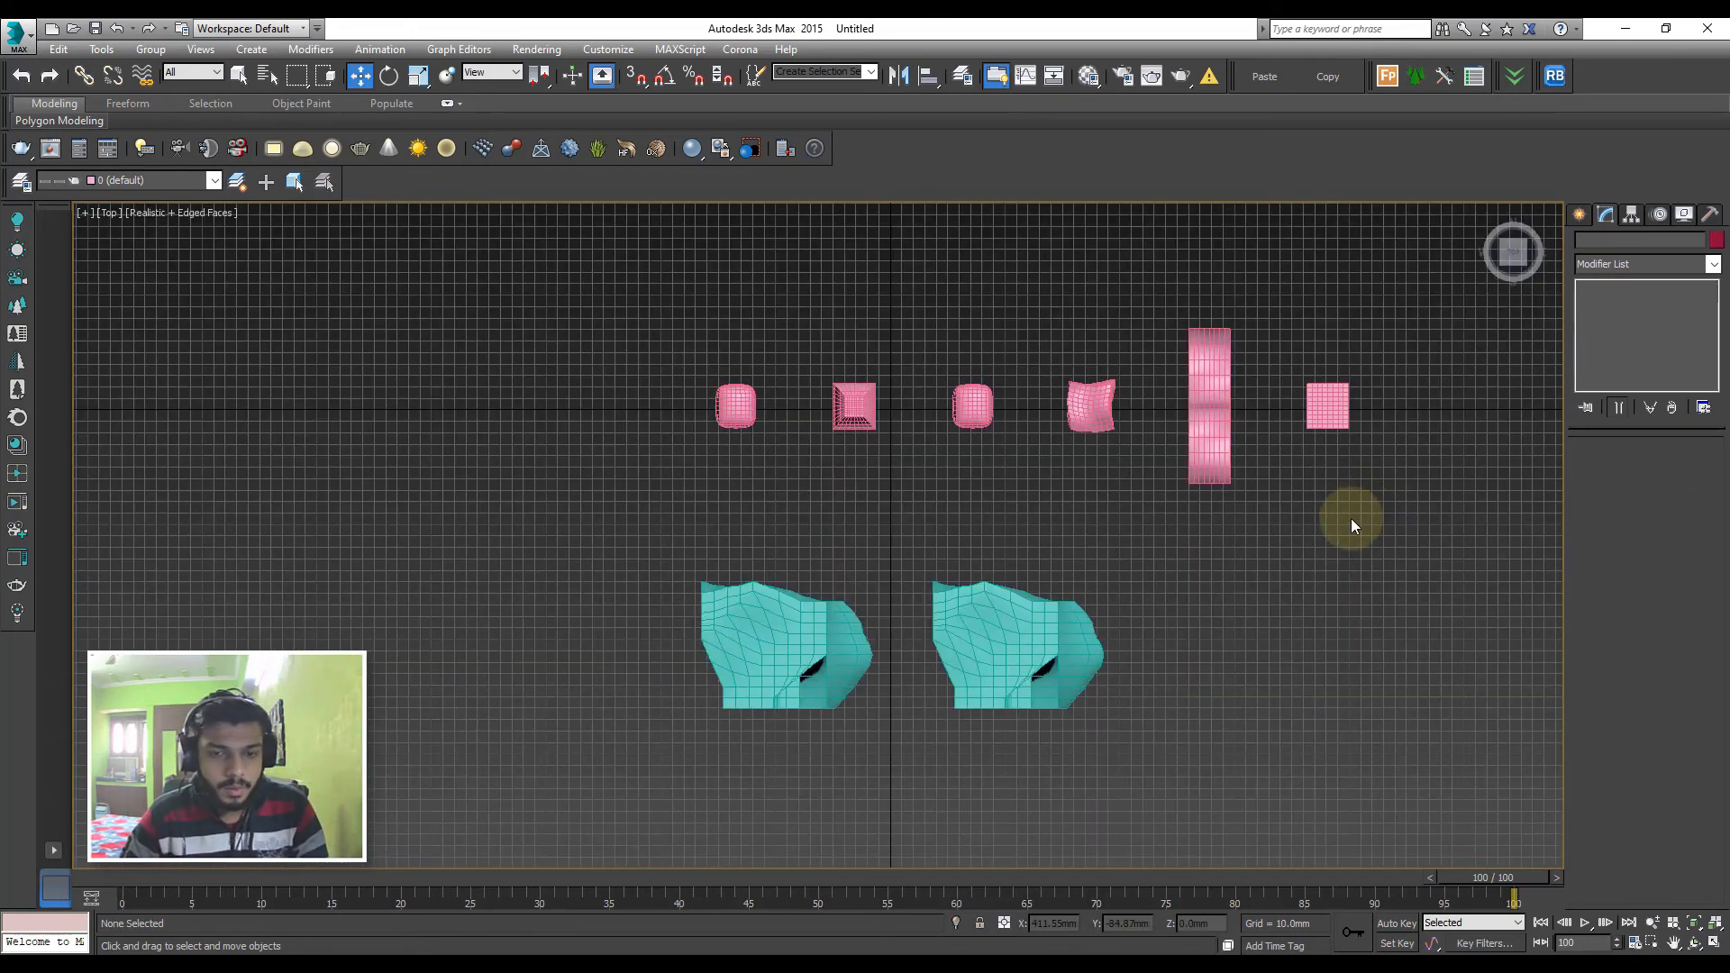
scroll(1035, 460, "up", 3)
scroll(1036, 459, "down", 2)
left_click(1580, 215)
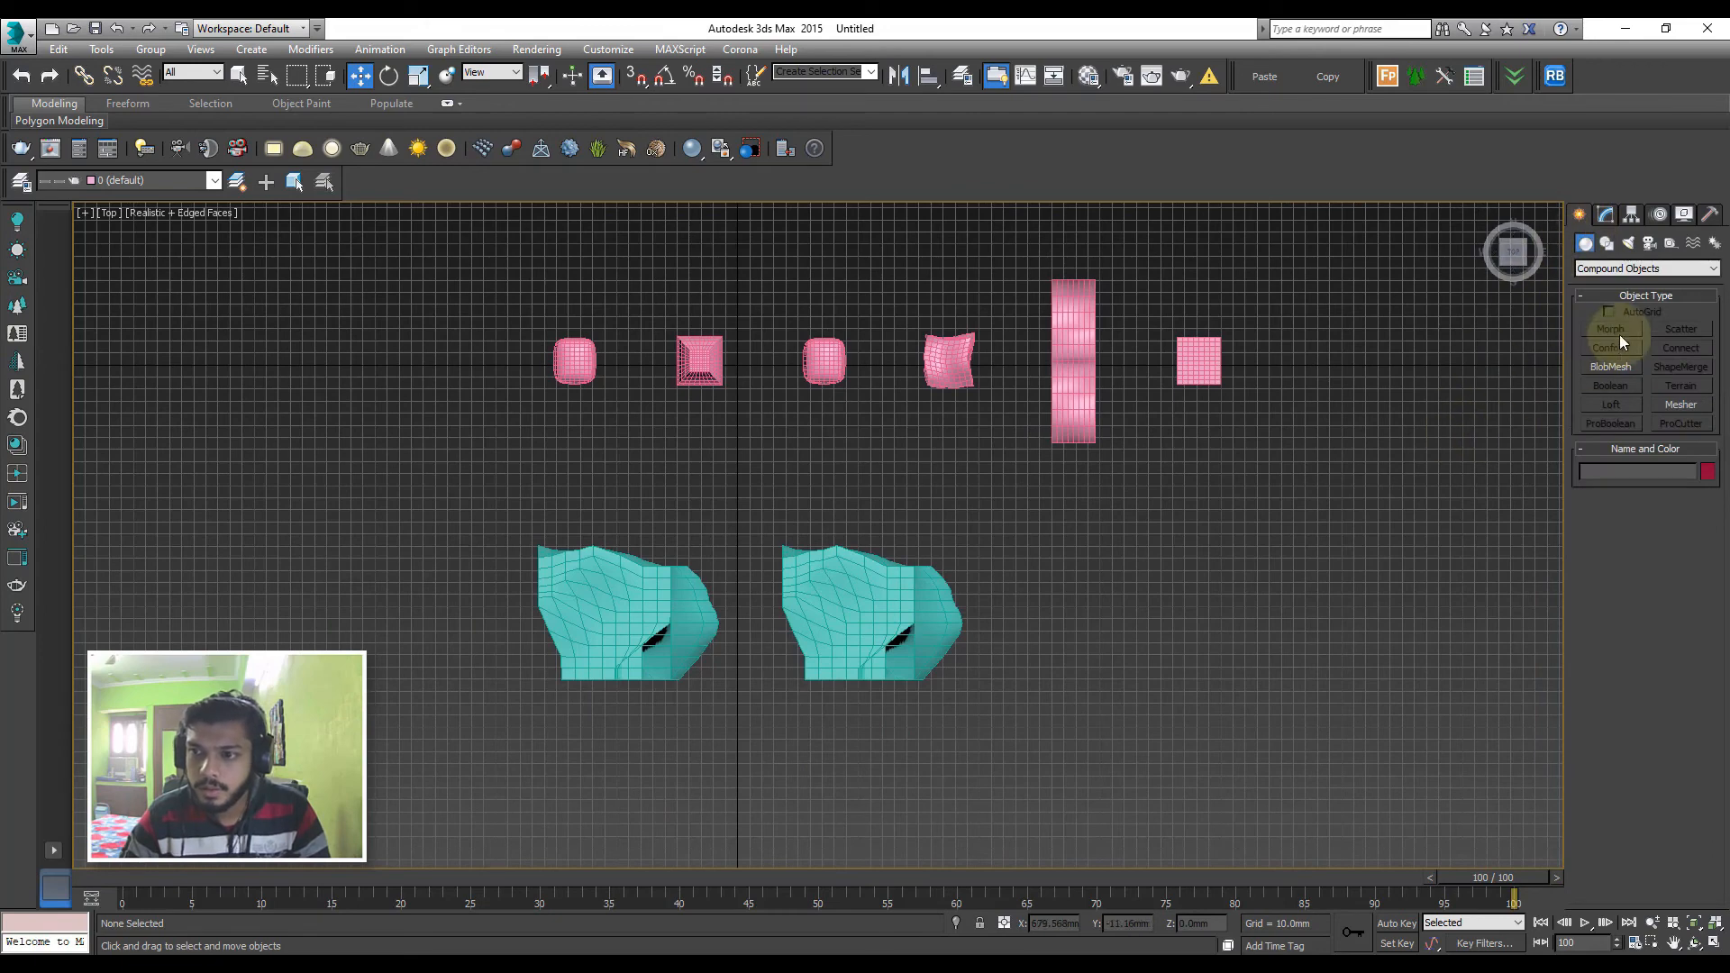
left_click(1606, 243)
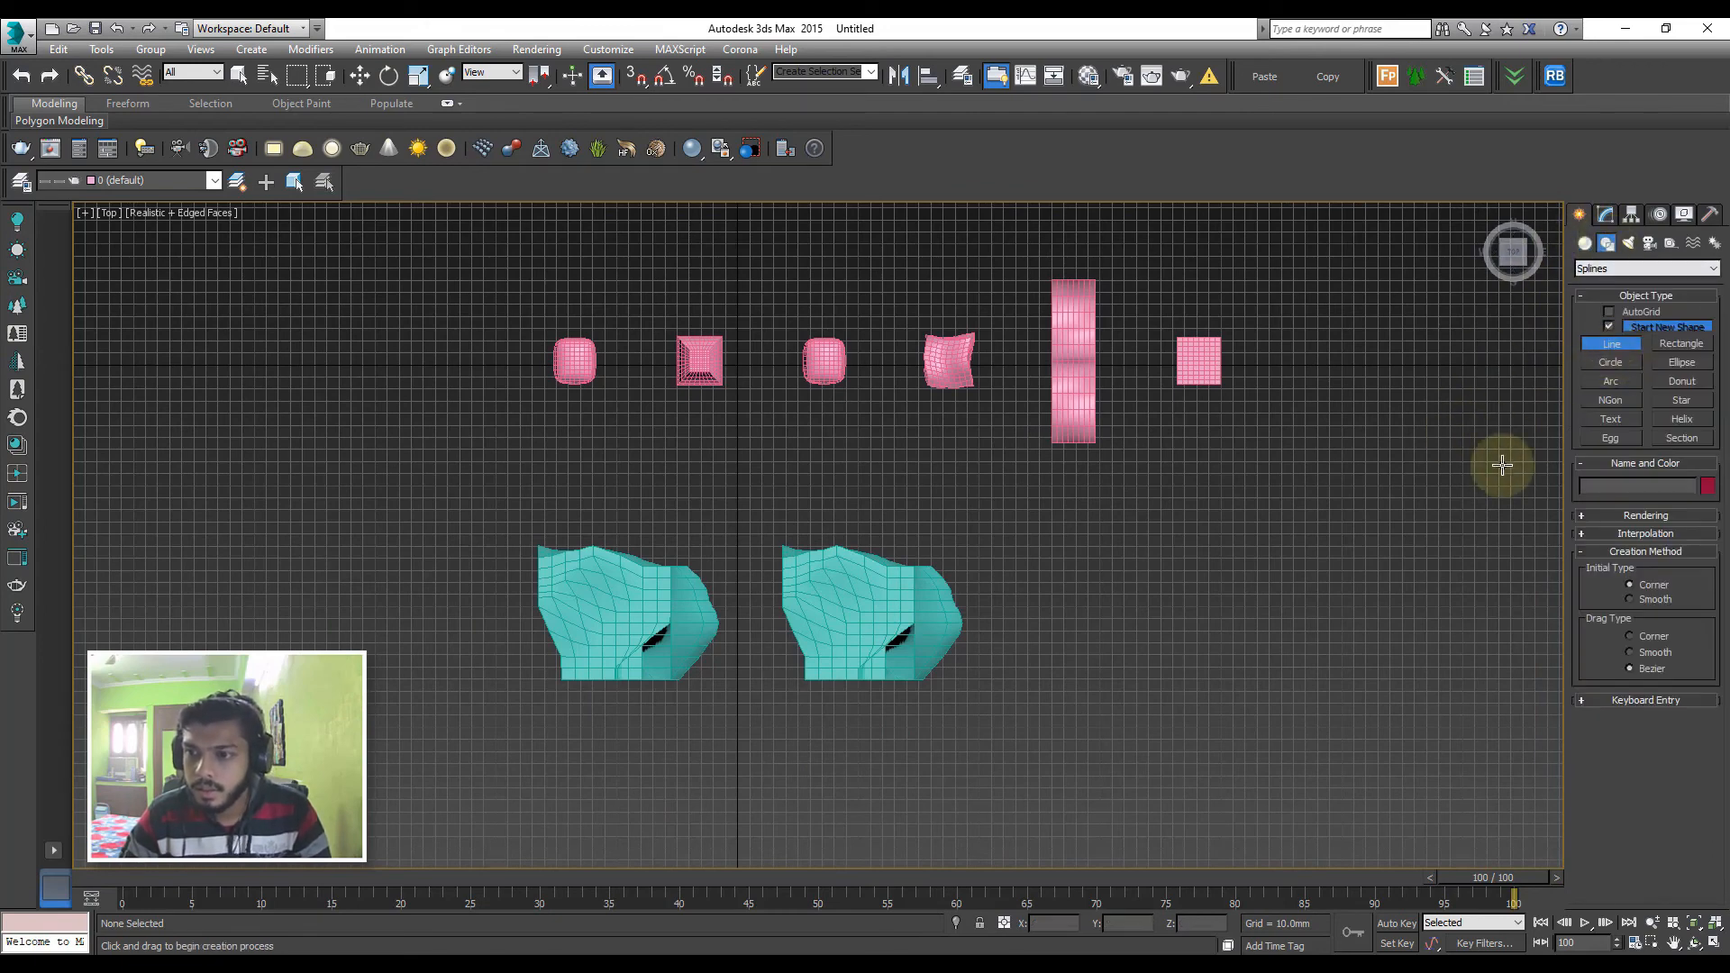
left_click(1585, 243)
left_click(1611, 268)
left_click(1612, 286)
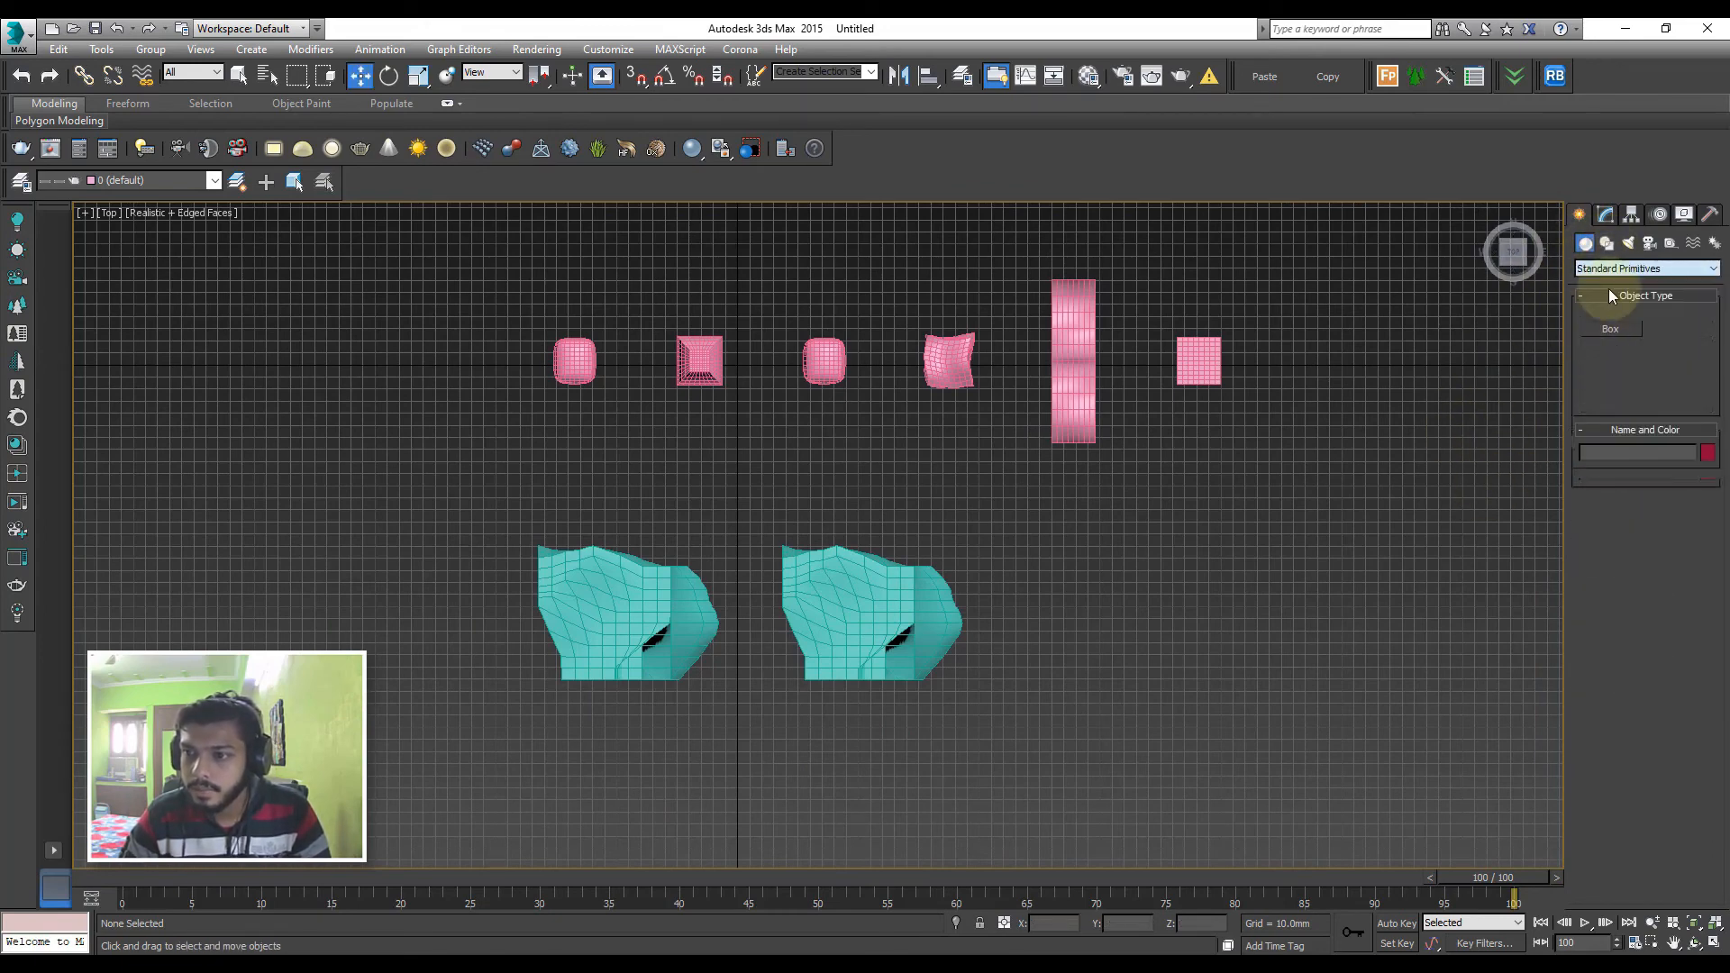
left_click(1622, 349)
left_click_drag(1229, 664, 1346, 663)
mouse_move(1346, 663)
middle_mouse_down("alt")
mouse_move(947, 532)
mouse_move(946, 511)
middle_mouse_up("alt")
Clone the sphere into three independent copies spaced in a row in the perspective view
key("p")
key("z")
scroll(1041, 550, "down", 5)
key("w")
left_click_drag(946, 511, 1114, 477, "shift")
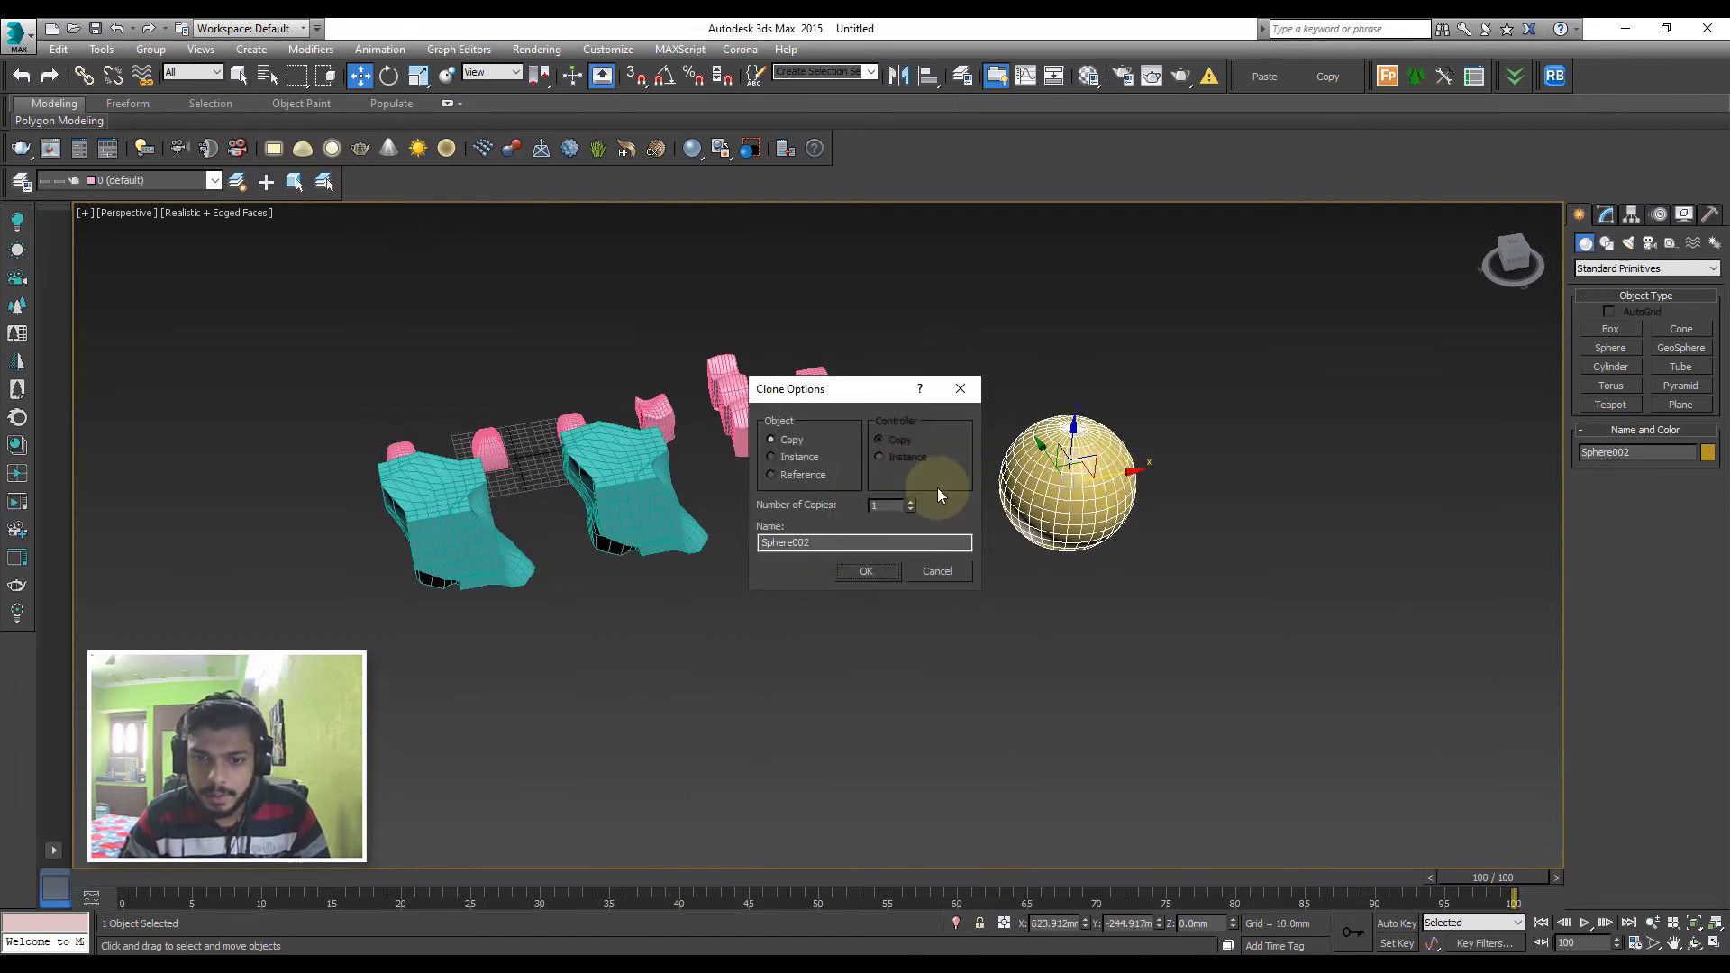
left_click(879, 570)
key("z")
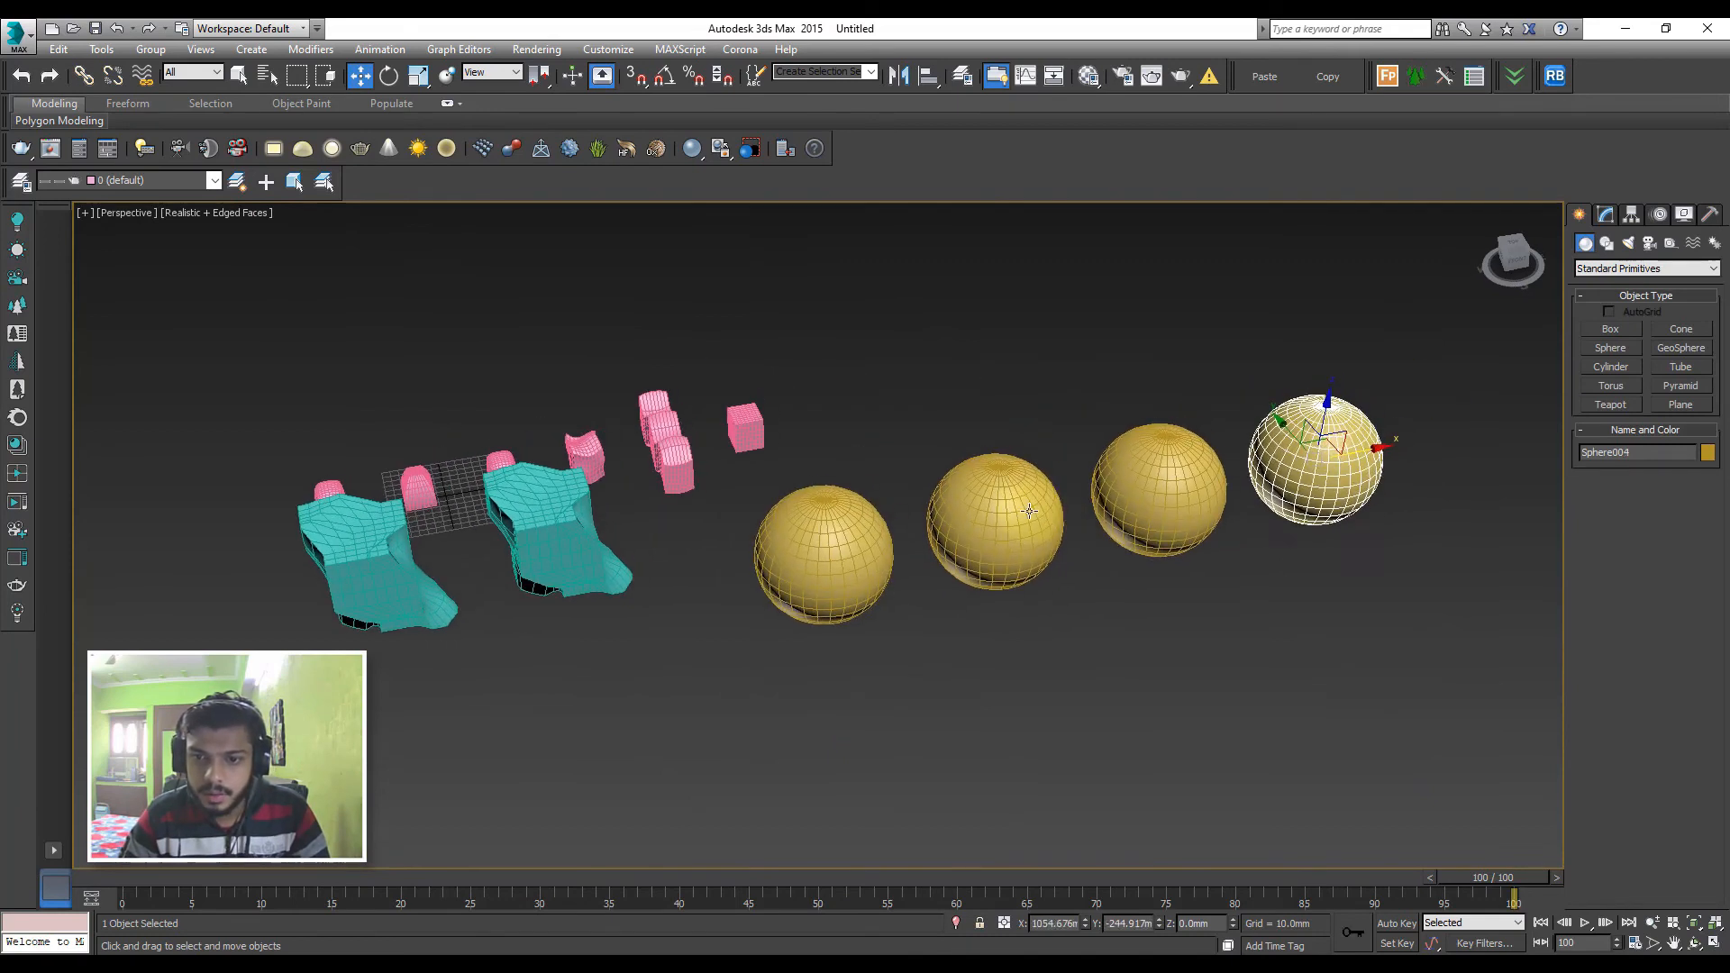
Apply a Taper modifier to the first sphere copy with amount -1.07 and curve 1.13, then deselect it
left_click(1605, 215)
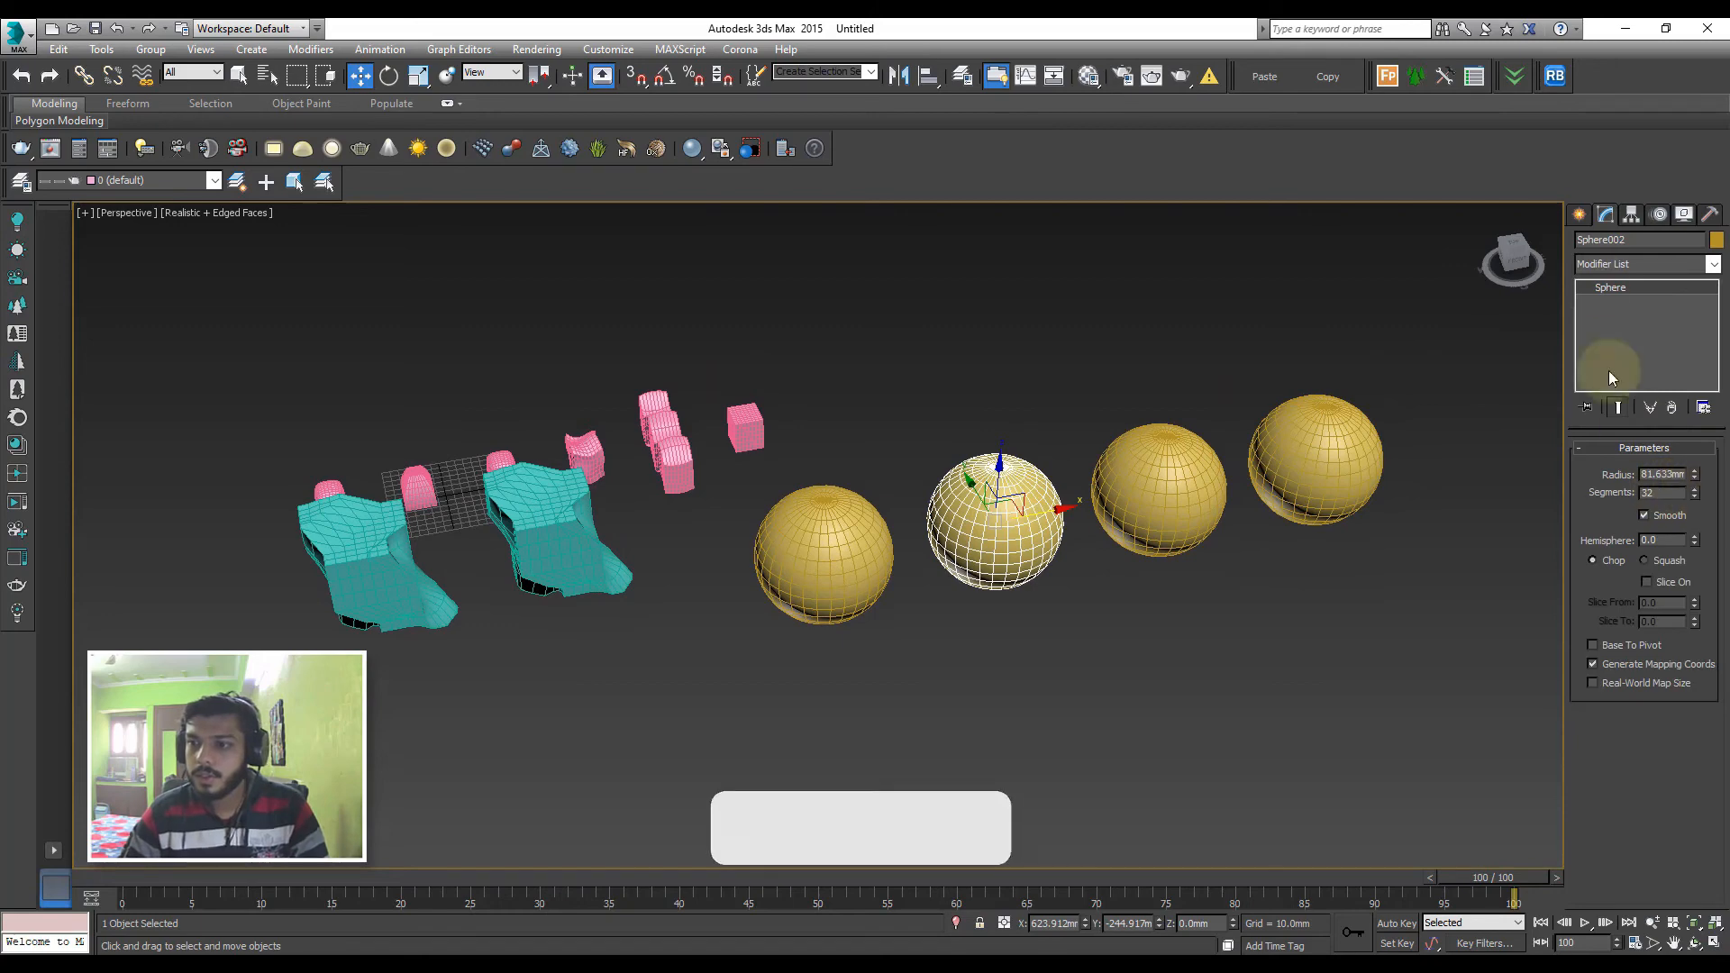
left_click(1602, 261)
scroll(1622, 585, "down", 20)
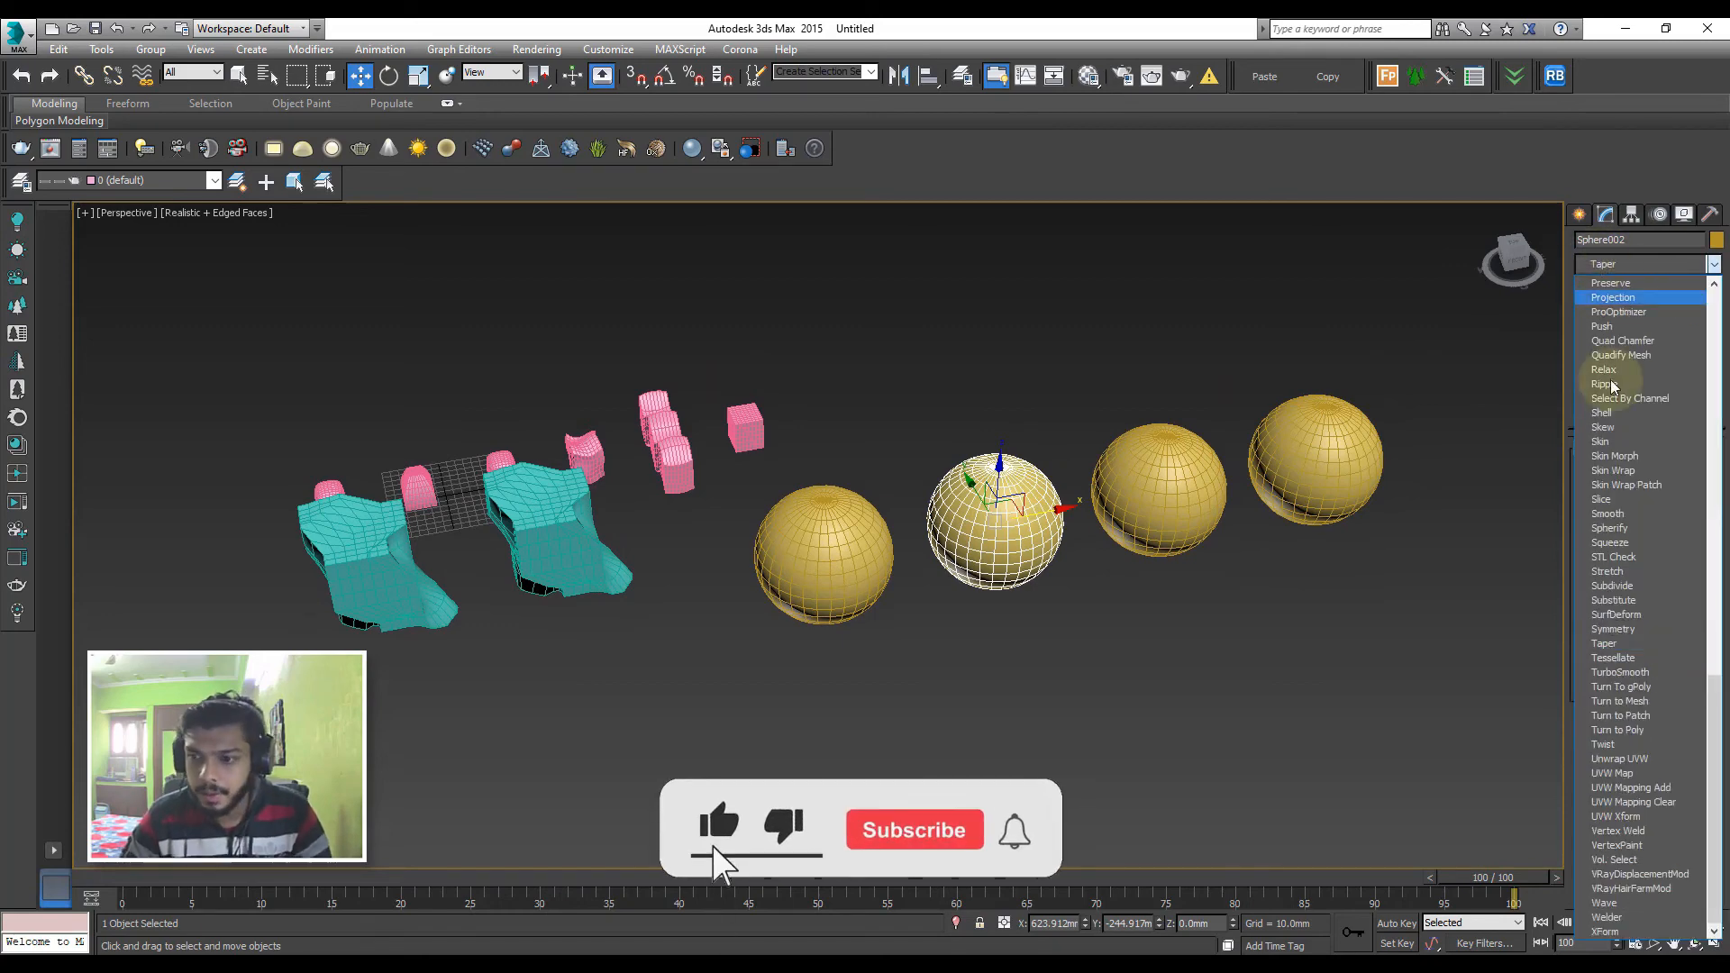
left_click(1608, 643)
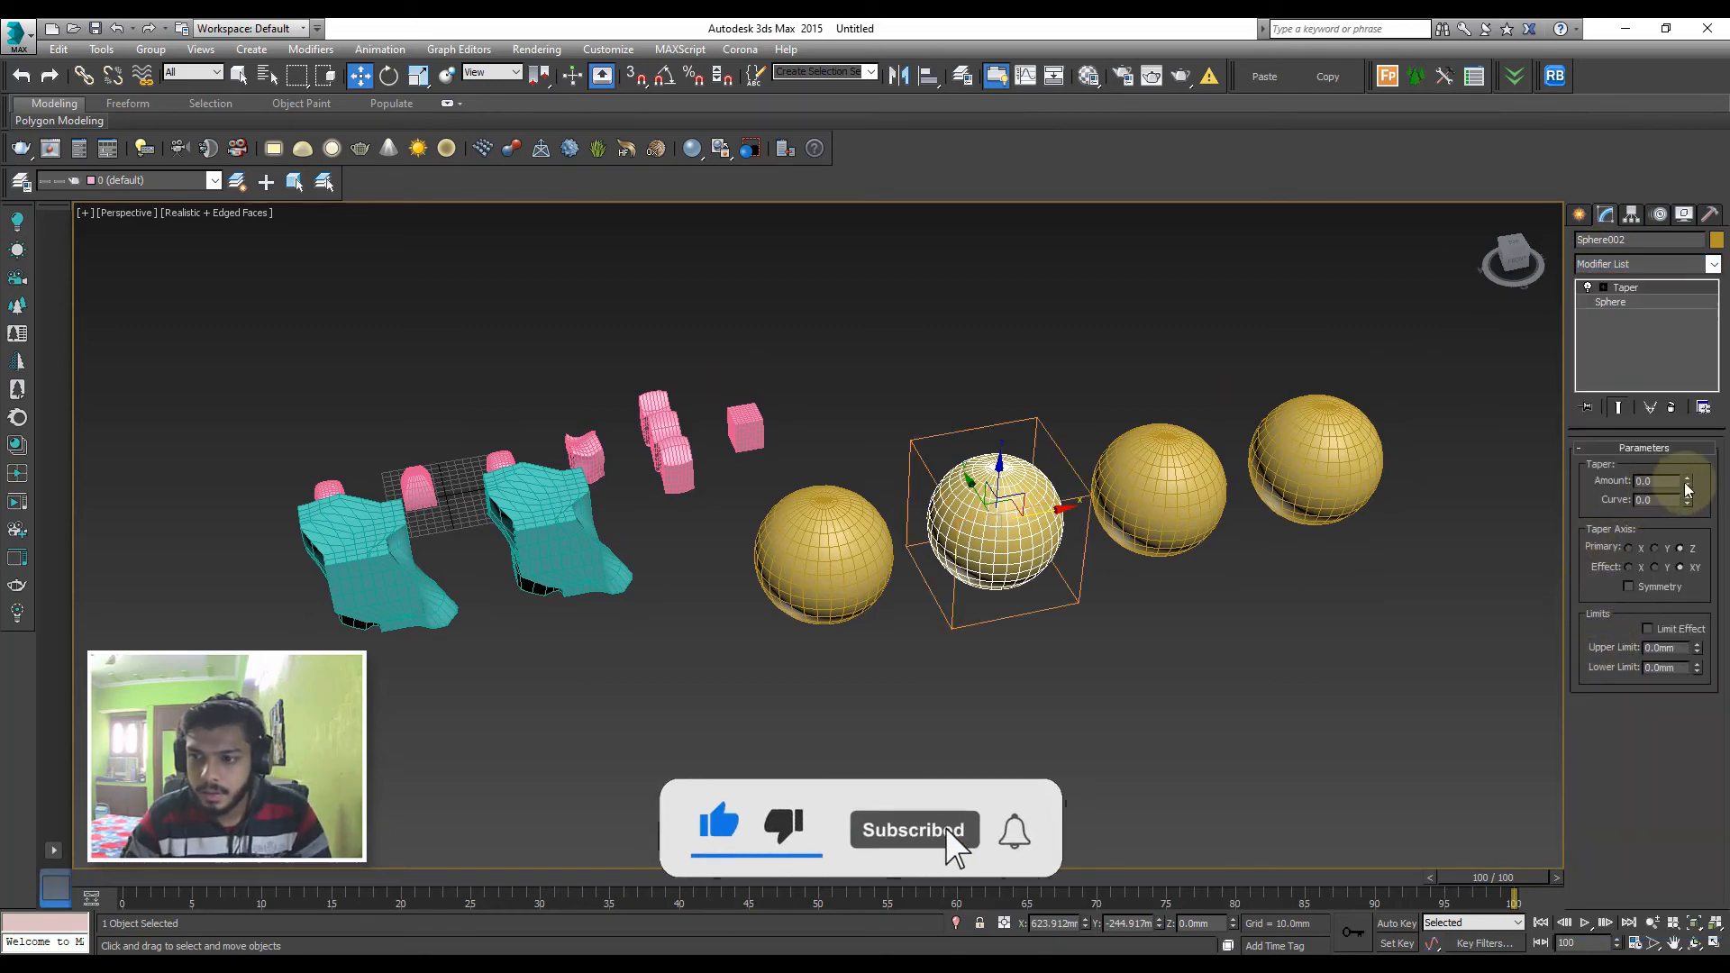
left_click_drag(1685, 482, 1696, 578)
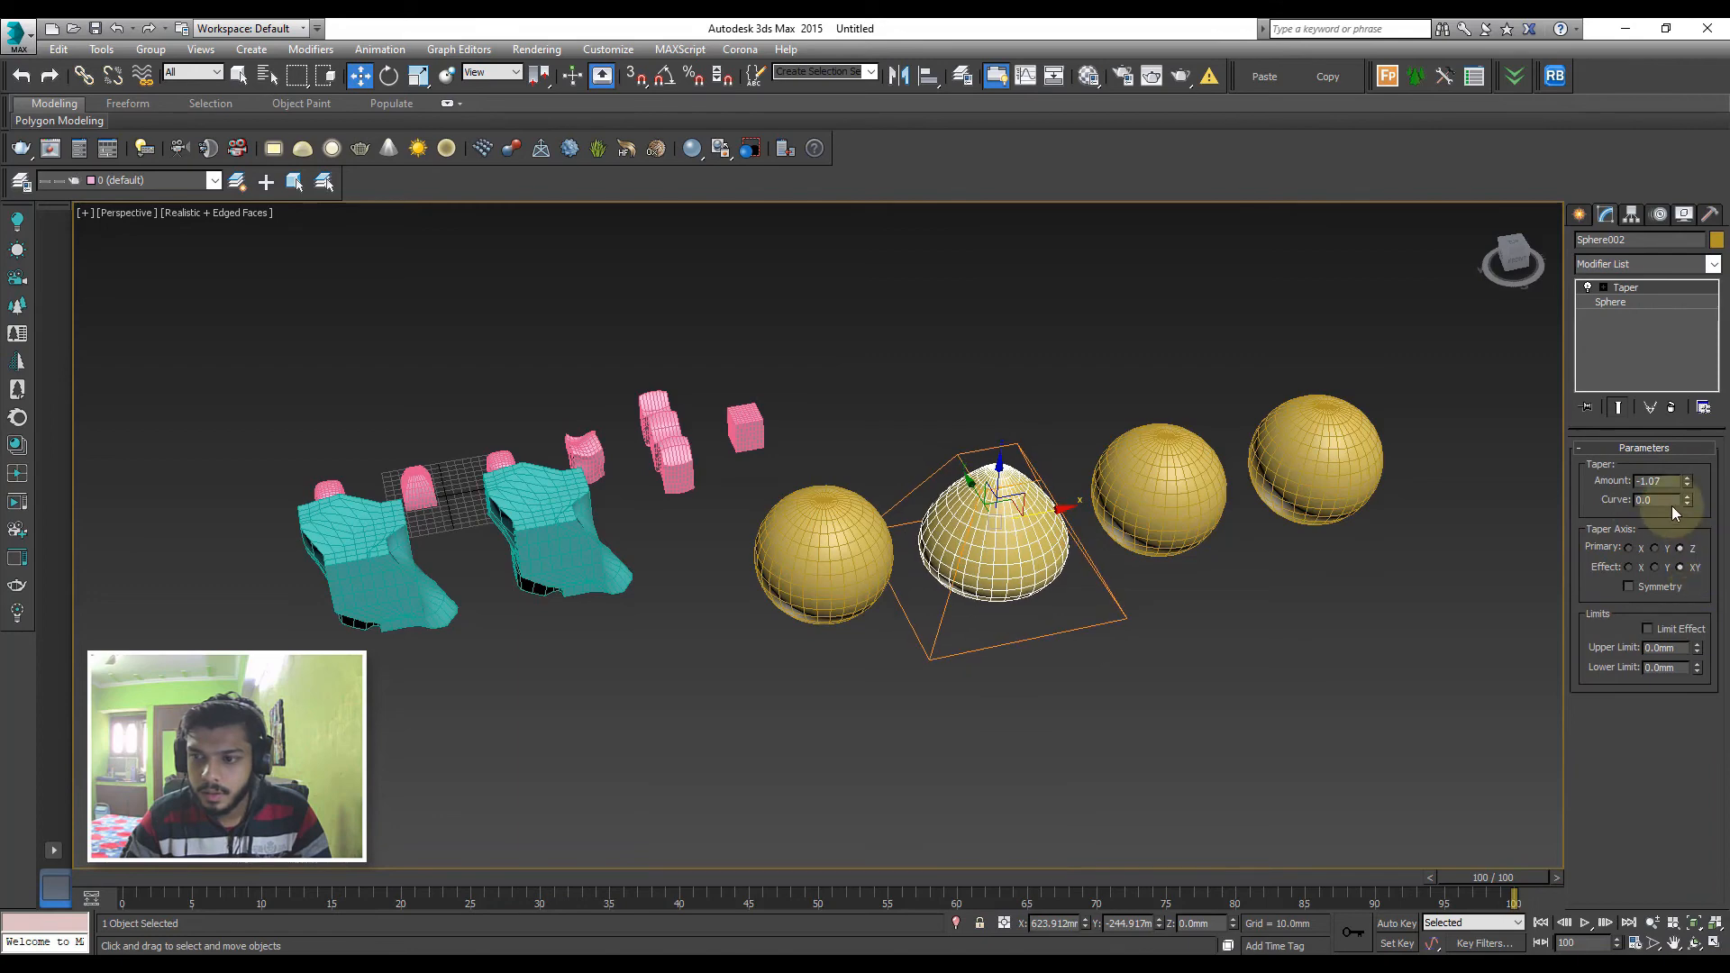
left_click_drag(1687, 501, 1721, 400)
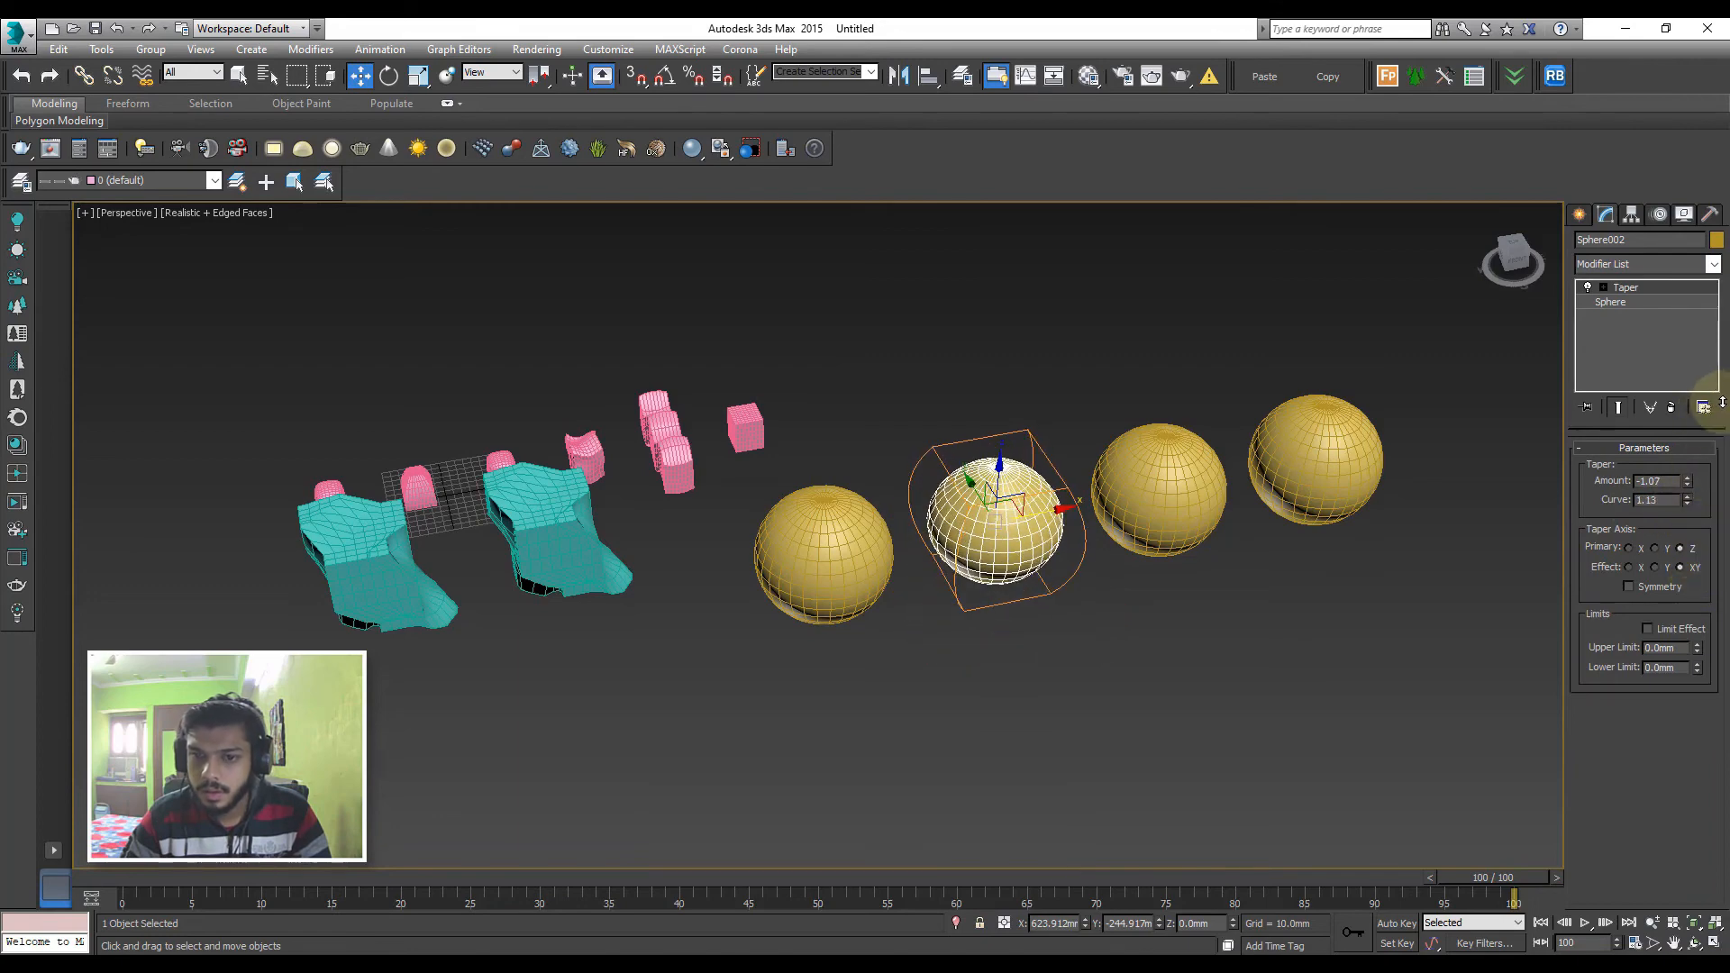
middle_click_drag(1329, 662, 1171, 598, "alt")
left_click(1276, 388)
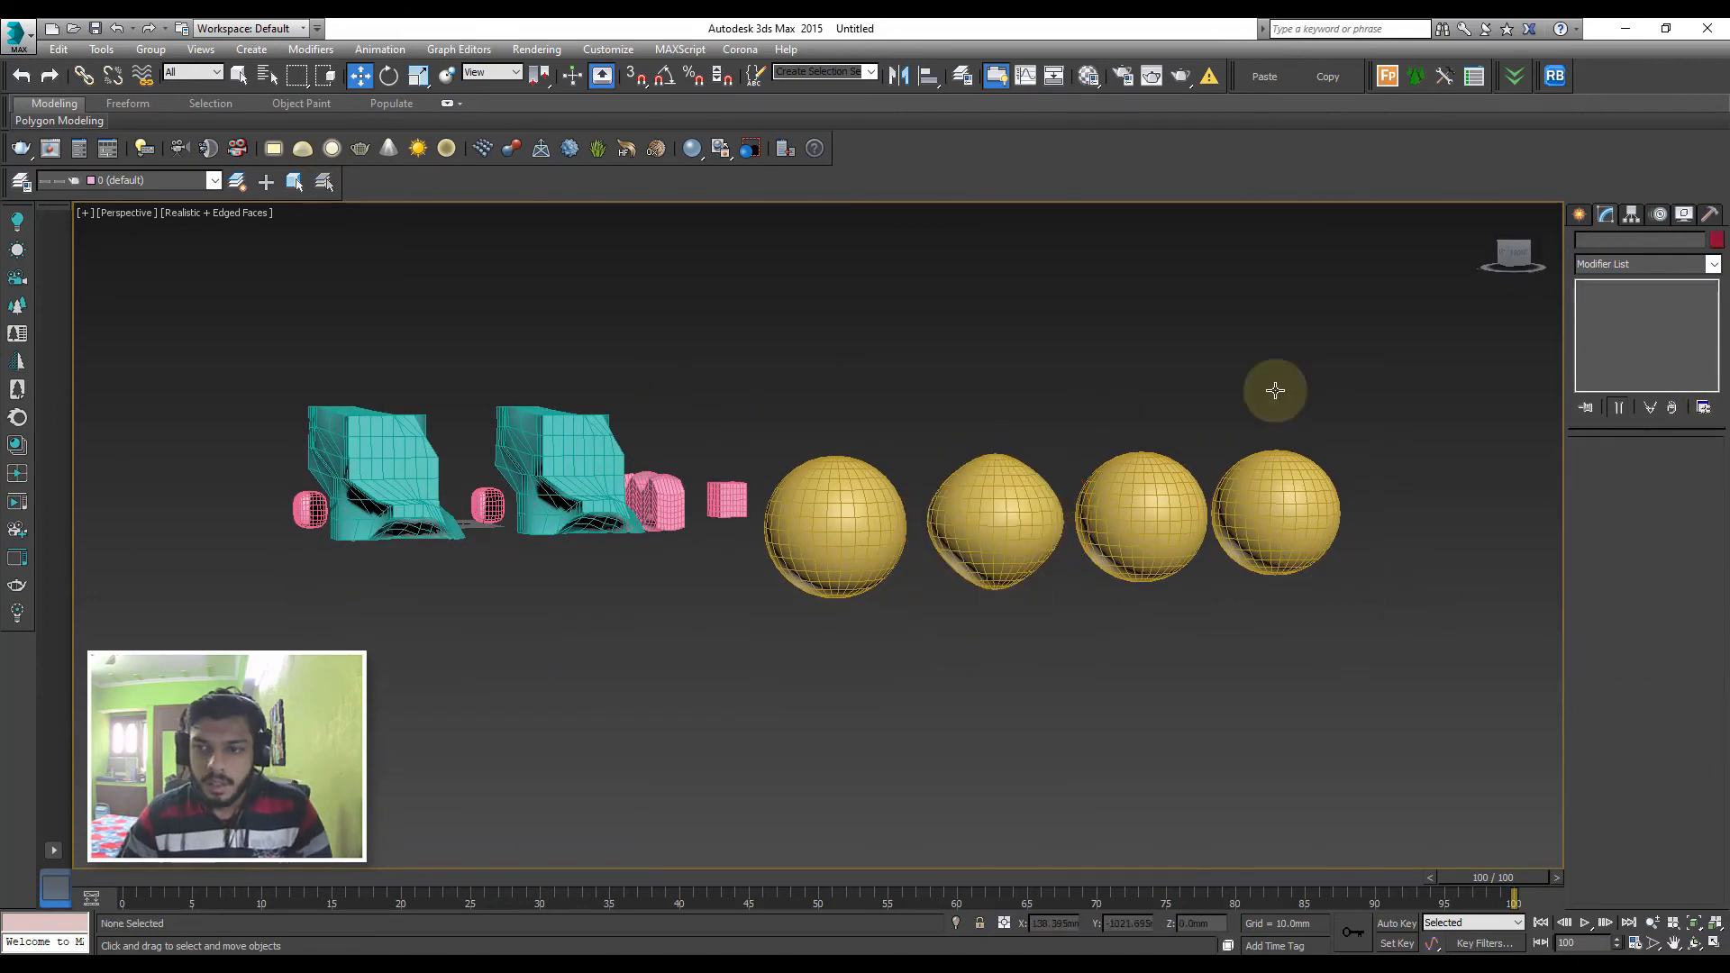
Turn the original, untapered sphere at the start of the row into a Morph compound object
left_click(871, 529)
middle_click_drag(878, 521, 872, 532, "alt")
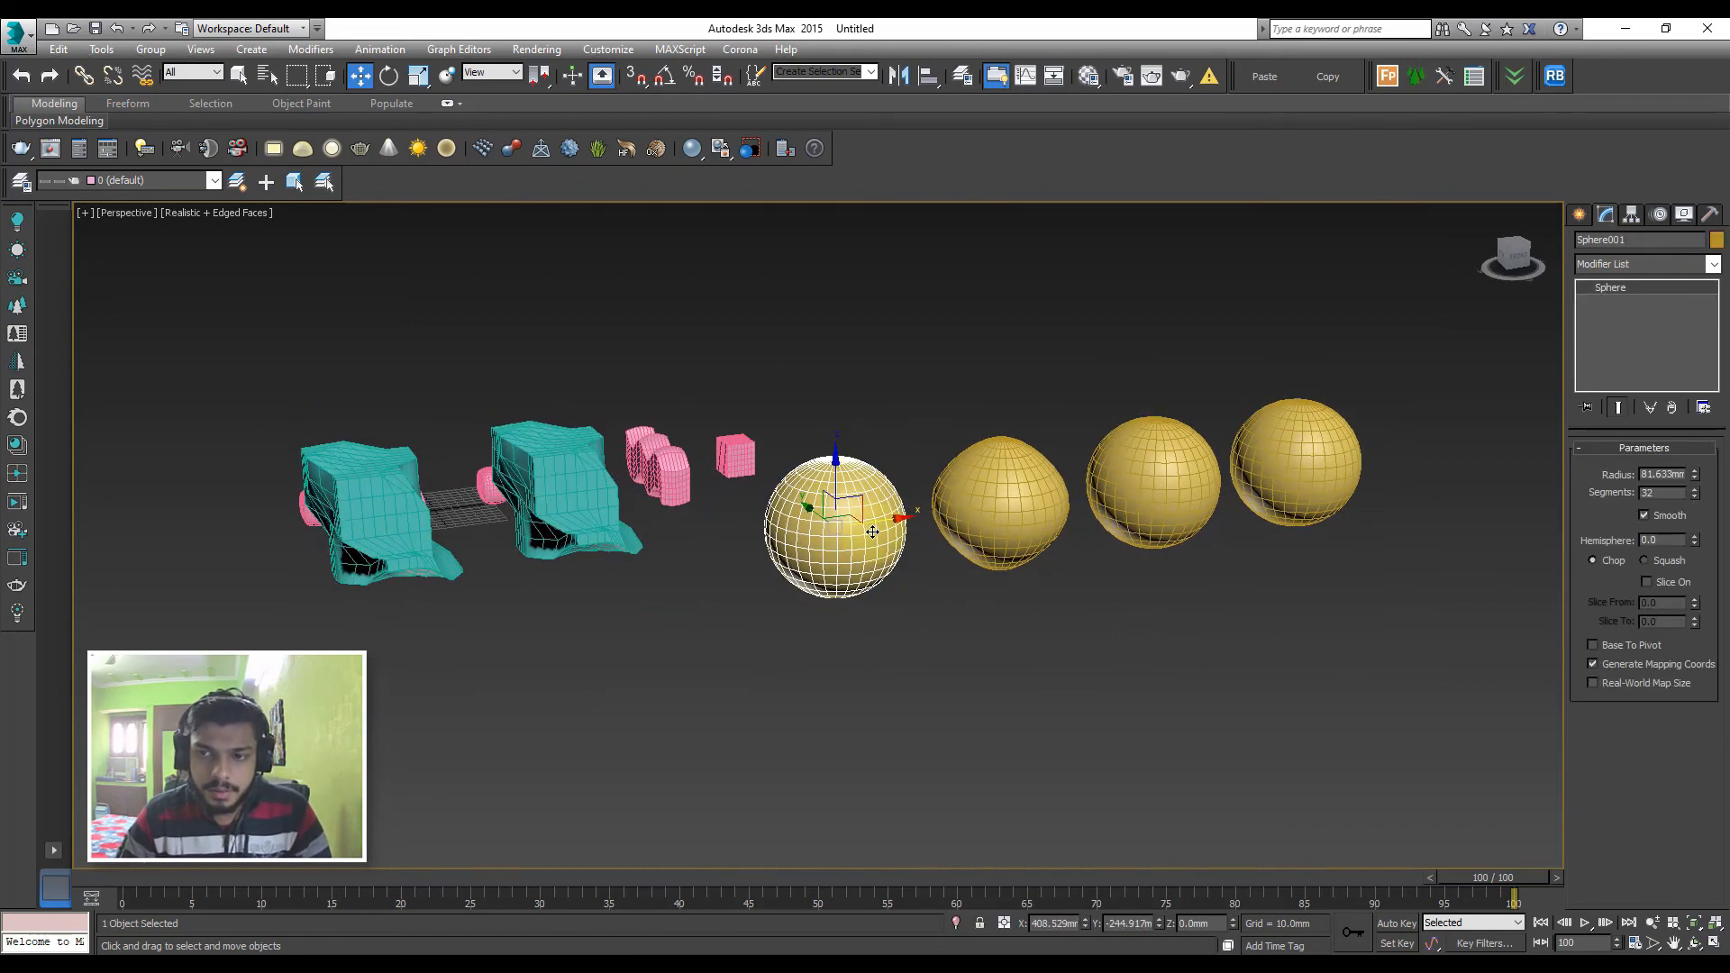
left_click(1579, 214)
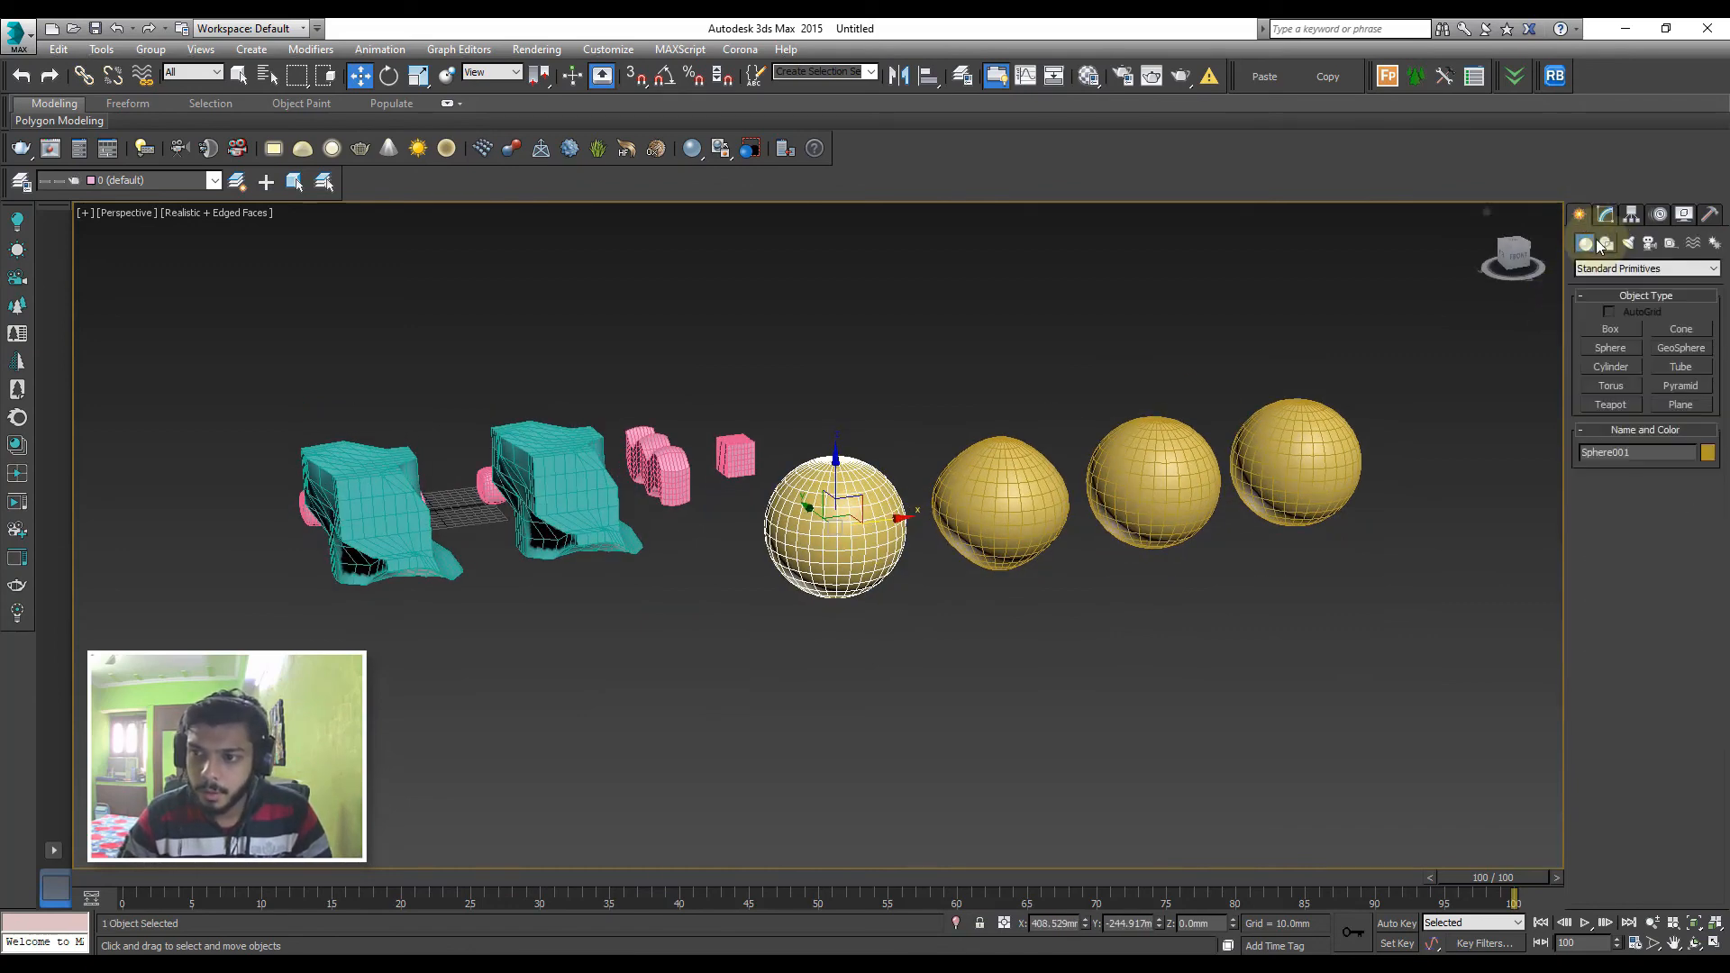
left_click(1609, 269)
left_click(1618, 299)
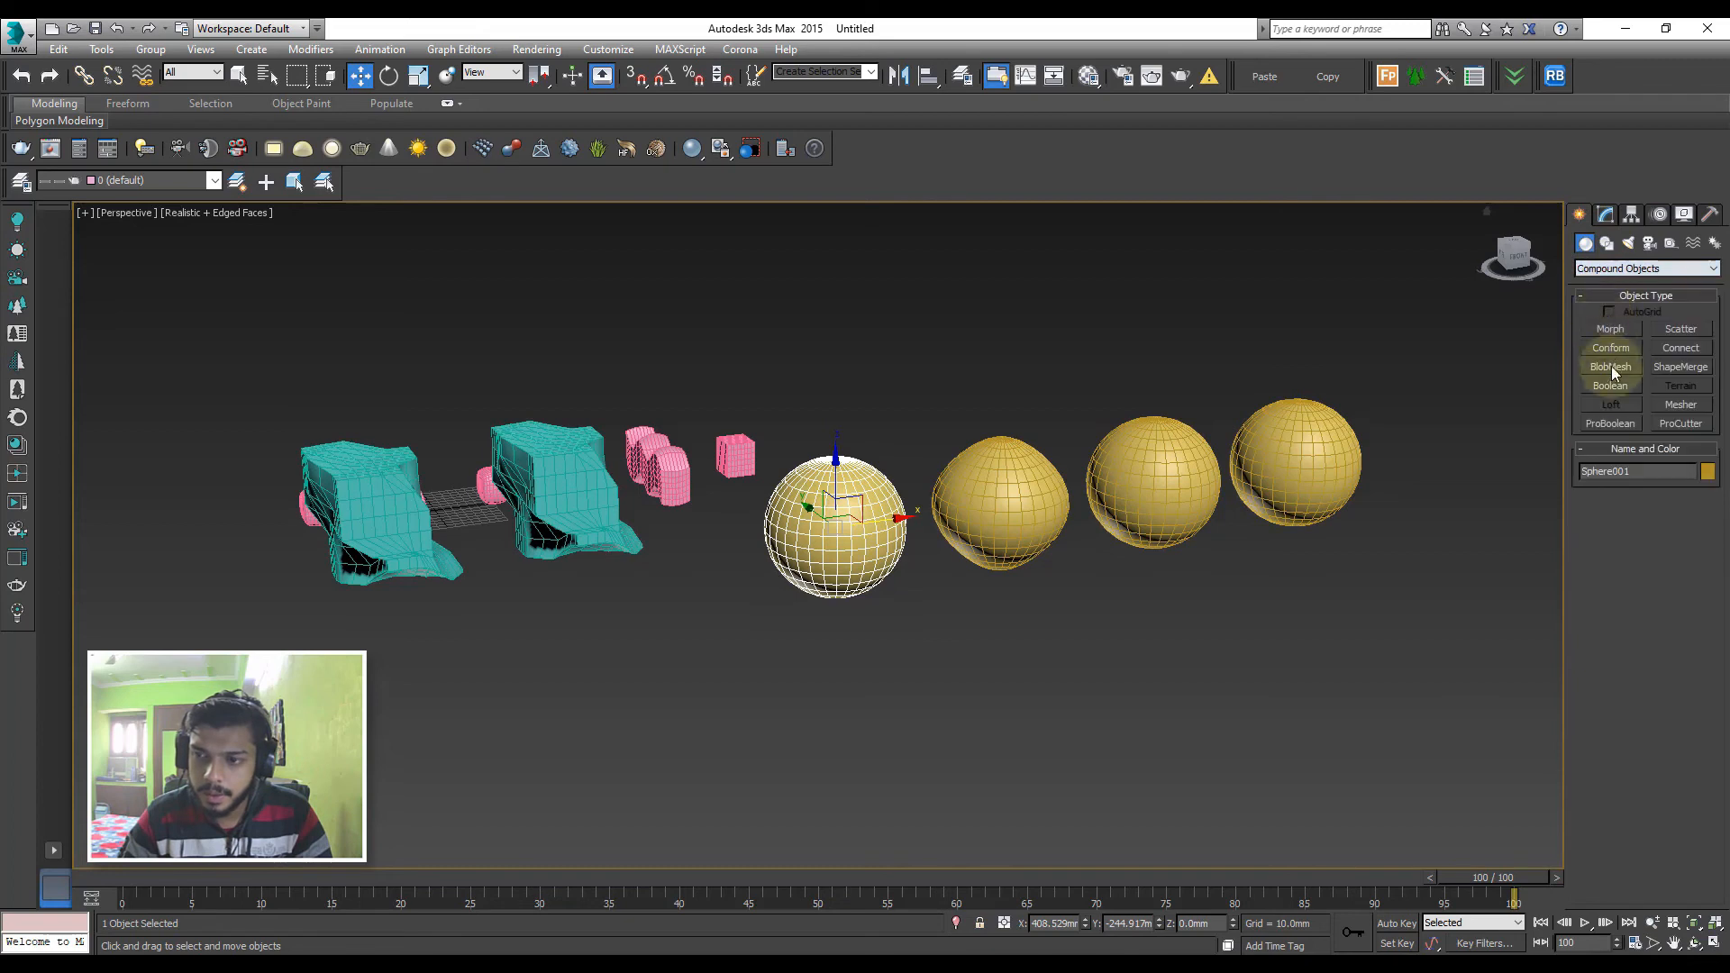
left_click(1610, 330)
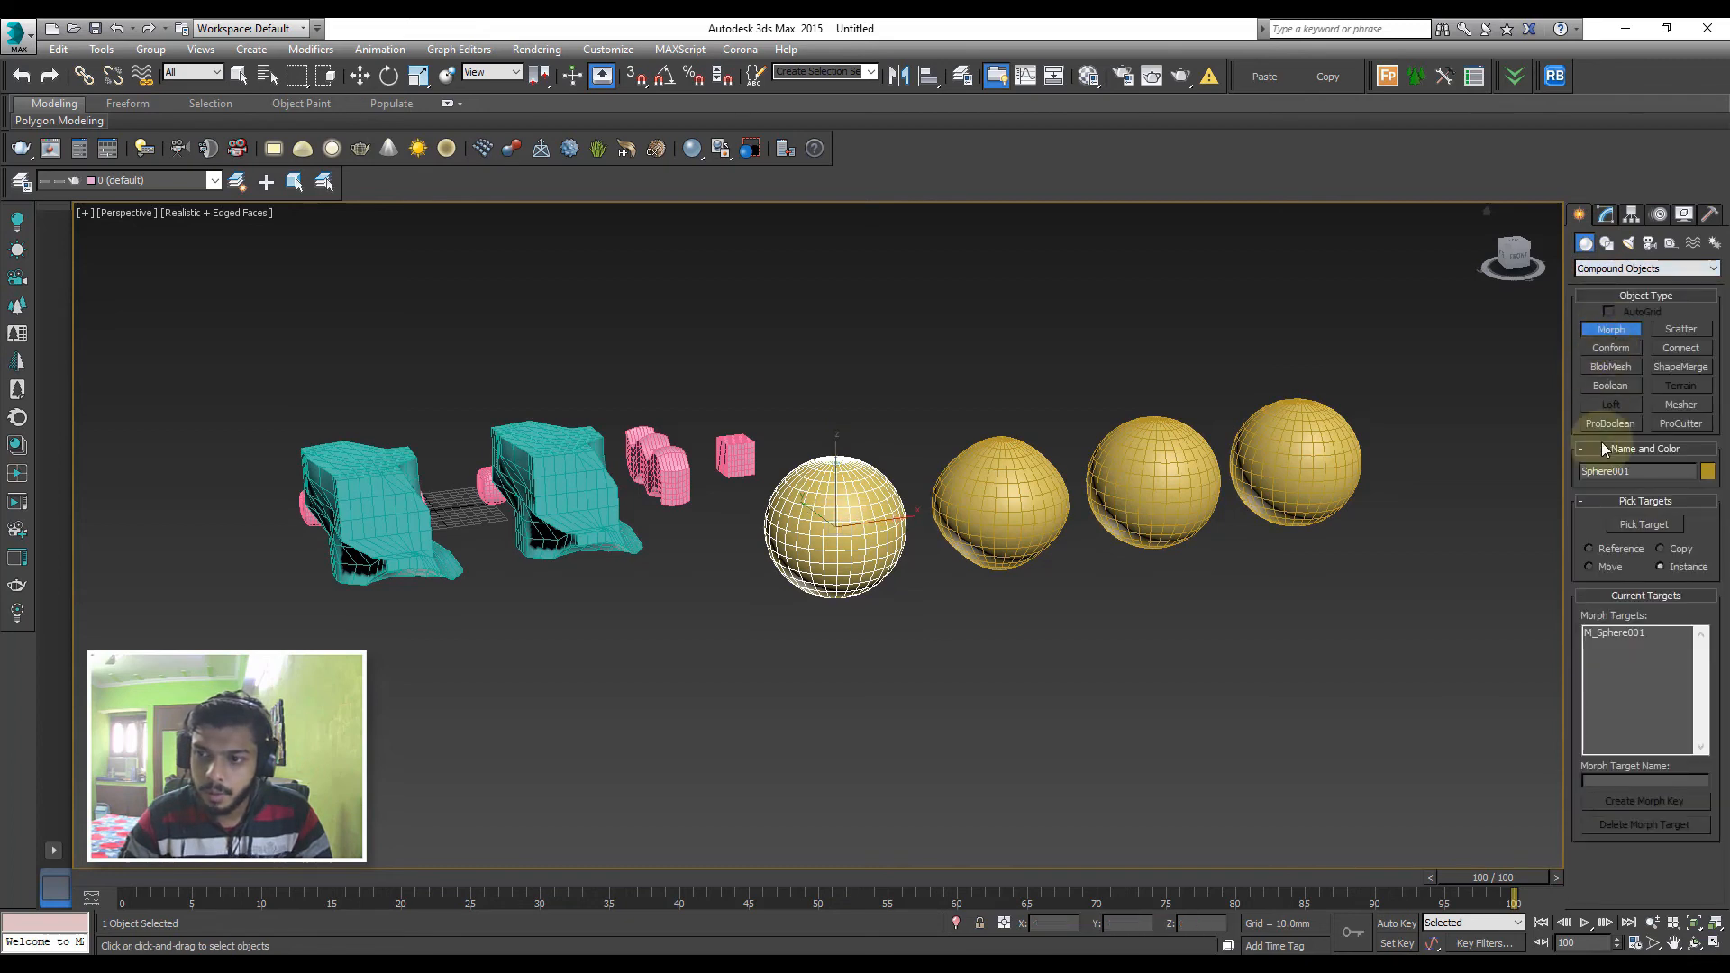
Try adding the tapered sphere copy as a morph target with the Move option, and undo the pick
left_click(1594, 568)
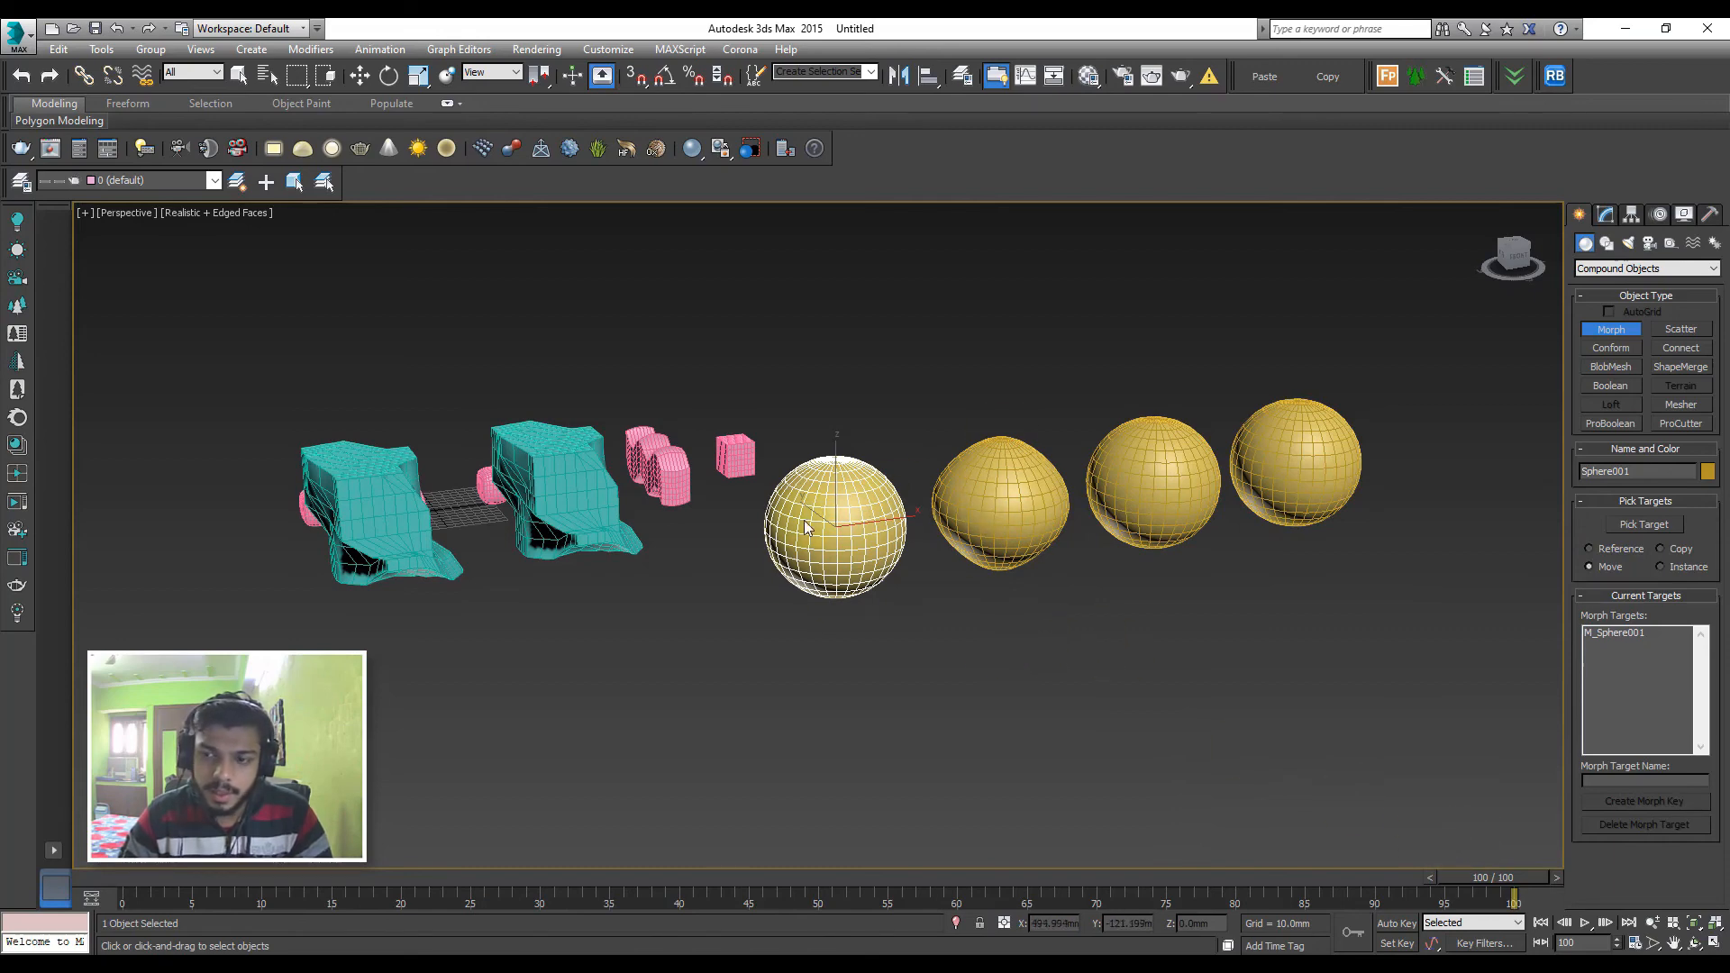
left_click(1644, 525)
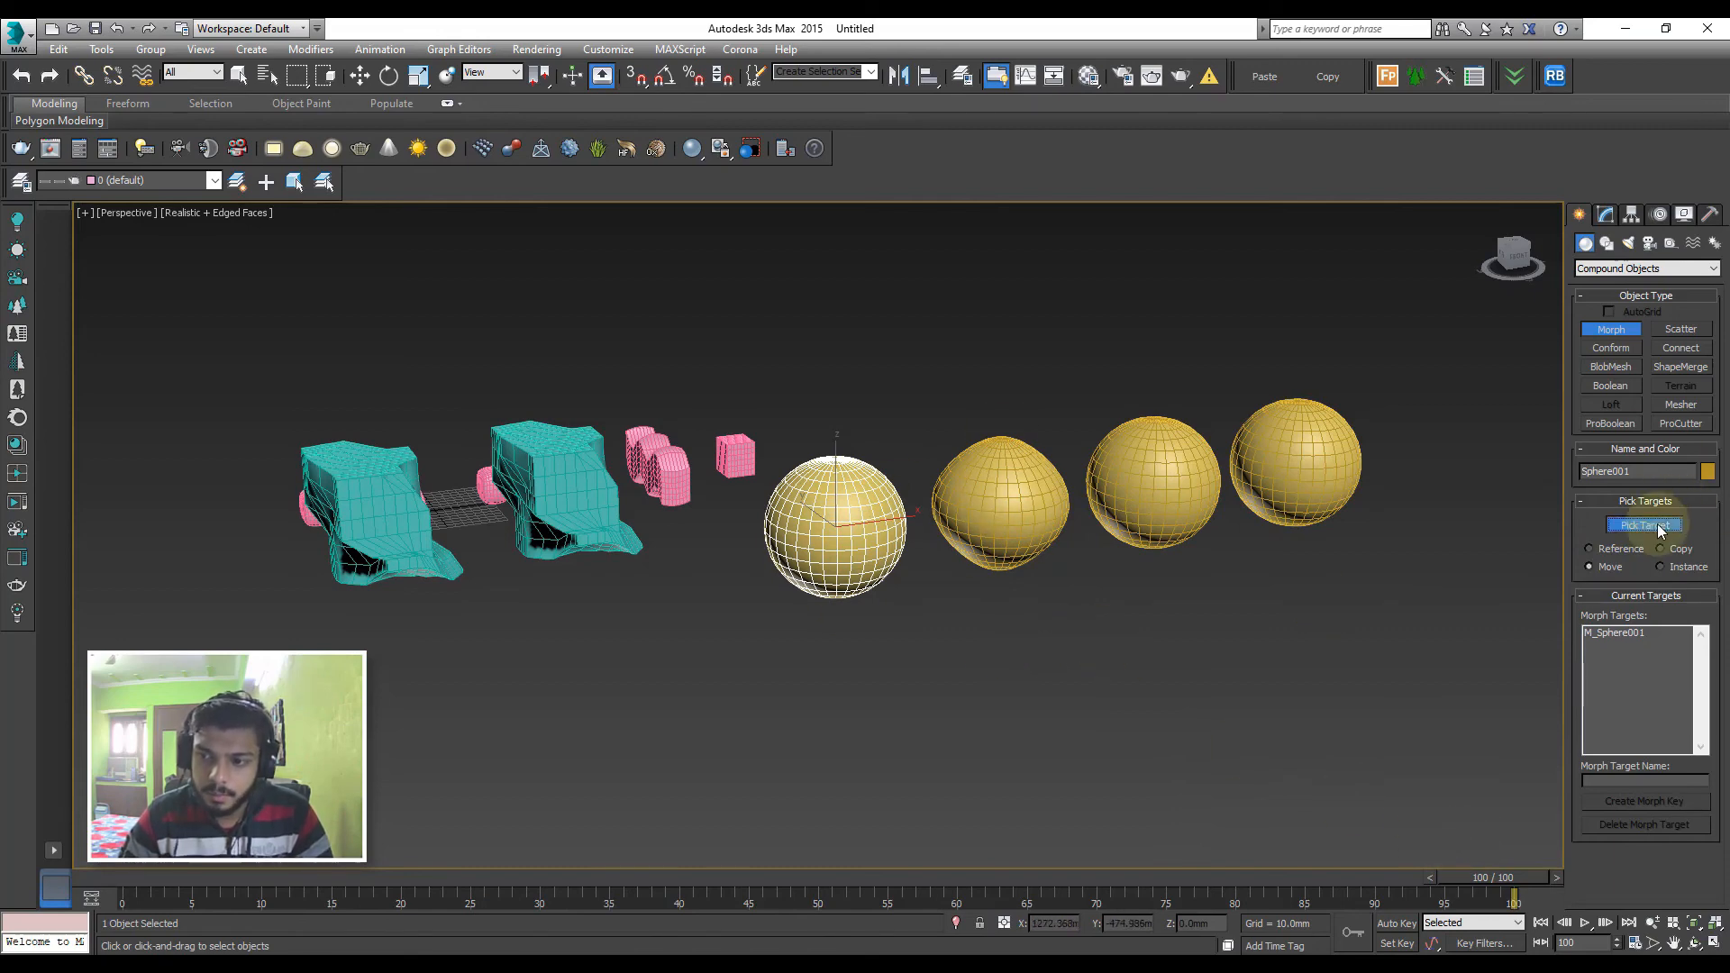
left_click(1034, 486)
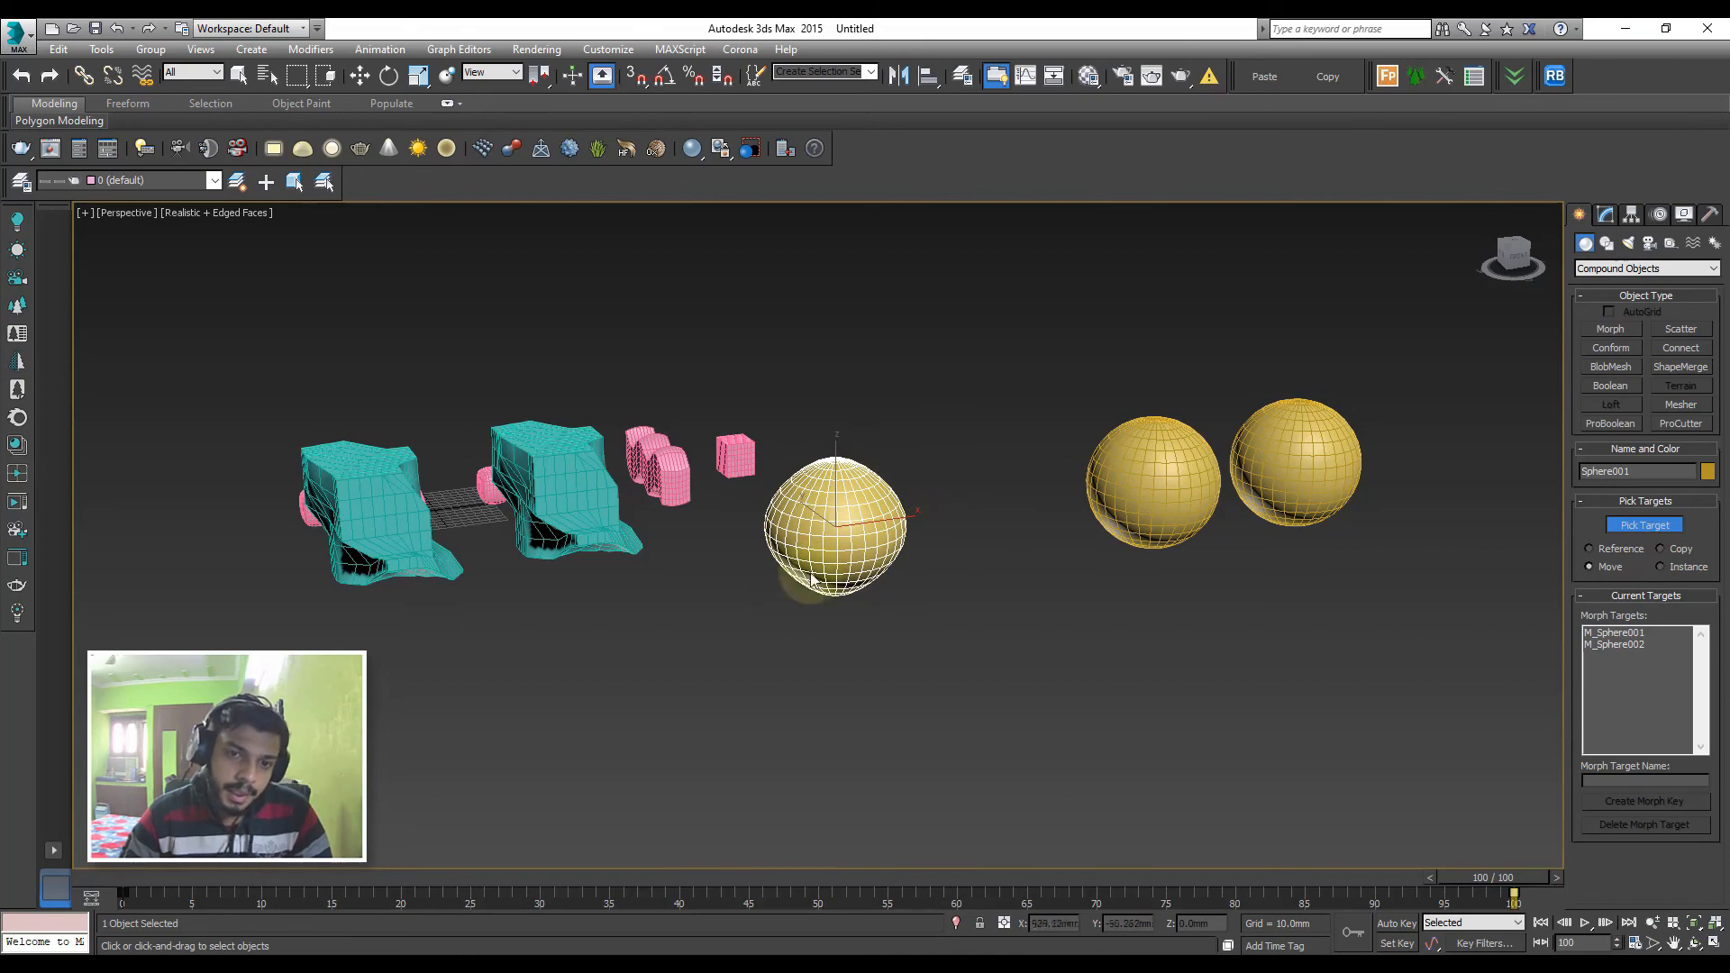
key("ctrl+z")
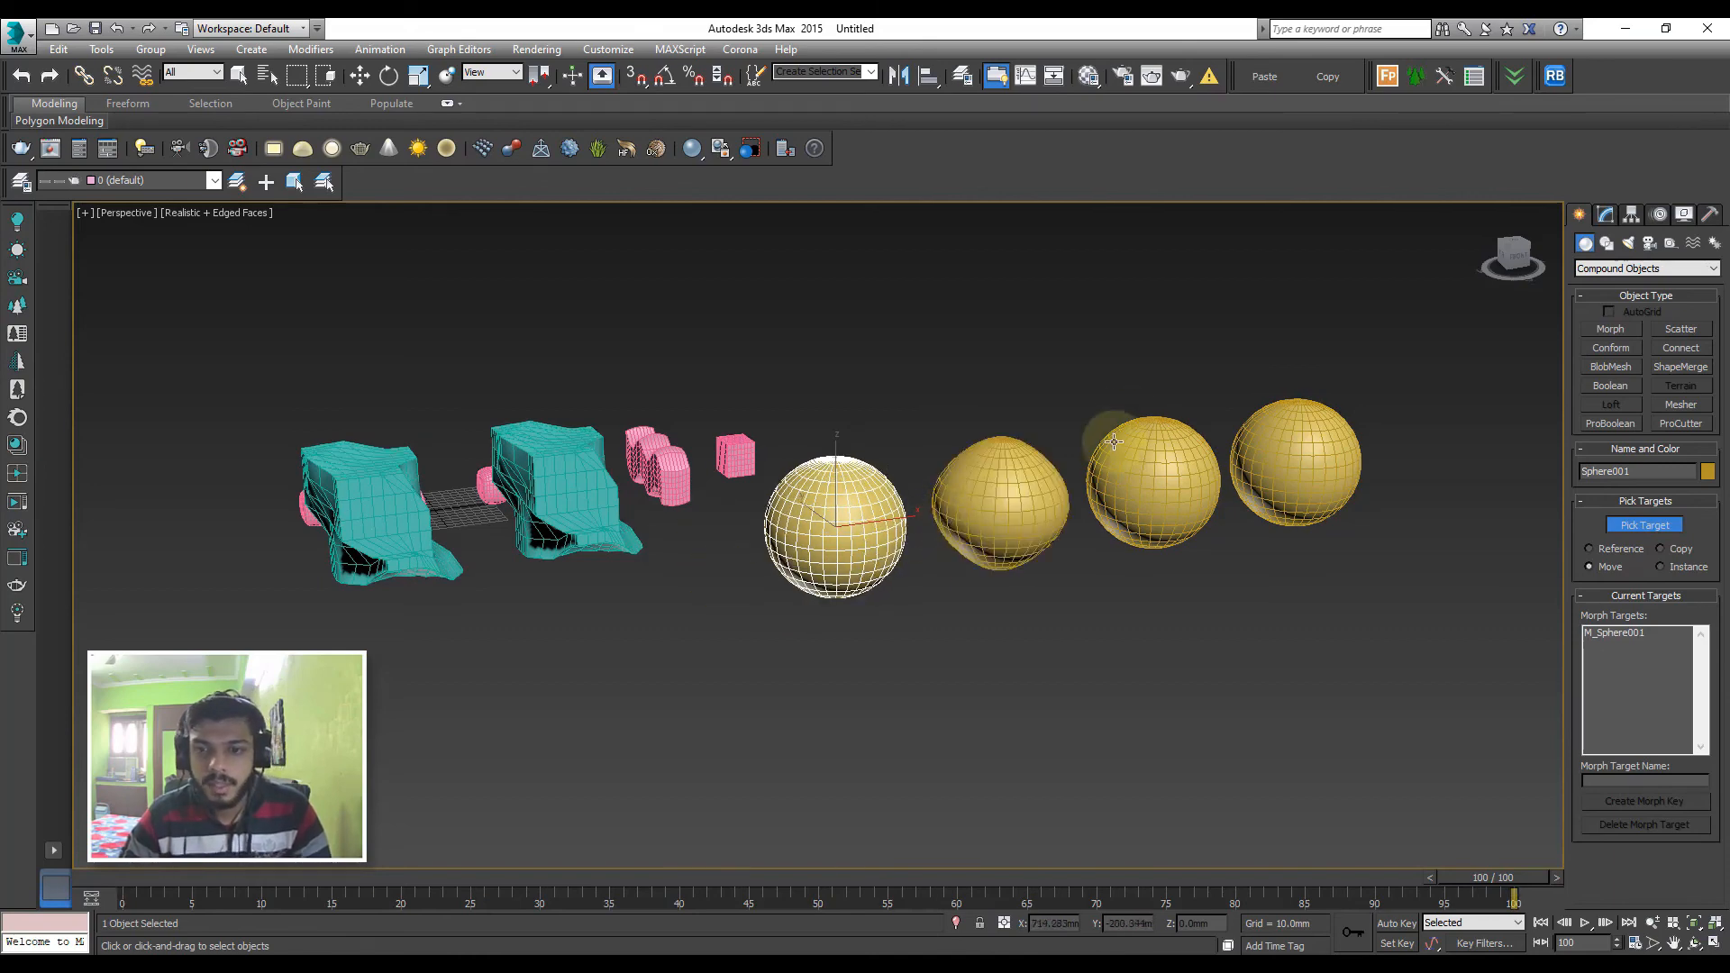
Add the tapered sphere copy as a morph target with the Copy option and leave target picking
left_click(1661, 549)
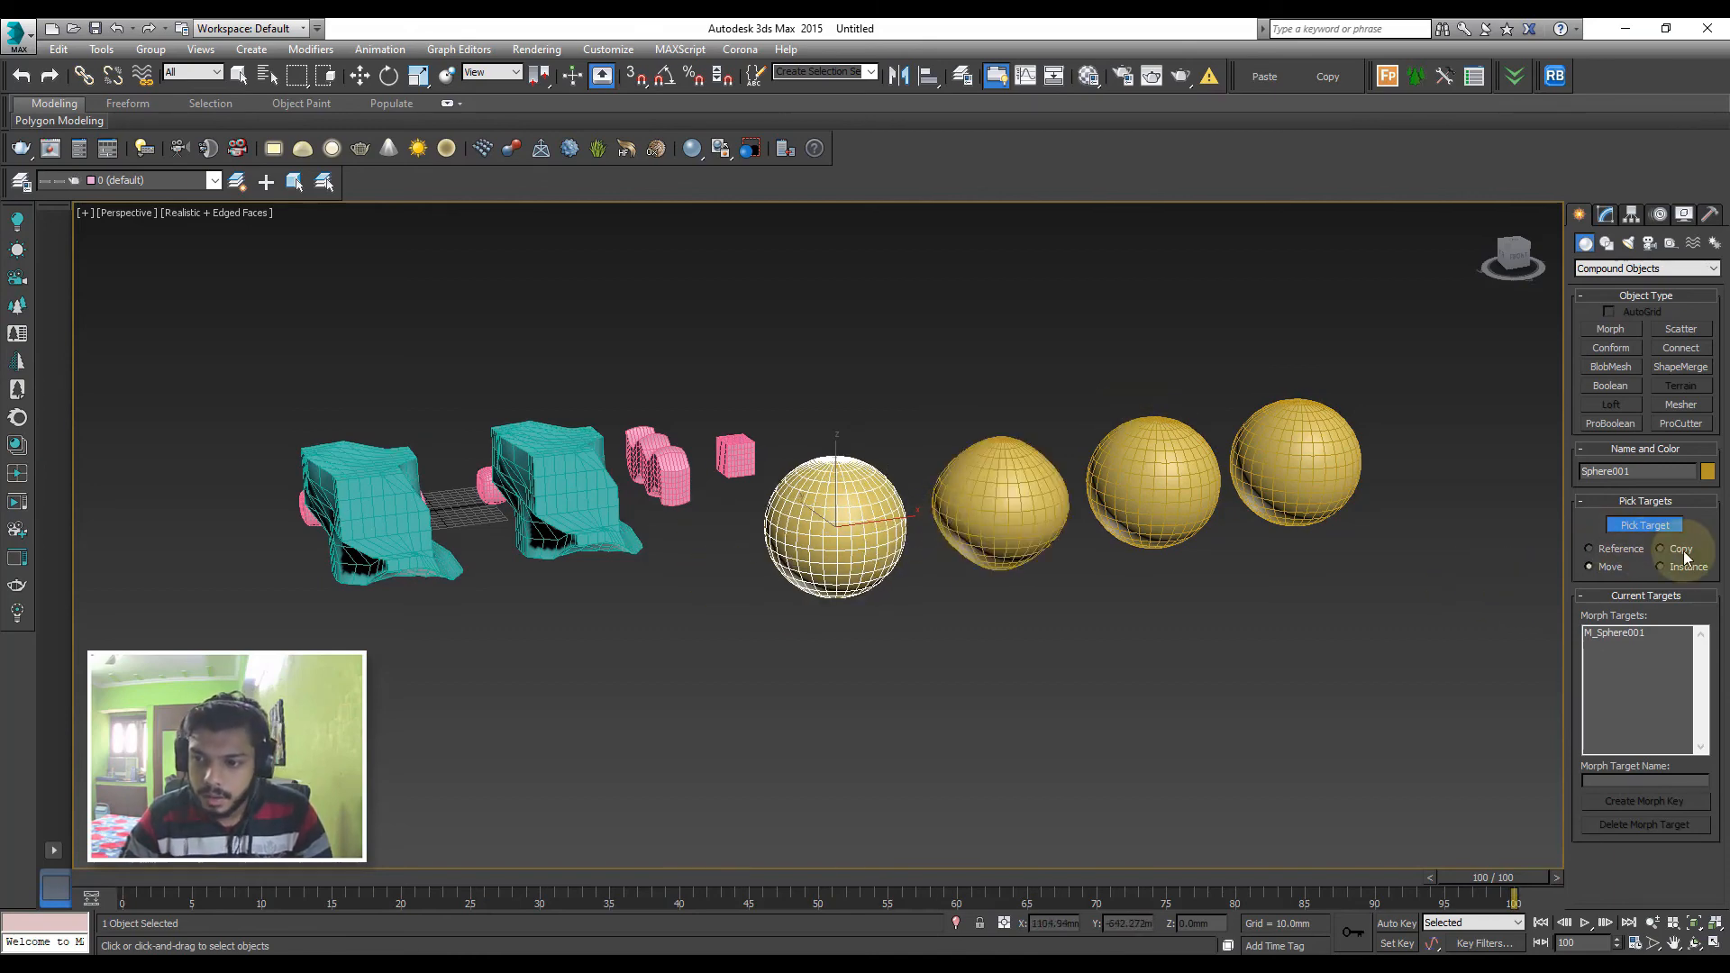
left_click(1050, 504)
key("w")
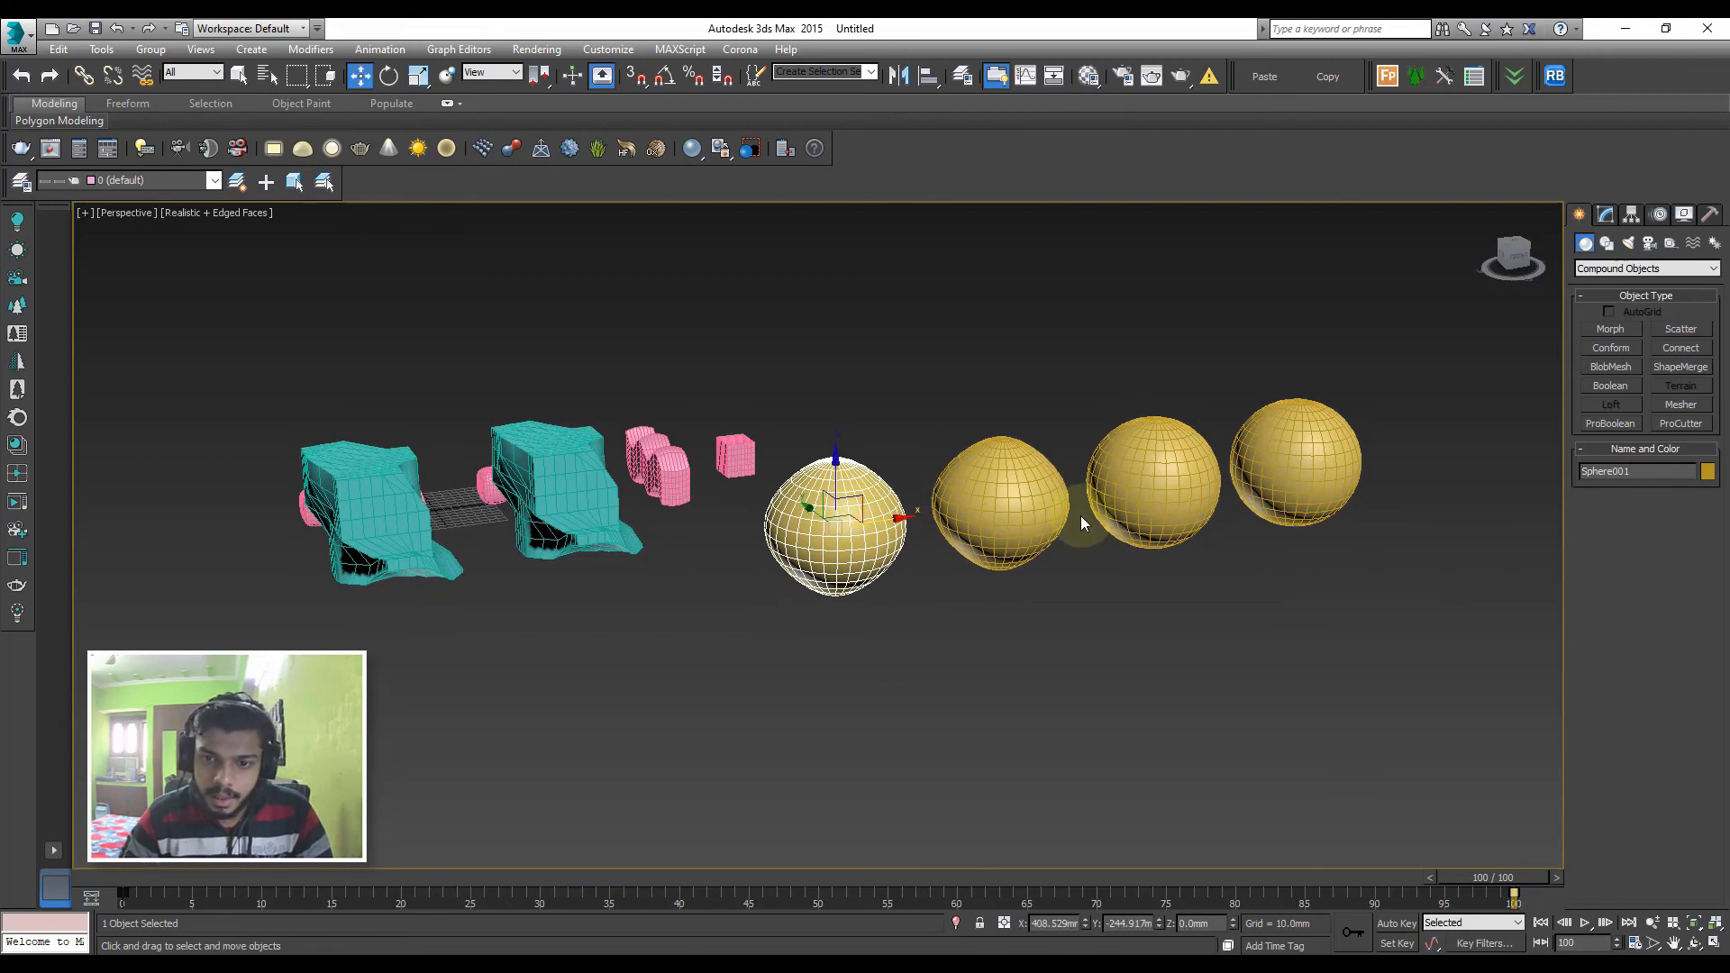
Try a taper amount of -2.73 on the tapered sphere copy, and restore the amount to -1.07
left_click(1009, 522)
left_click(1607, 215)
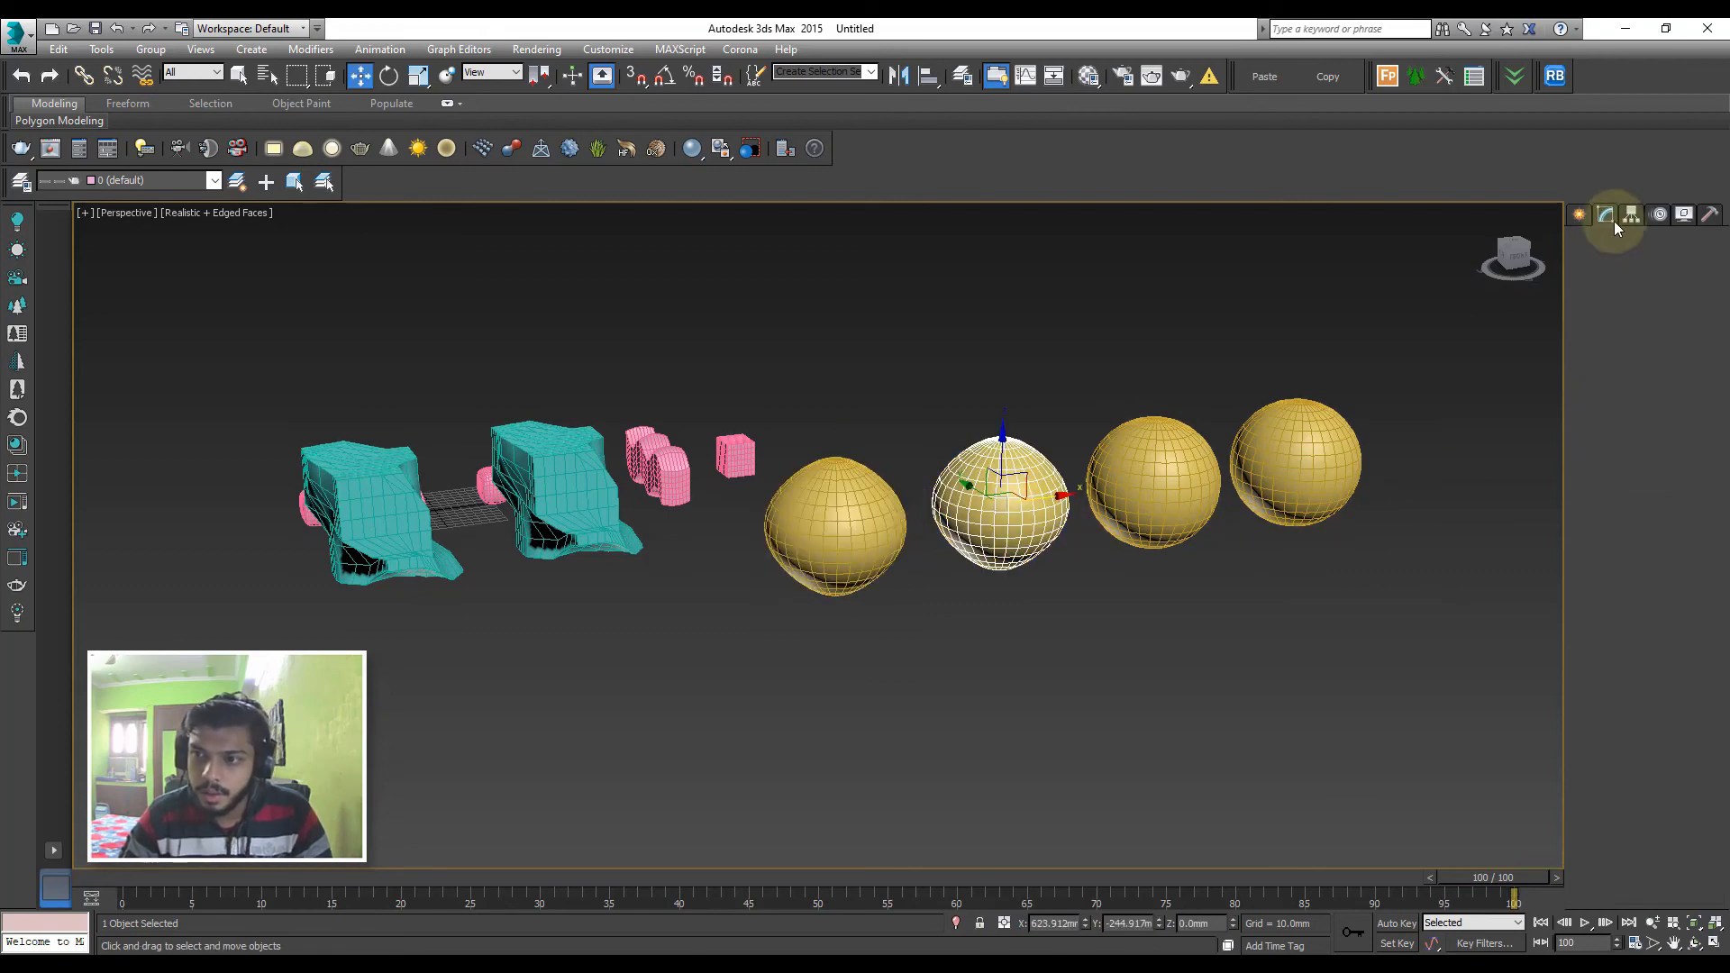
left_click_drag(1688, 483, 1478, 607)
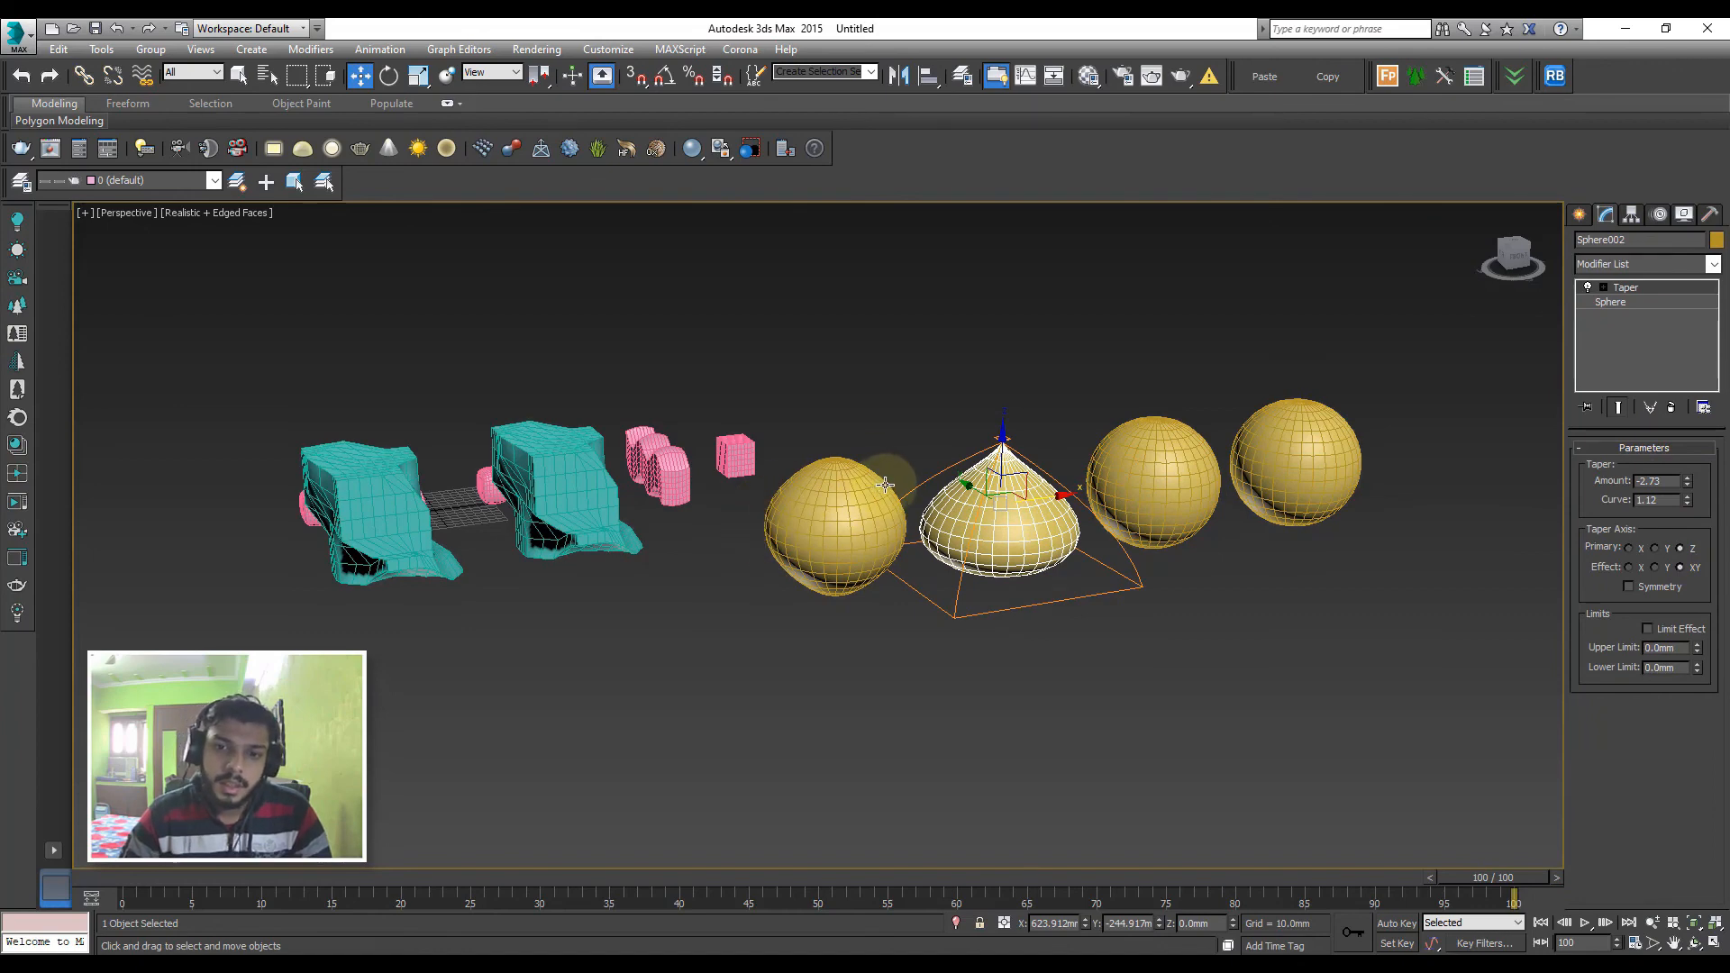
left_click_drag(886, 485, 990, 478)
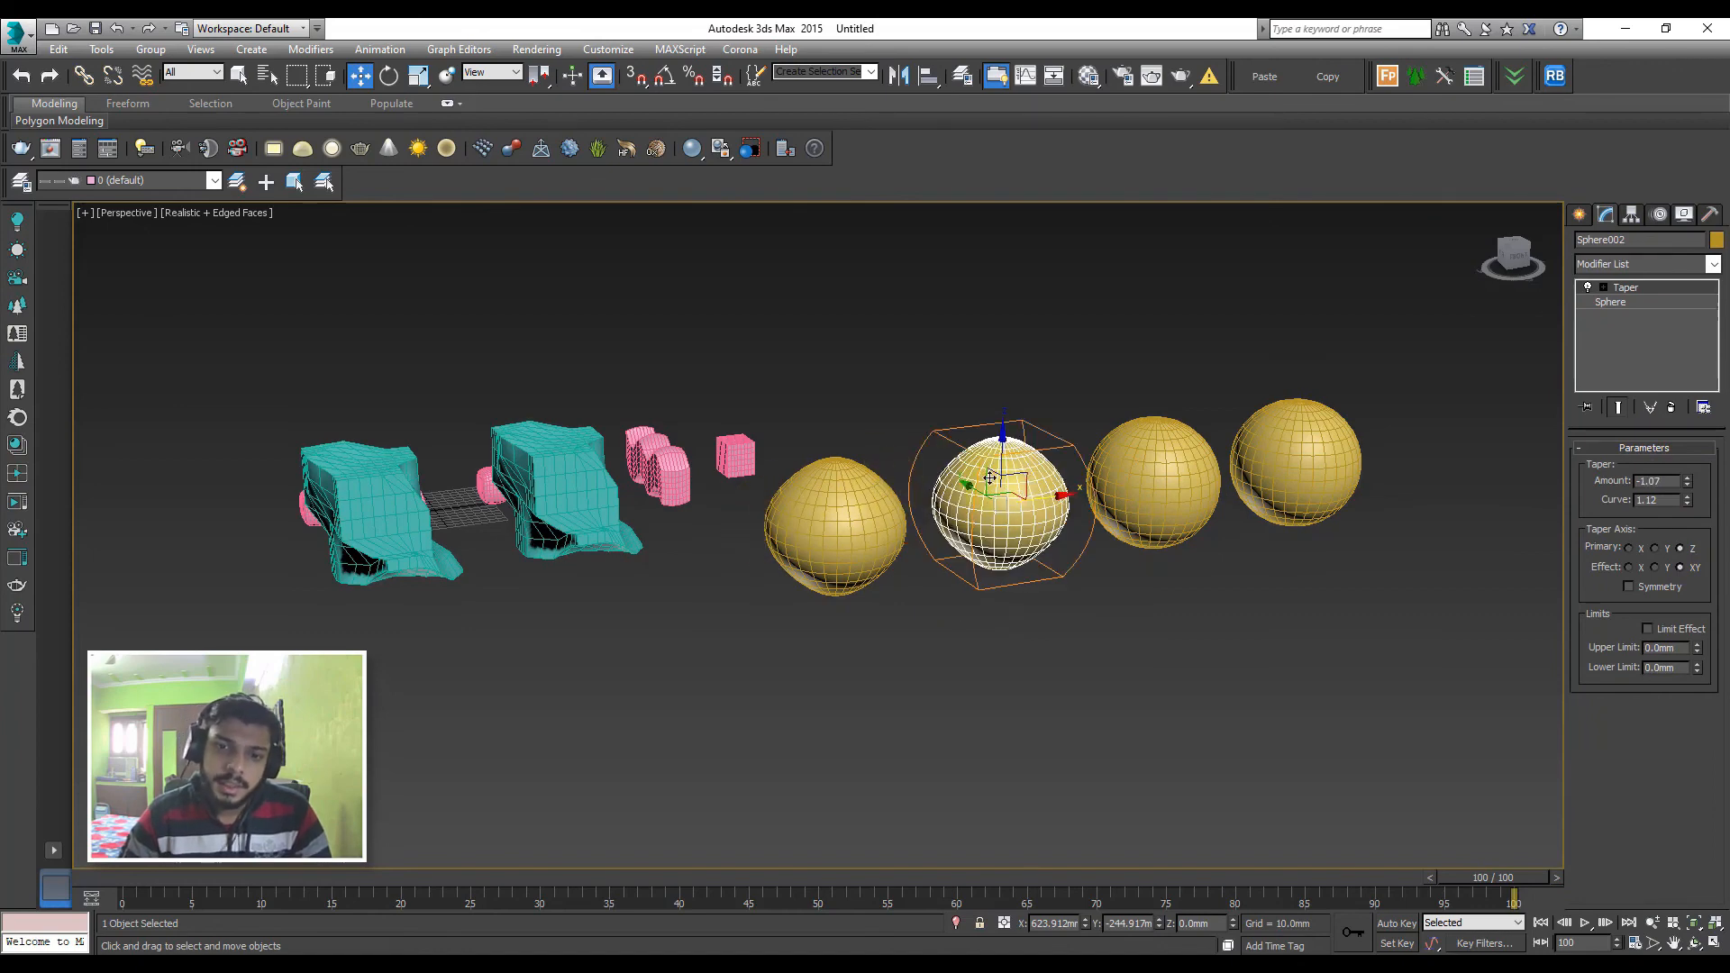
Raise the upper vertices of the second deformed teal box about 100 mm with soft selection, leave vertex editing and deselect it
left_click(310, 495)
left_click(514, 479)
left_click(1636, 471)
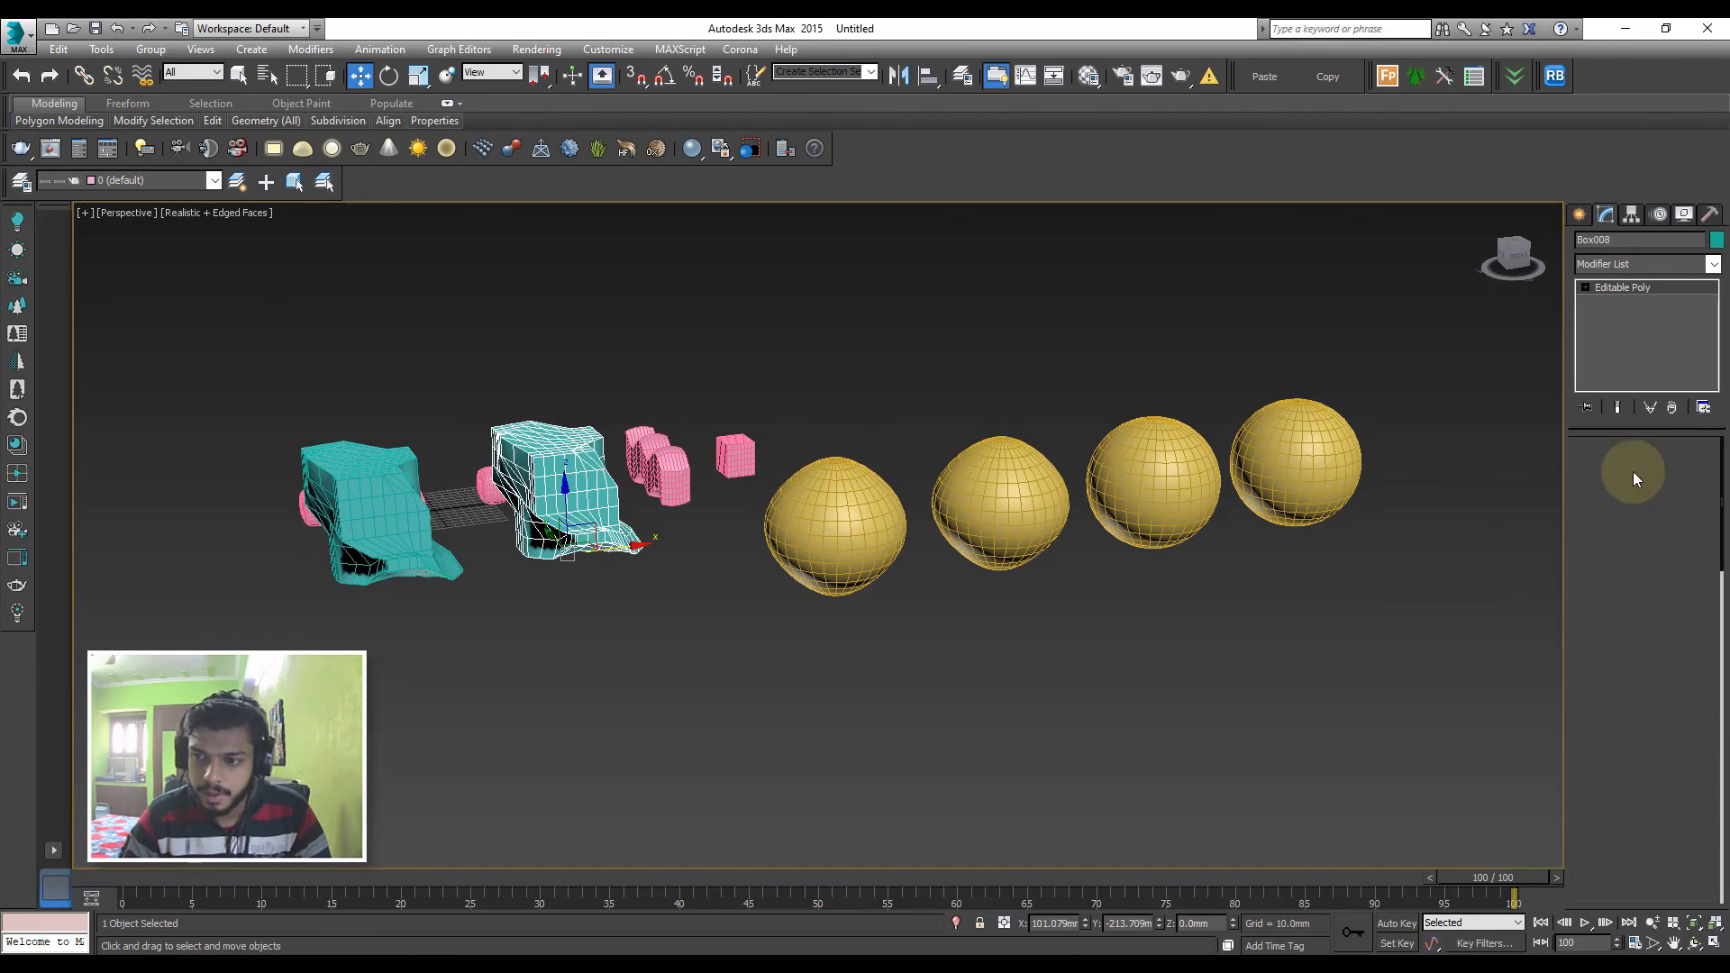
left_click(1600, 470)
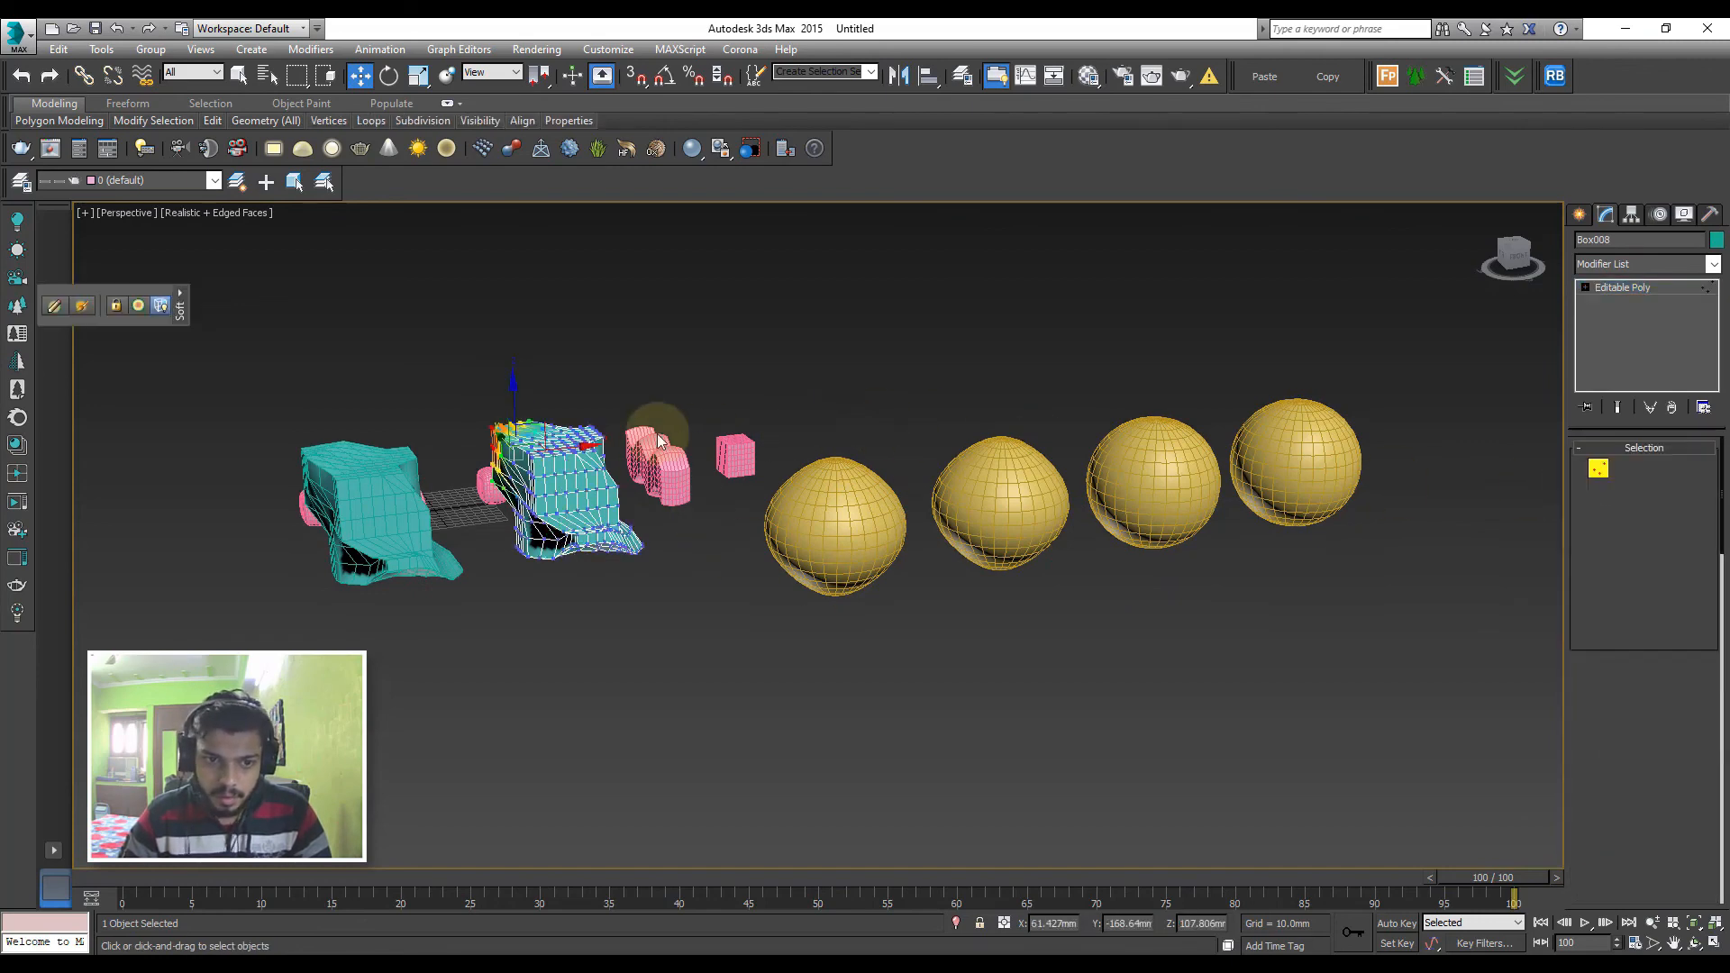
left_click_drag(463, 372, 602, 480)
left_click_drag(559, 399, 553, 301)
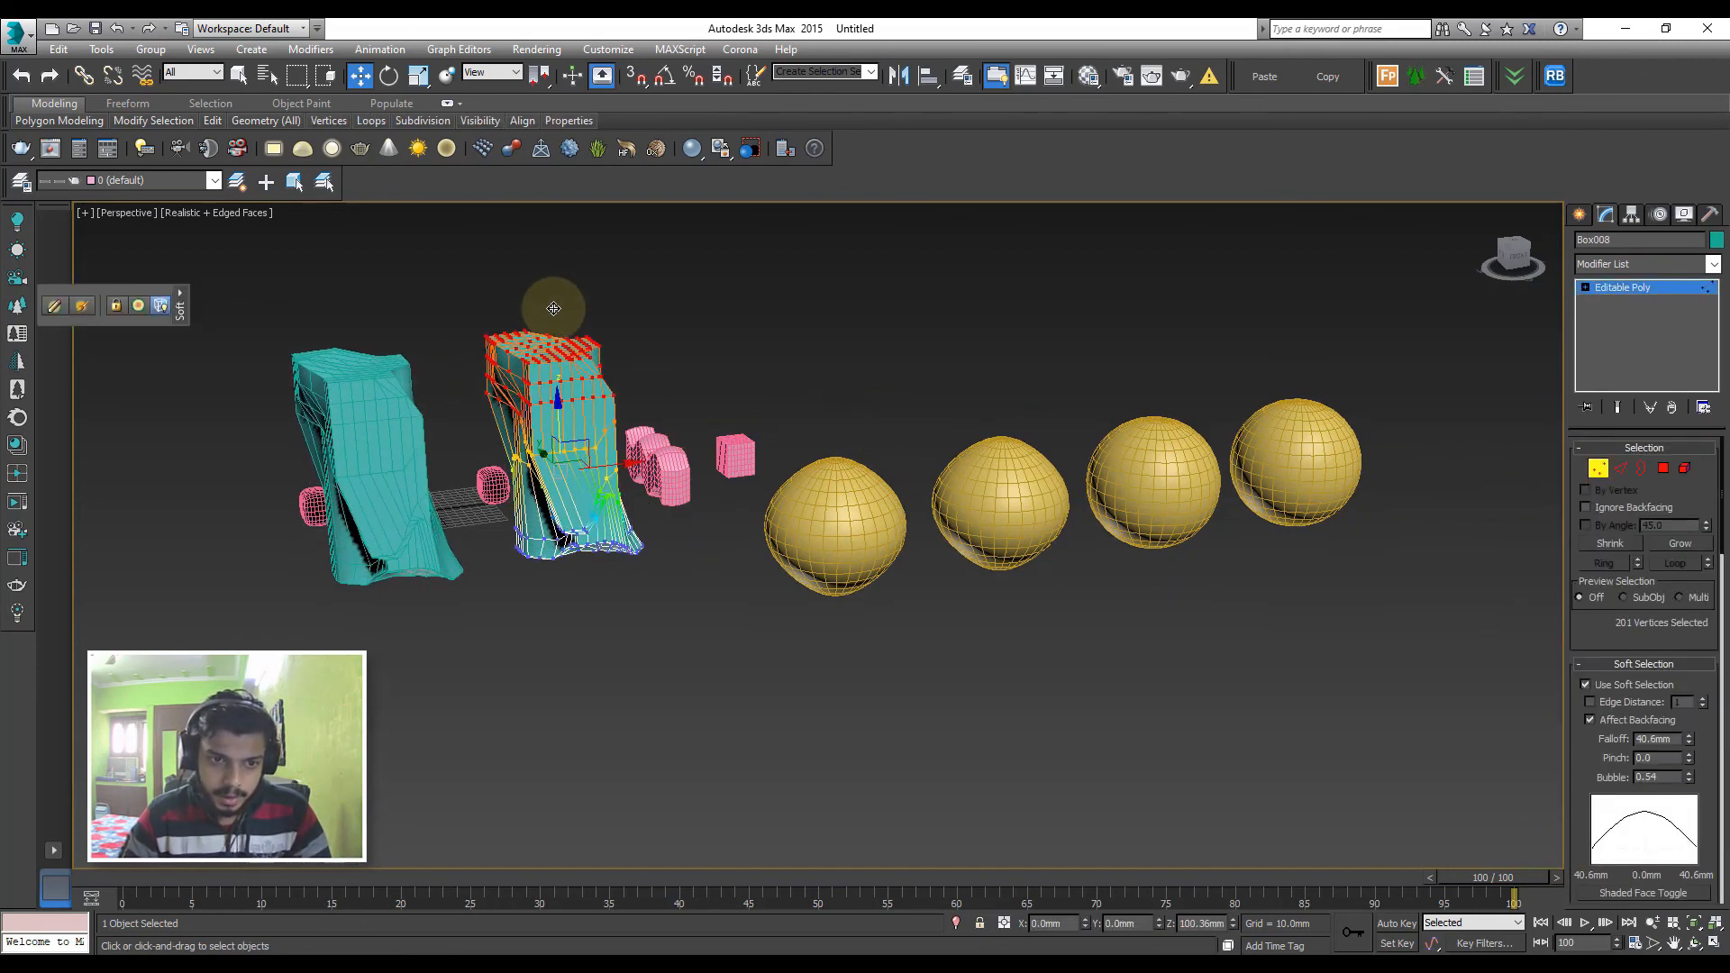
left_click(350, 479)
left_click(1629, 284)
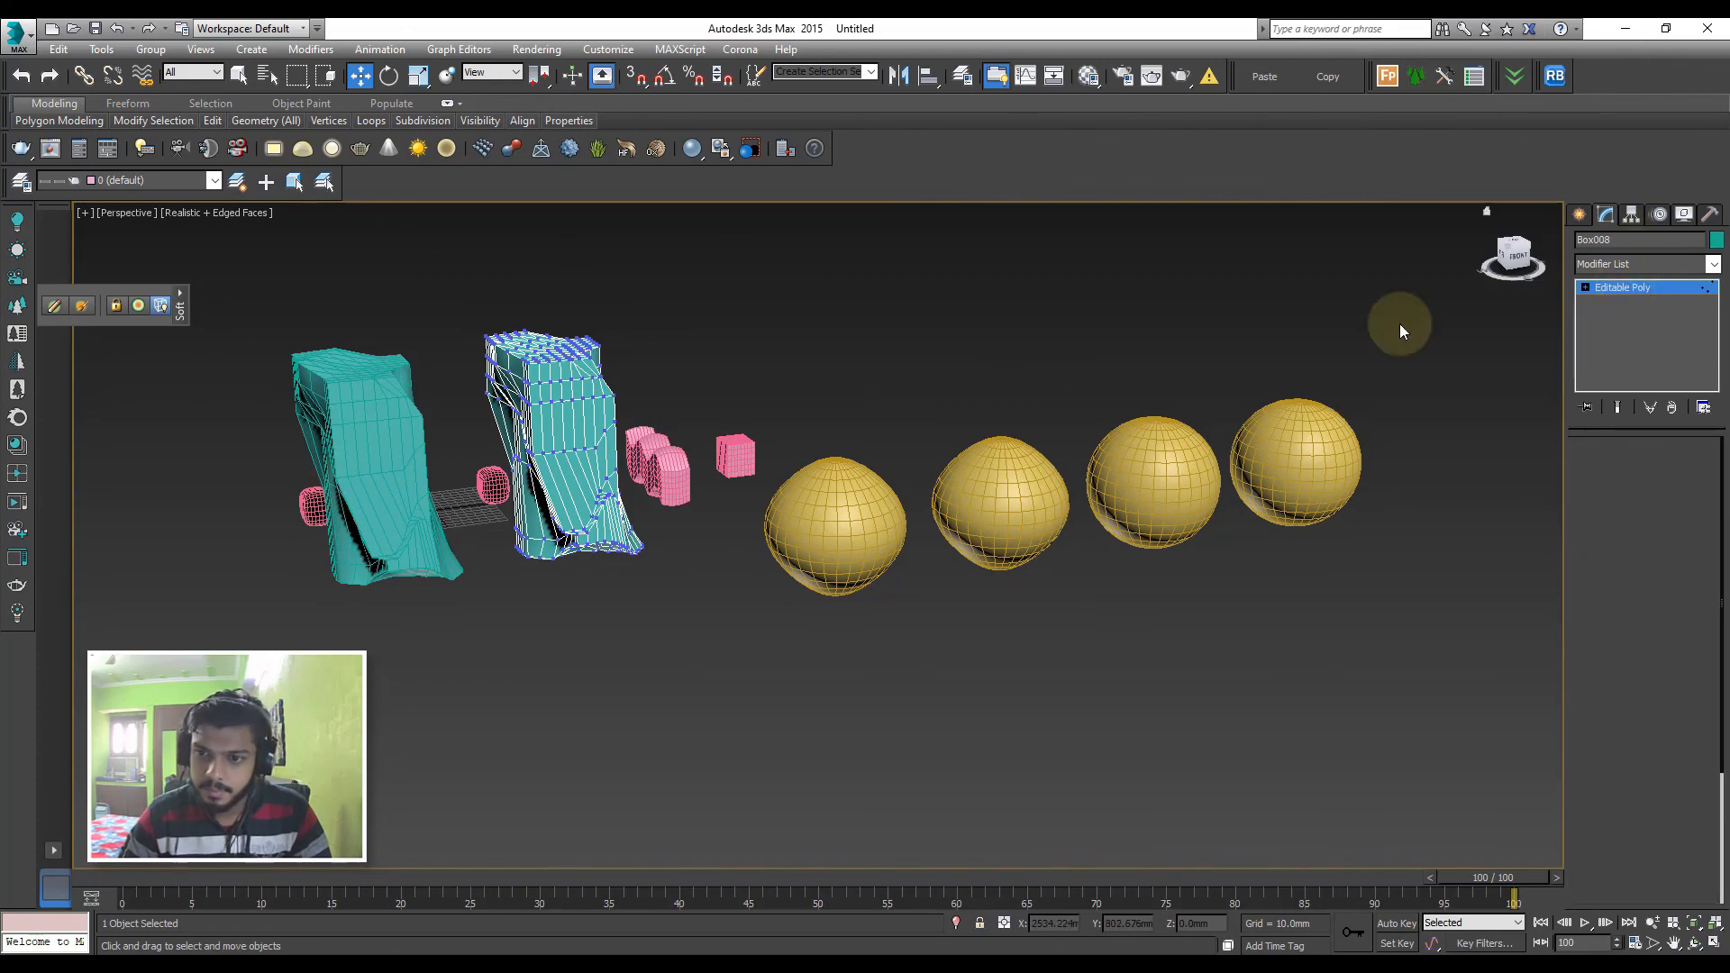
left_click(1297, 340)
Add the tapered sphere copy to the morph sphere as another target with the Reference option, and end target picking
left_click(999, 506)
left_click(850, 516)
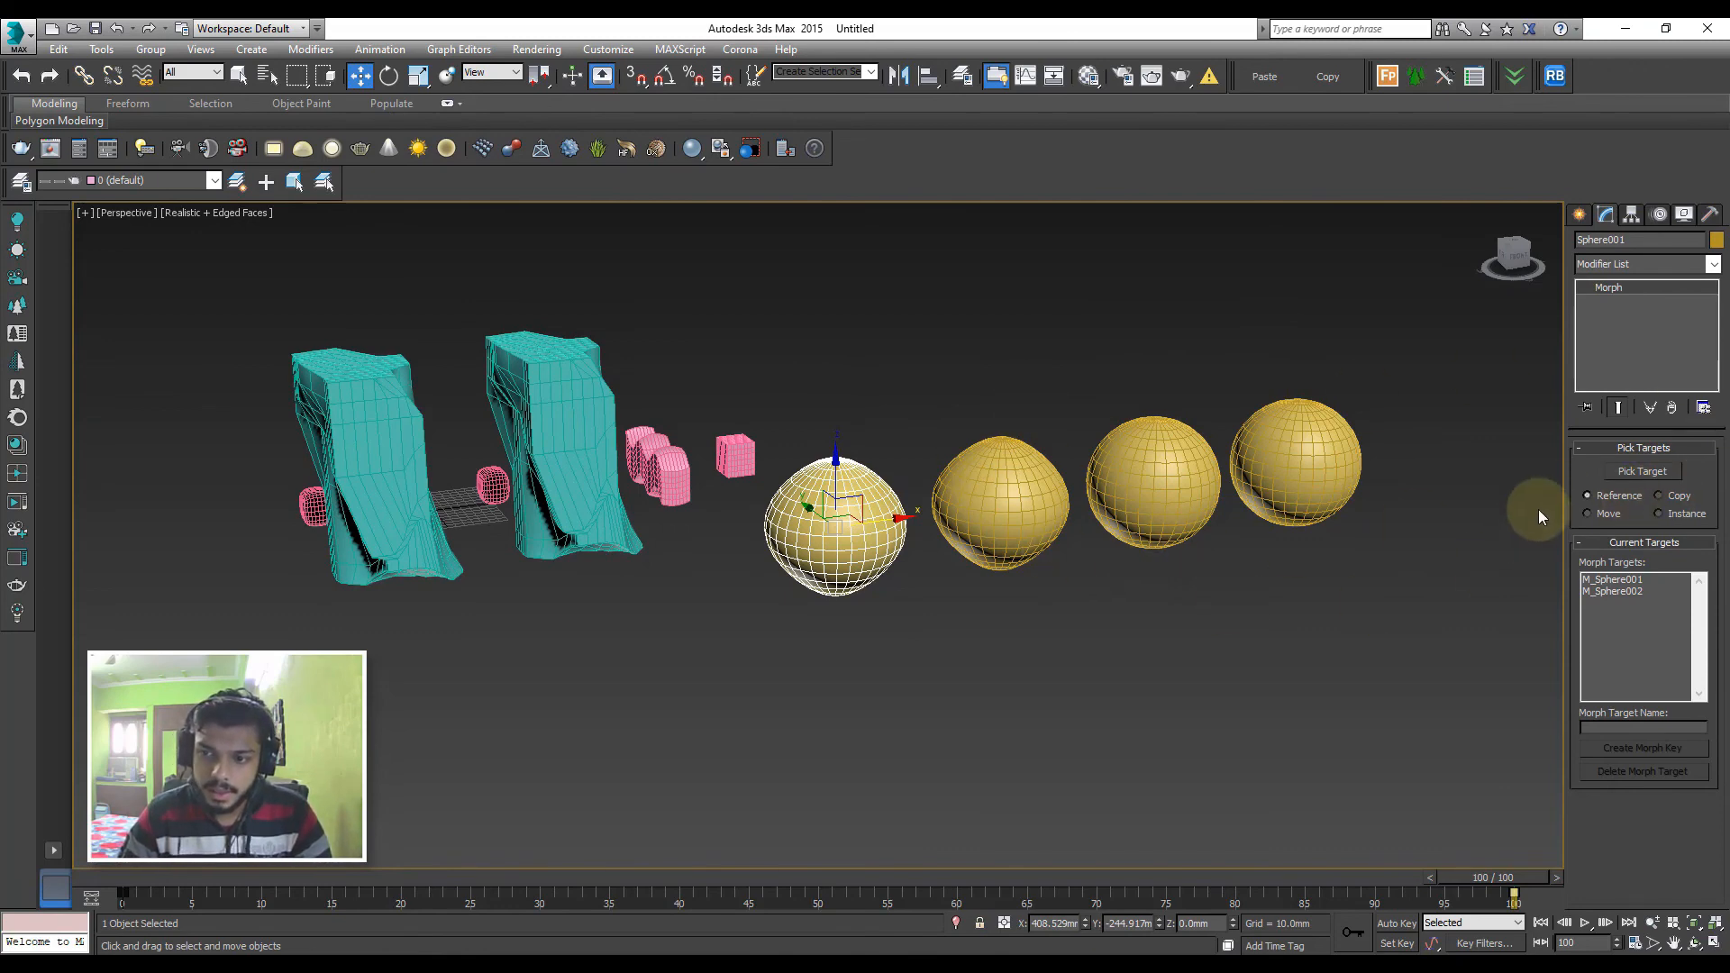
left_click(1642, 472)
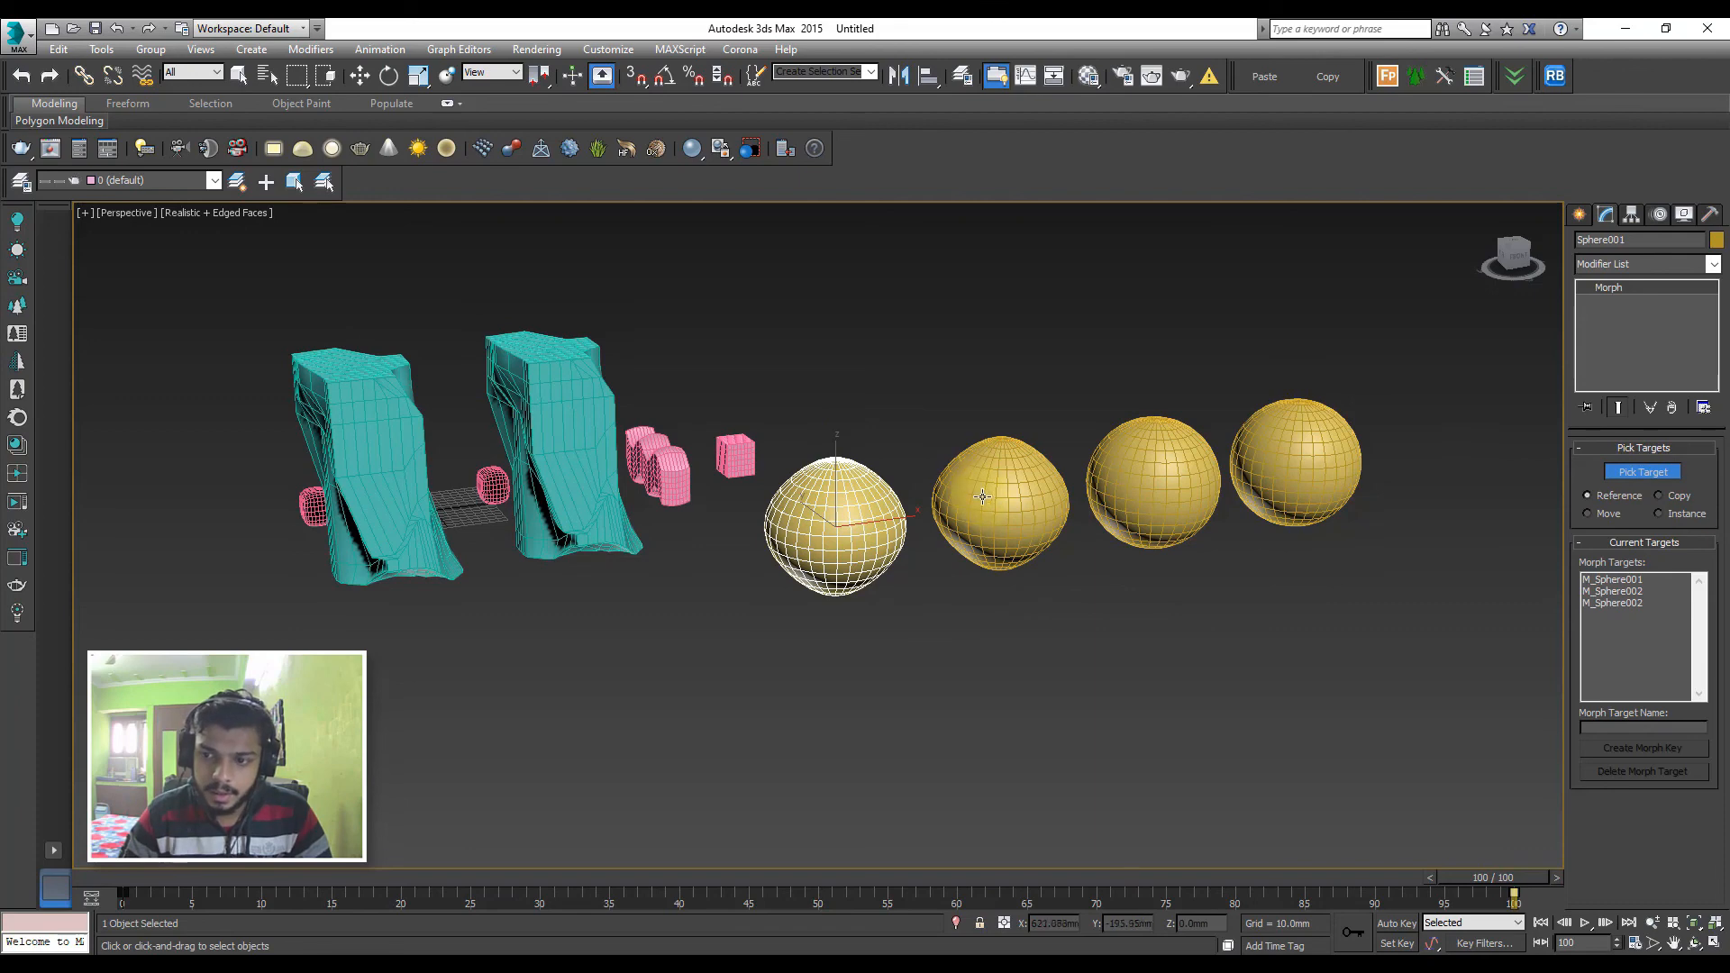
right_click(910, 565)
Try adjusting the taper amount of the tapered sphere copy, and clear the selection
left_click(987, 491)
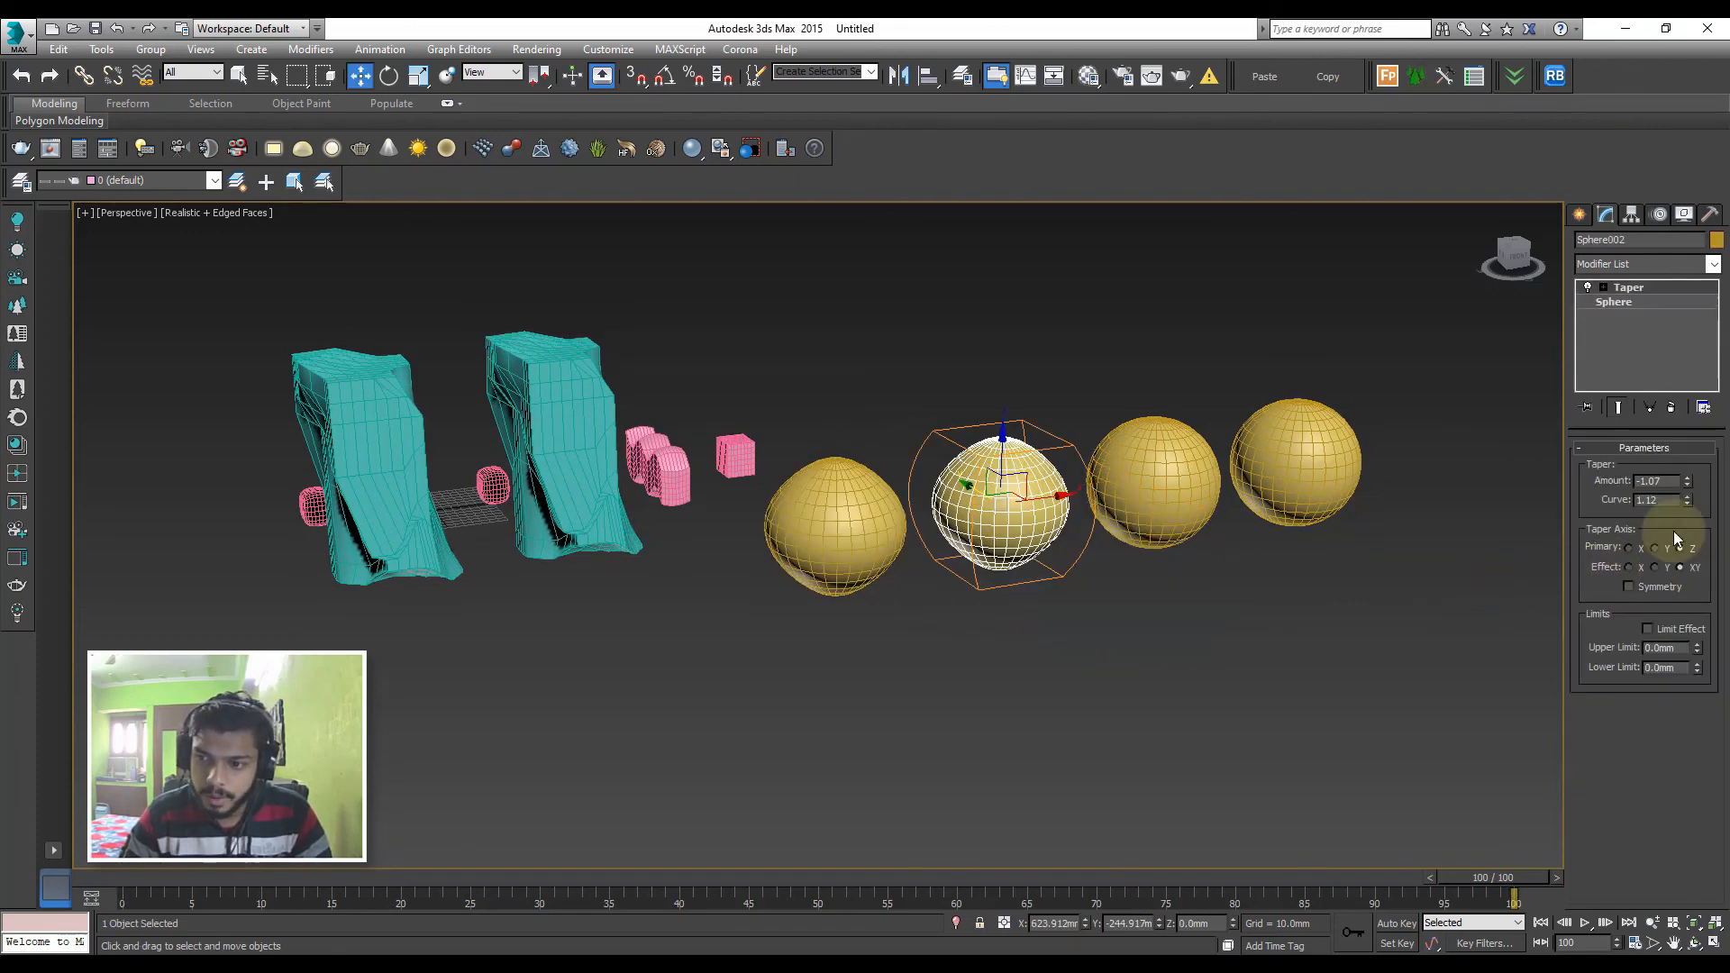
mouse_move(1686, 482)
left_mouse_down()
mouse_move(1688, 463)
mouse_move(1688, 541)
mouse_move(1672, 398)
mouse_move(1692, 490)
mouse_move(1687, 464)
left_mouse_up()
left_click(1098, 370)
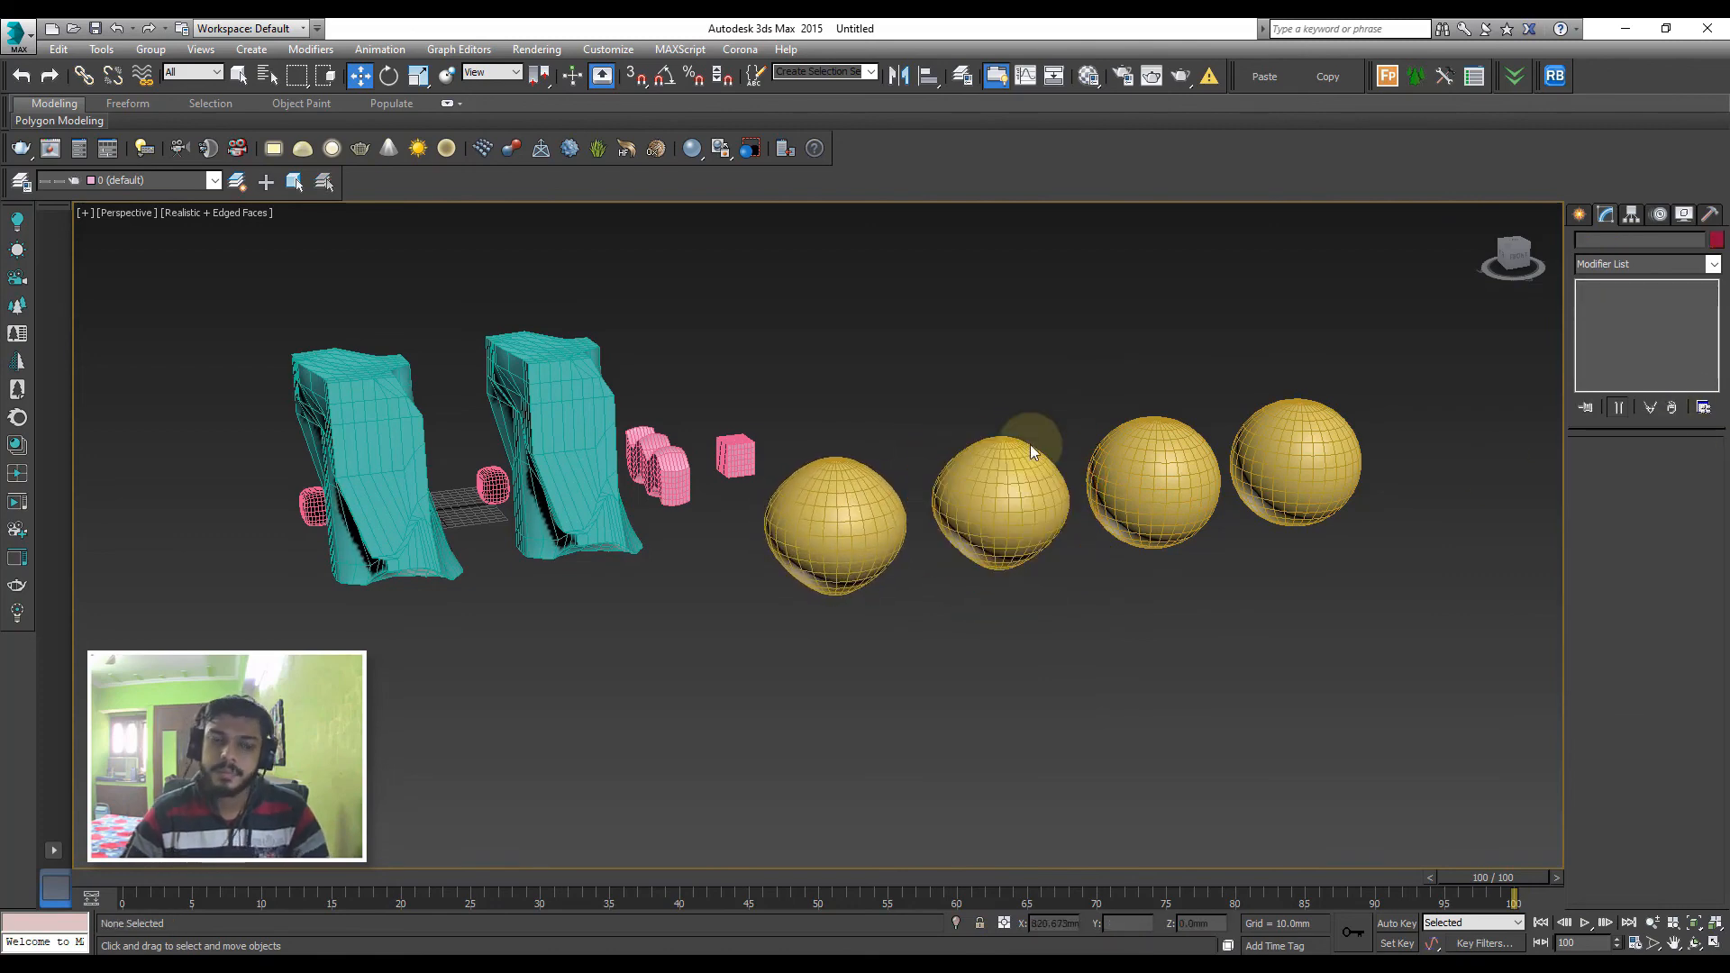
middle_click_drag(582, 439, 919, 489, "alt")
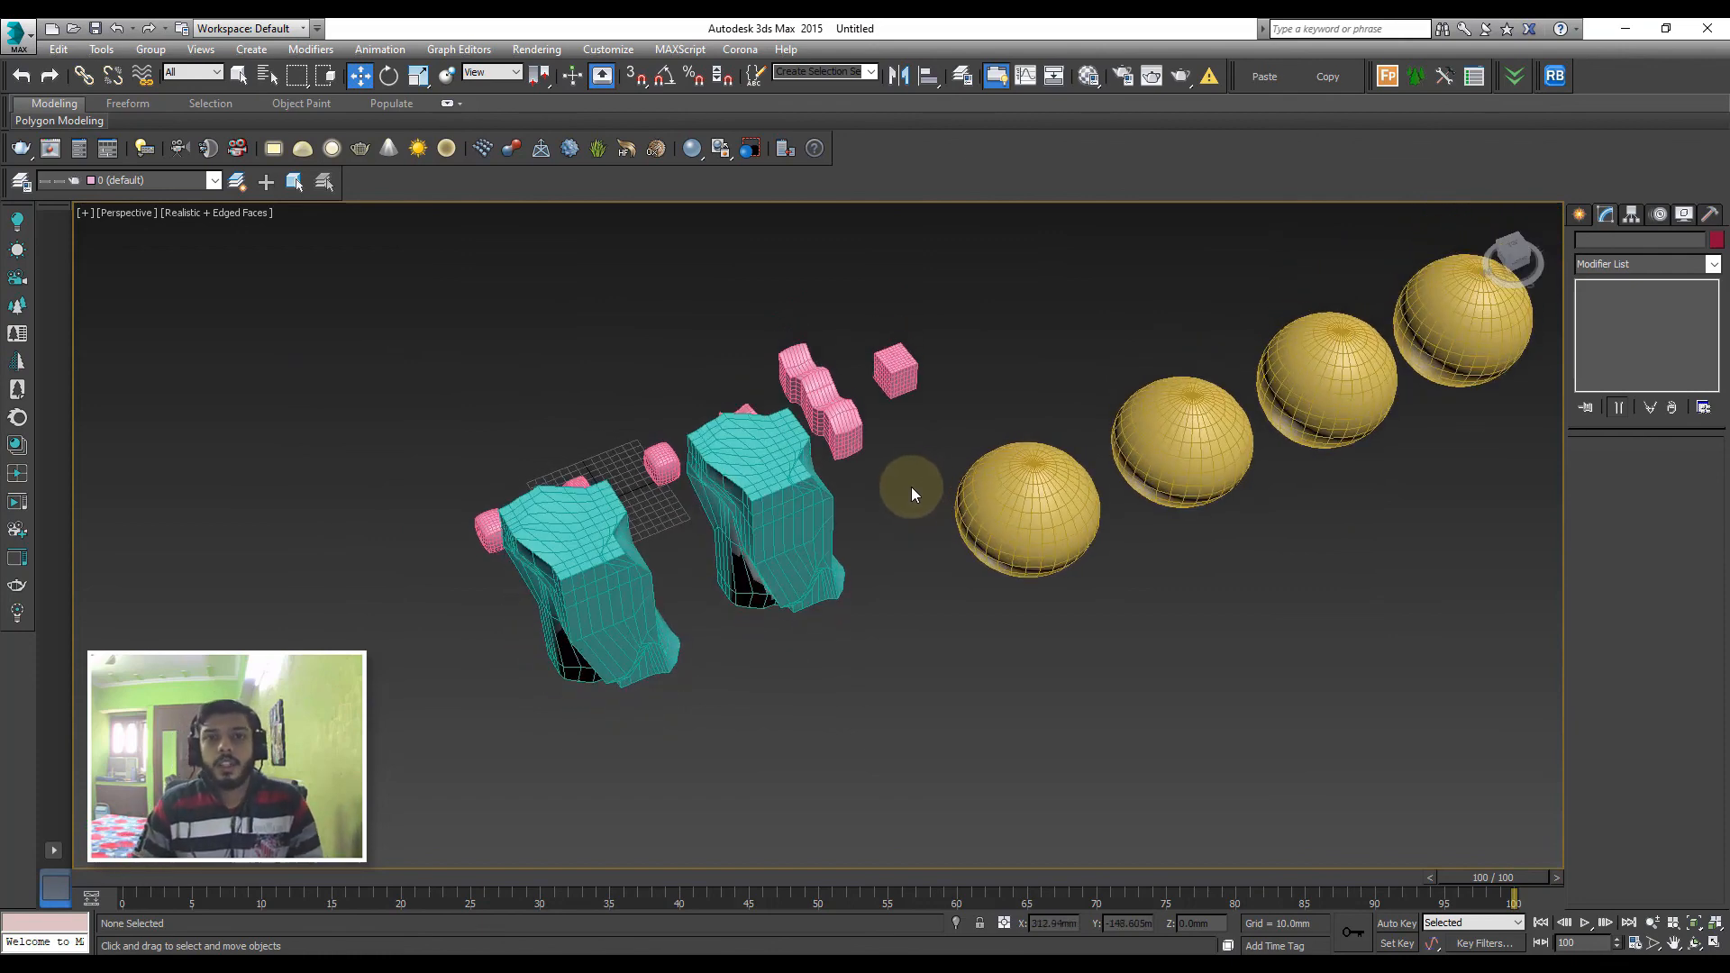